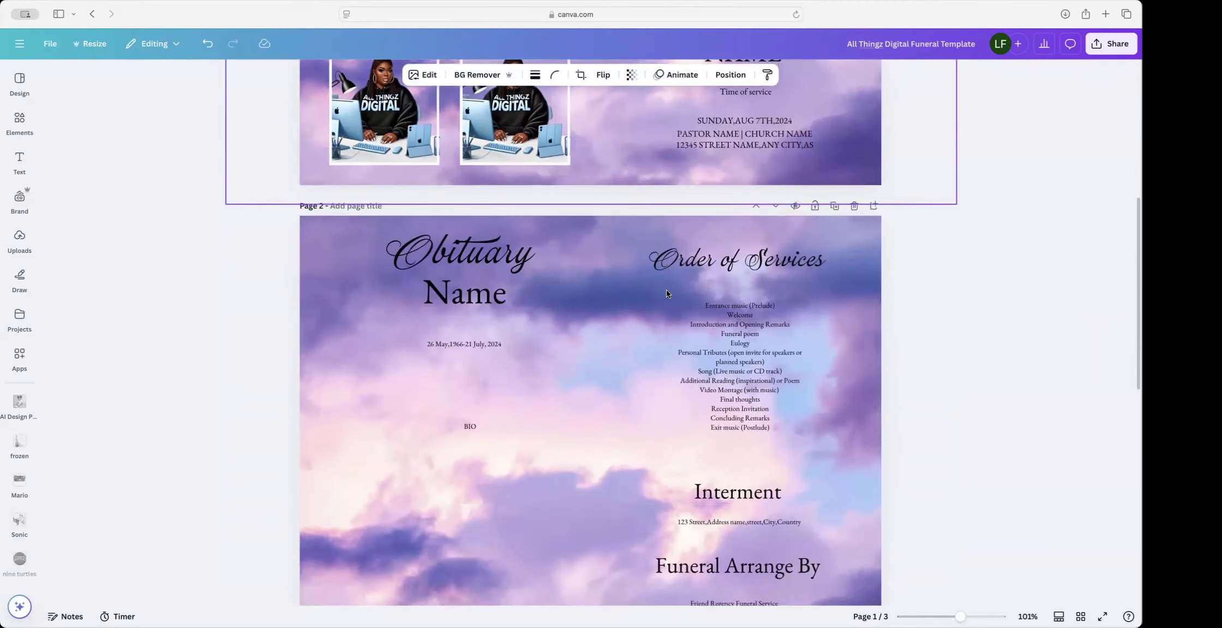
Step: Shift the pink staircase picture on page 3 a little up and to the left, then return to page 1
{"action": "scroll", "coordinate": [758, 429], "scroll_direction": "up", "scroll_amount": 1}
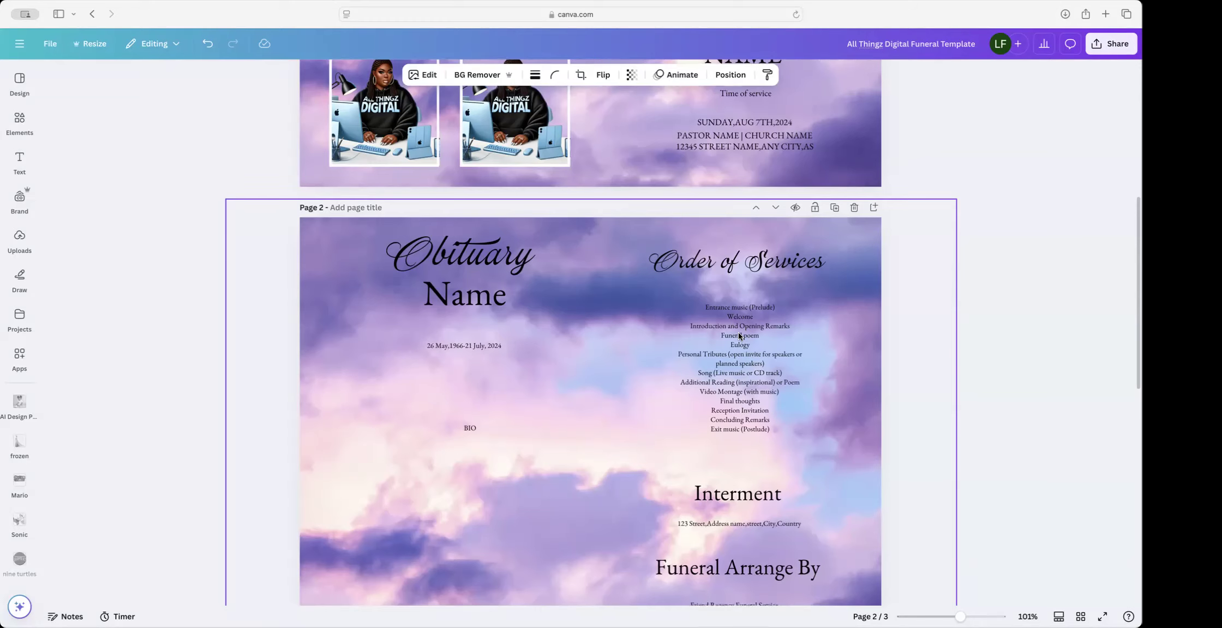
{"action": "scroll", "coordinate": [739, 336], "scroll_direction": "down", "scroll_amount": 3}
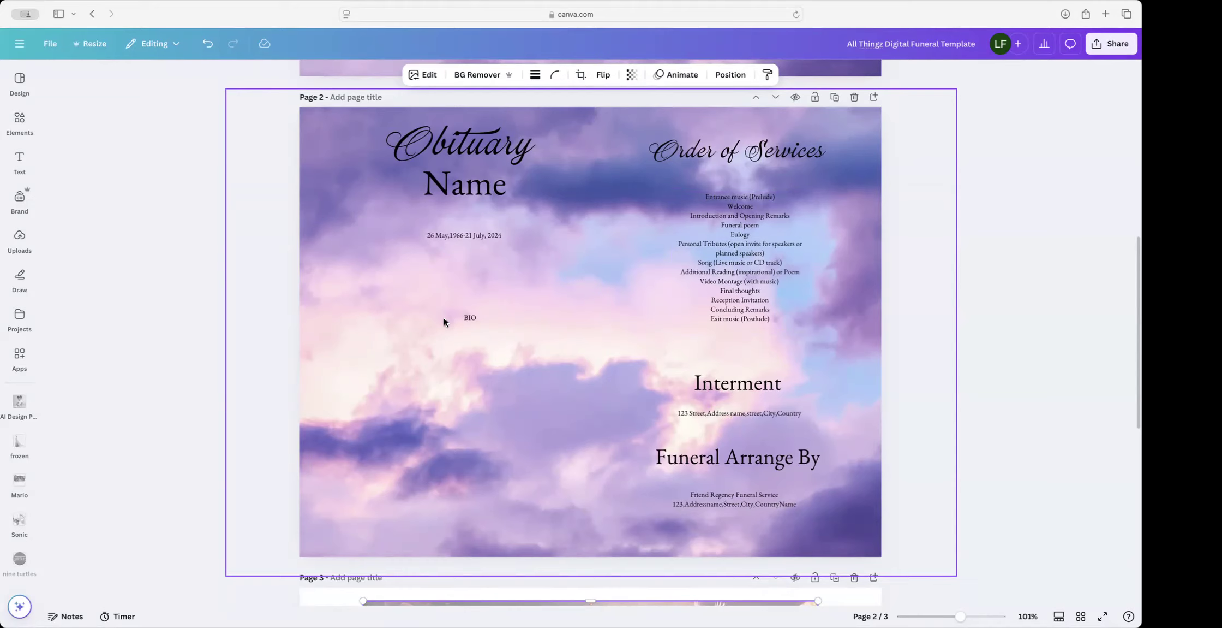
{"action": "scroll", "coordinate": [517, 404], "scroll_direction": "down", "scroll_amount": 2}
{"action": "scroll", "coordinate": [499, 390], "scroll_direction": "up", "scroll_amount": 1}
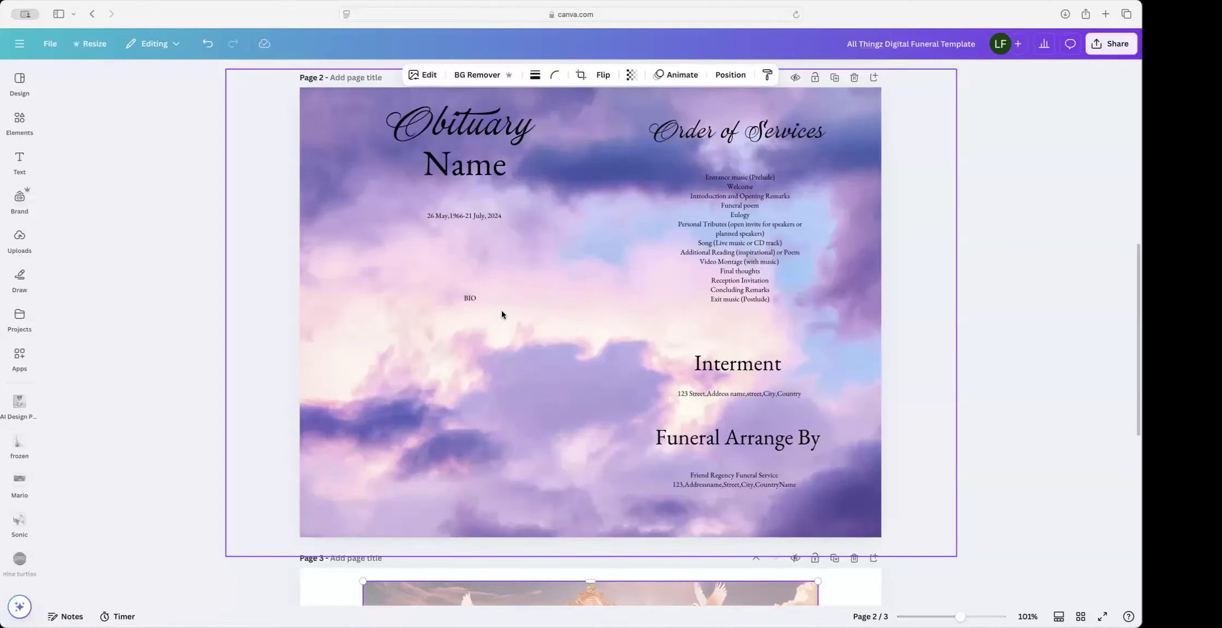
{"action": "scroll", "coordinate": [485, 209], "scroll_direction": "up", "scroll_amount": 2}
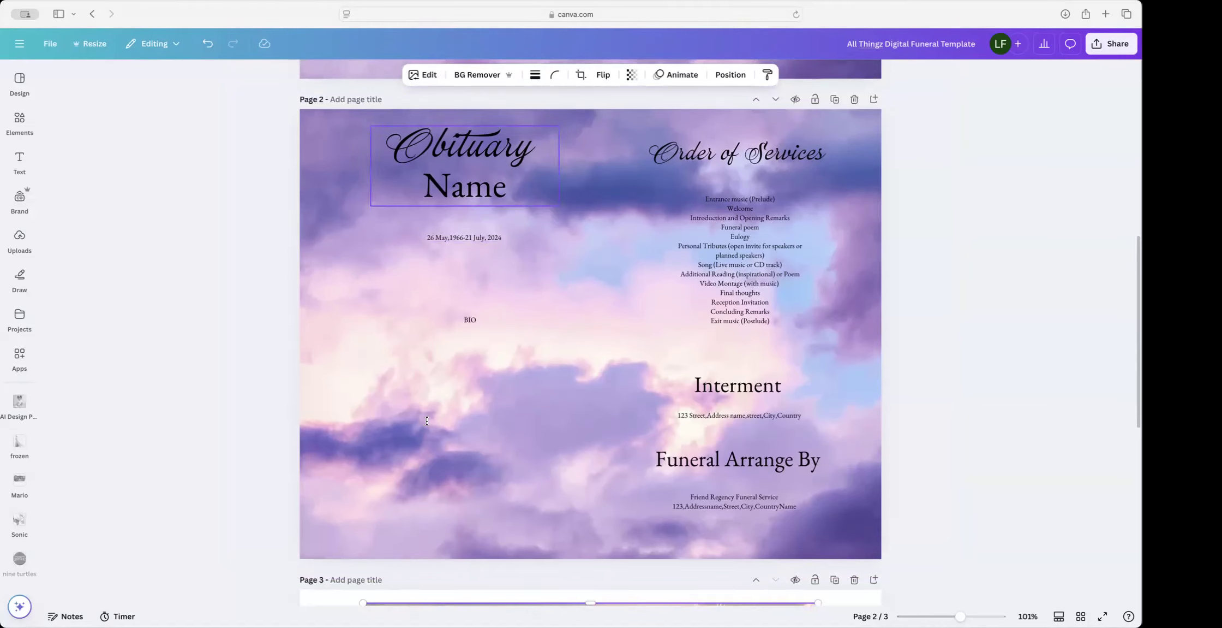
{"action": "scroll", "coordinate": [427, 420], "scroll_direction": "down", "scroll_amount": 10}
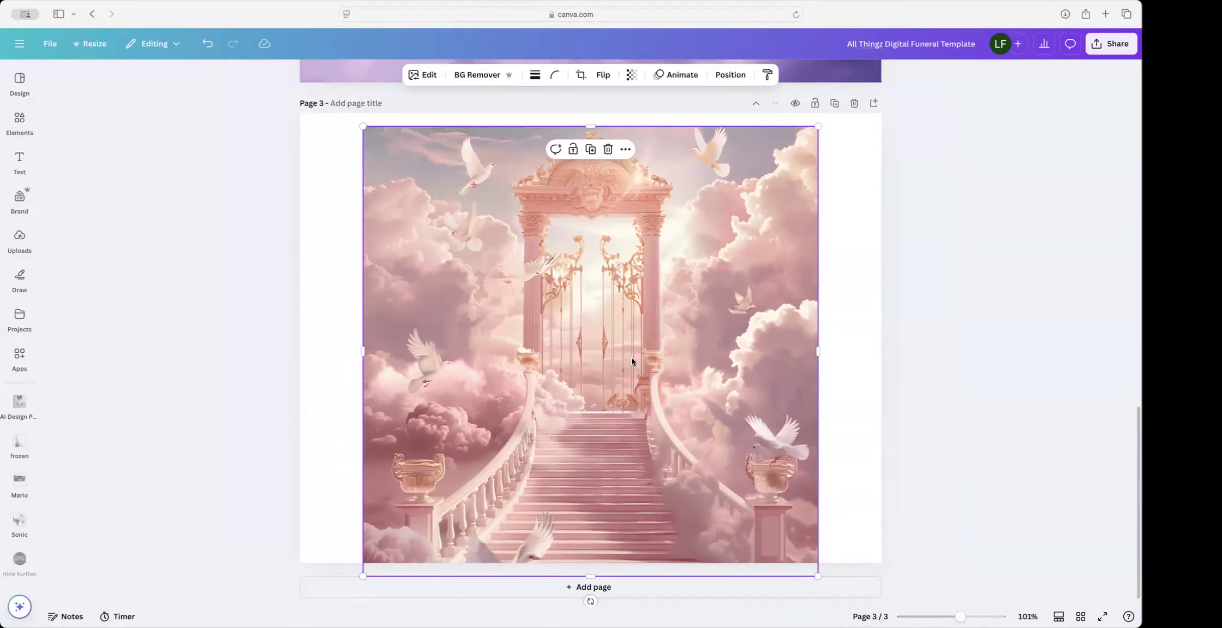
{"action": "left_click_drag", "start_coordinate": [628, 402], "coordinate": [612, 380]}
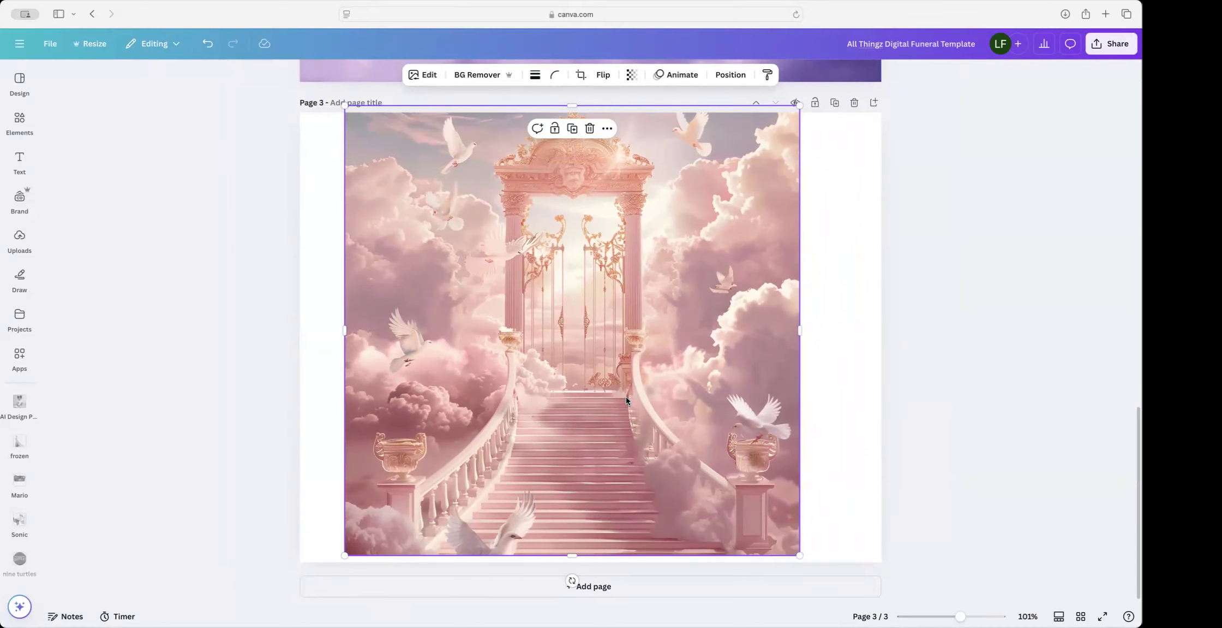
{"action": "scroll", "coordinate": [625, 396], "scroll_direction": "up", "scroll_amount": 10}
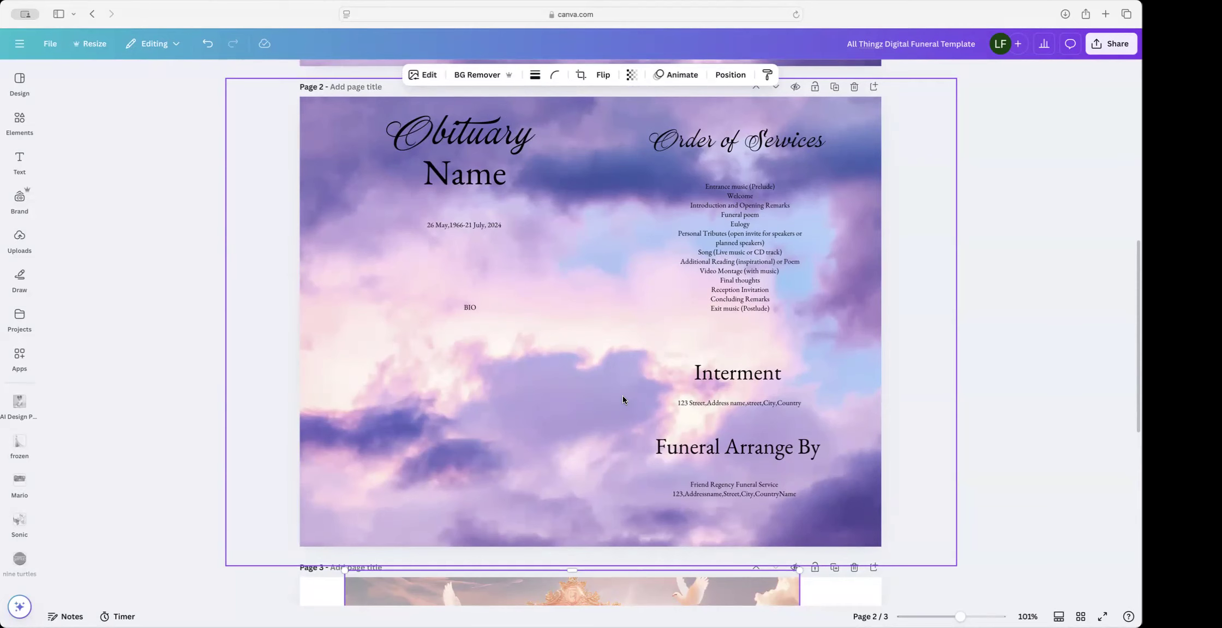
{"action": "scroll", "coordinate": [684, 428], "scroll_direction": "up", "scroll_amount": 10}
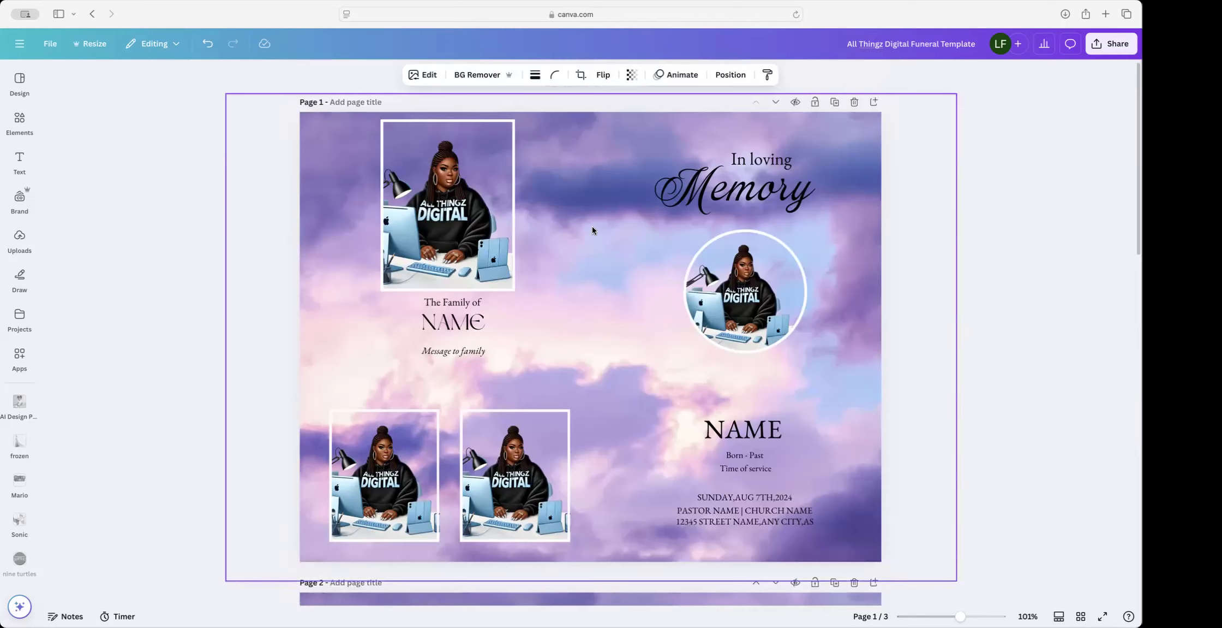
Step: Delete page 1's cloud background and empty the round, top-left, lower-right and lower-left photo frames
{"action": "left_click", "coordinate": [595, 250]}
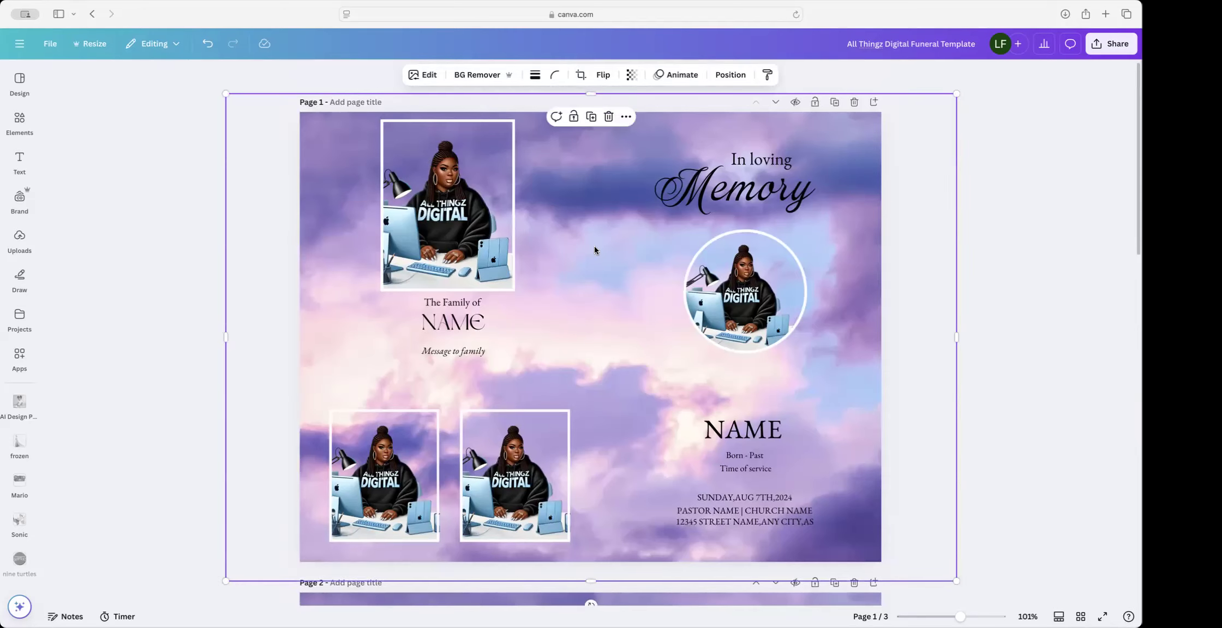
{"action": "key", "text": "Delete"}
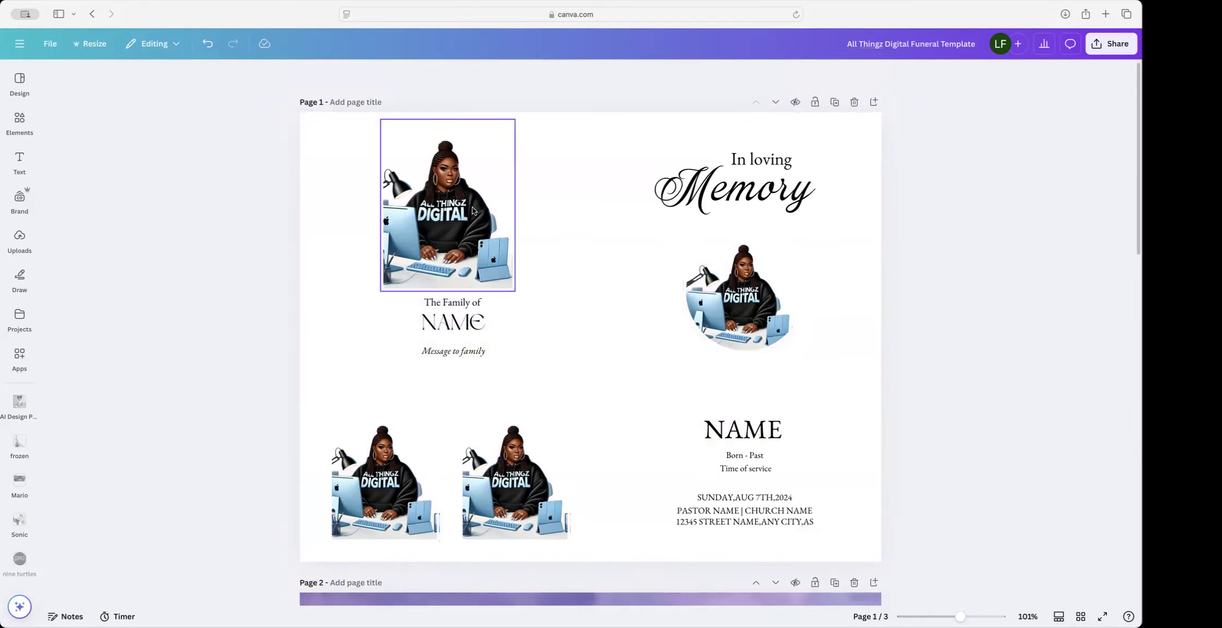
{"action": "left_click", "coordinate": [758, 302]}
{"action": "key", "text": "BackSpace"}
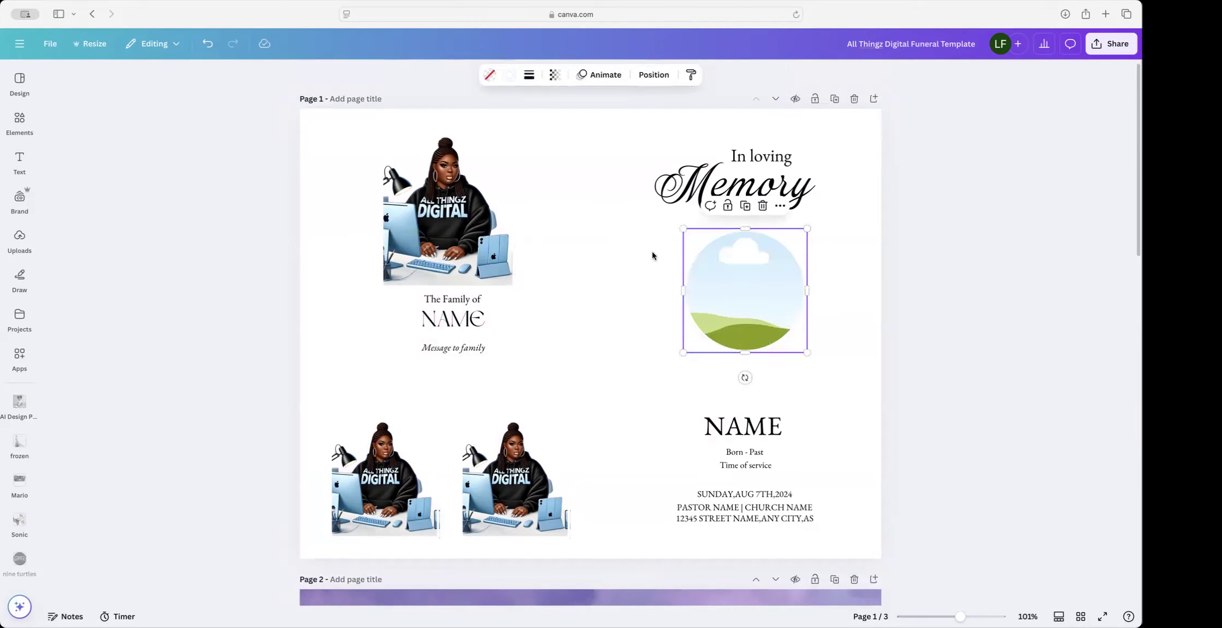
{"action": "left_click", "coordinate": [451, 217]}
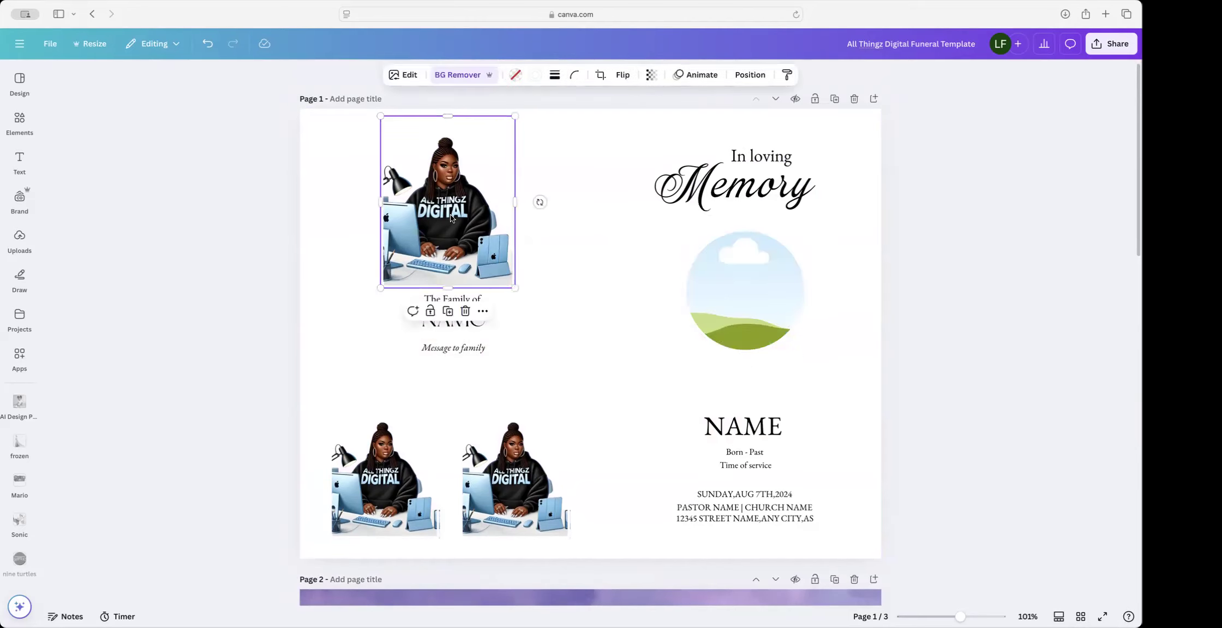
{"action": "key", "text": "BackSpace"}
{"action": "left_click", "coordinate": [506, 432]}
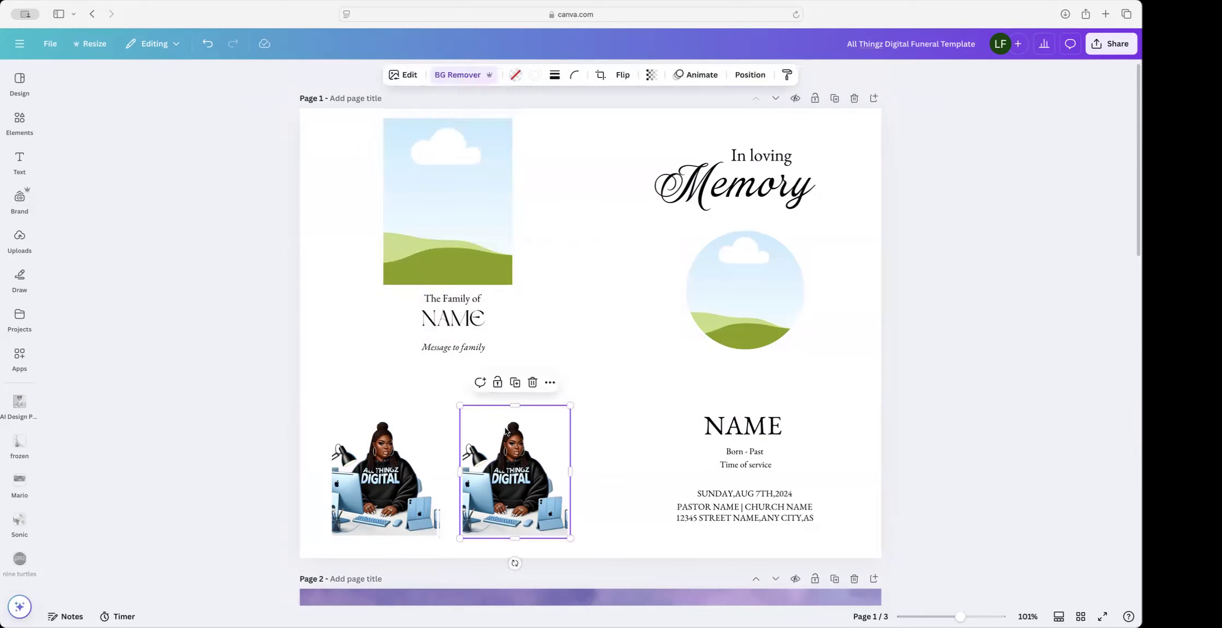
{"action": "key", "text": "BackSpace"}
{"action": "left_click", "coordinate": [431, 439]}
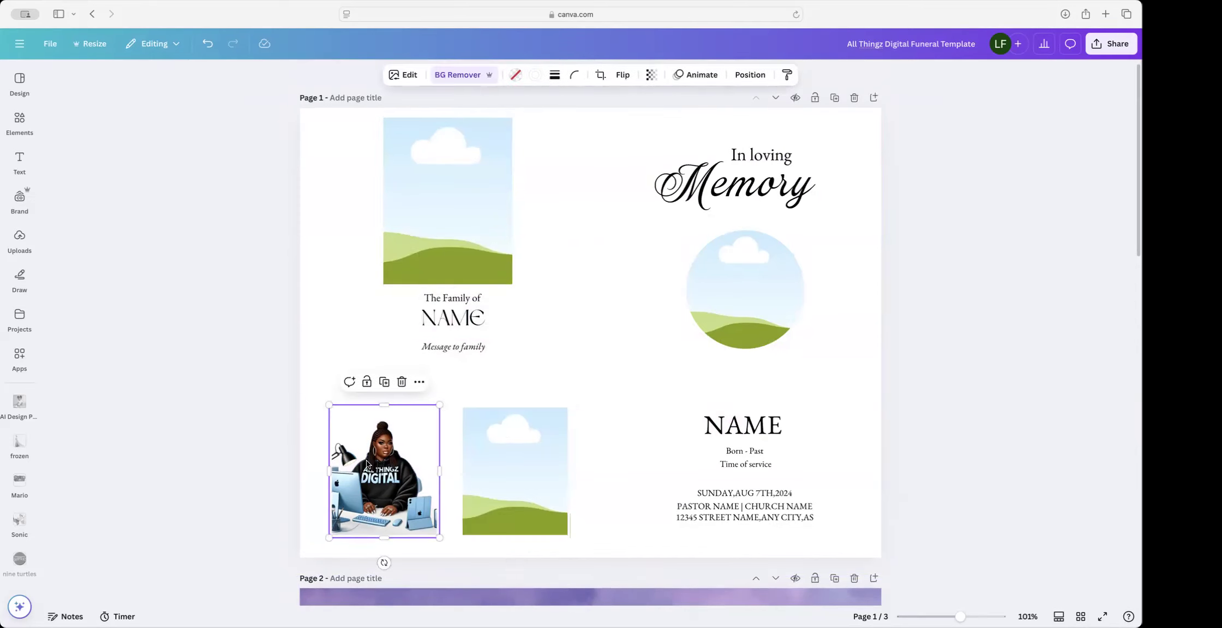
{"action": "key", "text": "BackSpace"}
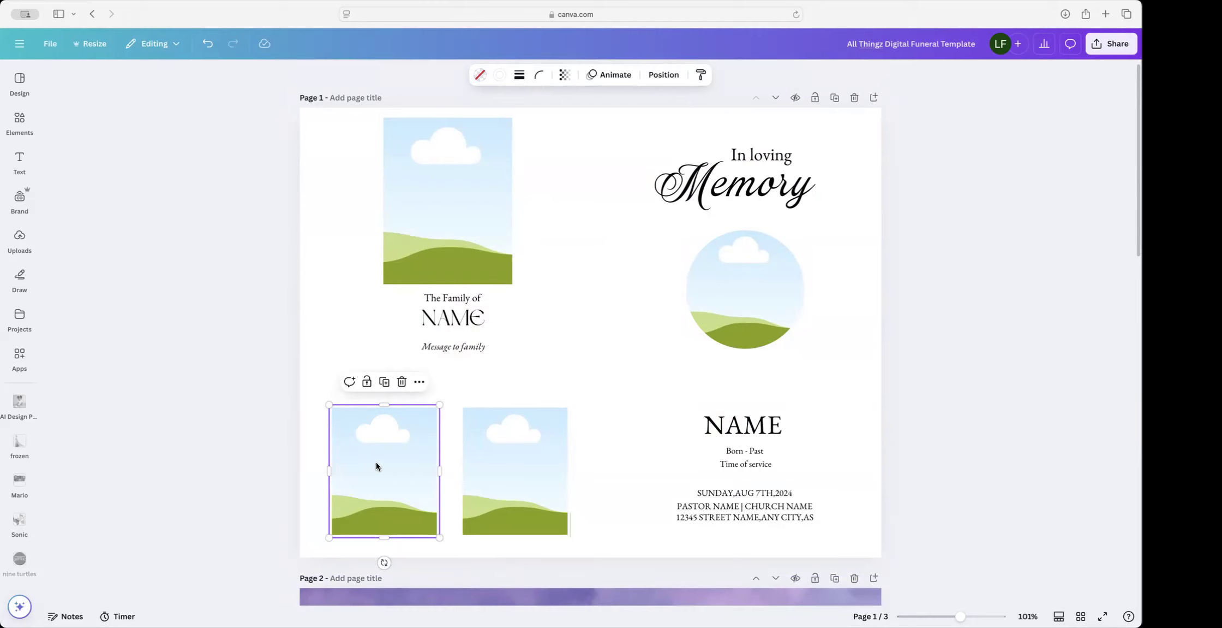
Step: Move the golden-gates staircase page up to second position
{"action": "scroll", "coordinate": [534, 457], "scroll_direction": "down", "scroll_amount": 10}
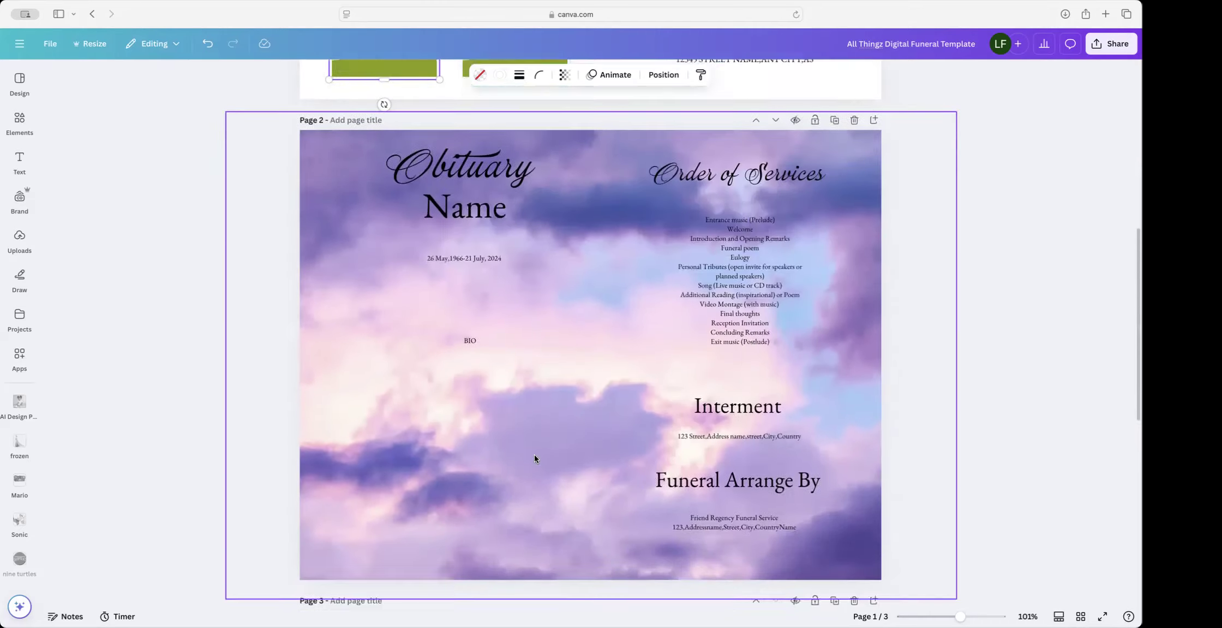
{"action": "scroll", "coordinate": [535, 458], "scroll_direction": "down", "scroll_amount": 5}
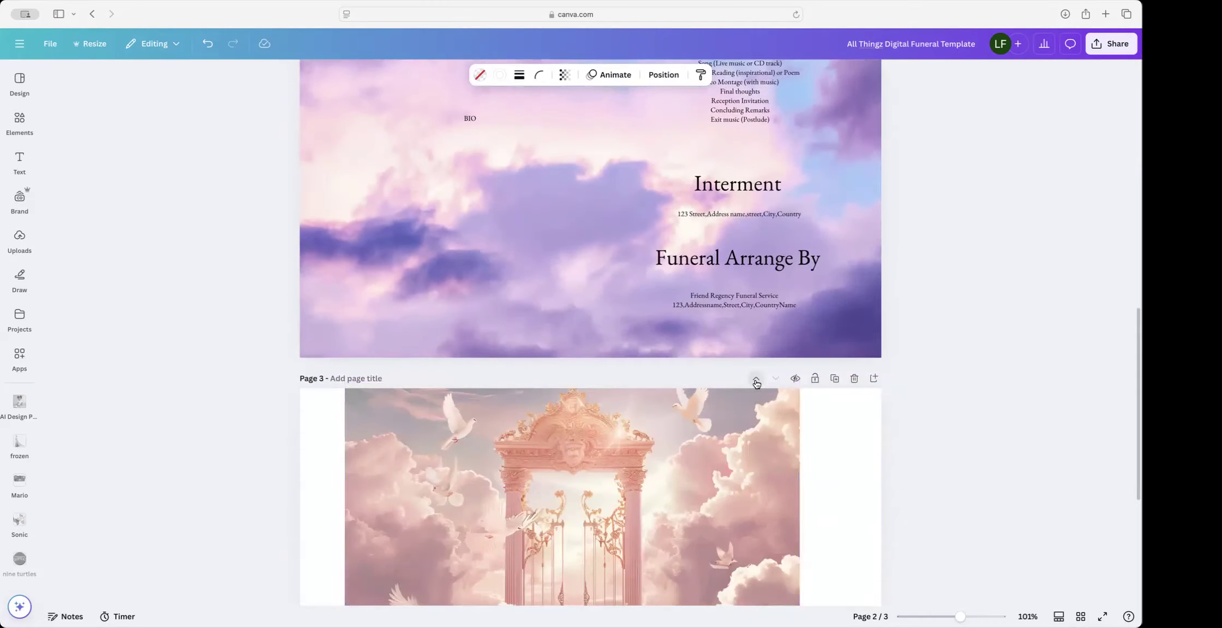
{"action": "left_click", "coordinate": [756, 352]}
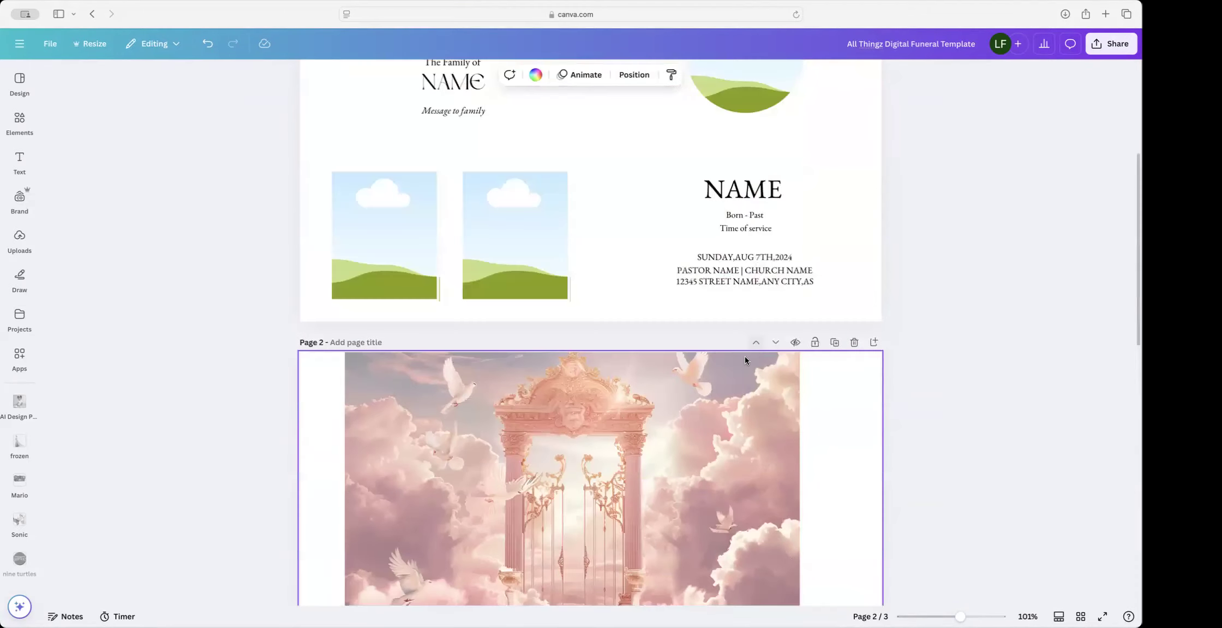
Step: Duplicate the golden-gates staircase image and drag the copy up onto page 1
{"action": "left_click", "coordinate": [596, 478]}
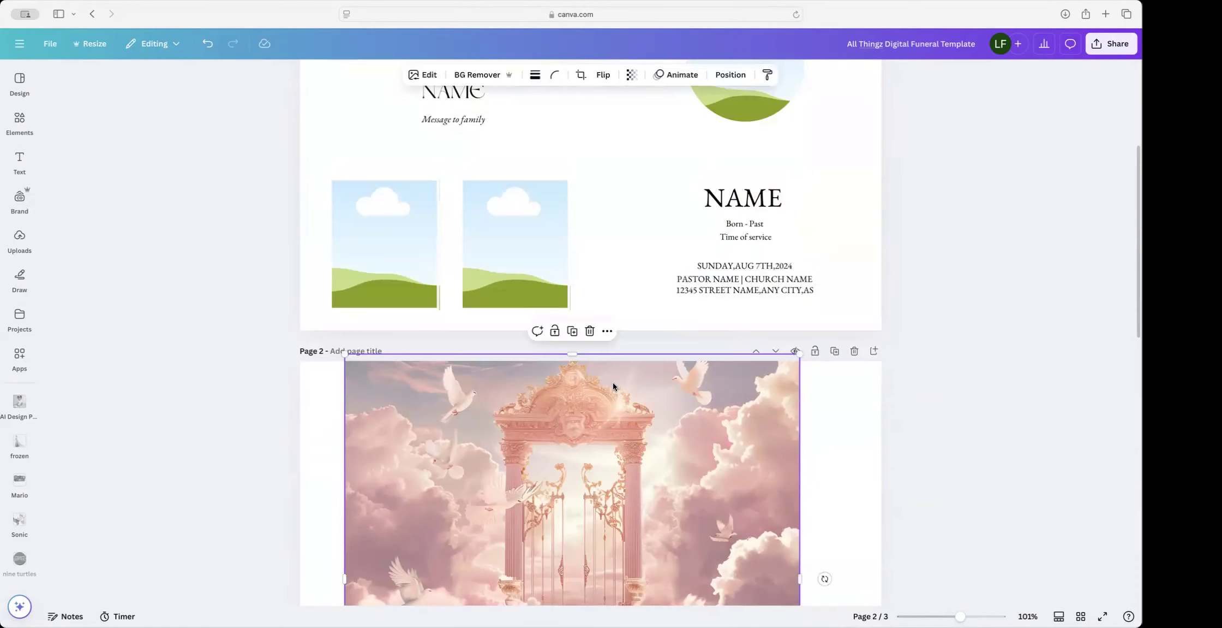
{"action": "left_click", "coordinate": [573, 332]}
{"action": "left_click_drag", "start_coordinate": [586, 505], "coordinate": [729, 169]}
{"action": "scroll", "coordinate": [729, 169], "scroll_direction": "up", "scroll_amount": 5}
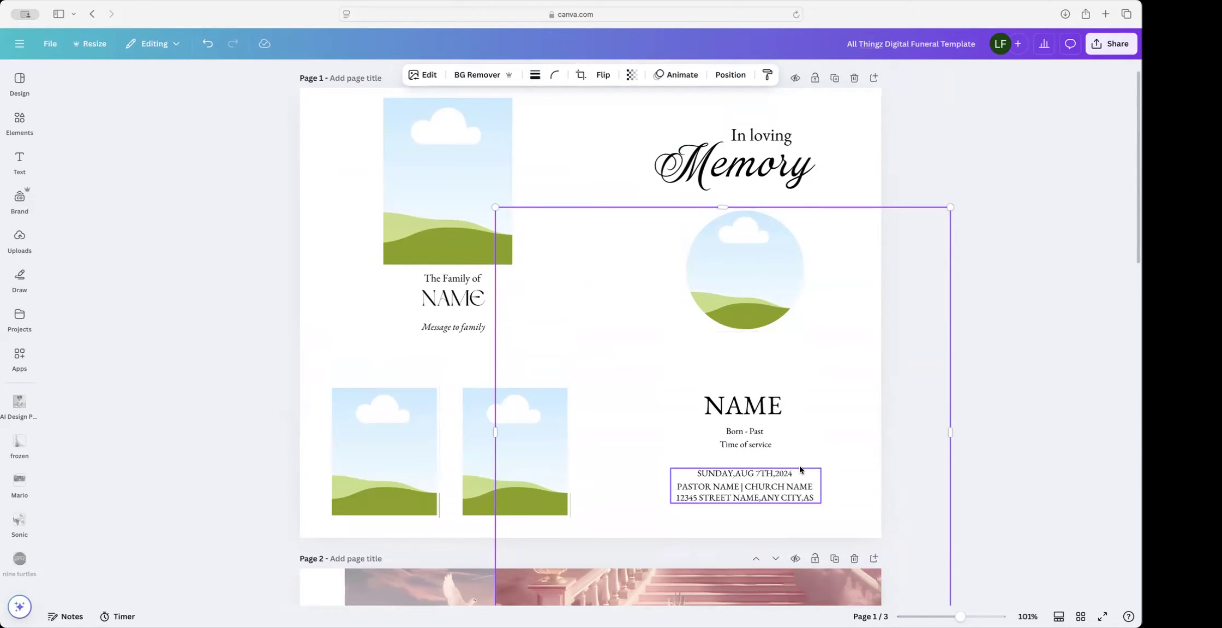
Step: Raise the staircase copy on page 1 and trim its left side so it fills the right half
{"action": "left_click_drag", "start_coordinate": [748, 526], "coordinate": [749, 417]}
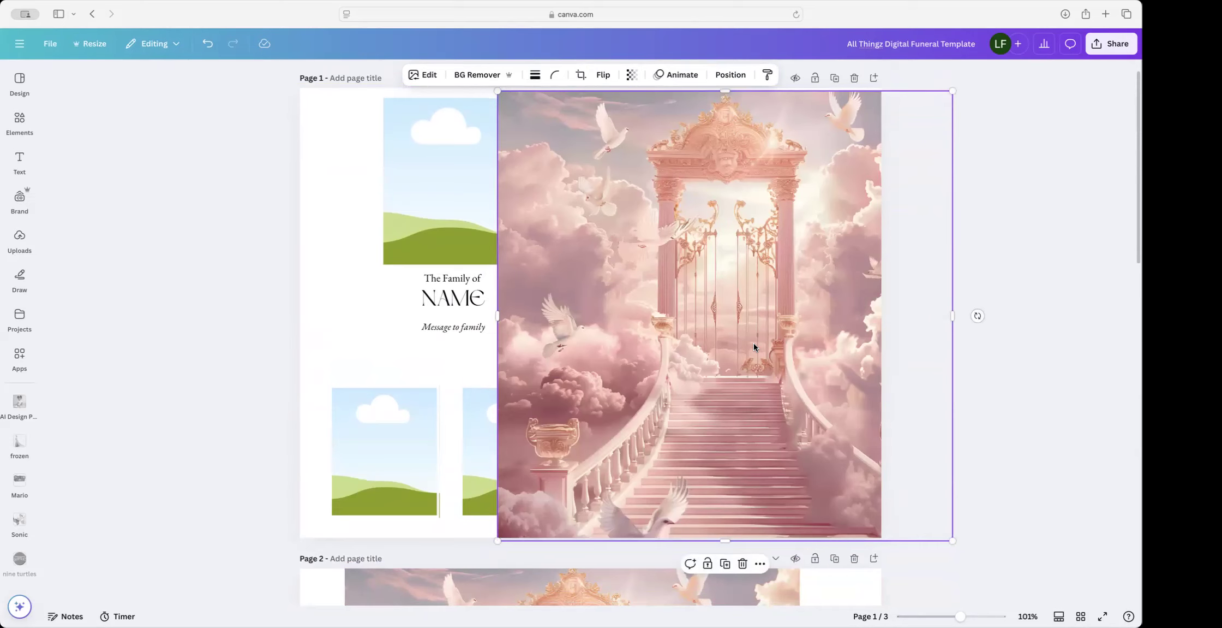
{"action": "scroll", "coordinate": [740, 354], "scroll_direction": "up", "scroll_amount": 1}
{"action": "left_click_drag", "start_coordinate": [741, 546], "coordinate": [690, 545]}
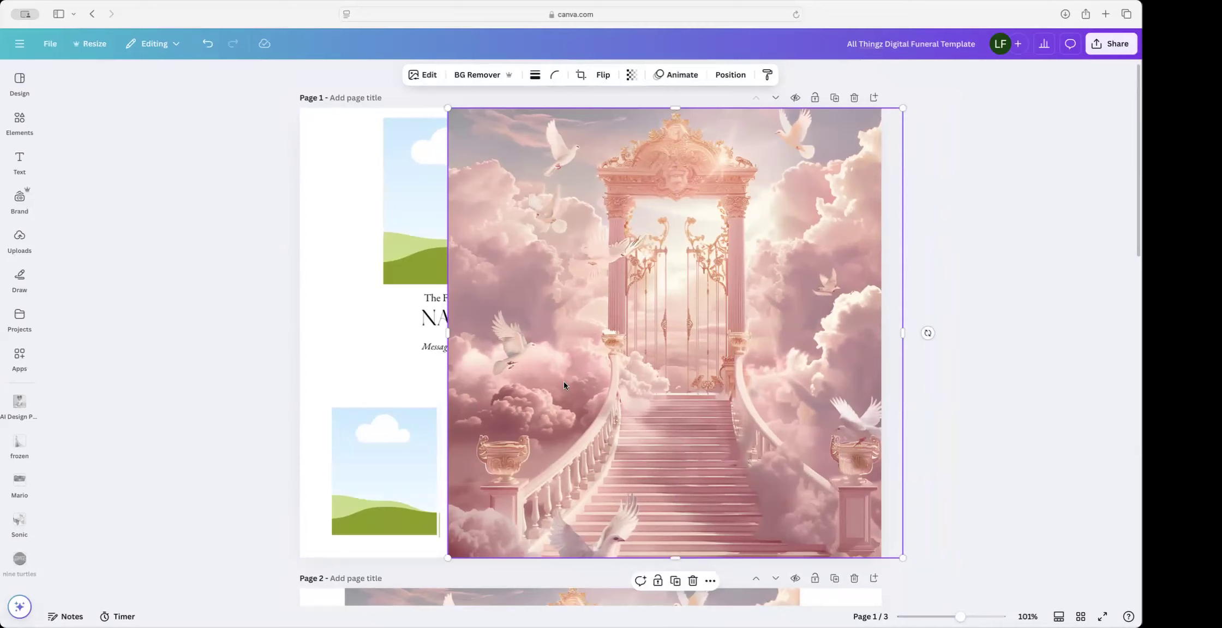
{"action": "left_click_drag", "start_coordinate": [449, 333], "coordinate": [593, 342]}
{"action": "scroll", "coordinate": [593, 343], "scroll_direction": "down", "scroll_amount": 1}
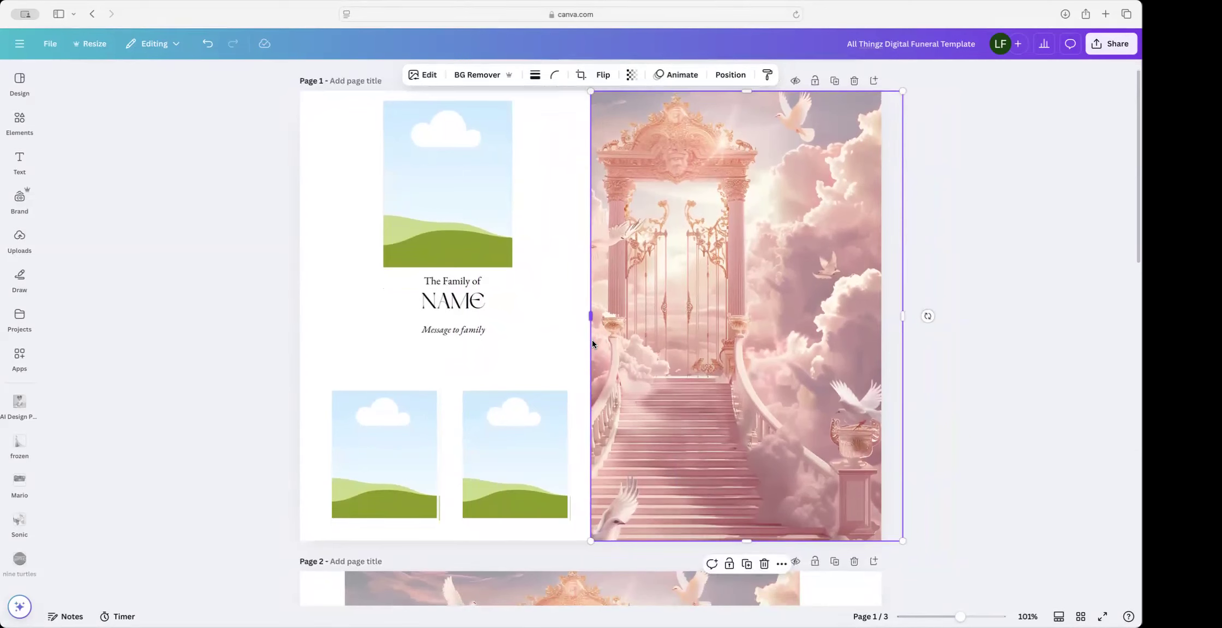
Step: Recrop the staircase image so the golden gates sit centred in the frame
{"action": "double_click", "coordinate": [686, 323]}
{"action": "left_click_drag", "start_coordinate": [687, 323], "coordinate": [751, 323]}
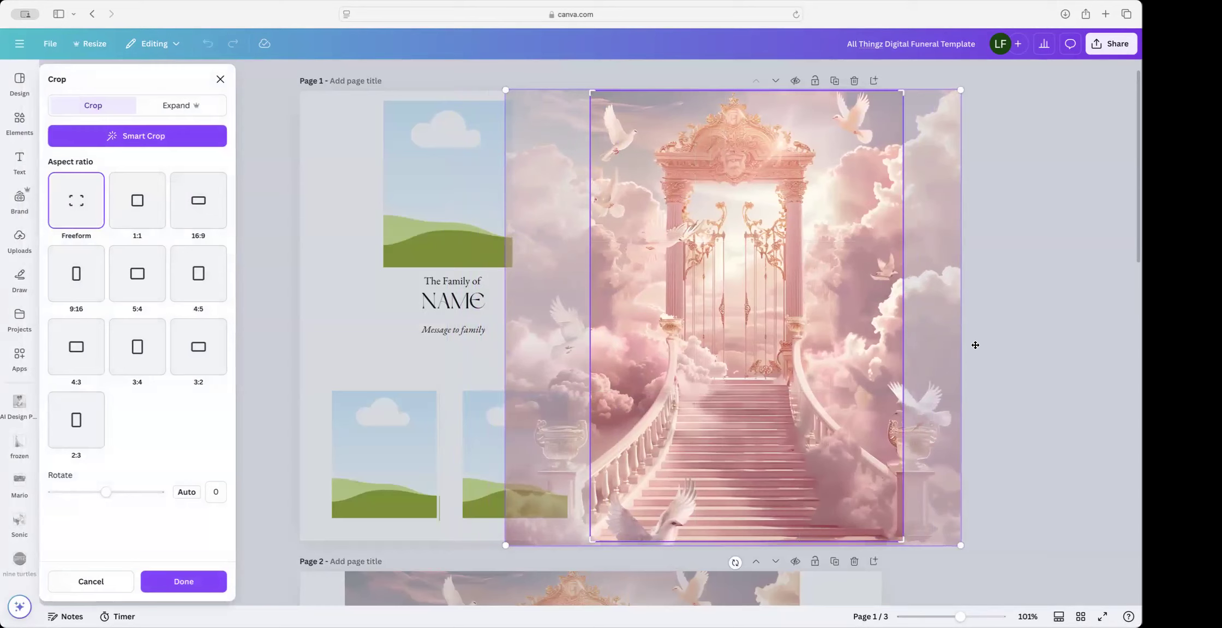
{"action": "left_click", "coordinate": [1097, 352]}
{"action": "left_click", "coordinate": [1047, 354]}
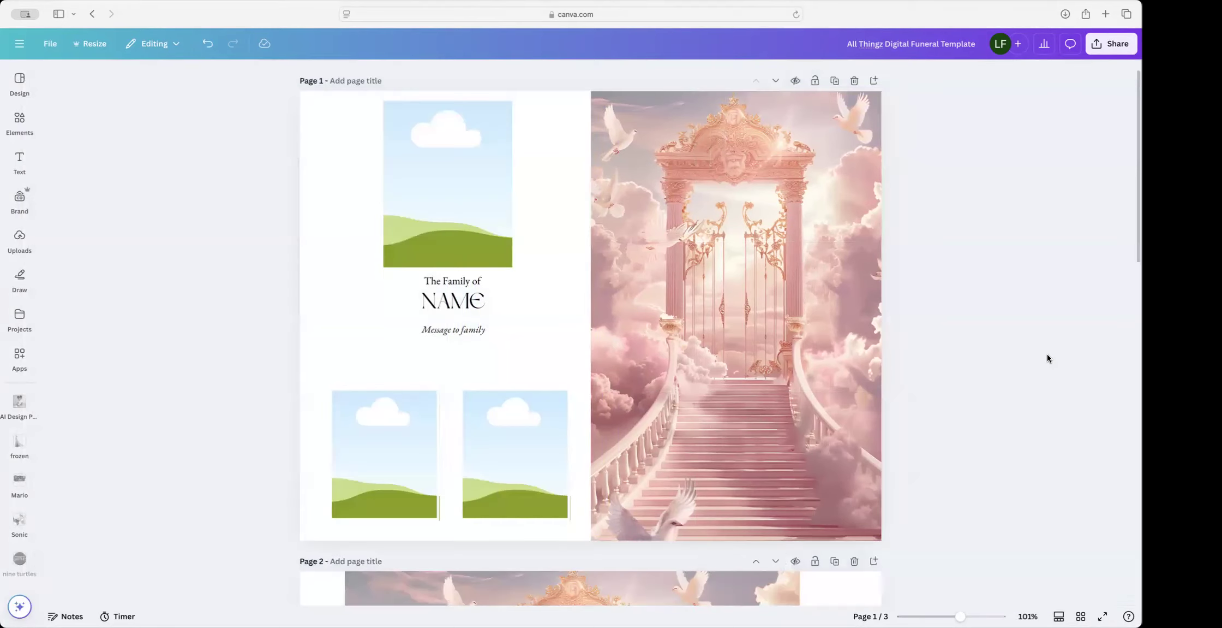
{"action": "left_click", "coordinate": [832, 381]}
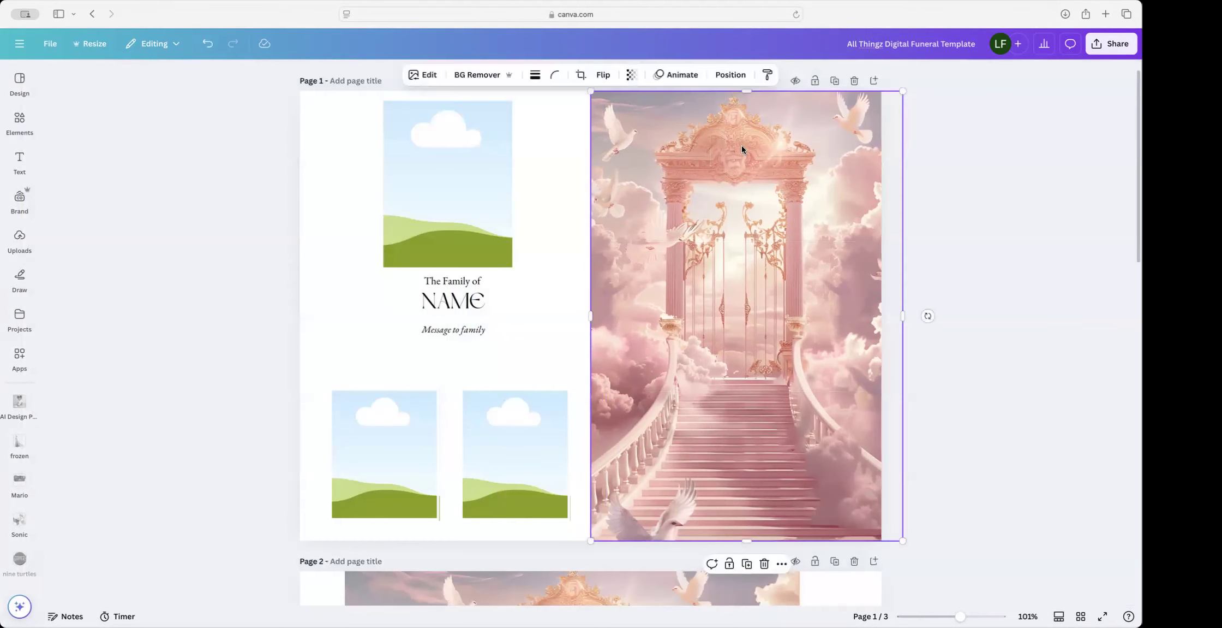
Step: Send the staircase gate image one layer backward, behind the memorial text
{"action": "left_click", "coordinate": [730, 75]}
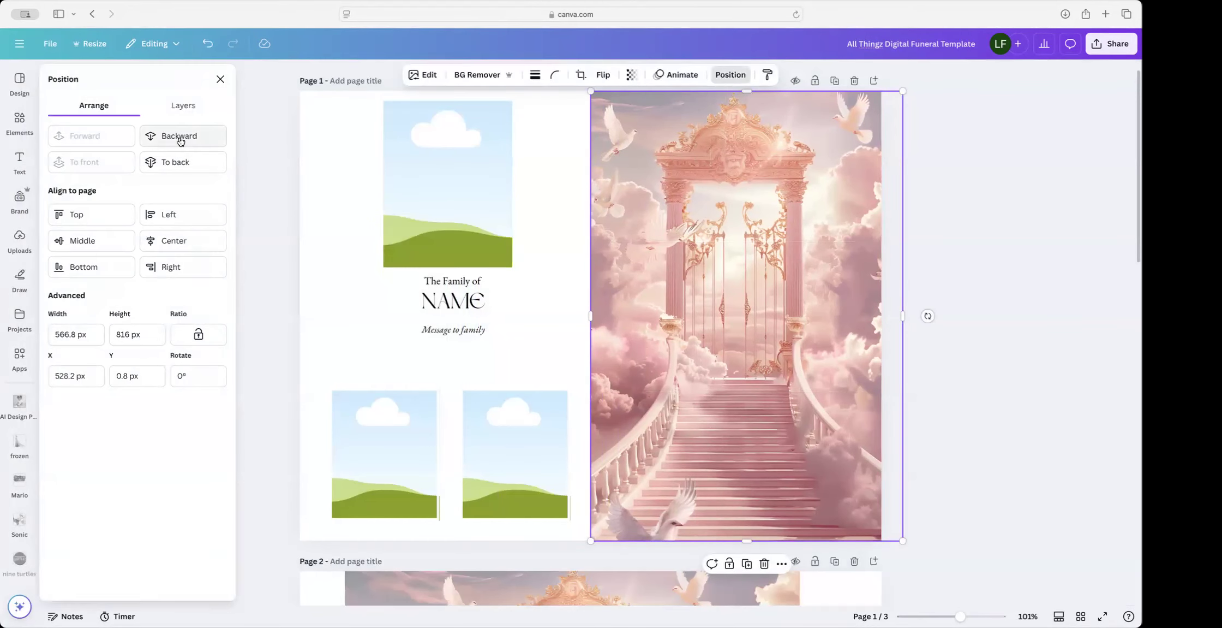
{"action": "left_click", "coordinate": [176, 161]}
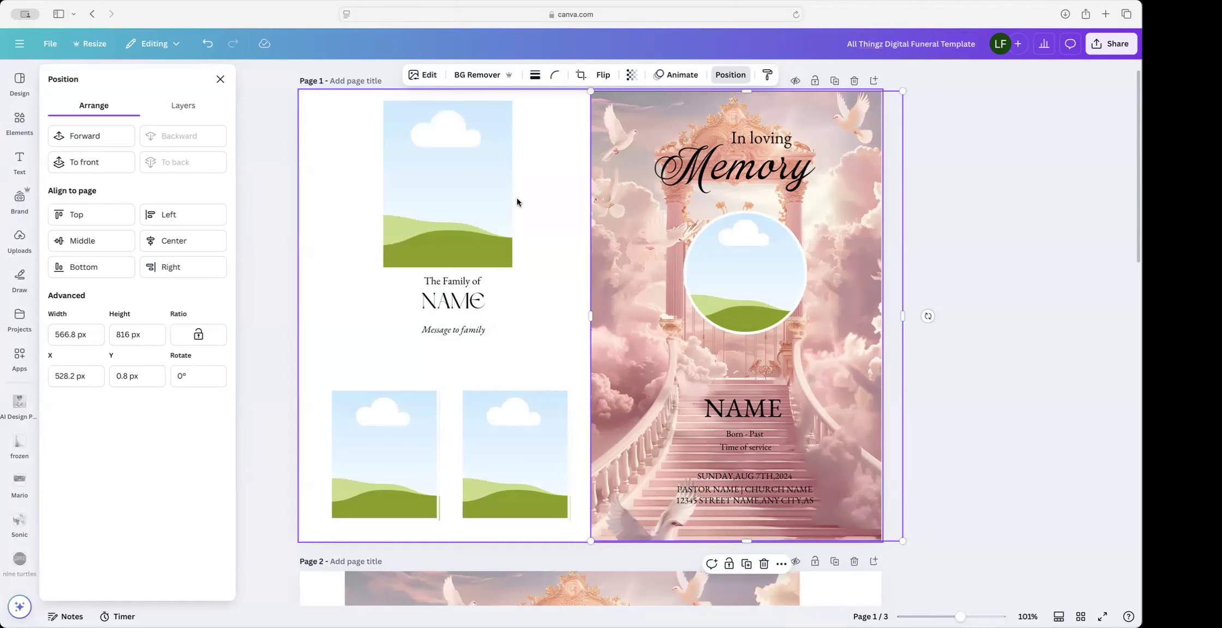
{"action": "scroll", "coordinate": [517, 202], "scroll_direction": "up", "scroll_amount": 1}
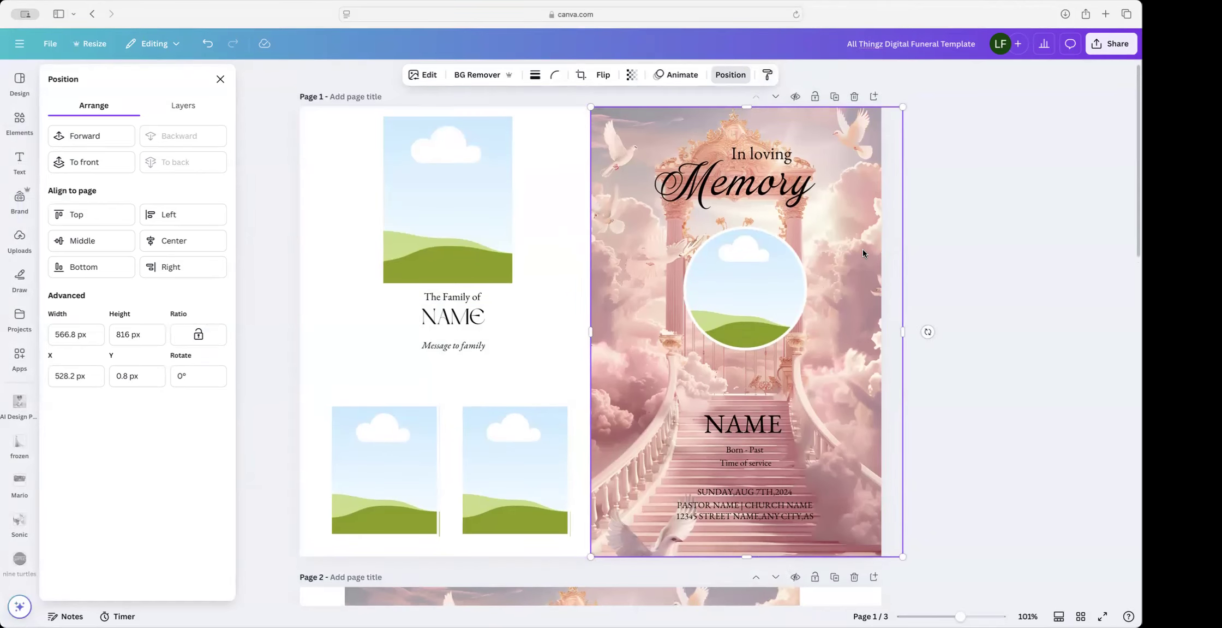
{"action": "scroll", "coordinate": [843, 285], "scroll_direction": "down", "scroll_amount": 1}
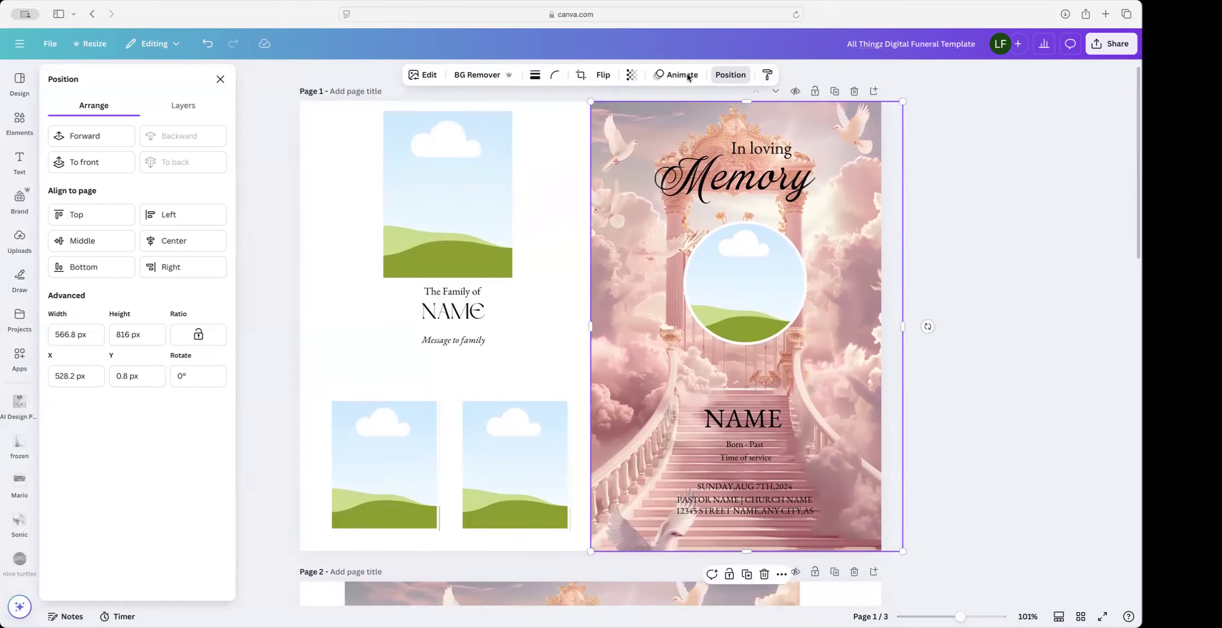
Step: Duplicate the staircase image, fit the copy 528 px wide on the left half, and send it to back
{"action": "left_click", "coordinate": [746, 575]}
{"action": "left_click_drag", "start_coordinate": [835, 428], "coordinate": [584, 420]}
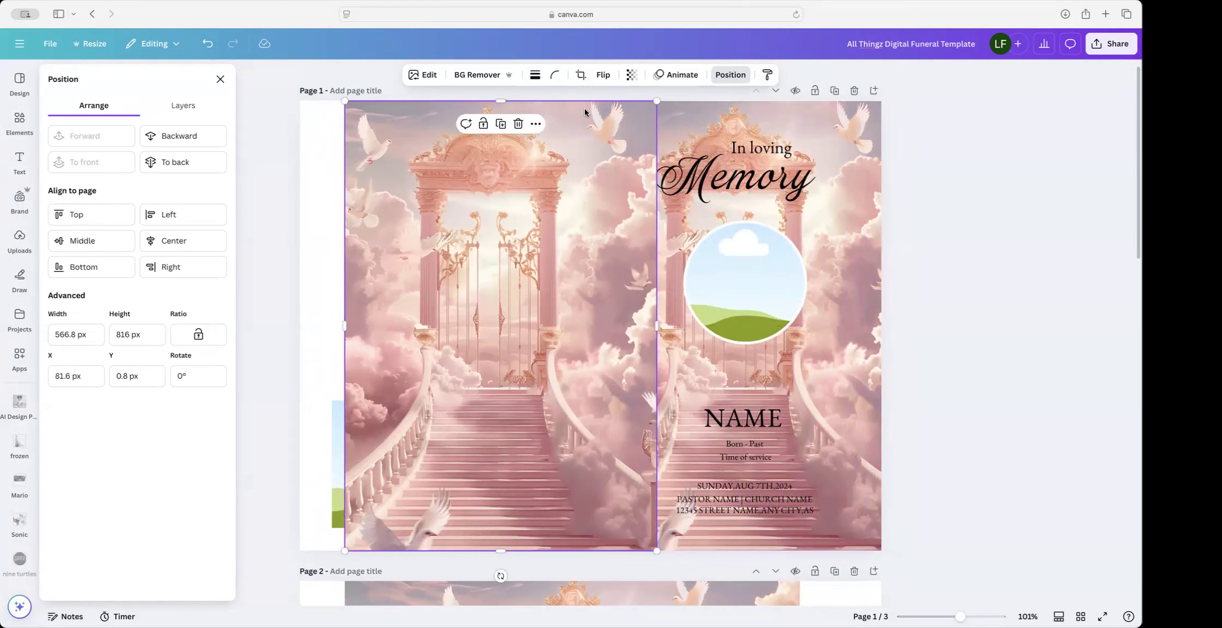
{"action": "left_click_drag", "start_coordinate": [587, 115], "coordinate": [543, 114]}
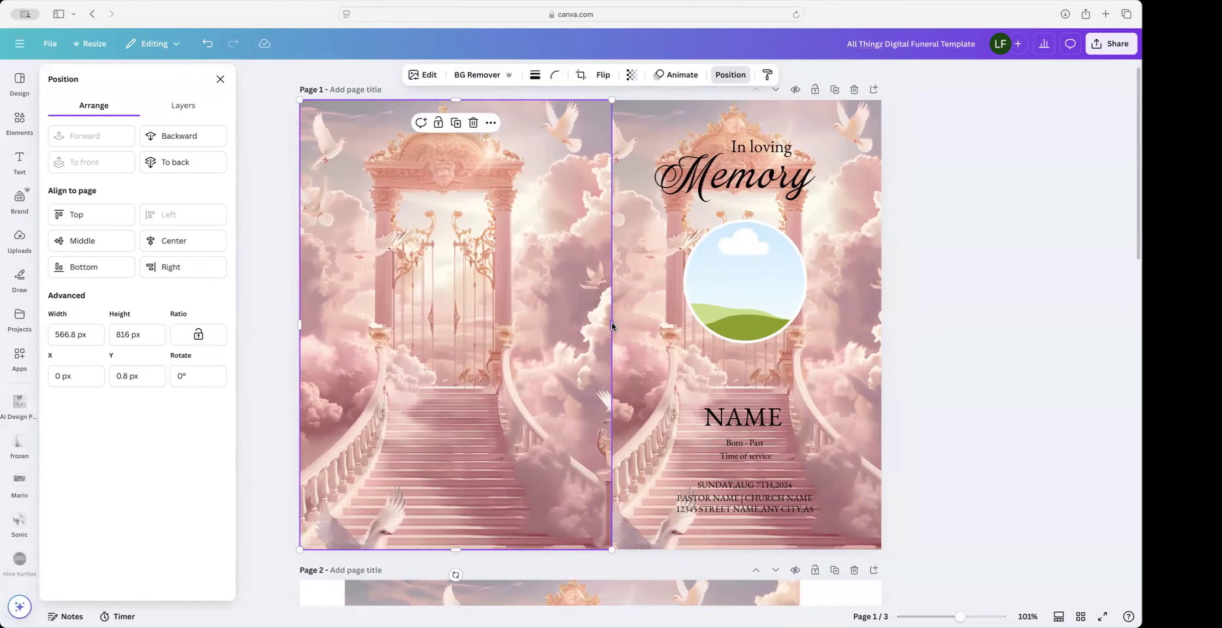
{"action": "left_click_drag", "start_coordinate": [609, 326], "coordinate": [591, 327]}
{"action": "scroll", "coordinate": [591, 327], "scroll_direction": "up", "scroll_amount": 1}
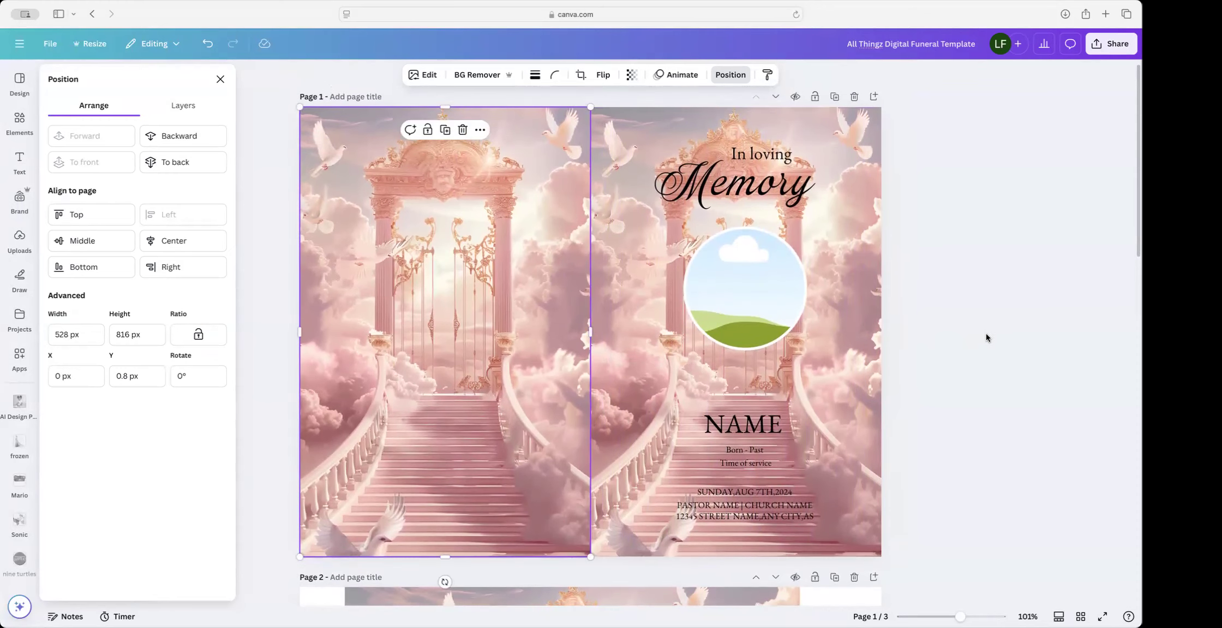
{"action": "left_click", "coordinate": [986, 337]}
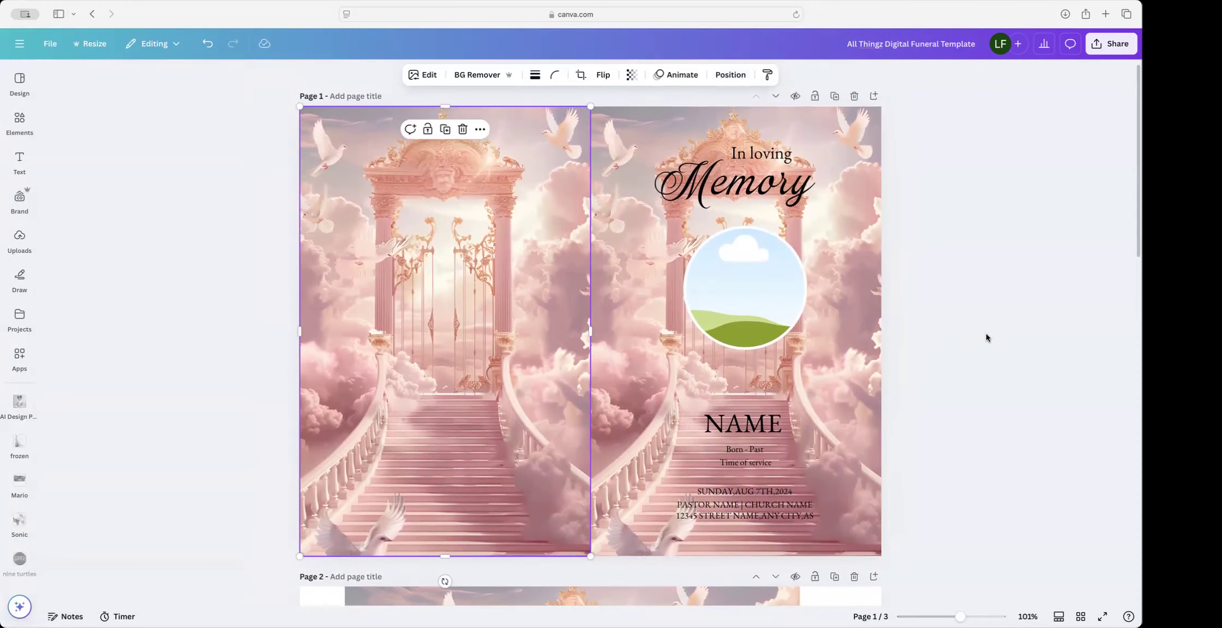
{"action": "left_click", "coordinate": [731, 75]}
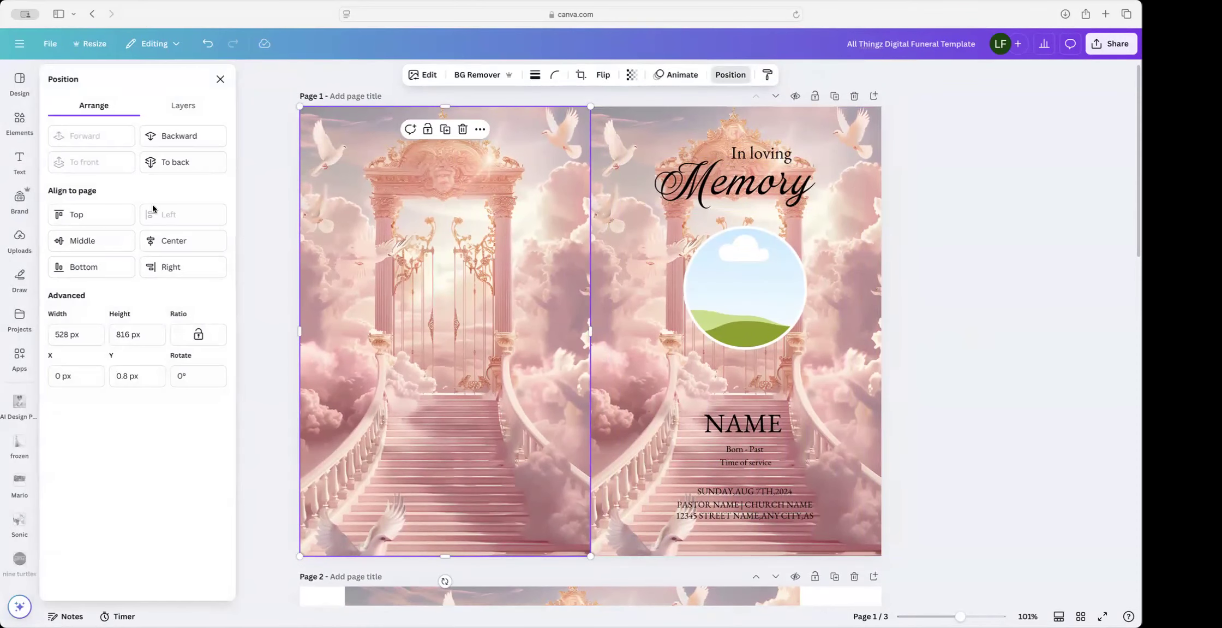
{"action": "left_click", "coordinate": [185, 163]}
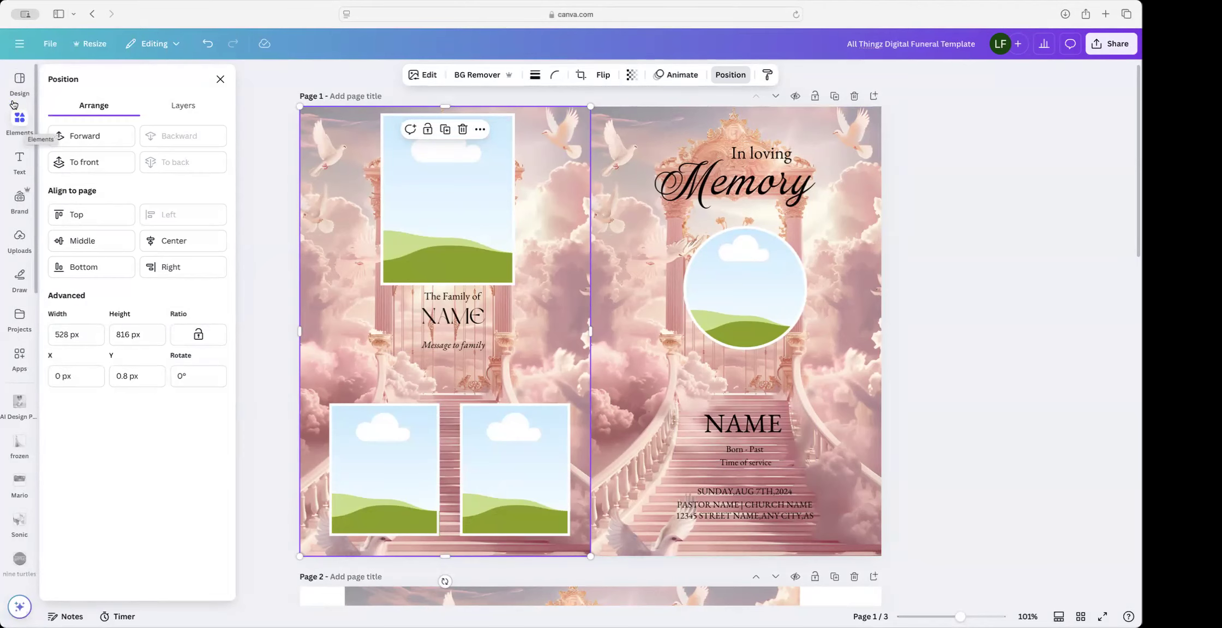
Step: Open Elements, add a pink cloud graphic to page 1, then delete it again
{"action": "left_click", "coordinate": [21, 124]}
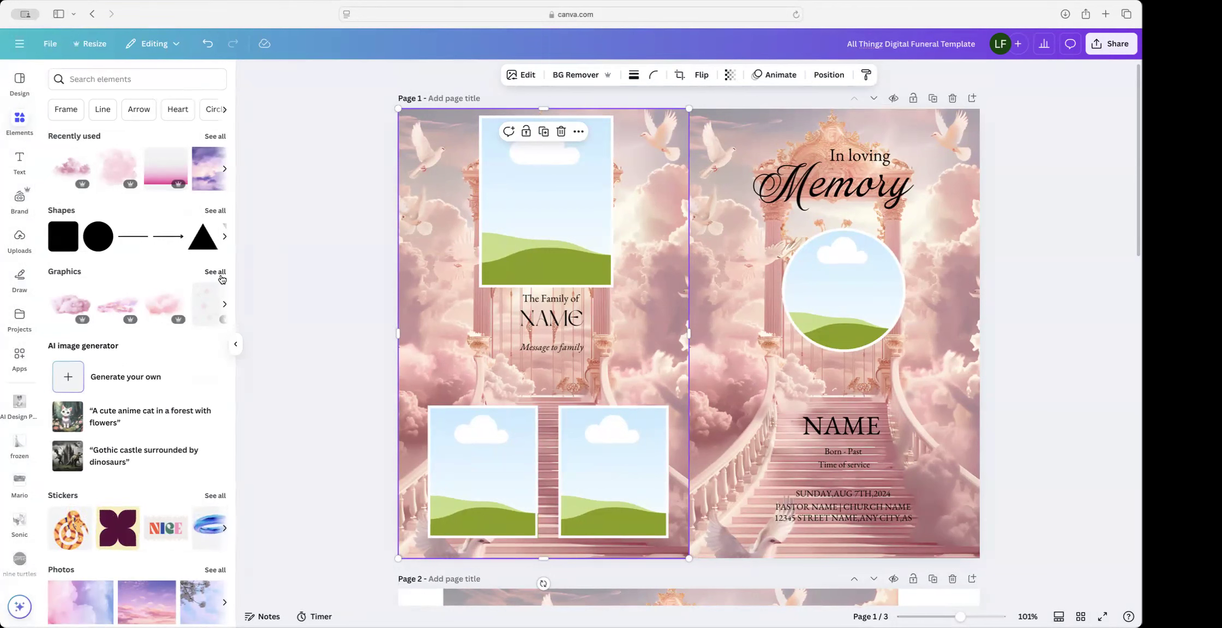
{"action": "scroll", "coordinate": [174, 294], "scroll_direction": "down", "scroll_amount": 1}
{"action": "left_click", "coordinate": [176, 291]}
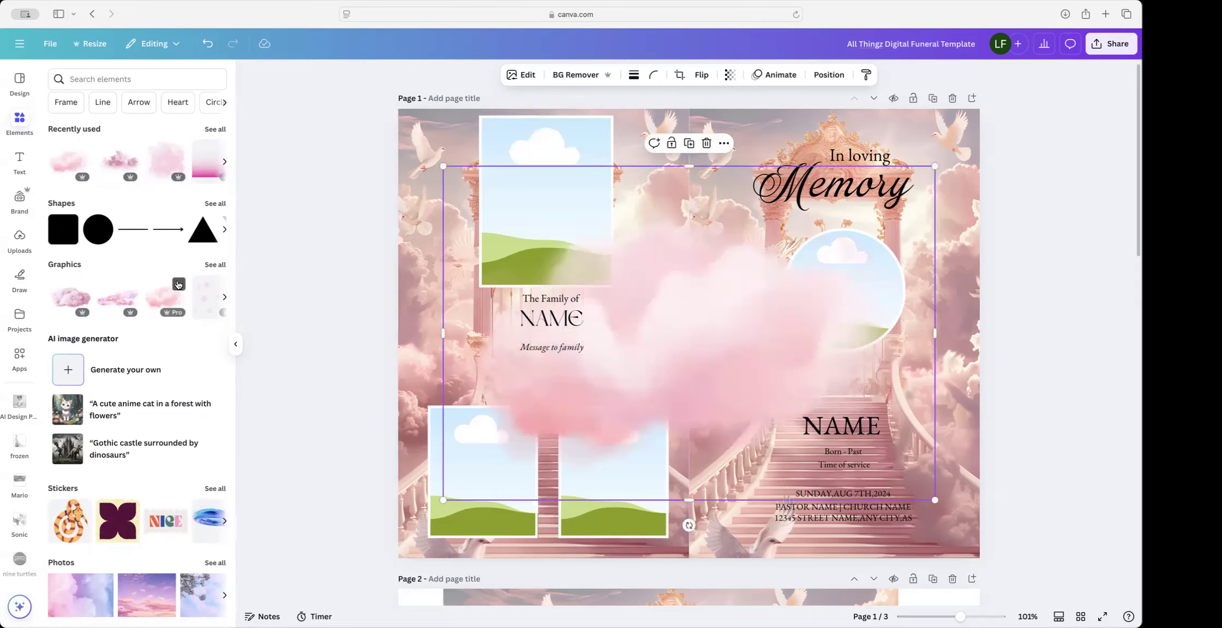
{"action": "scroll", "coordinate": [179, 284], "scroll_direction": "up", "scroll_amount": 1}
{"action": "scroll", "coordinate": [177, 283], "scroll_direction": "down", "scroll_amount": 1}
{"action": "key", "text": "Delete"}
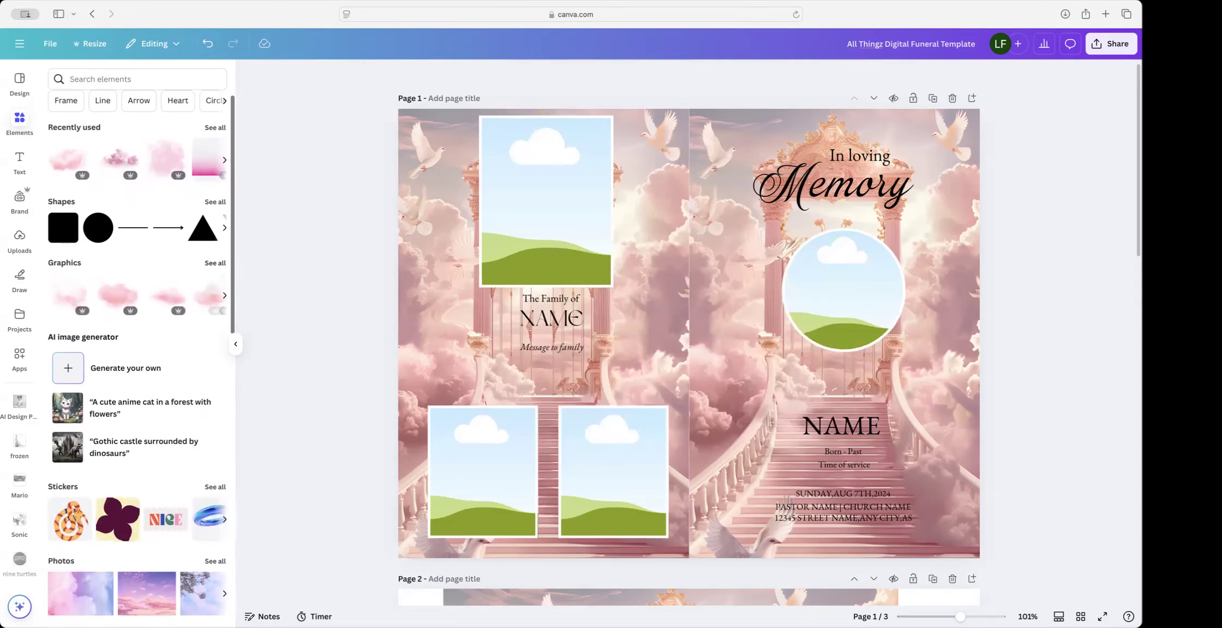
Step: Search Elements for 'pink clouds' and expand the full list of matching graphics
{"action": "left_click", "coordinate": [190, 83]}
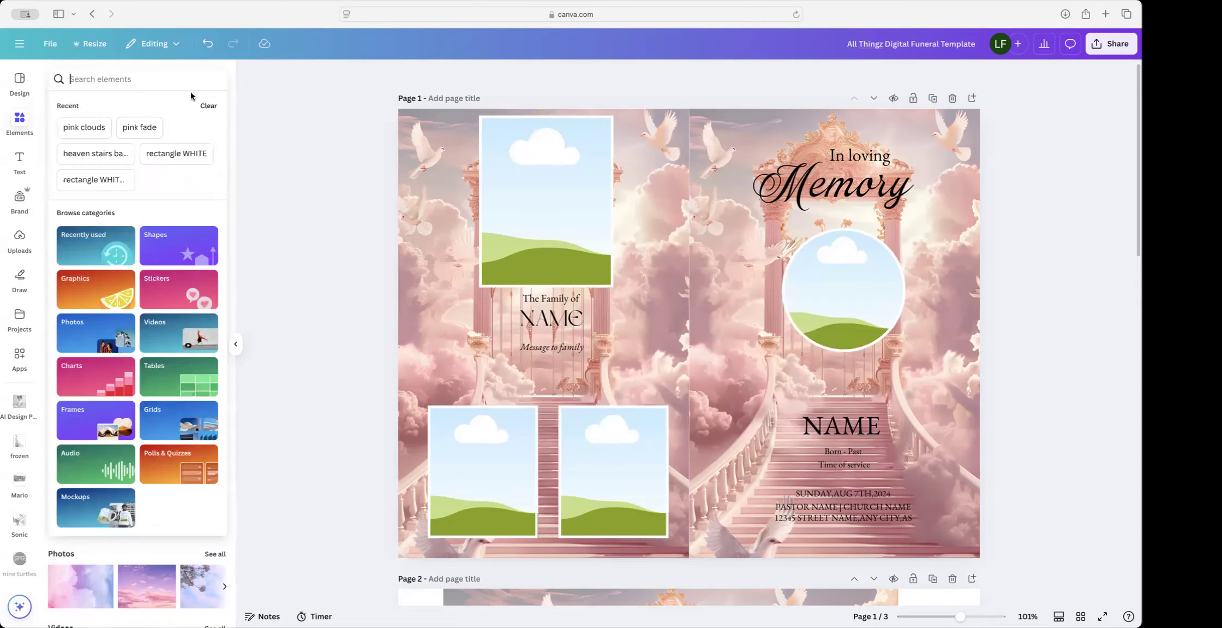
{"action": "type", "text": "pink "}
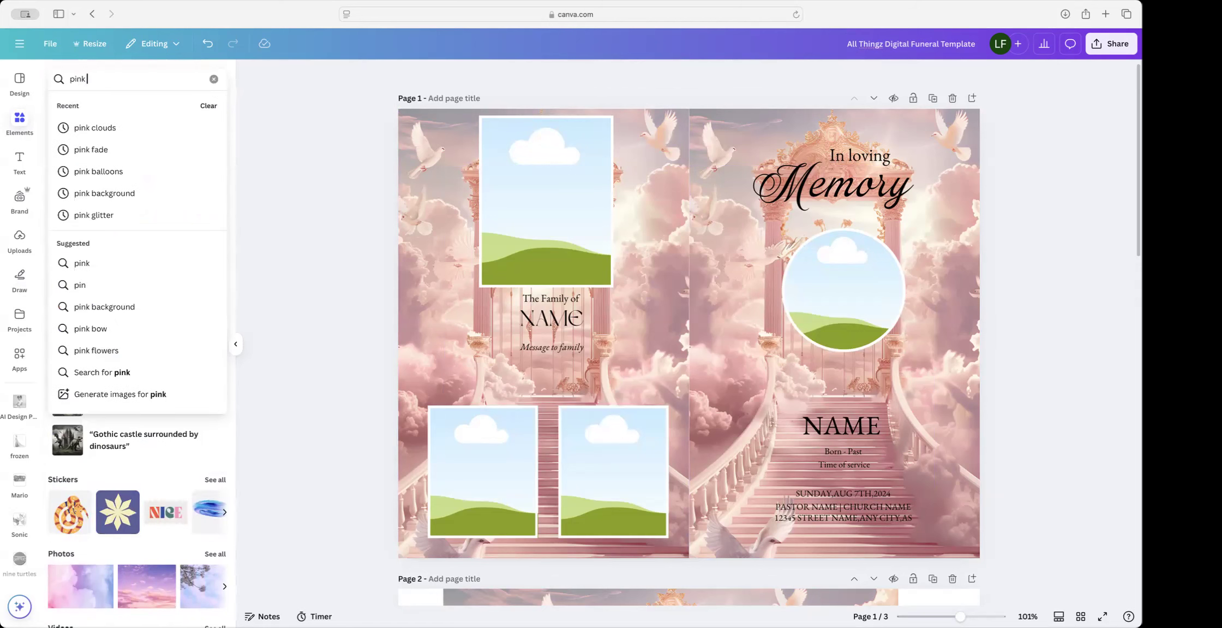
{"action": "type", "text": "clouds"}
{"action": "key", "text": "Return"}
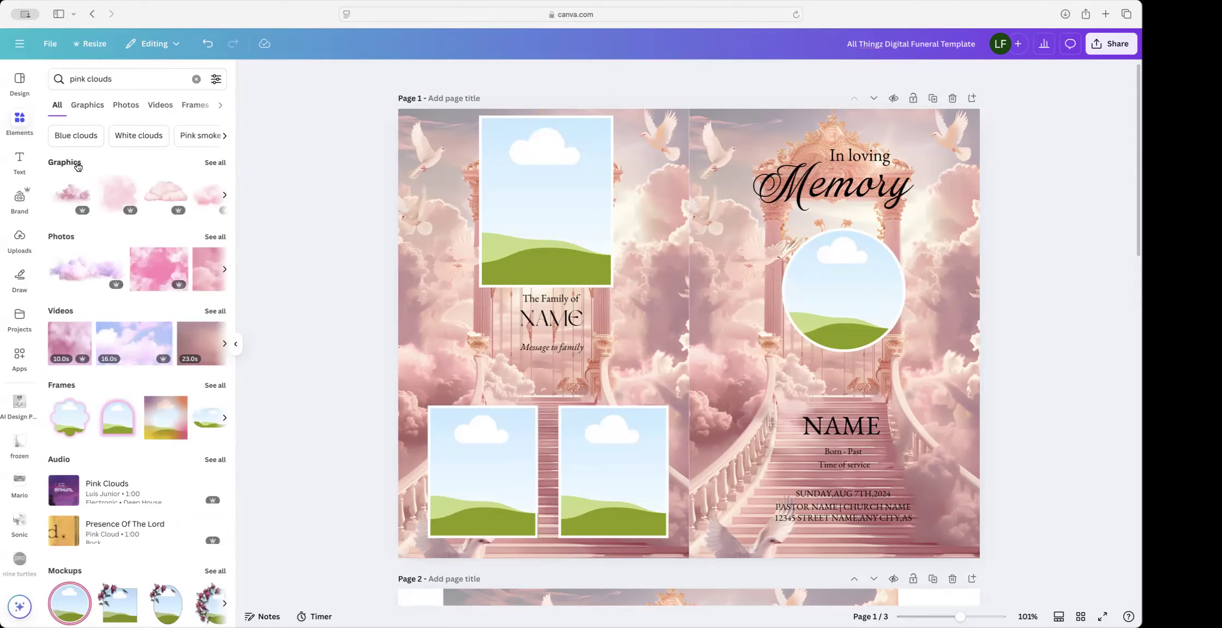
{"action": "left_click", "coordinate": [215, 162]}
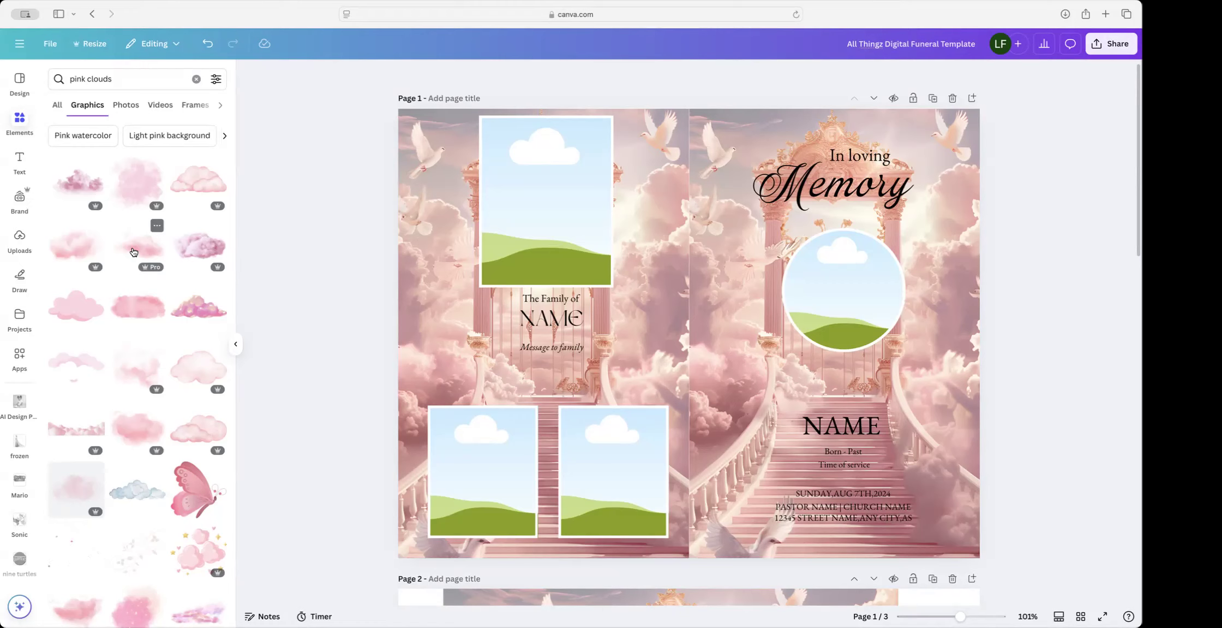
Step: Add a pink cloud at 69 transparency and move it over the name and service details
{"action": "left_click", "coordinate": [66, 249]}
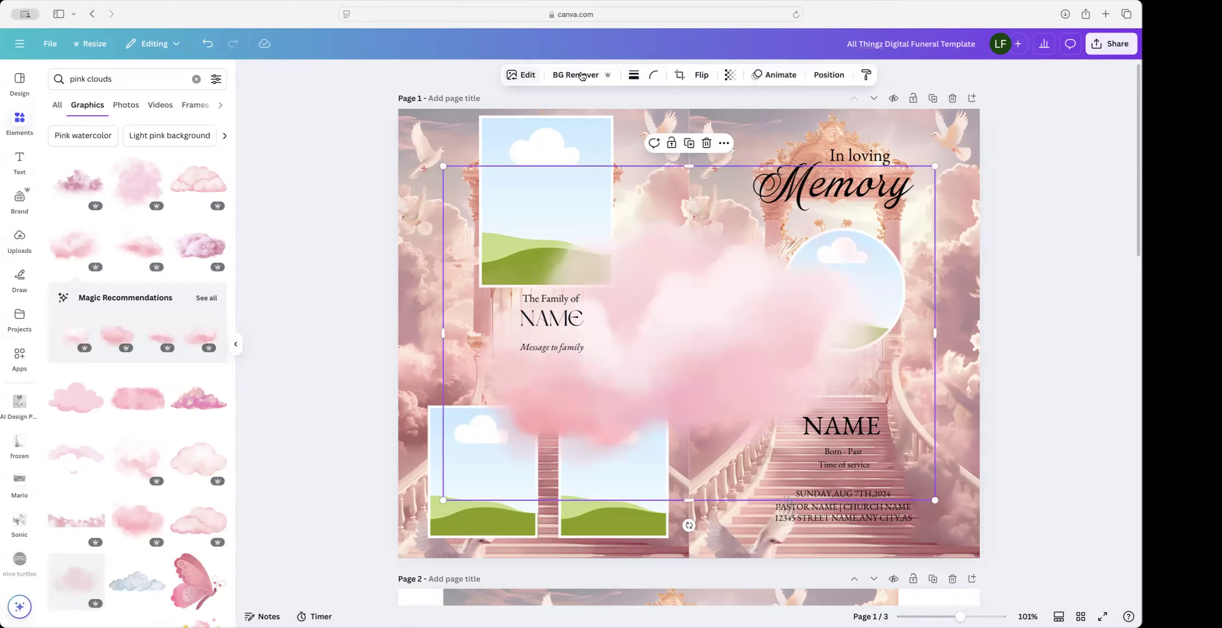
{"action": "left_click", "coordinate": [732, 75]}
{"action": "left_click_drag", "start_coordinate": [759, 119], "coordinate": [731, 123]}
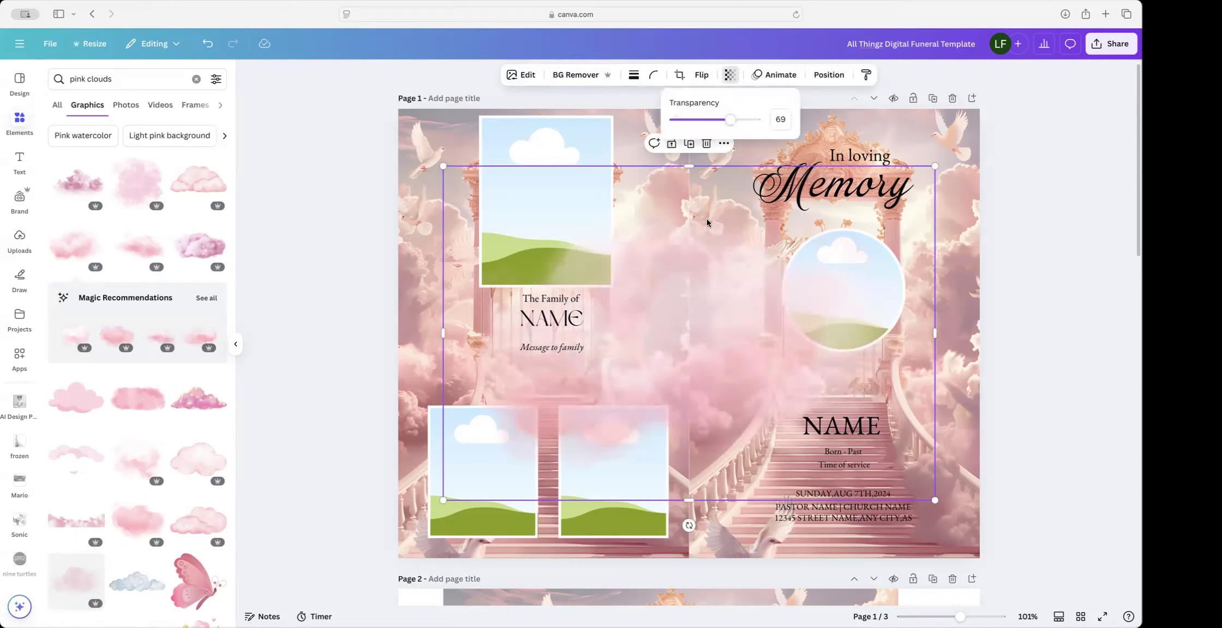
{"action": "left_click", "coordinate": [713, 311]}
{"action": "left_click_drag", "start_coordinate": [712, 311], "coordinate": [839, 444]}
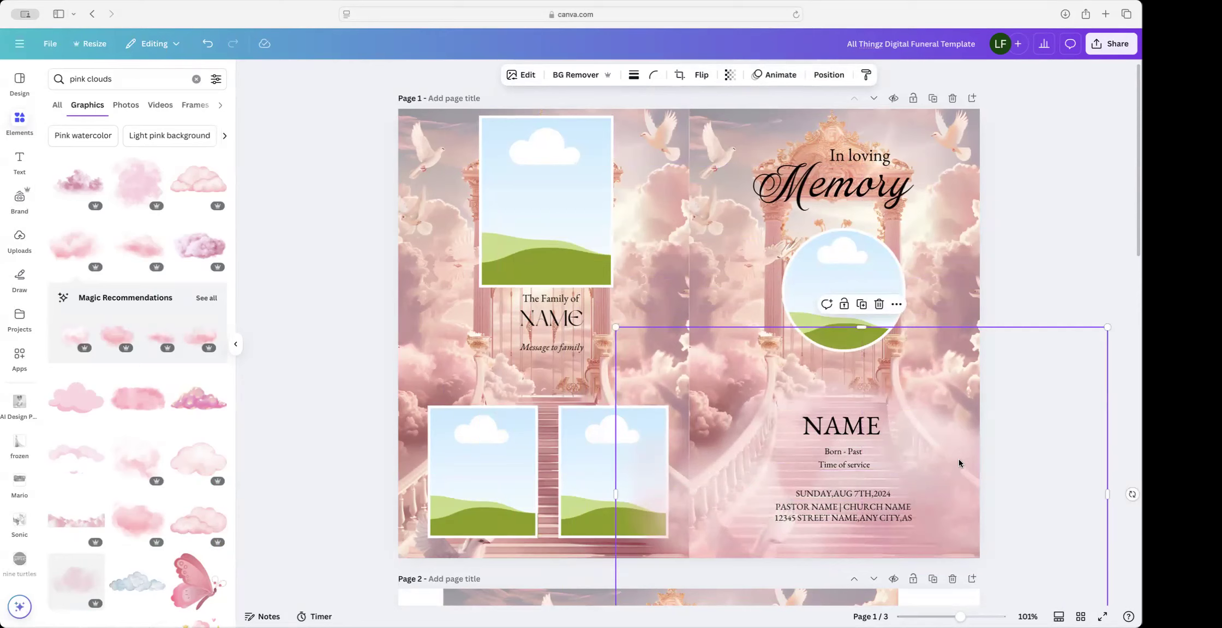
Step: Adjust the pink cloud's size and position over the lower right of page 1
{"action": "scroll", "coordinate": [960, 463], "scroll_direction": "down", "scroll_amount": 3}
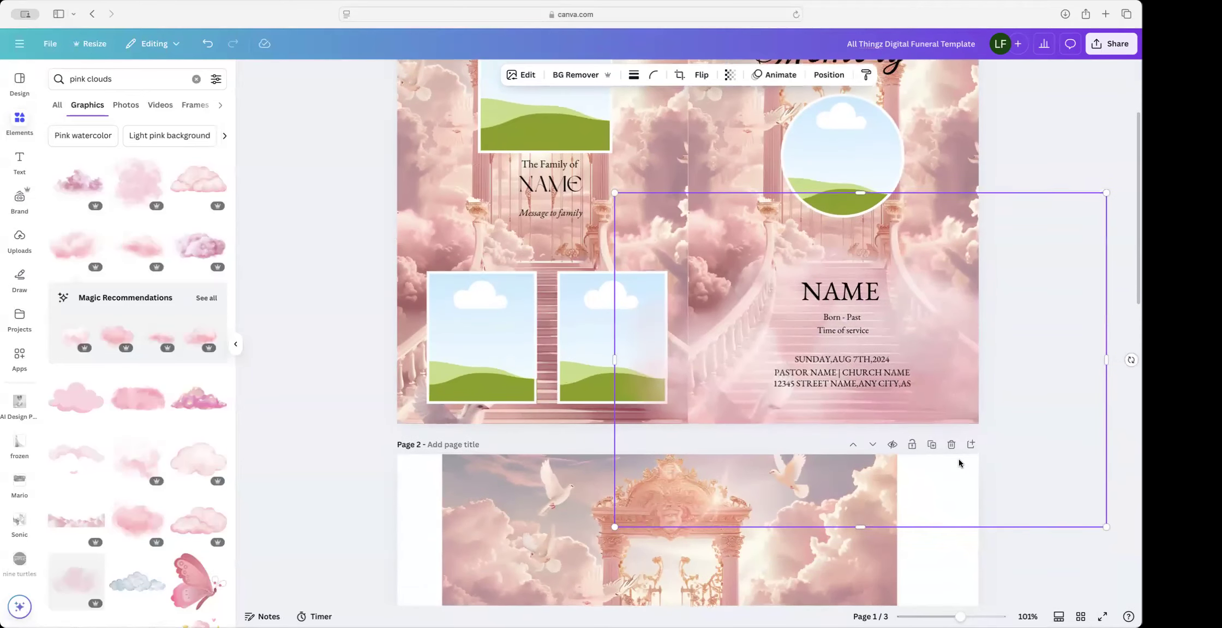
{"action": "scroll", "coordinate": [959, 463], "scroll_direction": "up", "scroll_amount": 2}
{"action": "scroll", "coordinate": [959, 462], "scroll_direction": "down", "scroll_amount": 1}
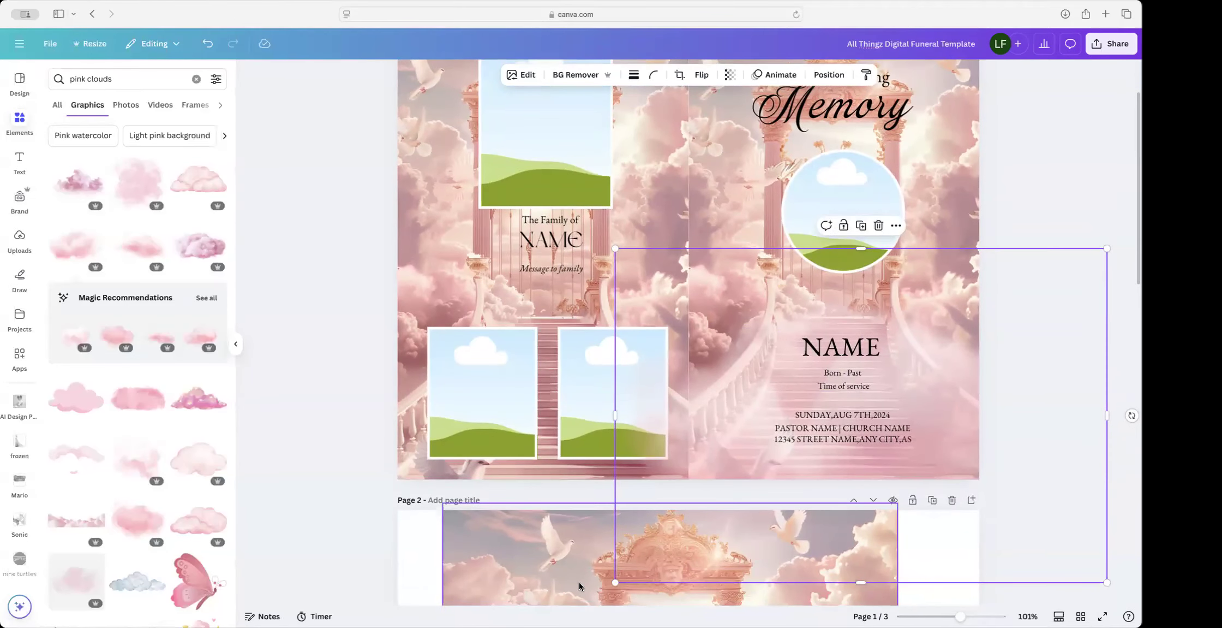
{"action": "left_click_drag", "start_coordinate": [615, 583], "coordinate": [737, 499]}
{"action": "scroll", "coordinate": [758, 481], "scroll_direction": "down", "scroll_amount": 1}
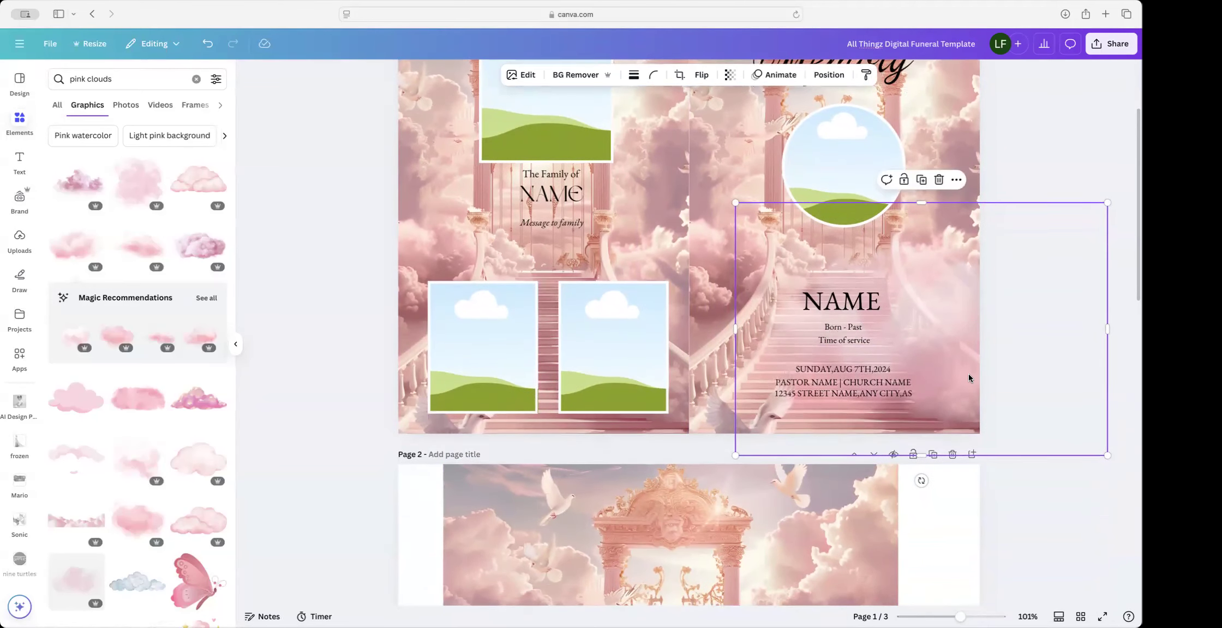
{"action": "scroll", "coordinate": [967, 373], "scroll_direction": "down", "scroll_amount": 1}
{"action": "scroll", "coordinate": [967, 373], "scroll_direction": "up", "scroll_amount": 1}
{"action": "left_click_drag", "start_coordinate": [968, 374], "coordinate": [979, 429]}
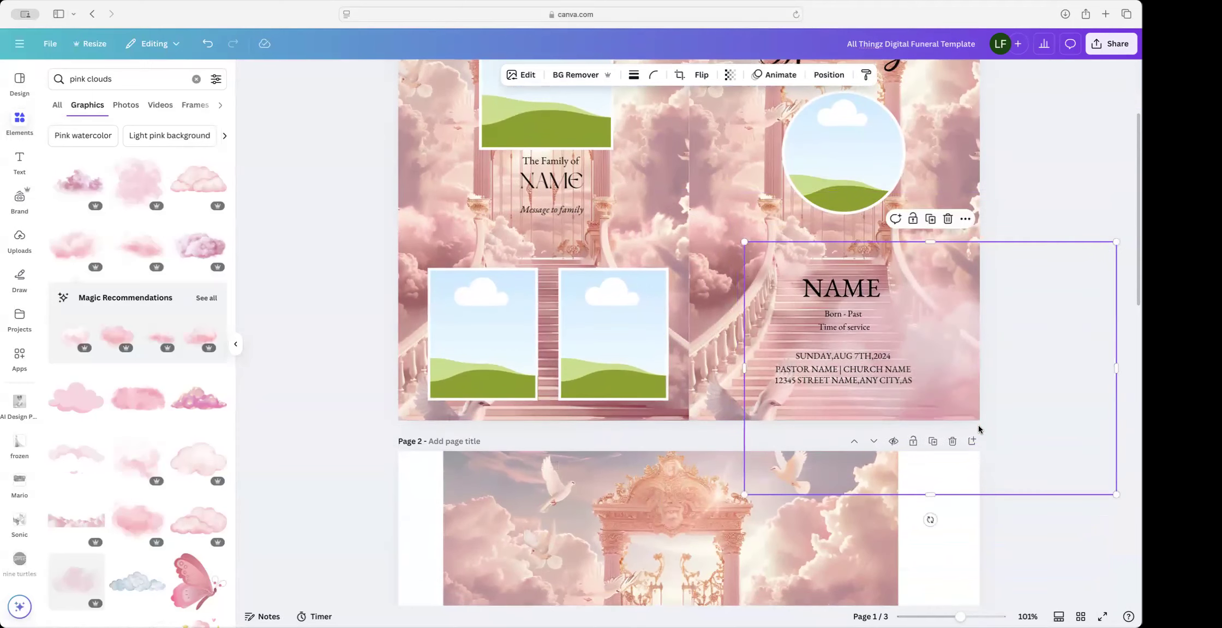
{"action": "scroll", "coordinate": [979, 429], "scroll_direction": "up", "scroll_amount": 5}
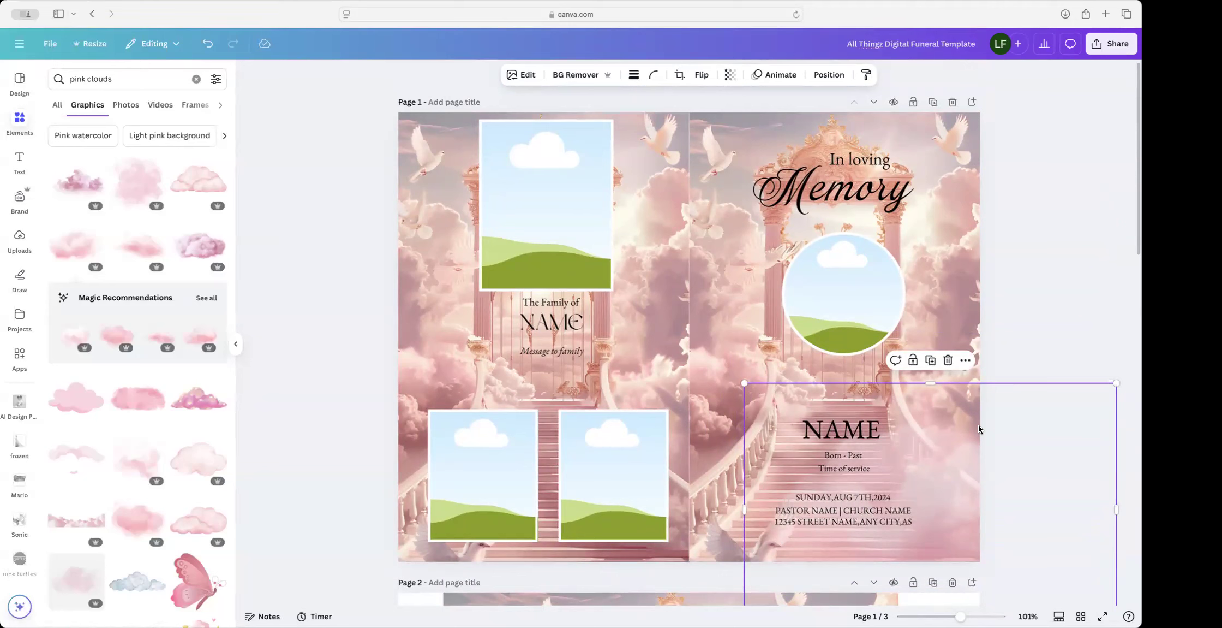
Step: Duplicate the cloud twice, moving the first copy left across the two bottom photo frames
{"action": "left_click", "coordinate": [931, 360]}
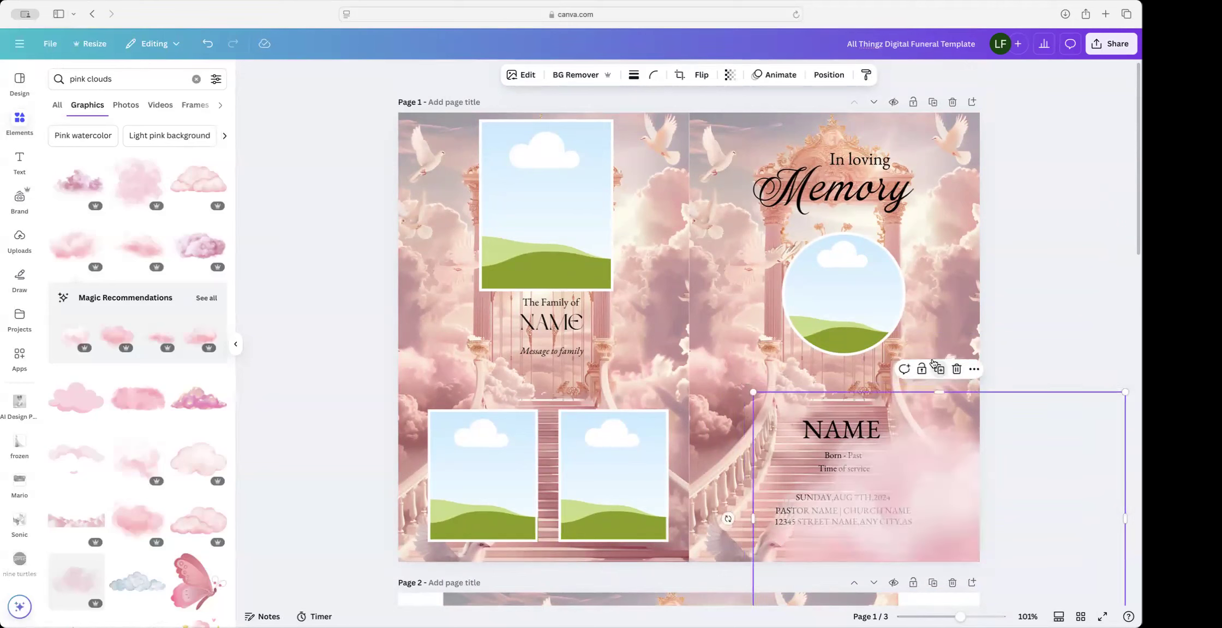
{"action": "left_click_drag", "start_coordinate": [924, 492], "coordinate": [677, 522]}
{"action": "scroll", "coordinate": [677, 522], "scroll_direction": "down", "scroll_amount": 1}
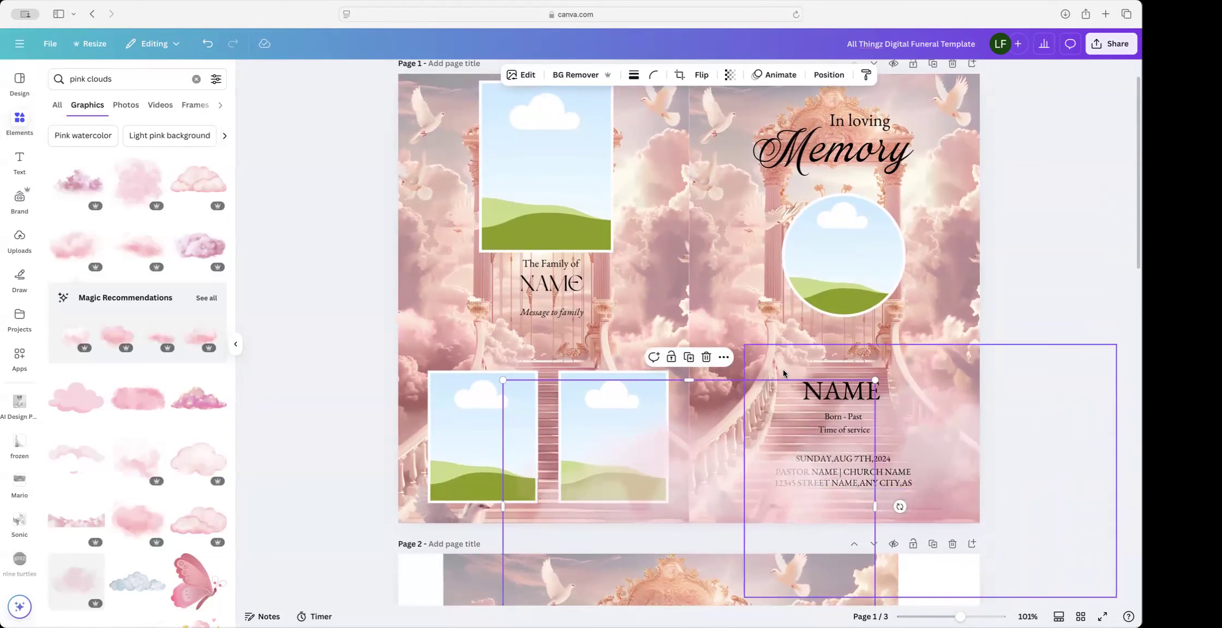
{"action": "left_click", "coordinate": [689, 356]}
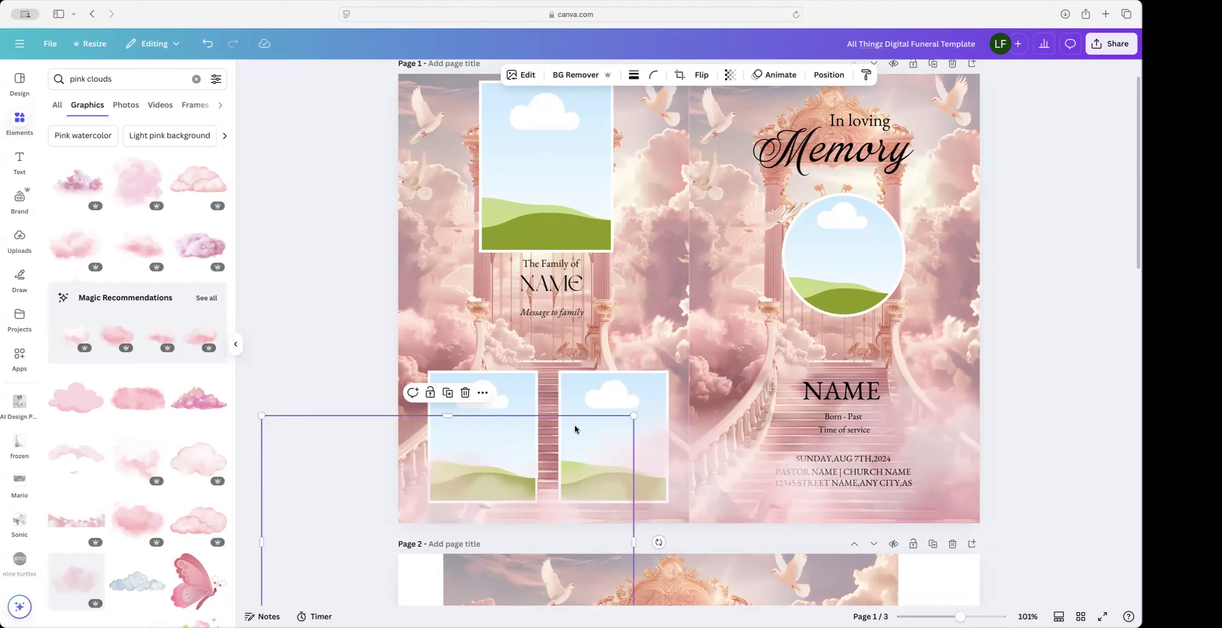
{"action": "scroll", "coordinate": [575, 429], "scroll_direction": "up", "scroll_amount": 1}
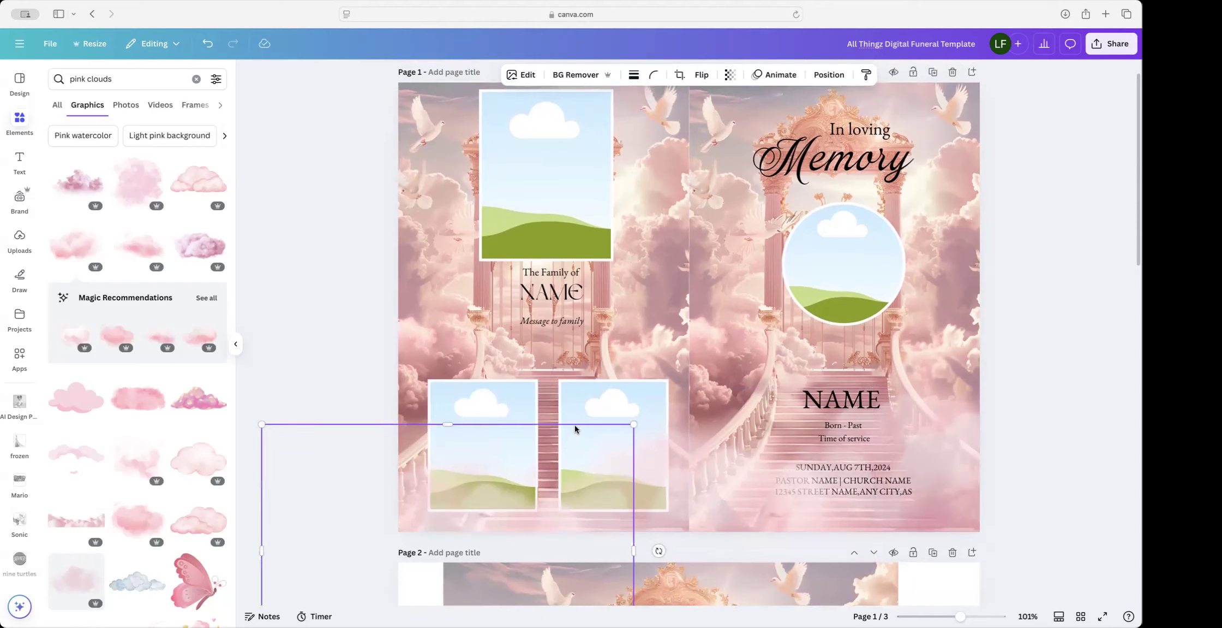
{"action": "scroll", "coordinate": [575, 429], "scroll_direction": "down", "scroll_amount": 1}
{"action": "scroll", "coordinate": [575, 429], "scroll_direction": "up", "scroll_amount": 1}
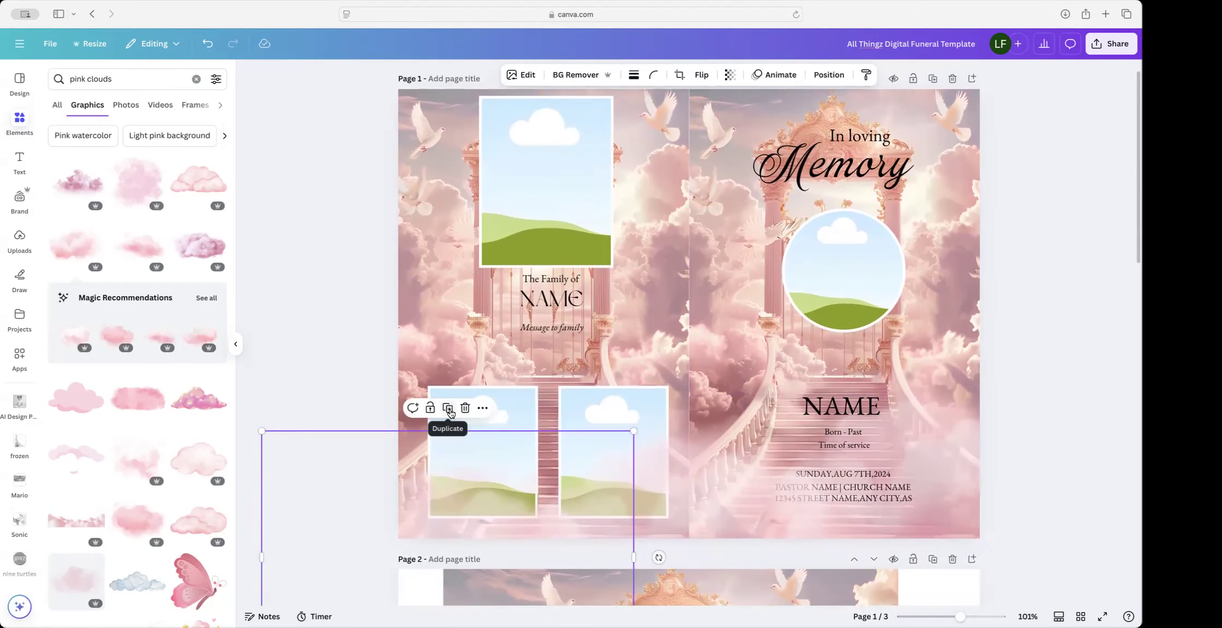
Step: Add two more cloud copies, placing one up and left and one over the top photo frame
{"action": "left_click", "coordinate": [448, 408]}
{"action": "left_click_drag", "start_coordinate": [507, 514], "coordinate": [412, 280]}
{"action": "scroll", "coordinate": [411, 279], "scroll_direction": "down", "scroll_amount": 2}
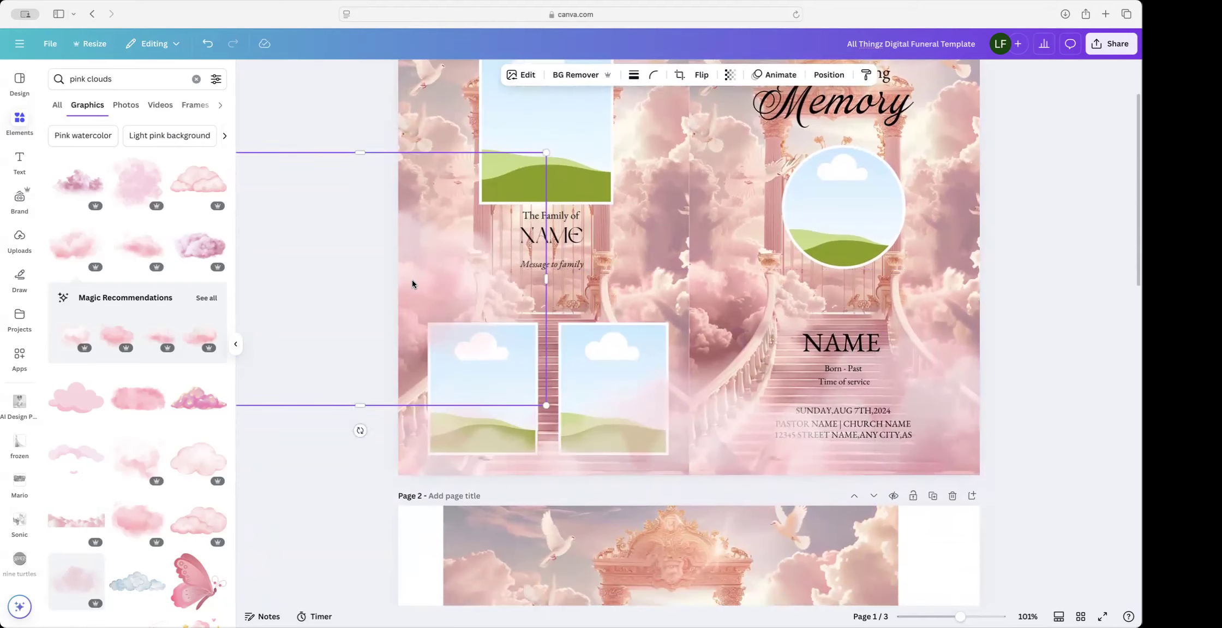
{"action": "left_click", "coordinate": [361, 130]}
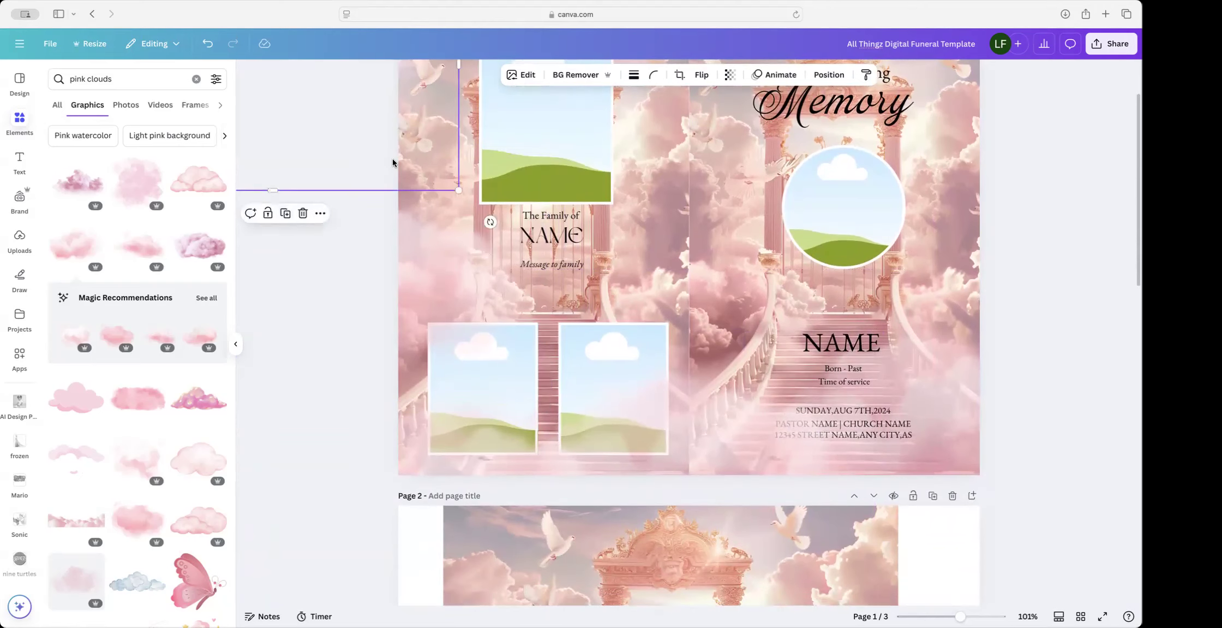
{"action": "scroll", "coordinate": [392, 158], "scroll_direction": "up", "scroll_amount": 3}
{"action": "left_click_drag", "start_coordinate": [369, 167], "coordinate": [448, 202]}
{"action": "left_click_drag", "start_coordinate": [286, 167], "coordinate": [472, 181]}
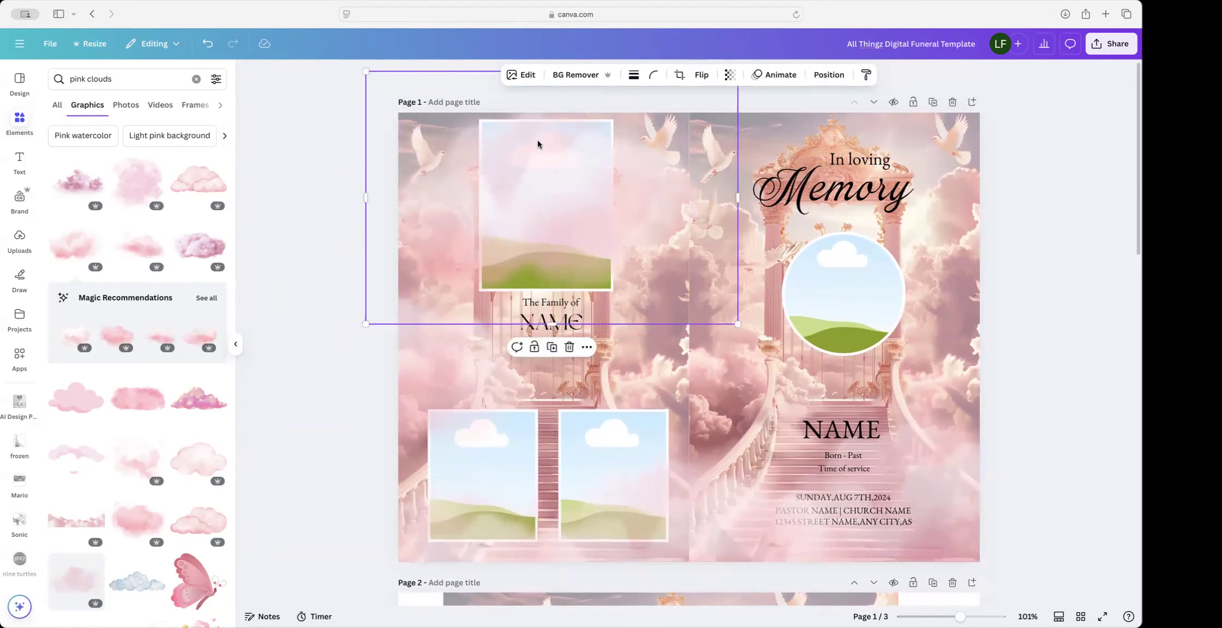
Step: In the Layers list, select the four cloud layers and move them behind the frames and text
{"action": "left_click", "coordinate": [829, 74]}
{"action": "left_click", "coordinate": [154, 201], "text": "shift"}
{"action": "left_click", "coordinate": [155, 236], "text": "shift"}
{"action": "left_click", "coordinate": [153, 276], "text": "shift"}
{"action": "left_click_drag", "start_coordinate": [154, 281], "coordinate": [111, 476]}
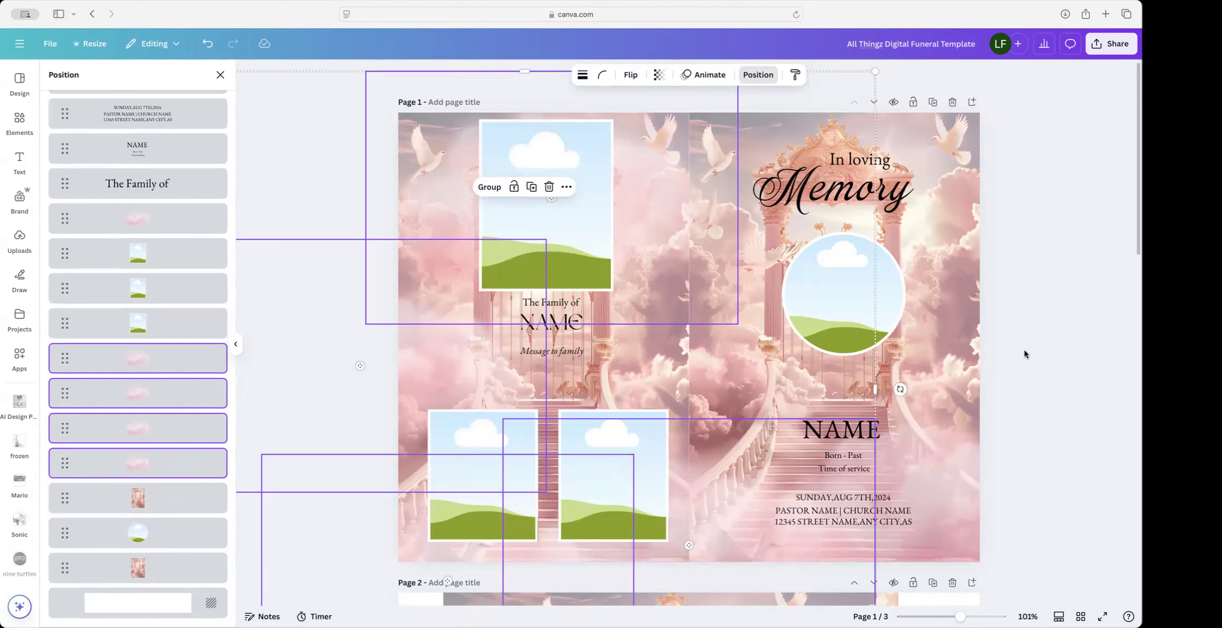
Step: Shrink one cloud overlay and centre it; shift the right-hand cloud up and right
{"action": "left_click", "coordinate": [1054, 351]}
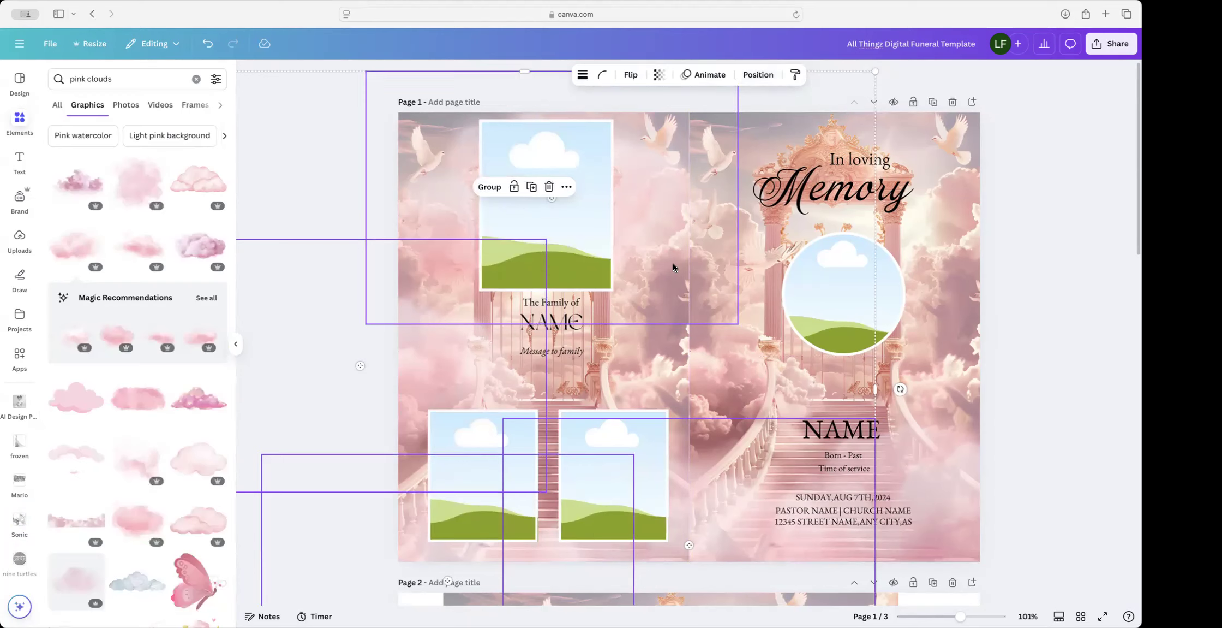
{"action": "left_click", "coordinate": [1088, 300]}
{"action": "left_click", "coordinate": [652, 265]}
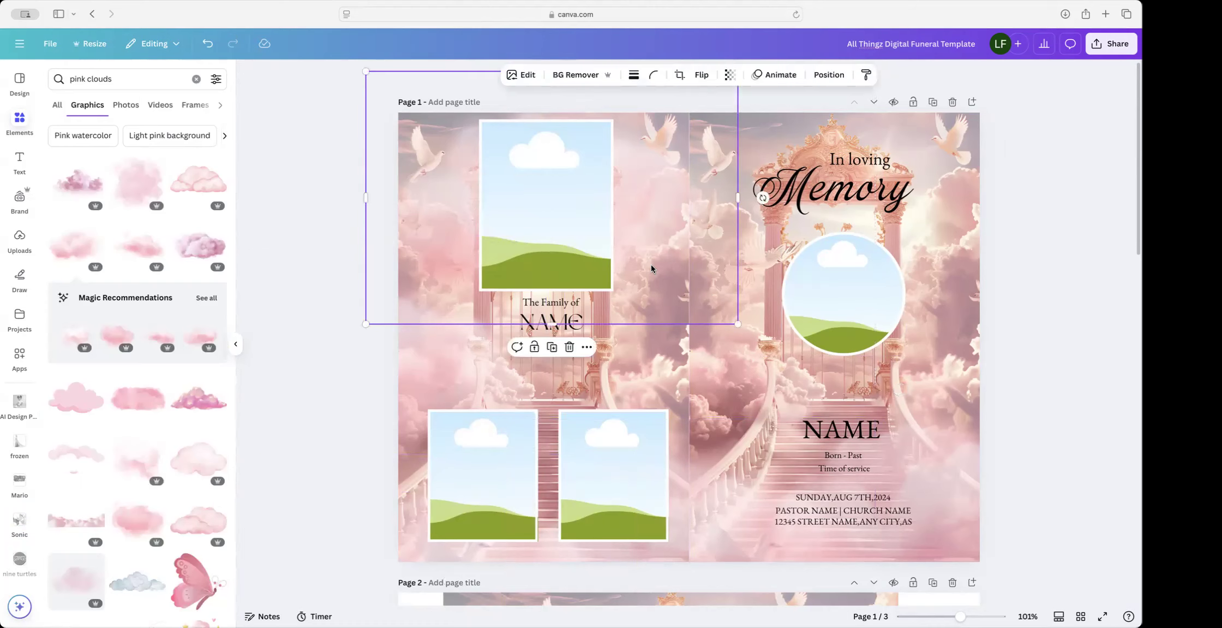
{"action": "left_click_drag", "start_coordinate": [645, 267], "coordinate": [439, 238]}
{"action": "left_click_drag", "start_coordinate": [319, 190], "coordinate": [648, 146]}
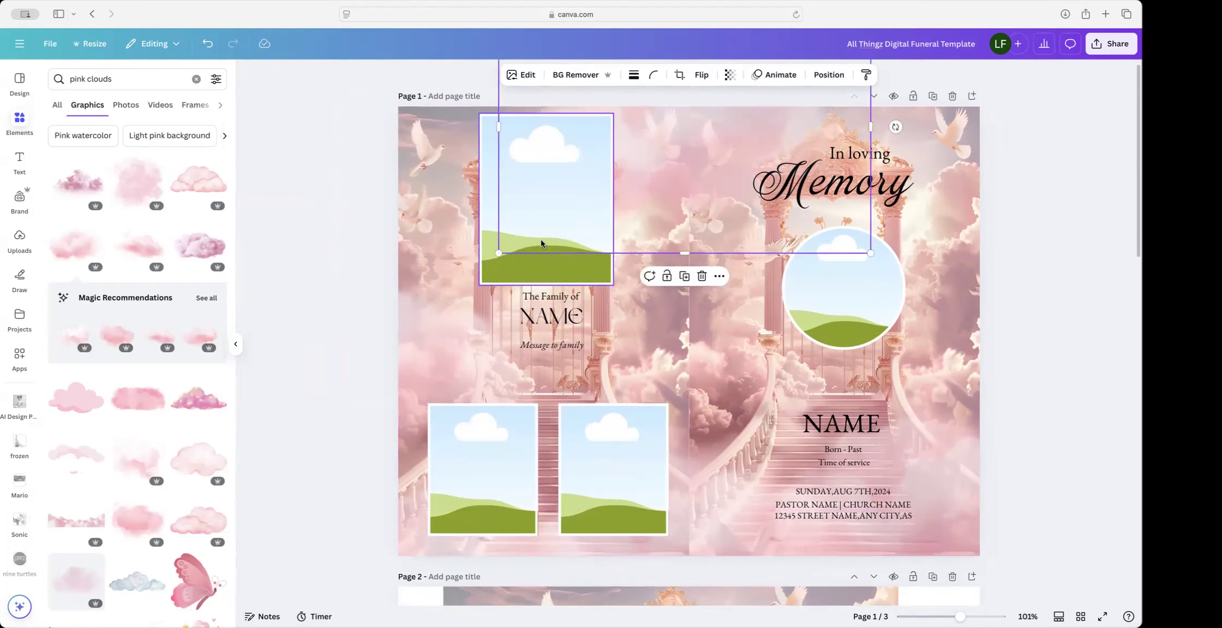
{"action": "left_click_drag", "start_coordinate": [496, 259], "coordinate": [588, 195]}
{"action": "left_click_drag", "start_coordinate": [721, 141], "coordinate": [661, 329]}
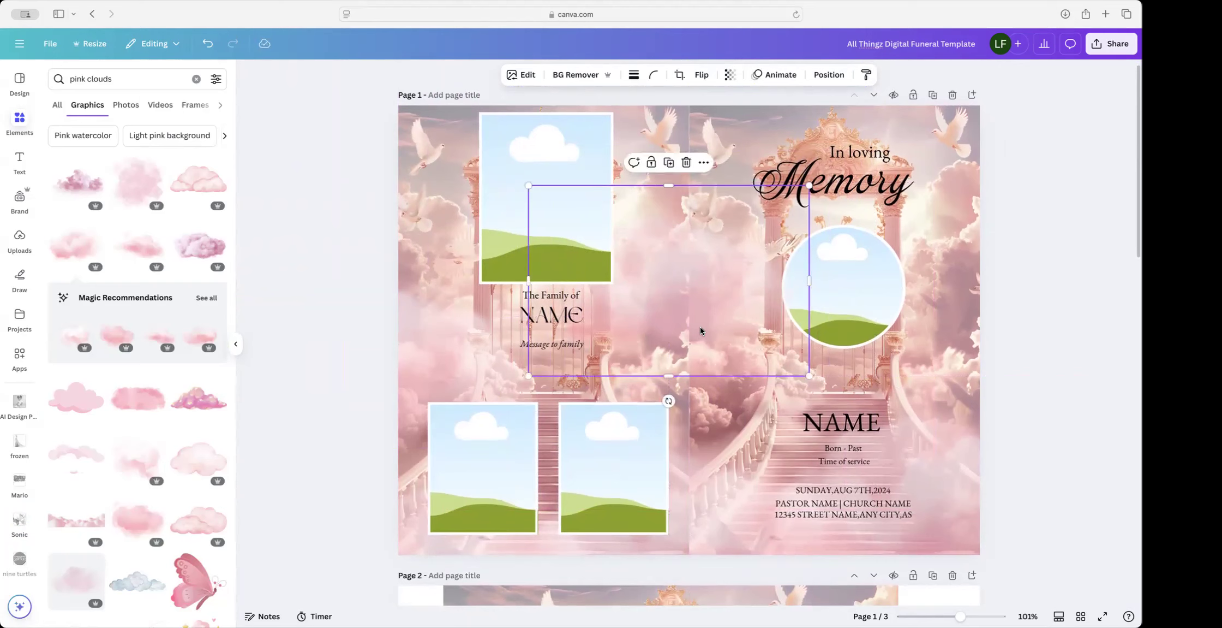
{"action": "left_click", "coordinate": [981, 517]}
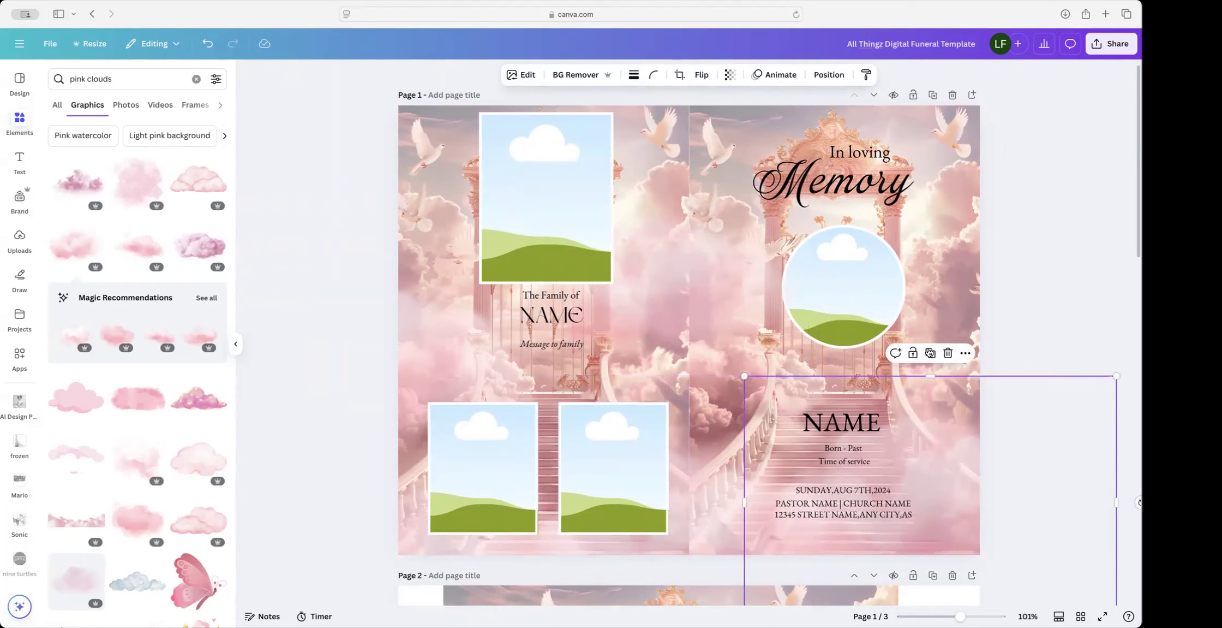
{"action": "left_click_drag", "start_coordinate": [928, 566], "coordinate": [1032, 369]}
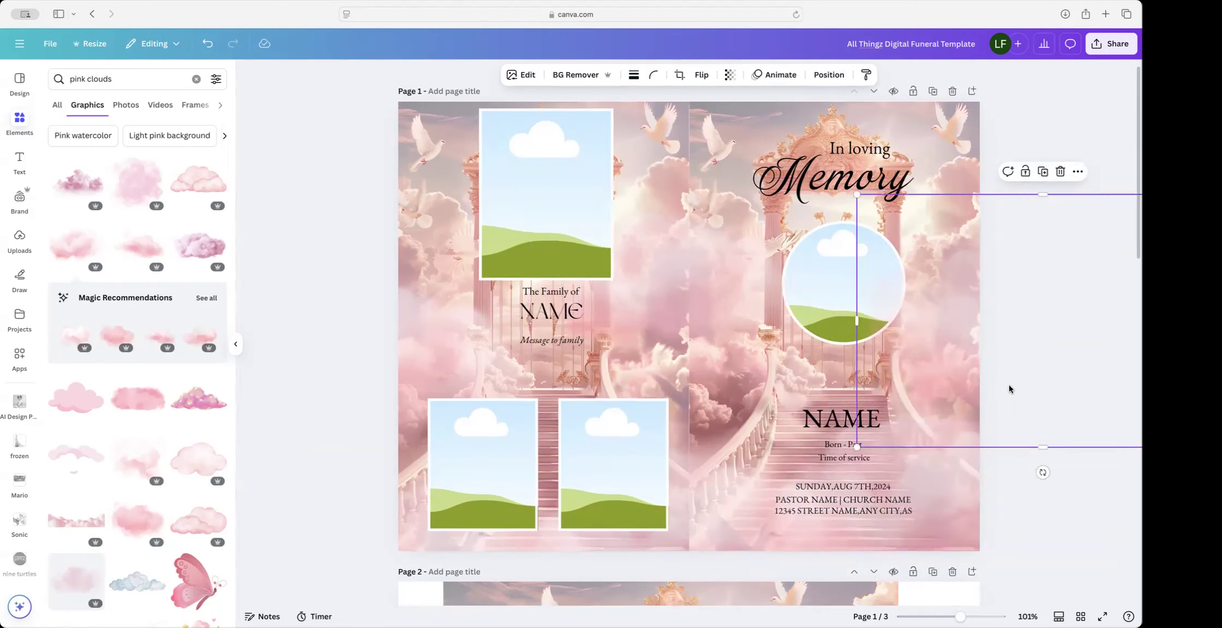
{"action": "left_click", "coordinate": [326, 216]}
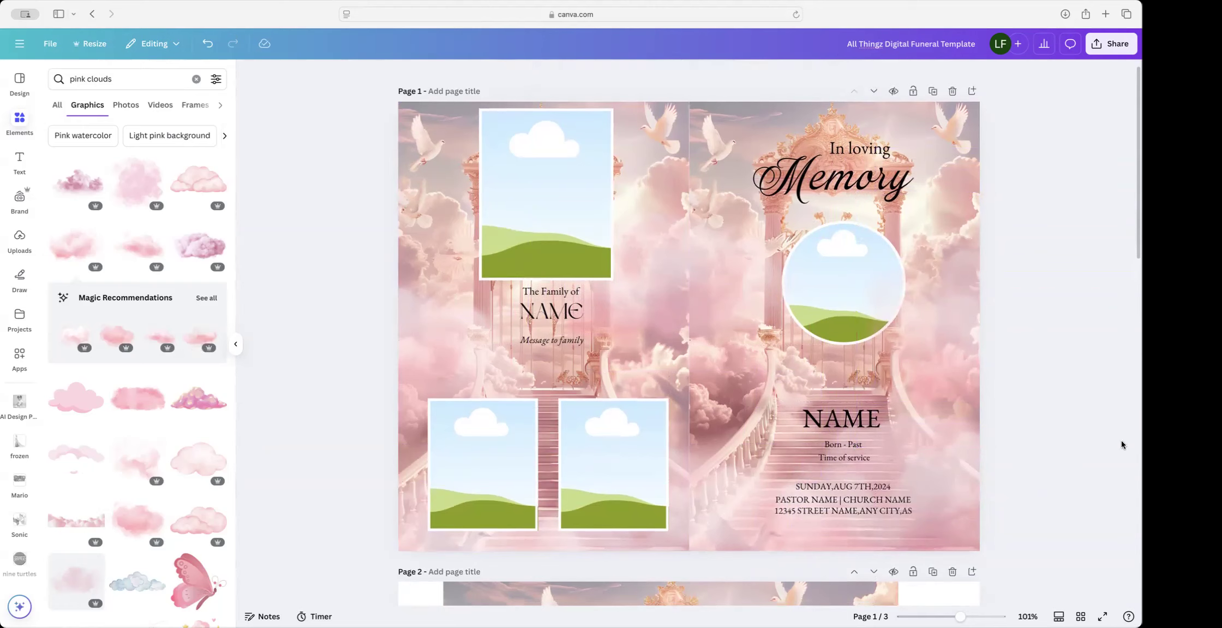
Step: Set the upper cloud's transparency to 50 and the lower cloud's to 43
{"action": "left_click", "coordinate": [956, 294]}
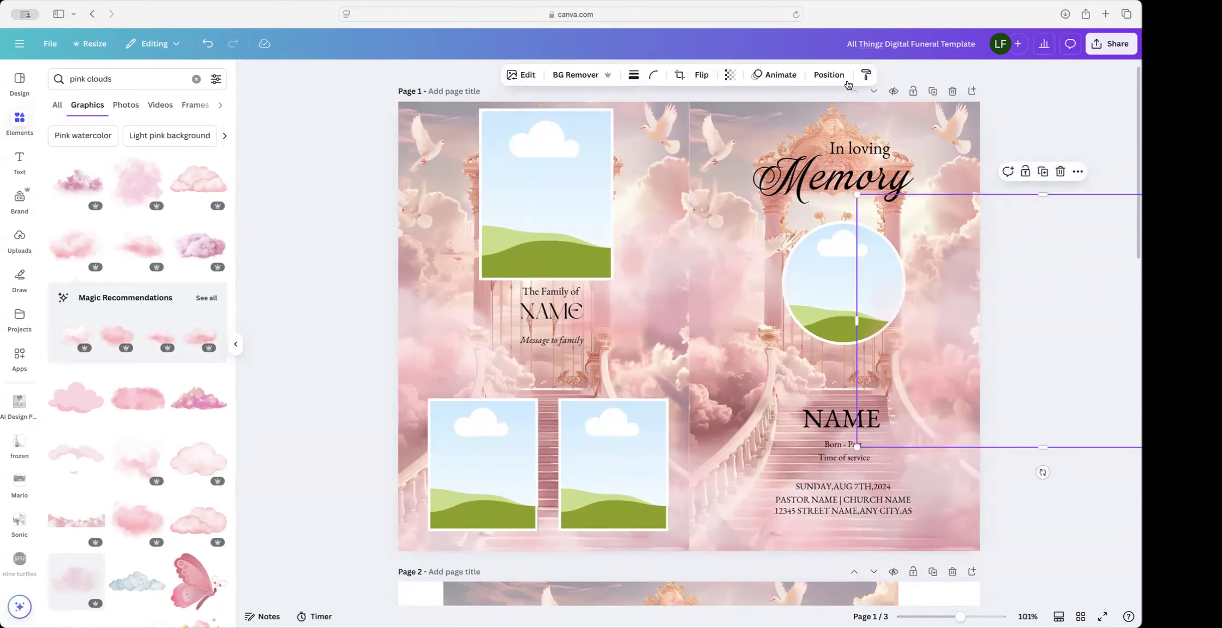
{"action": "left_click", "coordinate": [730, 74]}
{"action": "left_click_drag", "start_coordinate": [729, 119], "coordinate": [715, 119]}
{"action": "left_click", "coordinate": [961, 481]}
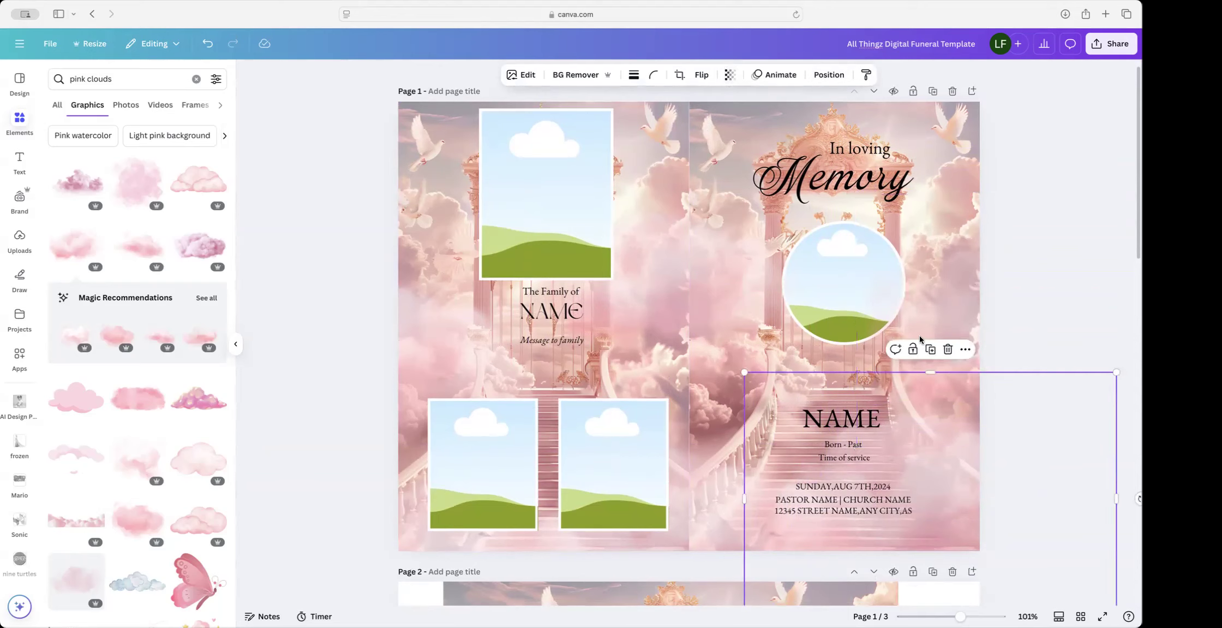
{"action": "left_click", "coordinate": [730, 75]}
{"action": "left_click_drag", "start_coordinate": [725, 126], "coordinate": [700, 128]}
Step: Move the lower cloud left and down at transparency 45; set the left cloud to 57
{"action": "left_click_drag", "start_coordinate": [942, 481], "coordinate": [701, 517]}
{"action": "left_click", "coordinate": [734, 77]}
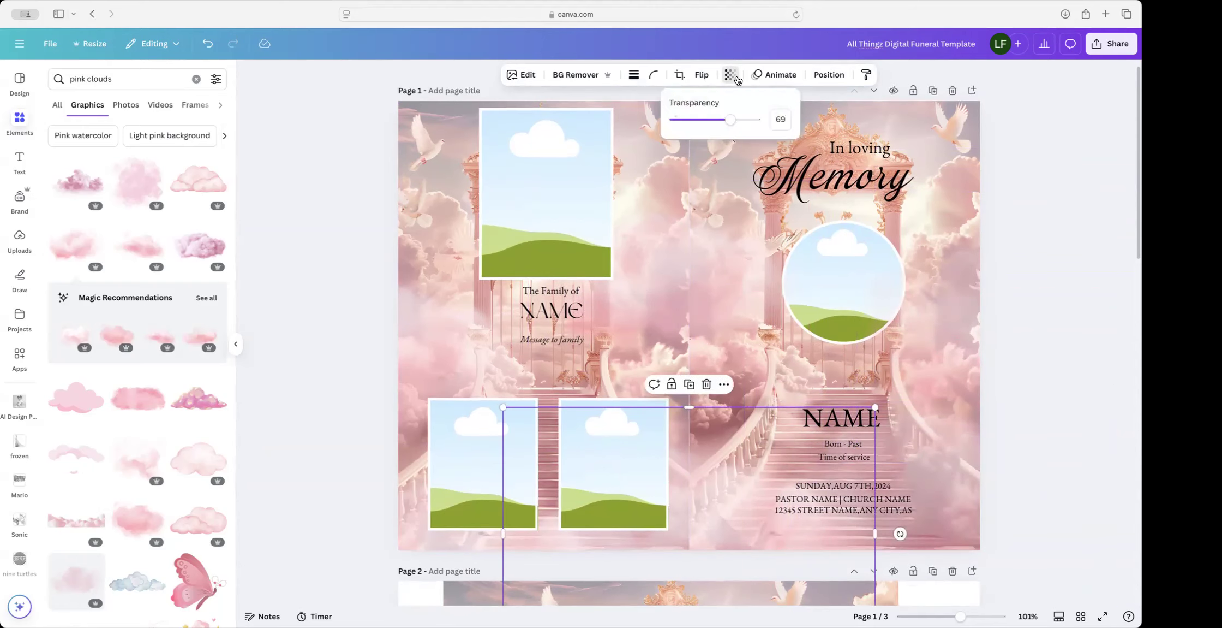
{"action": "left_click_drag", "start_coordinate": [725, 124], "coordinate": [711, 125]}
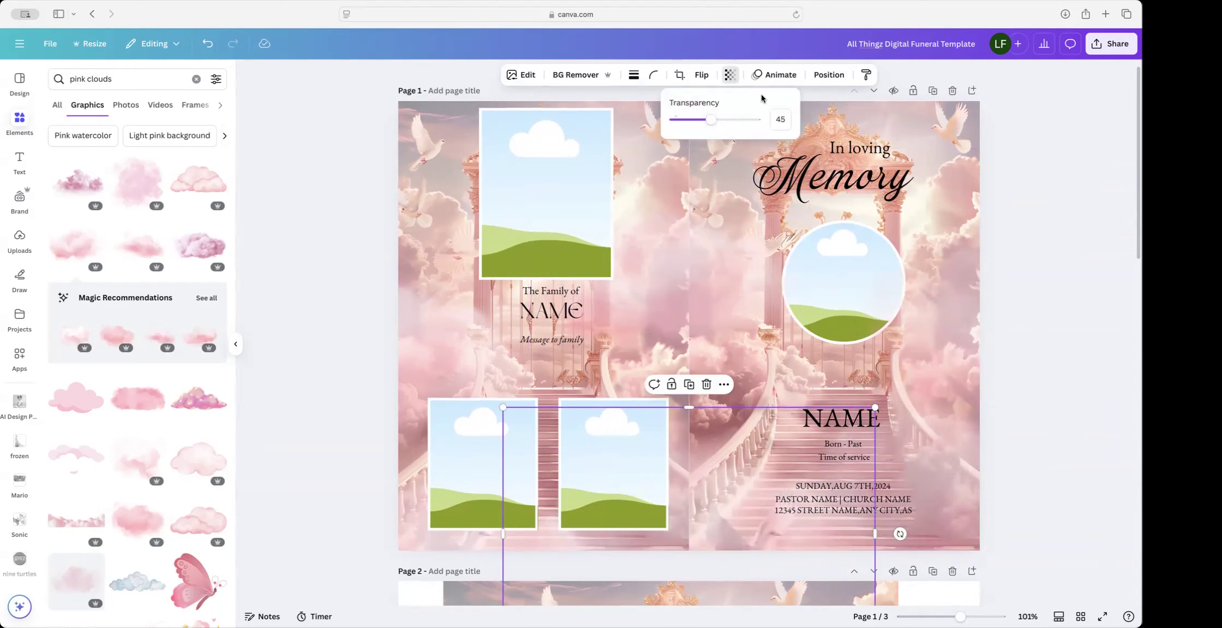
{"action": "left_click", "coordinate": [383, 359]}
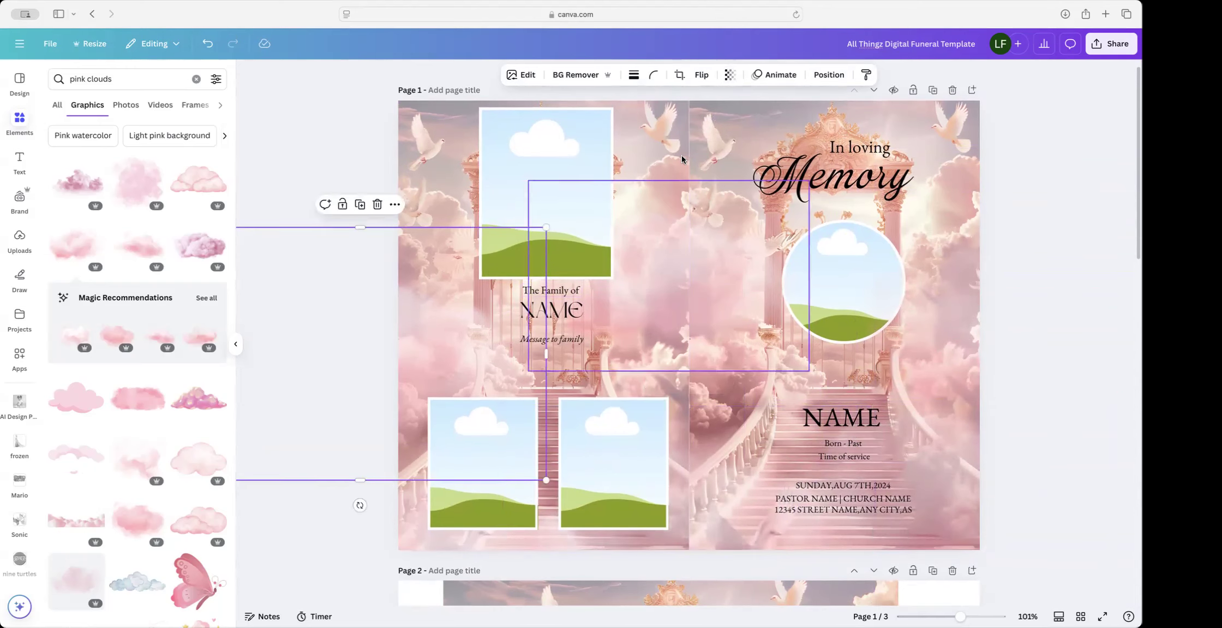
{"action": "left_click", "coordinate": [732, 76]}
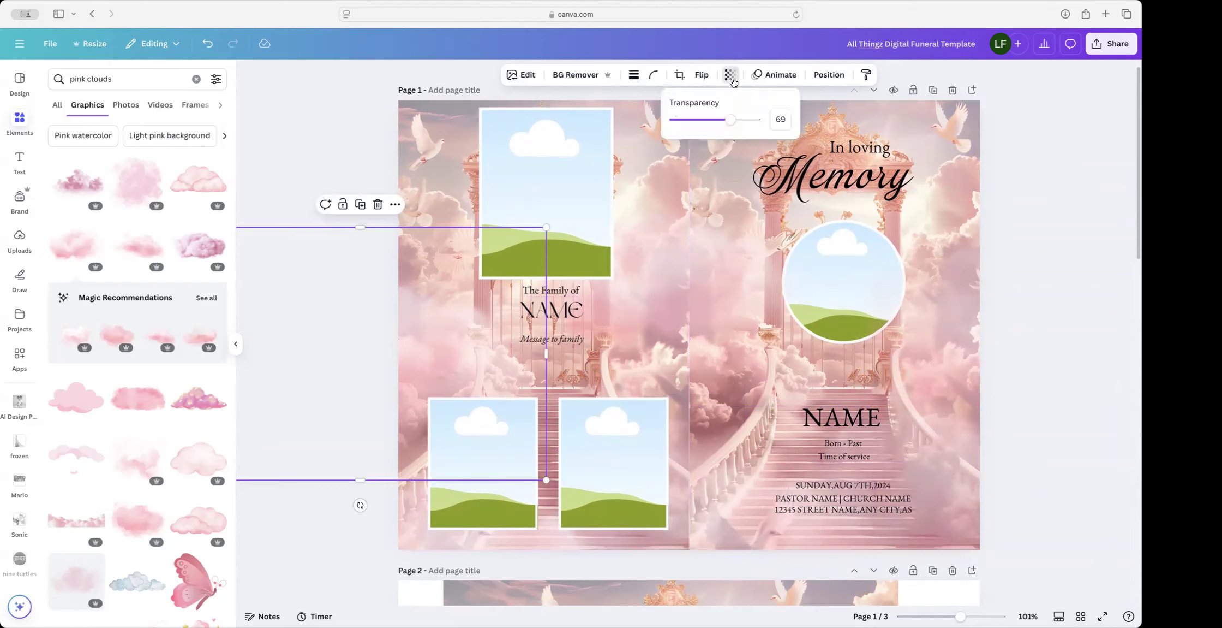
{"action": "left_click_drag", "start_coordinate": [730, 116], "coordinate": [721, 121]}
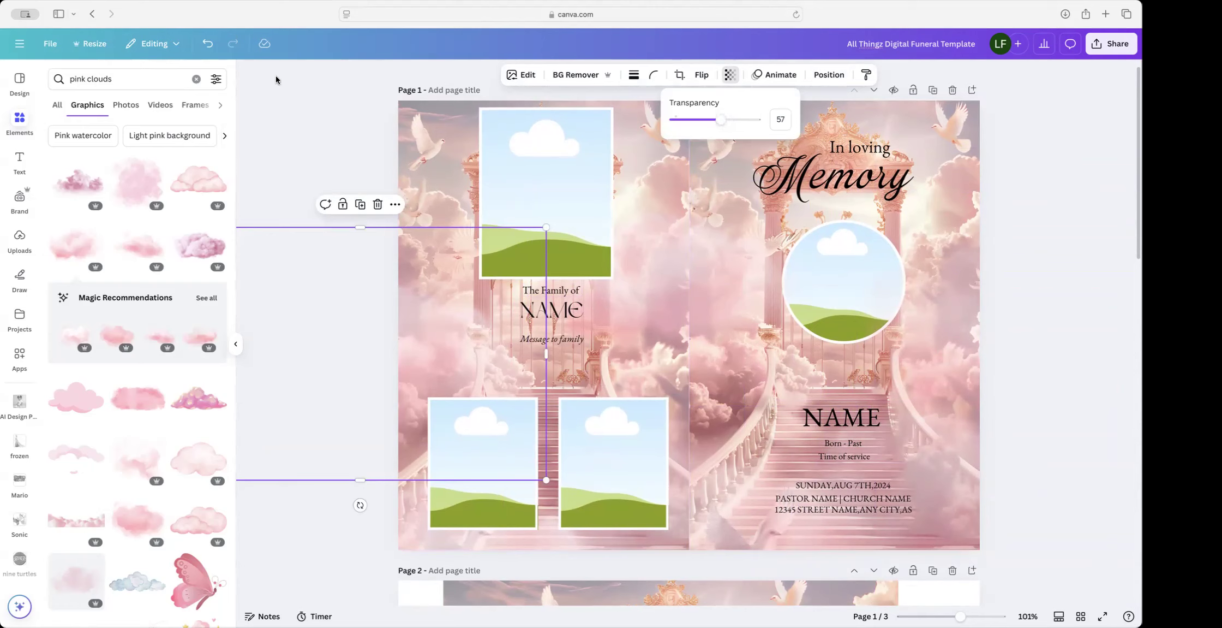
{"action": "left_click", "coordinate": [142, 76]}
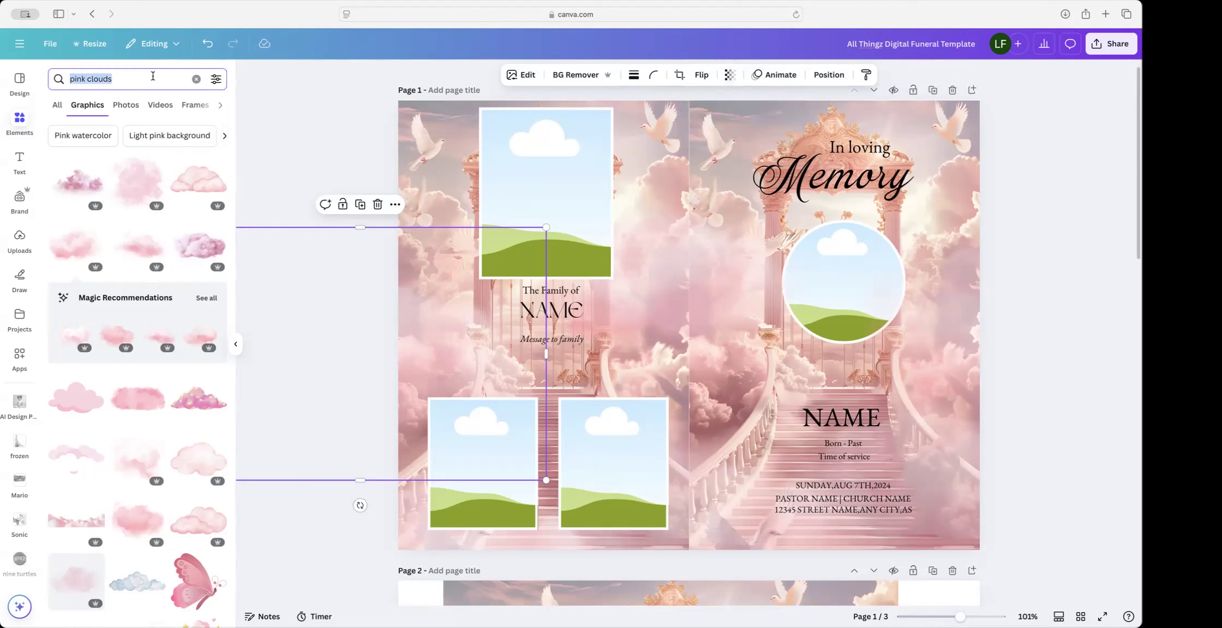
Step: Add a 'pink fade' gradient, align it to the page's left edge, and widen it across the bottom
{"action": "type", "text": "pink fade"}
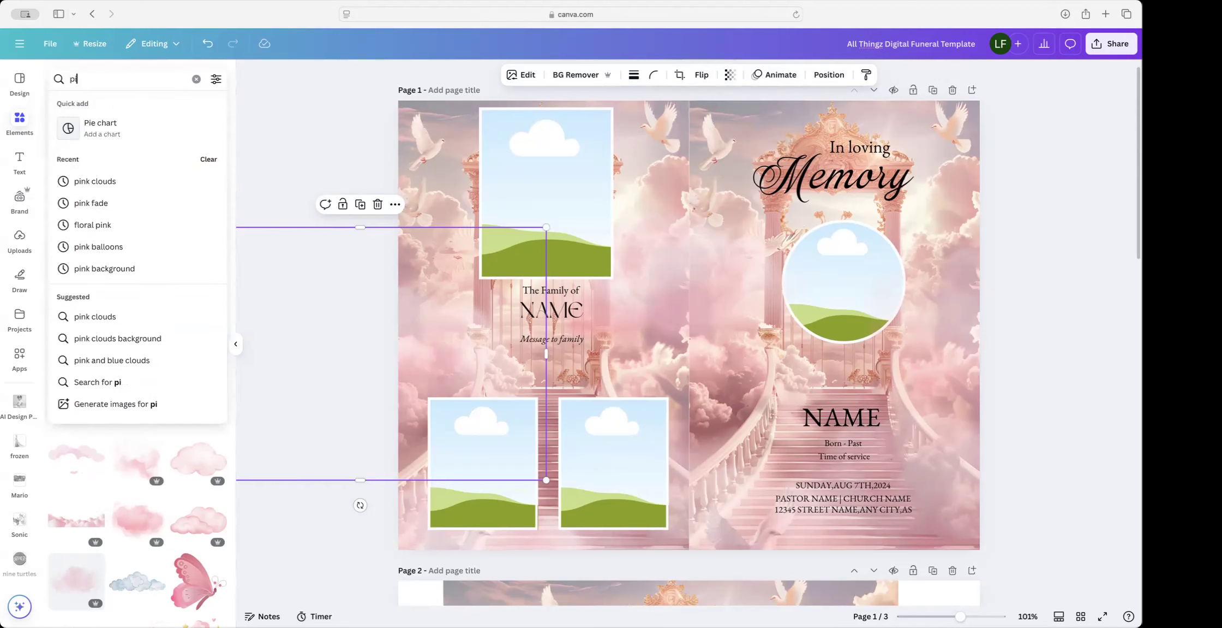
{"action": "key", "text": "Return"}
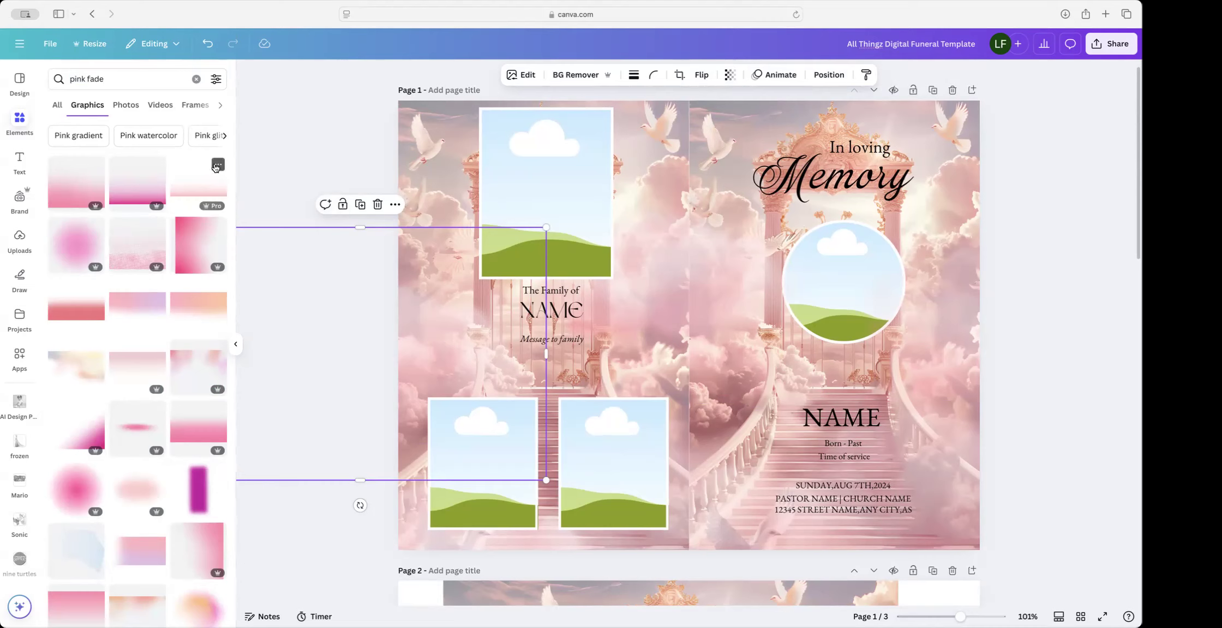
{"action": "scroll", "coordinate": [220, 119], "scroll_direction": "down", "scroll_amount": 2}
{"action": "scroll", "coordinate": [220, 119], "scroll_direction": "up", "scroll_amount": 2}
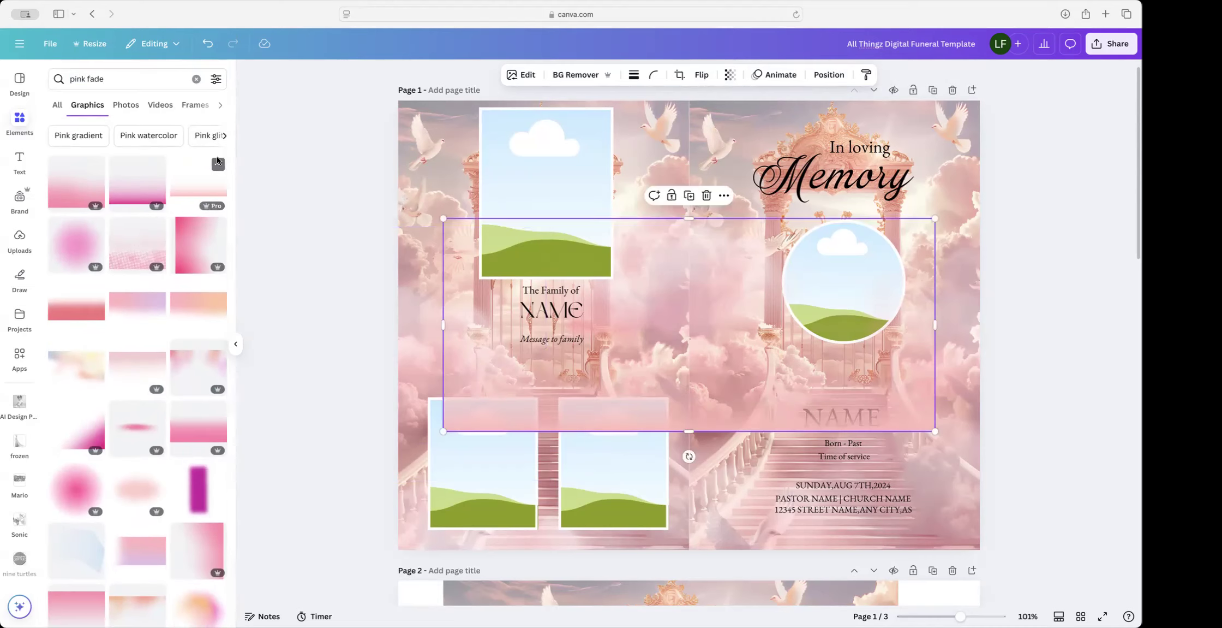
{"action": "left_click", "coordinate": [218, 169]}
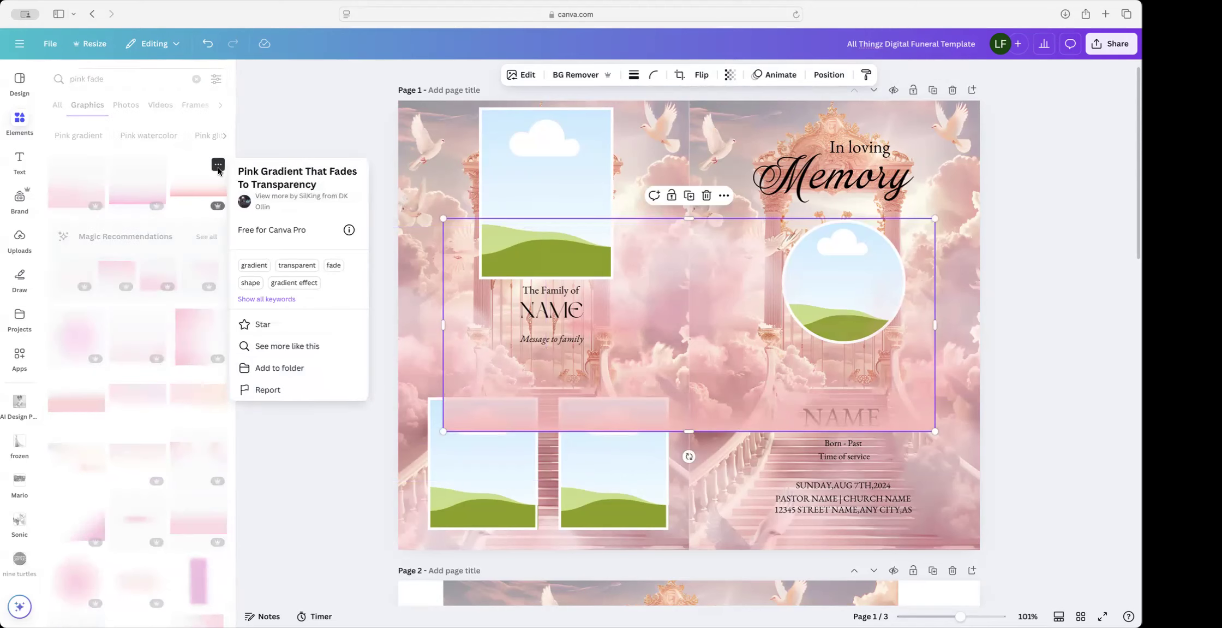
{"action": "left_click_drag", "start_coordinate": [699, 377], "coordinate": [675, 496]}
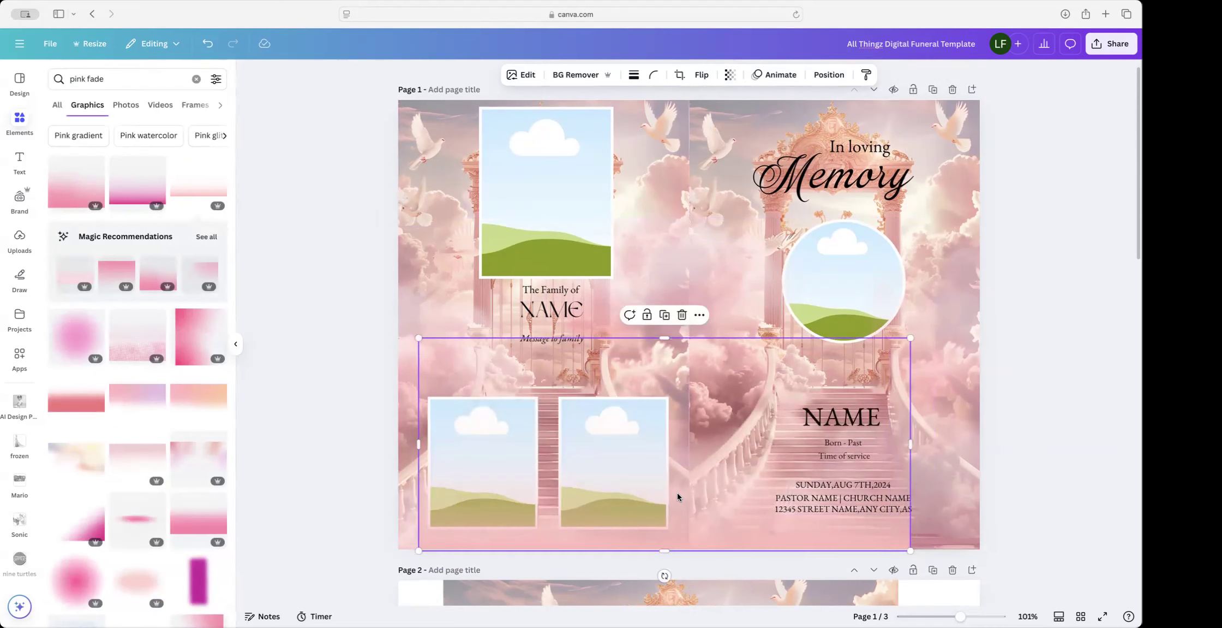
{"action": "left_click_drag", "start_coordinate": [702, 500], "coordinate": [684, 499]}
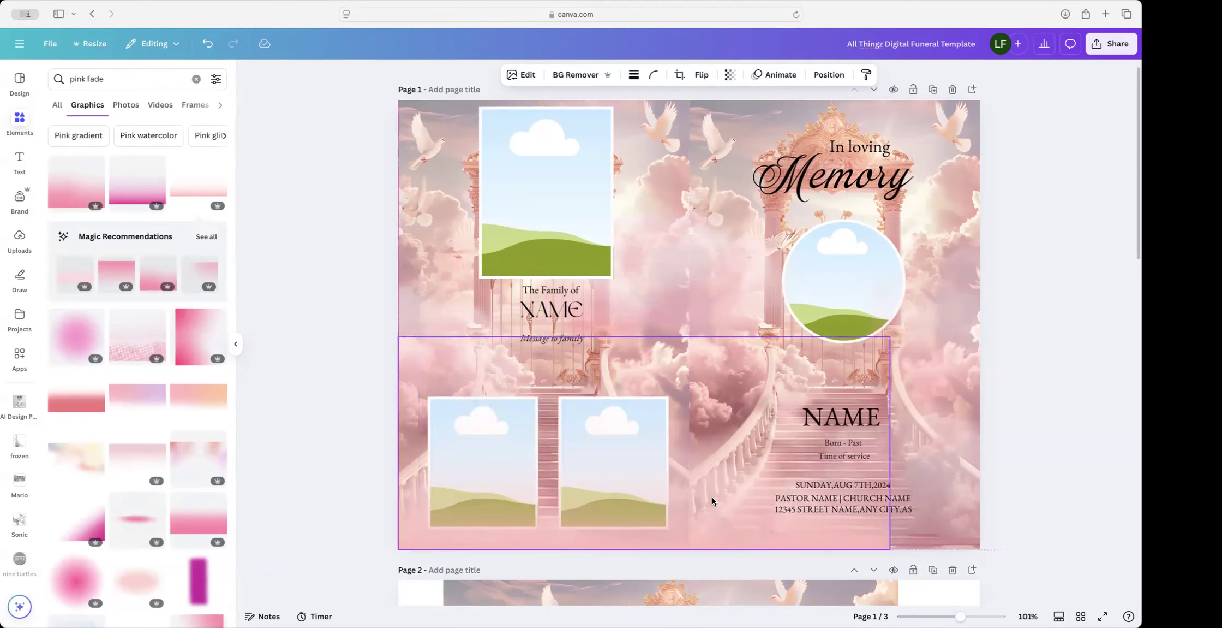
{"action": "left_click_drag", "start_coordinate": [890, 335], "coordinate": [983, 318]}
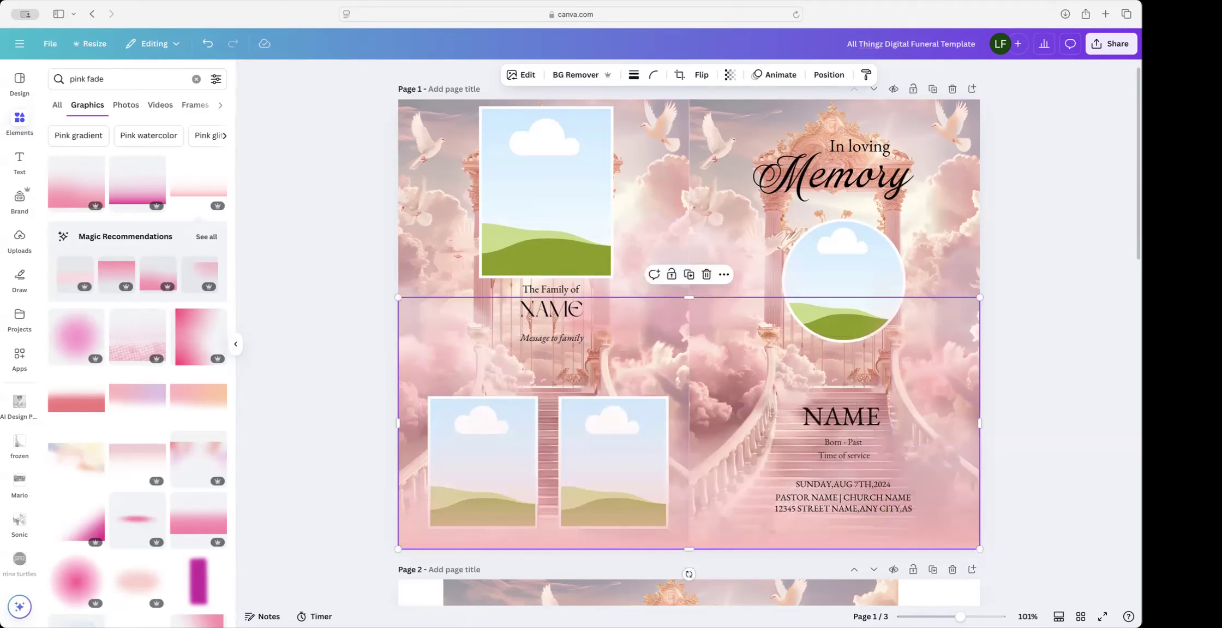
Step: Move the gradient layer behind the photo frames and stretch it up to the page top
{"action": "left_click", "coordinate": [829, 75]}
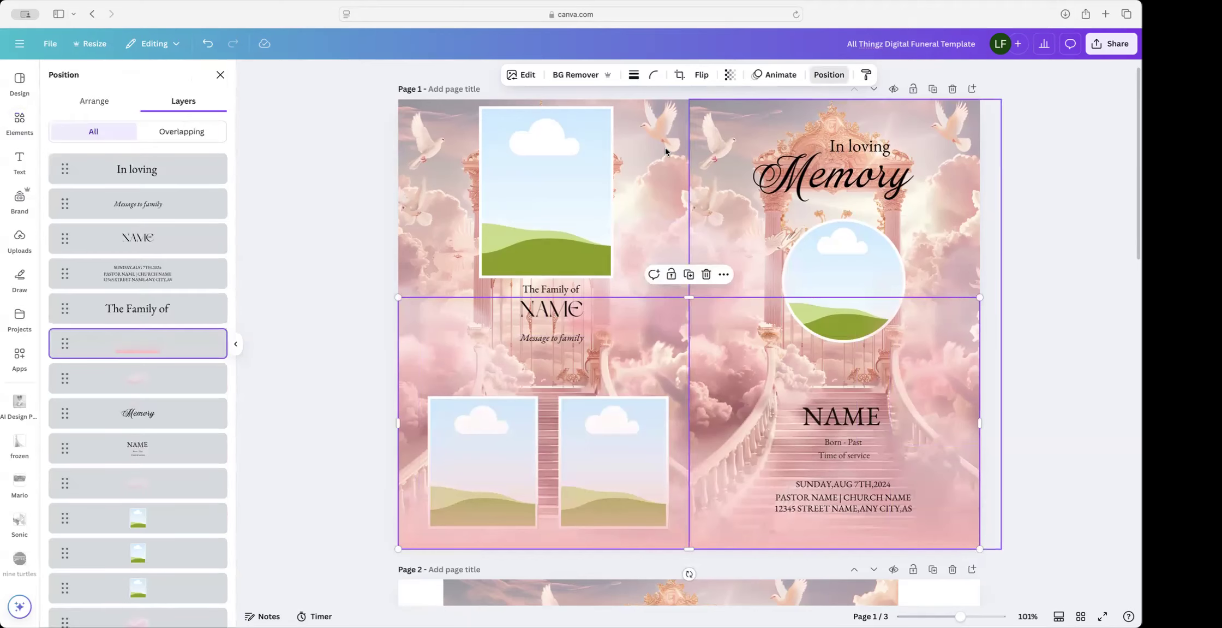
{"action": "left_click_drag", "start_coordinate": [169, 347], "coordinate": [147, 478]}
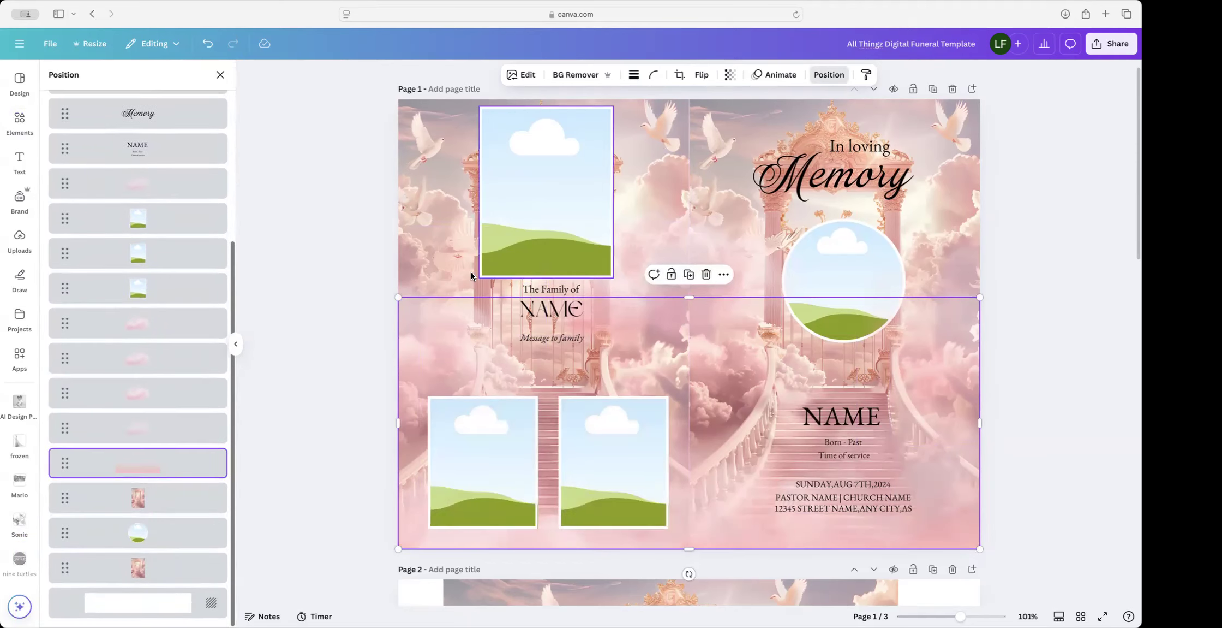
{"action": "left_click_drag", "start_coordinate": [689, 297], "coordinate": [676, 99]}
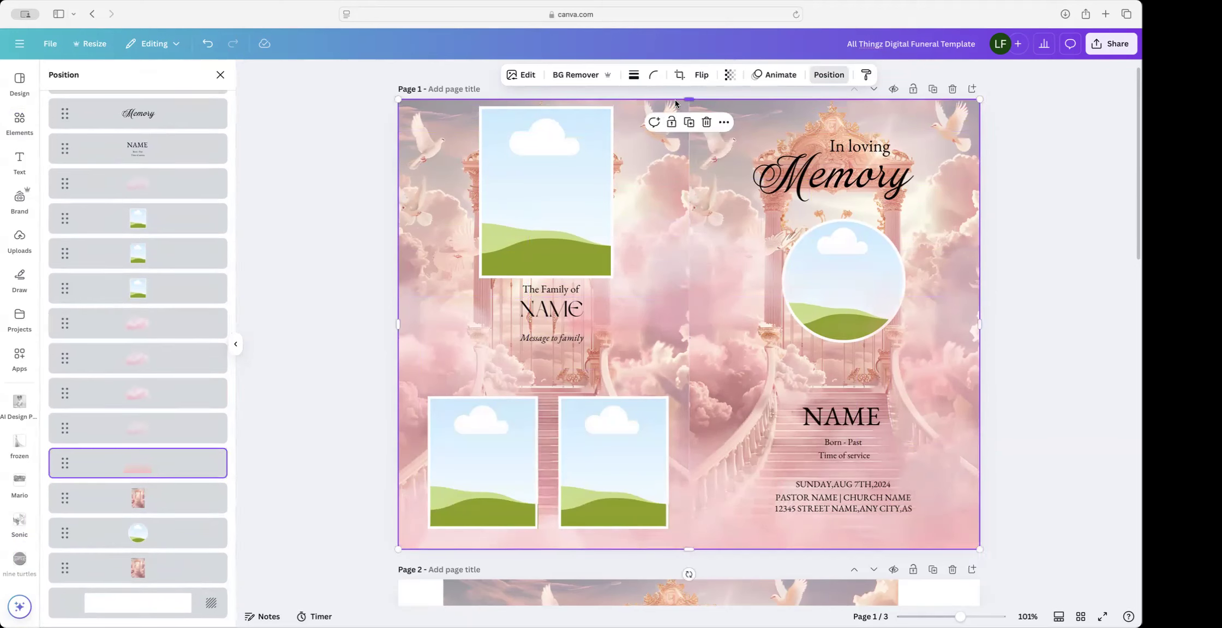
{"action": "left_click", "coordinate": [1018, 425]}
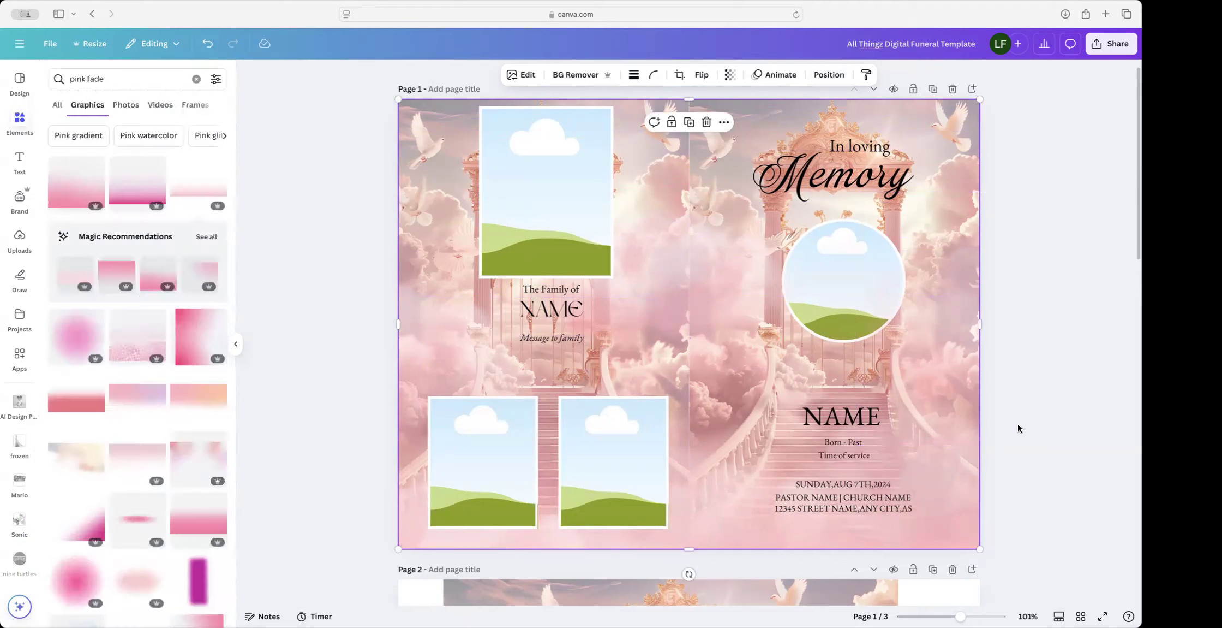
{"action": "scroll", "coordinate": [419, 165], "scroll_direction": "down", "scroll_amount": 1}
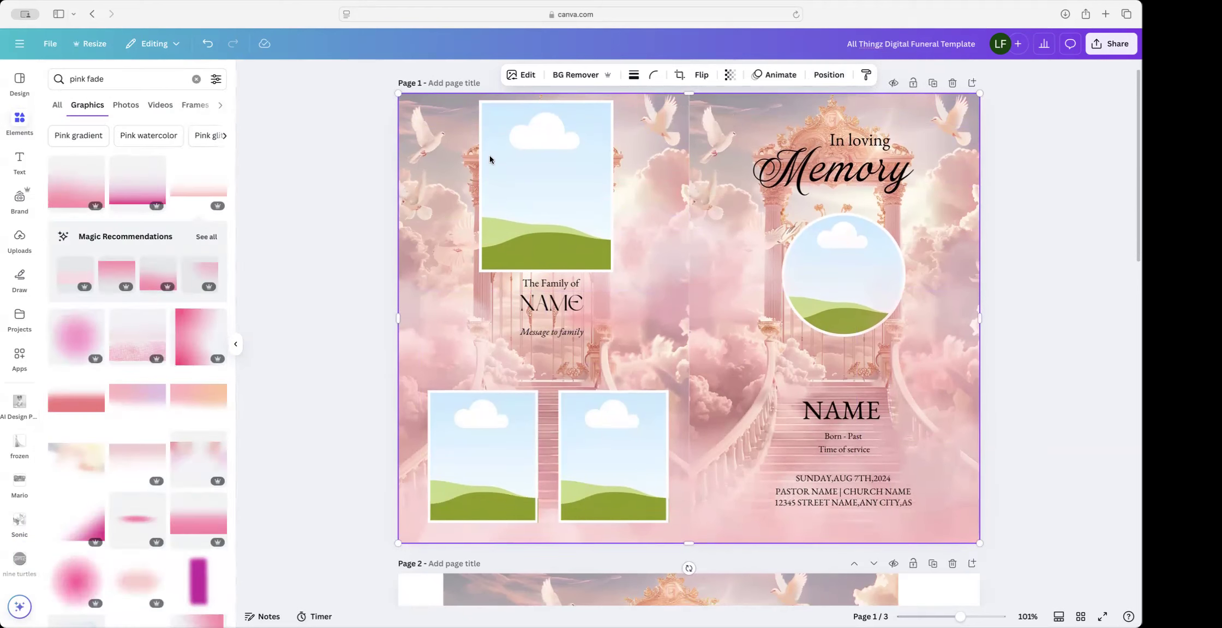
{"action": "left_click", "coordinate": [829, 74]}
{"action": "scroll", "coordinate": [132, 351], "scroll_direction": "down", "scroll_amount": 5}
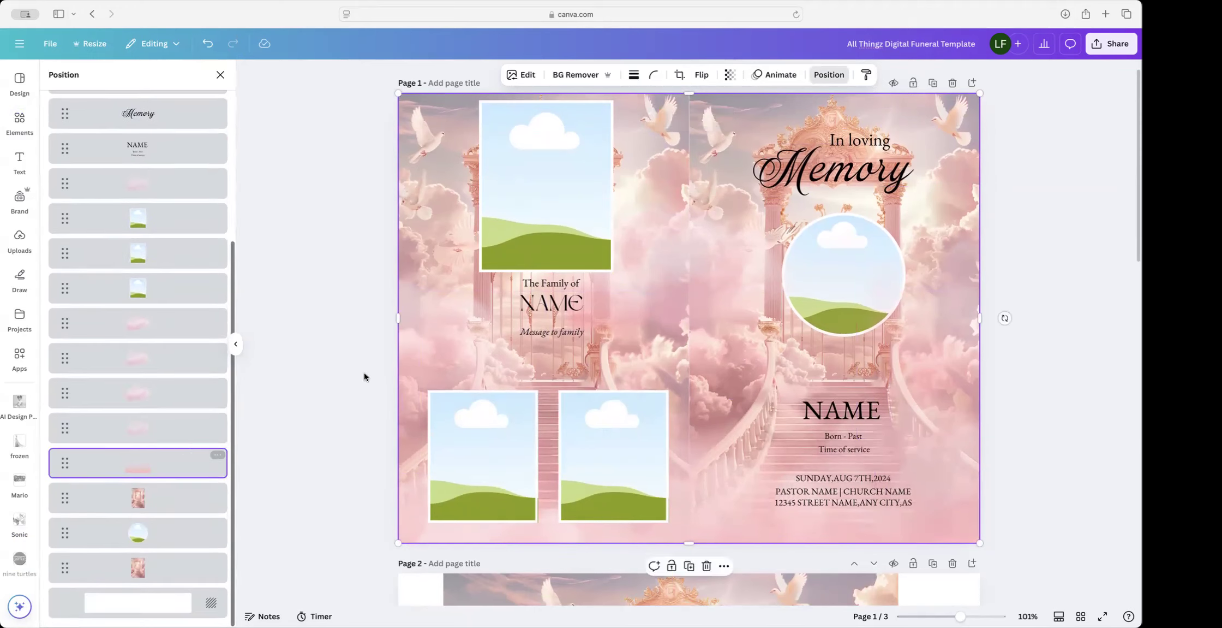
Step: Lower the pink gradient's transparency to about 30
{"action": "left_click", "coordinate": [729, 75]}
{"action": "left_click_drag", "start_coordinate": [750, 123], "coordinate": [700, 126]}
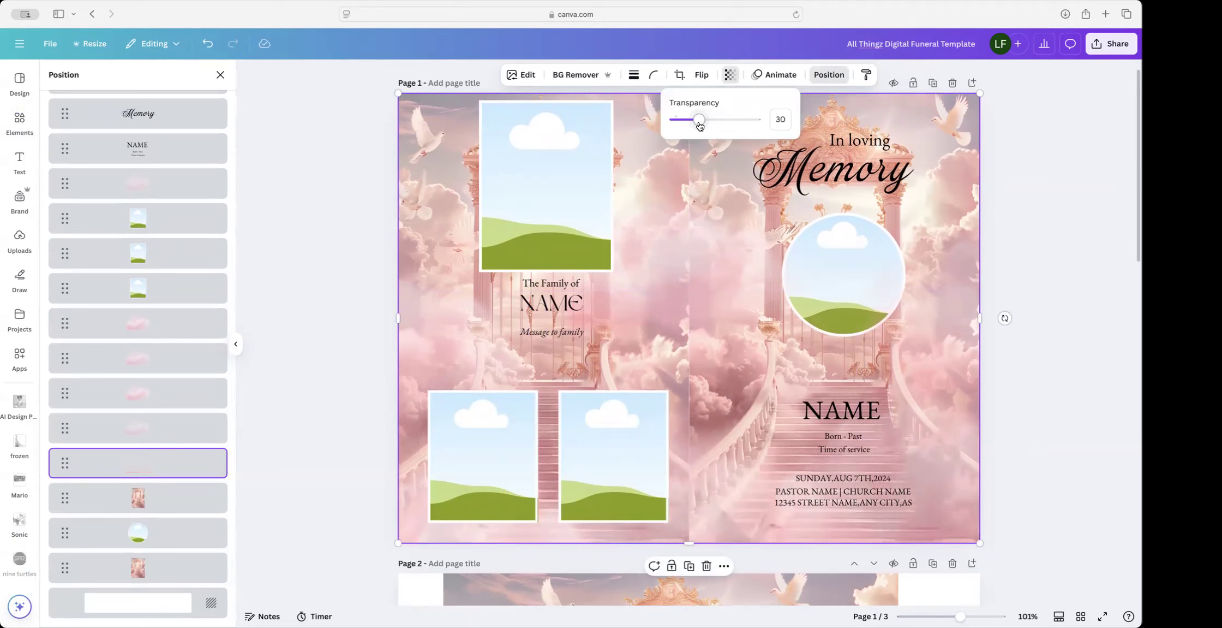
{"action": "left_click", "coordinate": [1031, 257]}
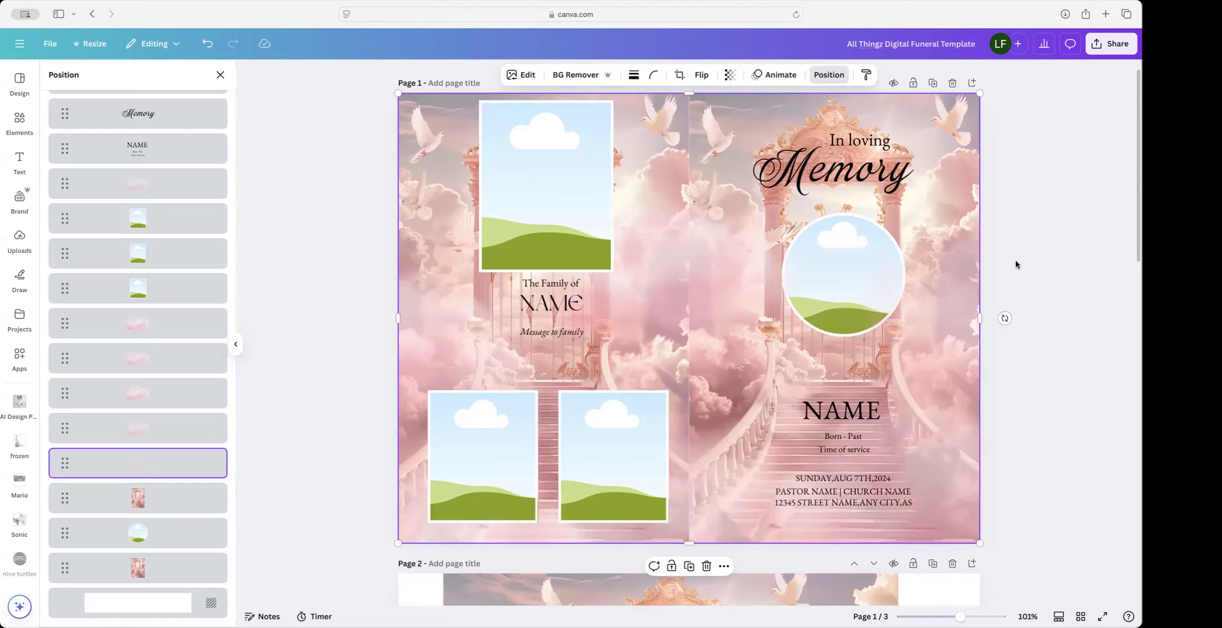
{"action": "scroll", "coordinate": [862, 166], "scroll_direction": "up", "scroll_amount": 1}
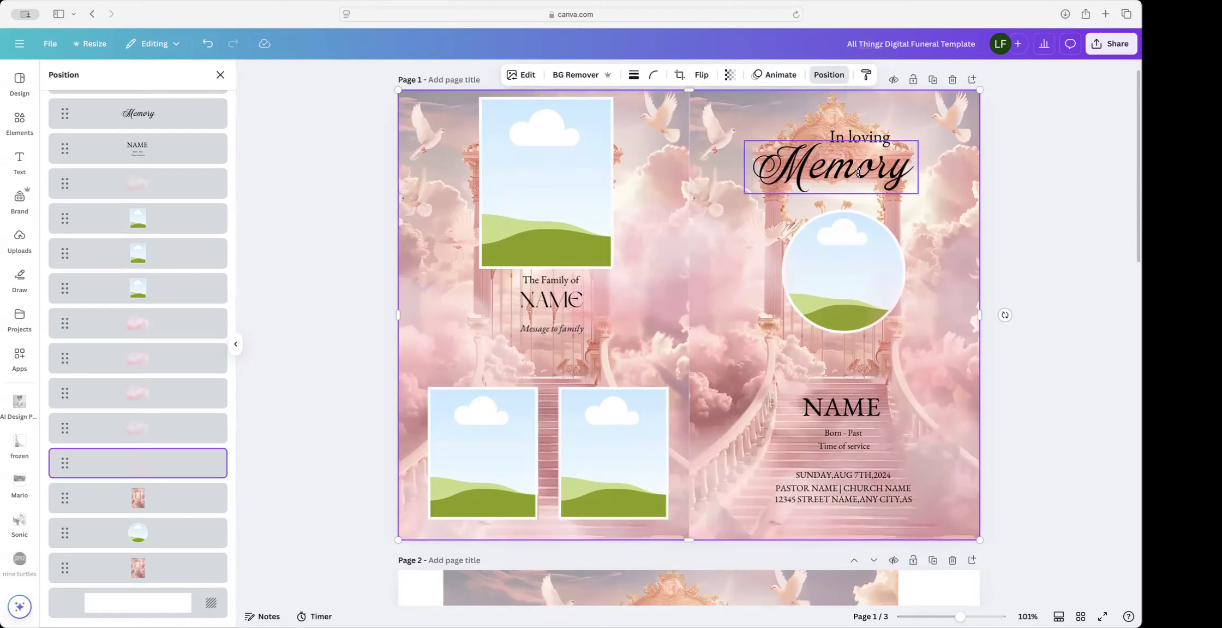
Step: Make the Memory title white and place a duplicate over the original
{"action": "left_click", "coordinate": [863, 166]}
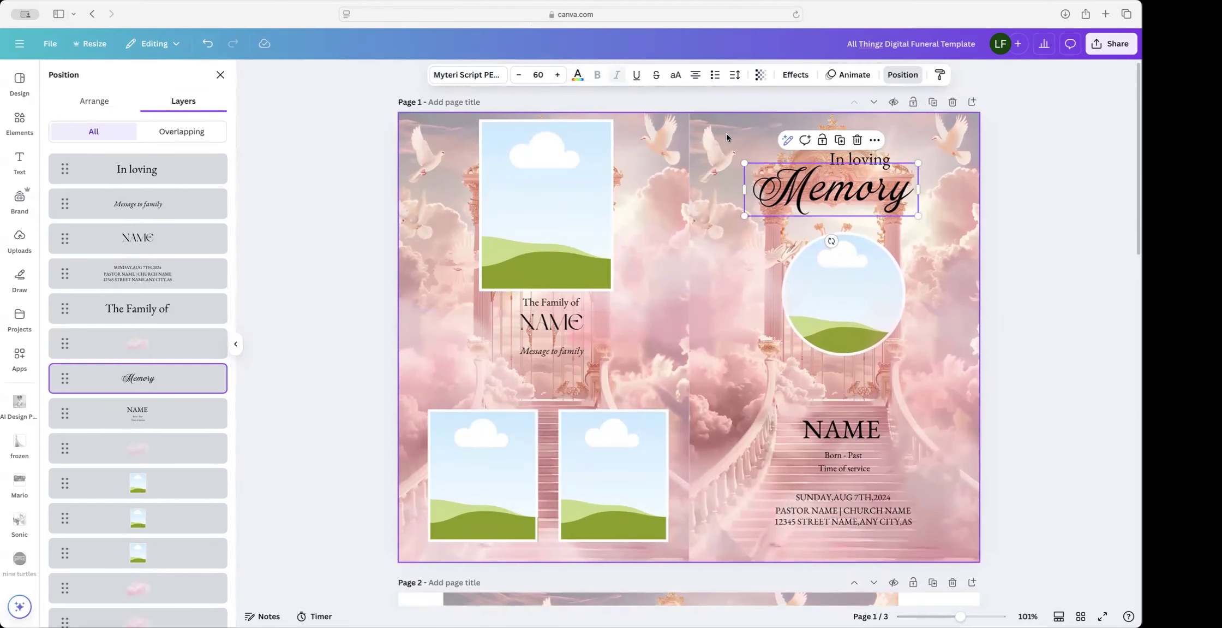
{"action": "left_click", "coordinate": [579, 77]}
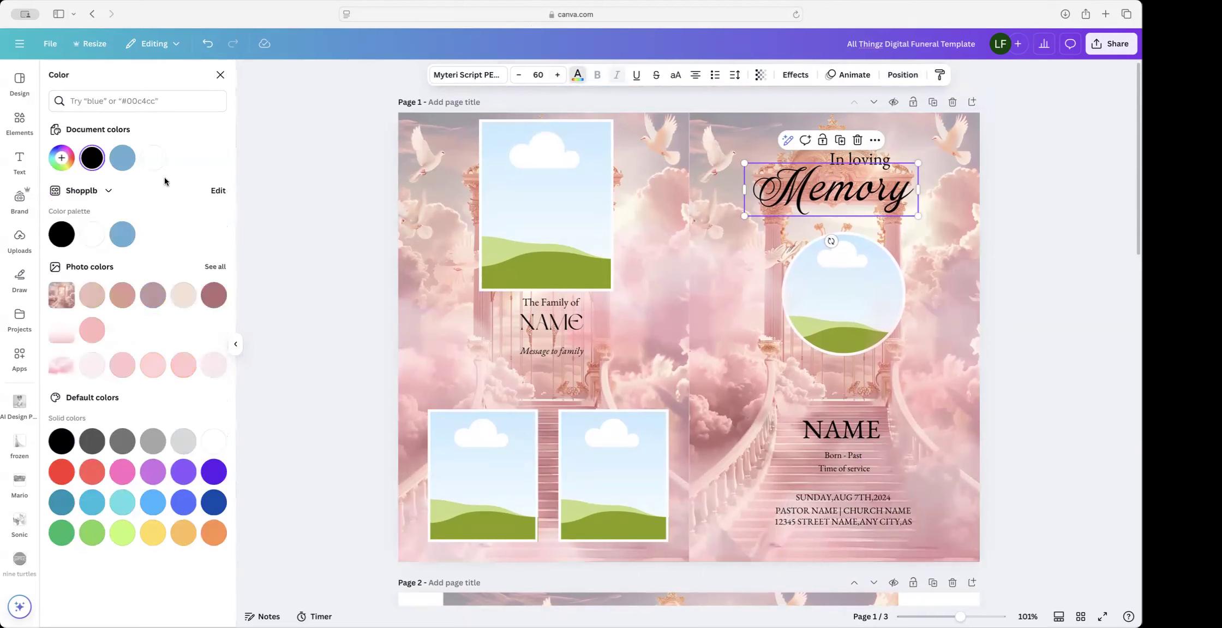
{"action": "left_click", "coordinate": [157, 162]}
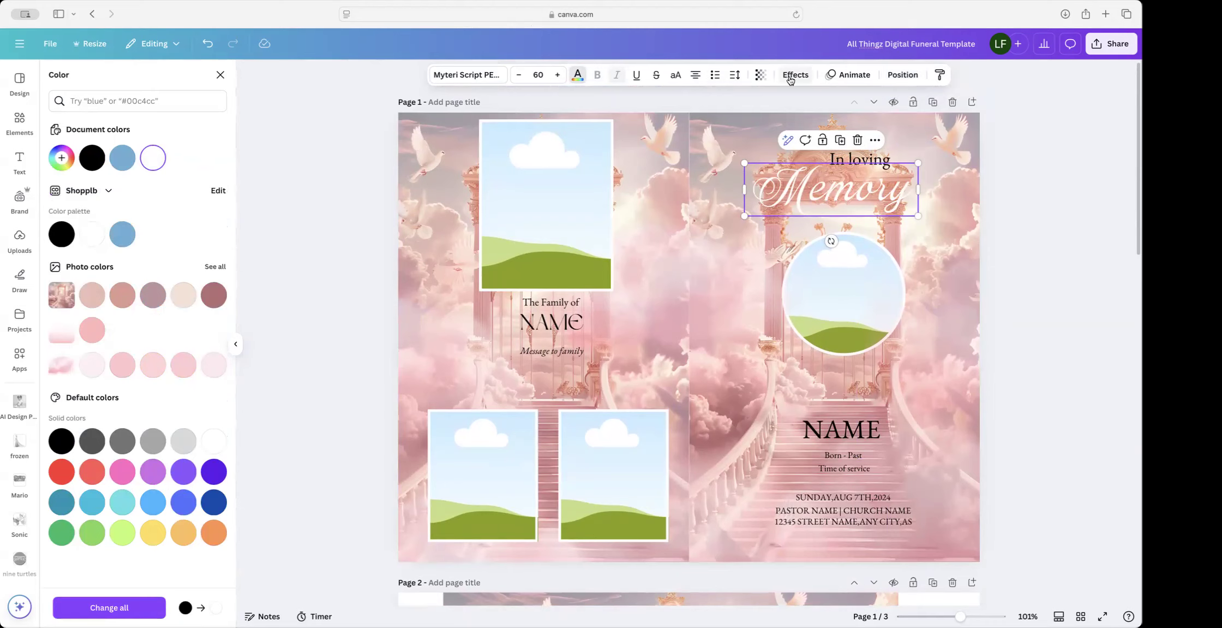
{"action": "left_click", "coordinate": [843, 142]}
{"action": "left_click_drag", "start_coordinate": [831, 197], "coordinate": [823, 189]}
Step: Apply the Outline effect to the original Memory text layer
{"action": "left_click", "coordinate": [903, 74]}
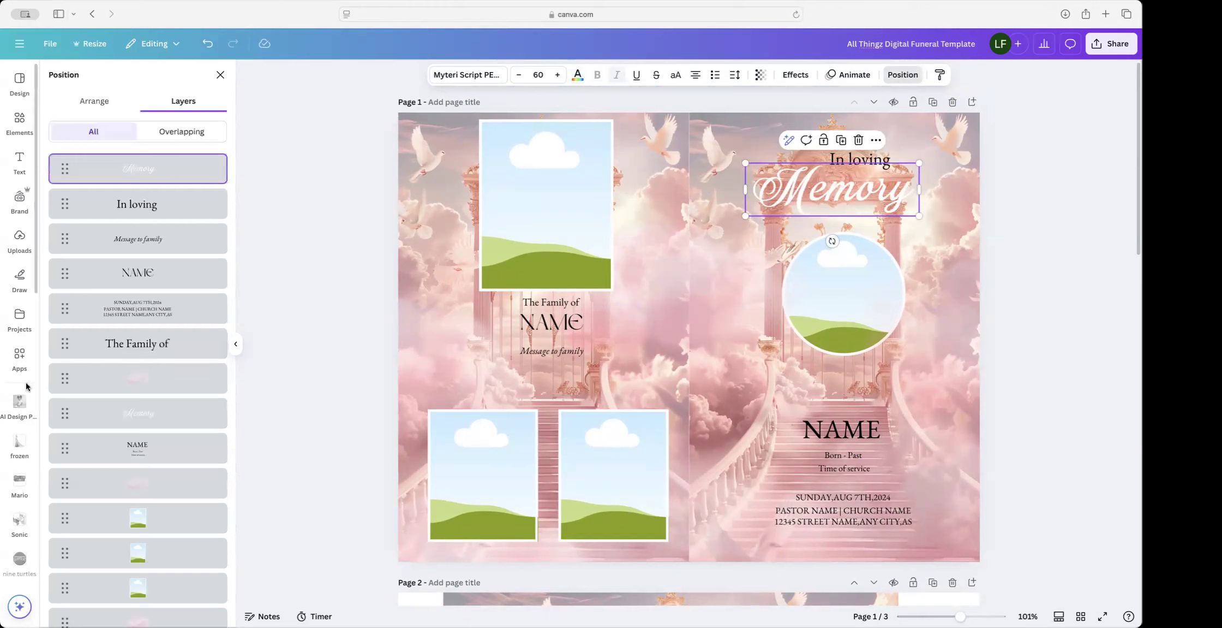
{"action": "left_click", "coordinate": [134, 411]}
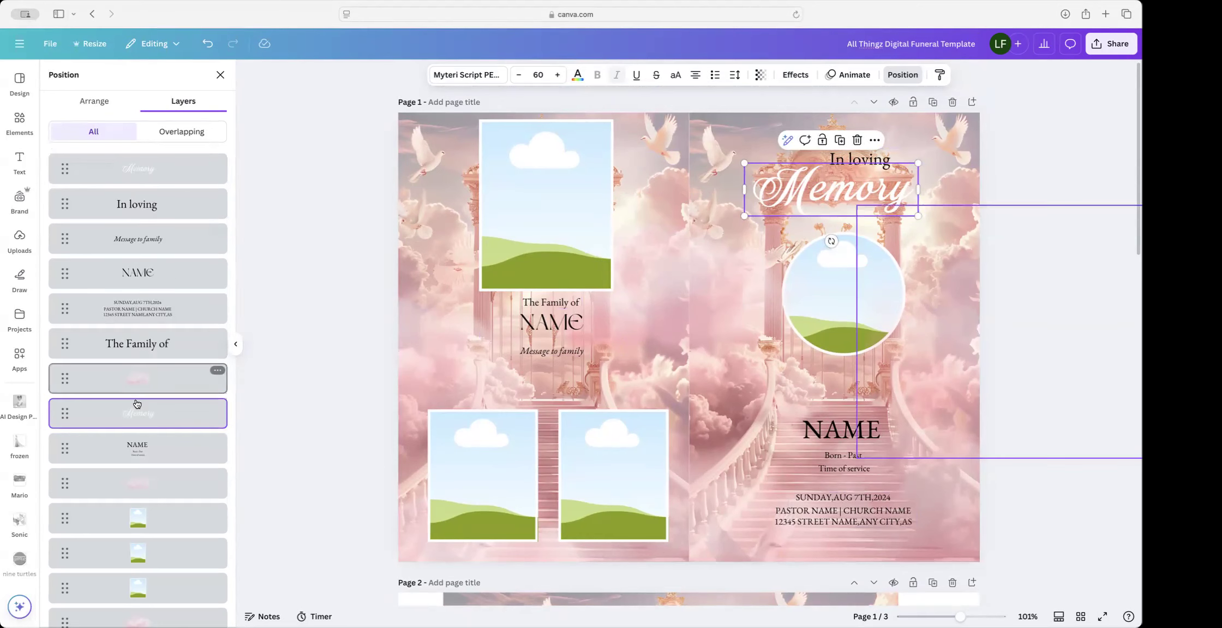
{"action": "scroll", "coordinate": [136, 418], "scroll_direction": "down", "scroll_amount": 1}
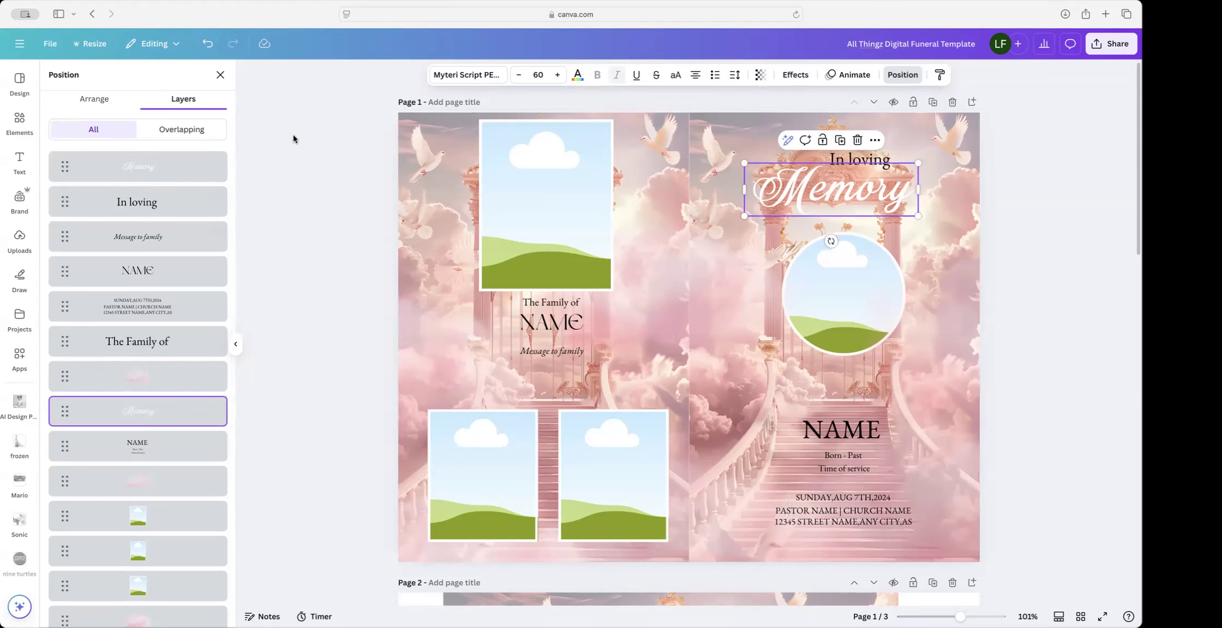
{"action": "left_click", "coordinate": [788, 77]}
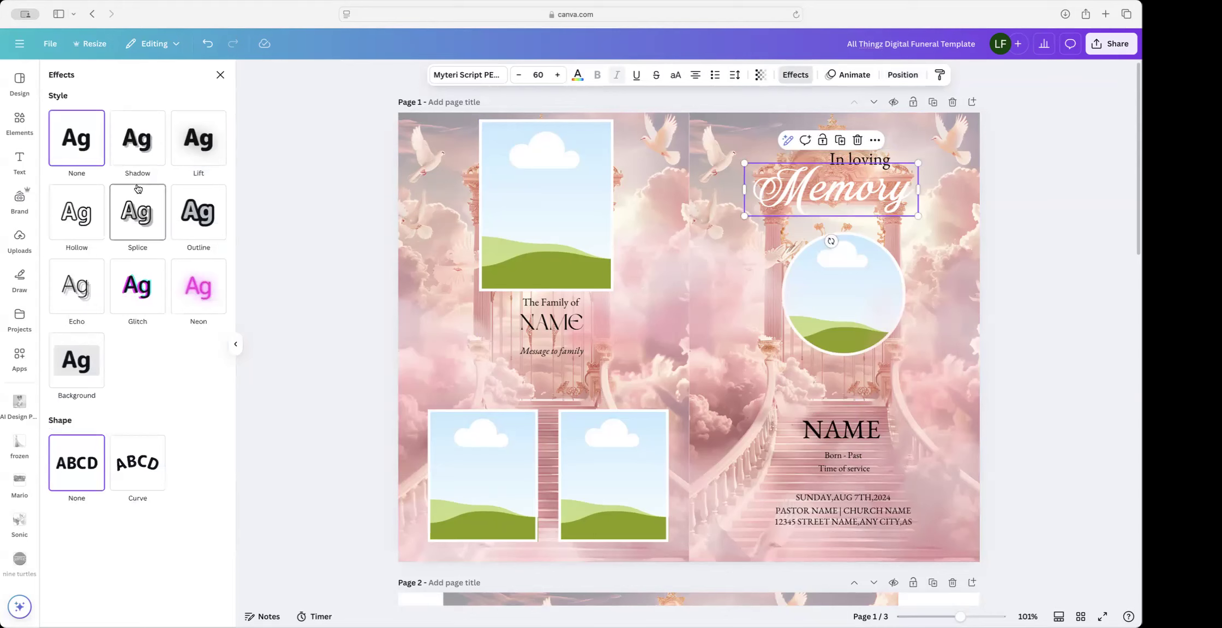
{"action": "left_click", "coordinate": [192, 214]}
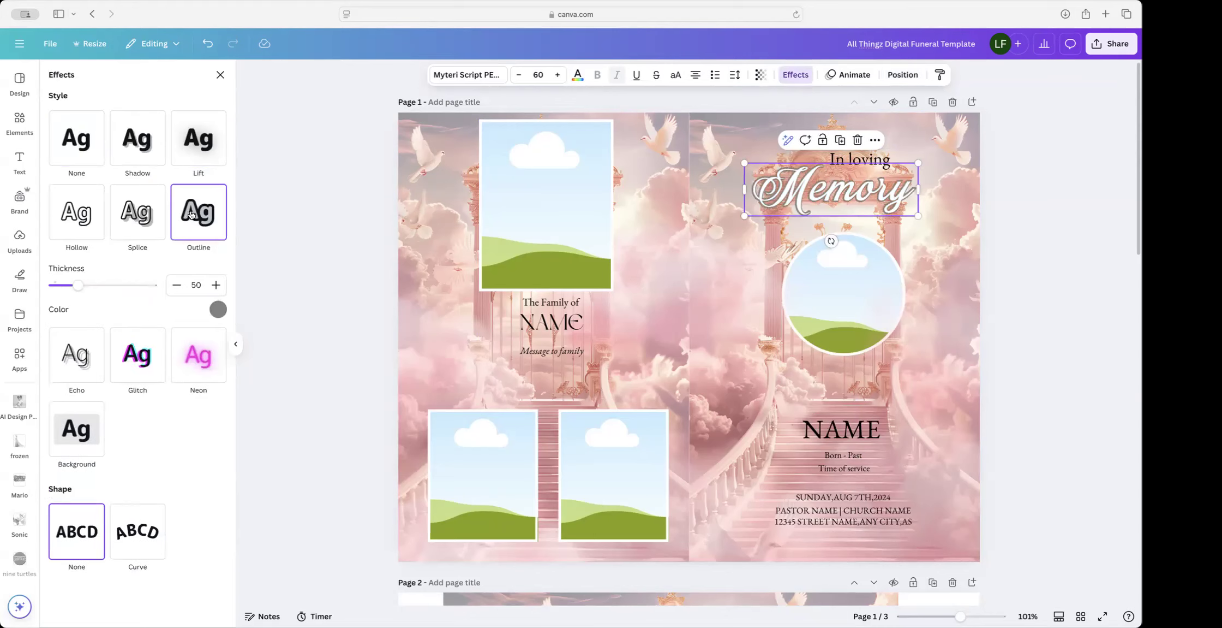
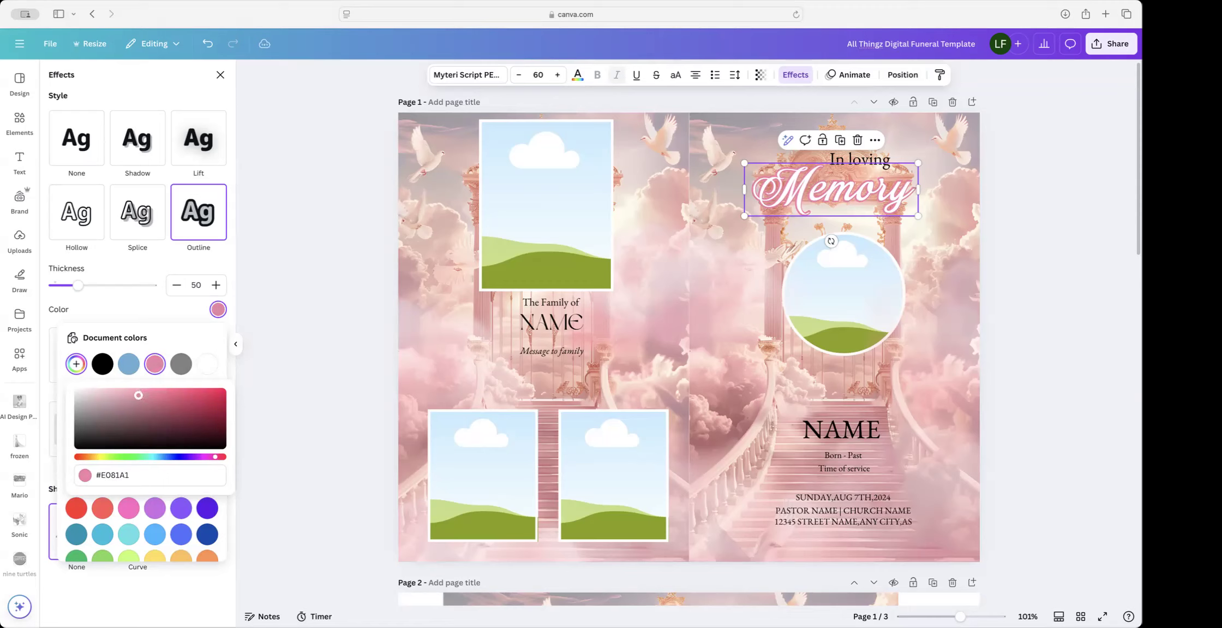
Step: Adjust the Memory outline colour's hue and shade to a soft light pink (#F982A5)
{"action": "left_click", "coordinate": [214, 458]}
{"action": "left_click_drag", "start_coordinate": [213, 461], "coordinate": [212, 463]}
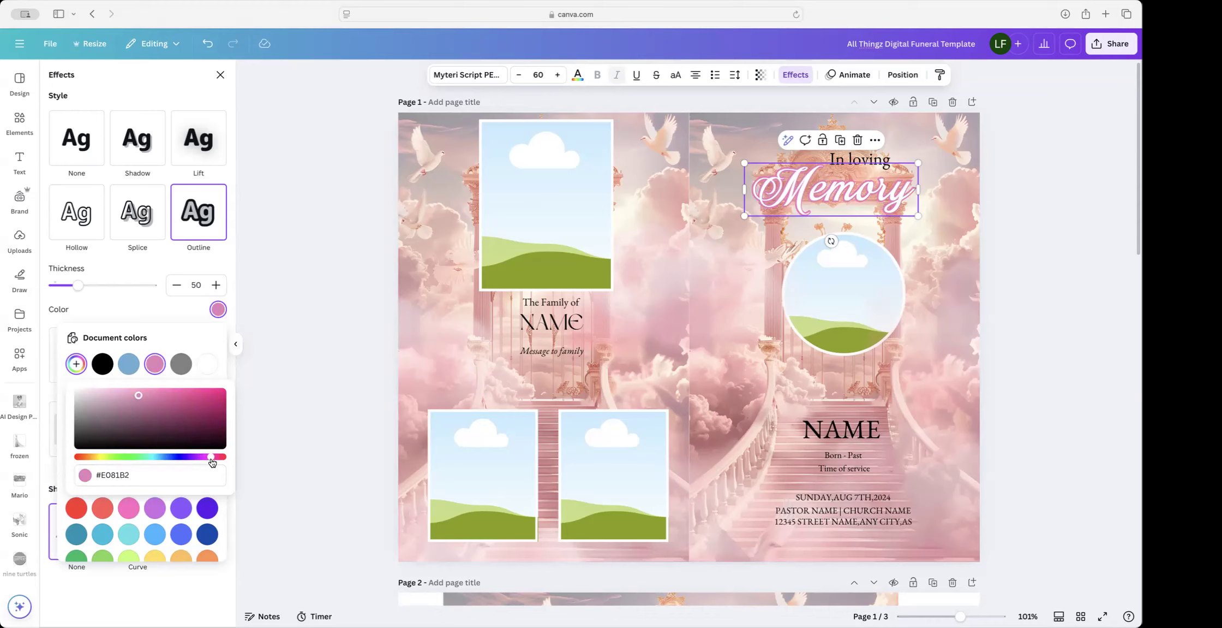
{"action": "left_click", "coordinate": [139, 396]}
{"action": "left_click_drag", "start_coordinate": [138, 395], "coordinate": [195, 391]}
{"action": "left_click_drag", "start_coordinate": [223, 458], "coordinate": [217, 459]}
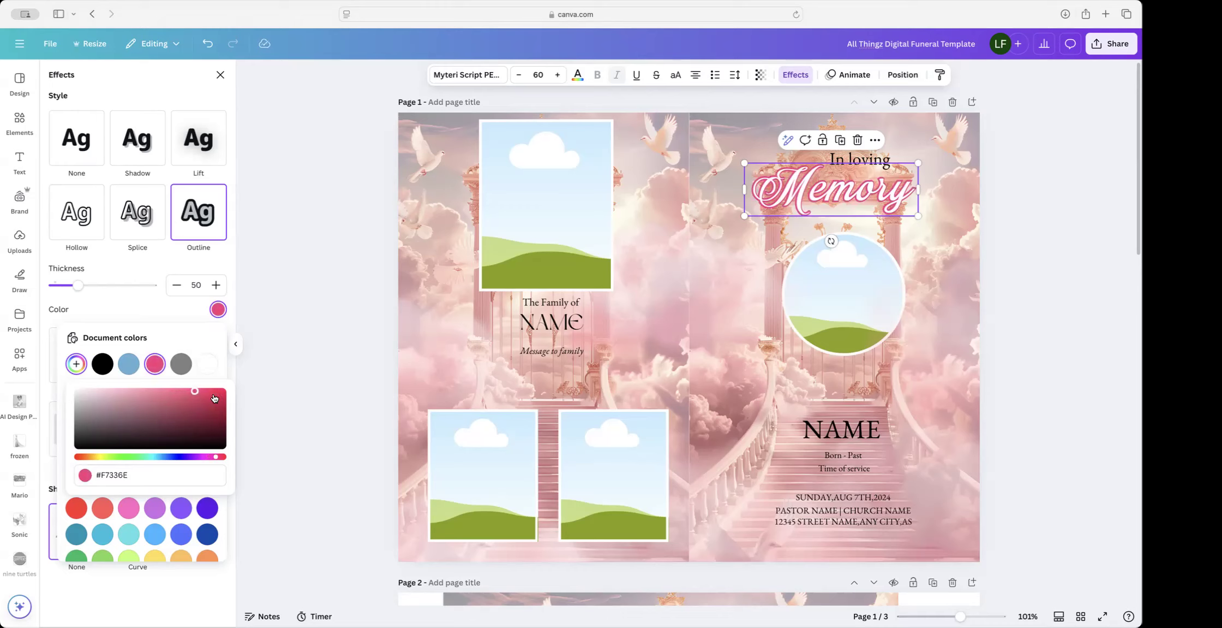
{"action": "left_click_drag", "start_coordinate": [195, 391], "coordinate": [155, 391]}
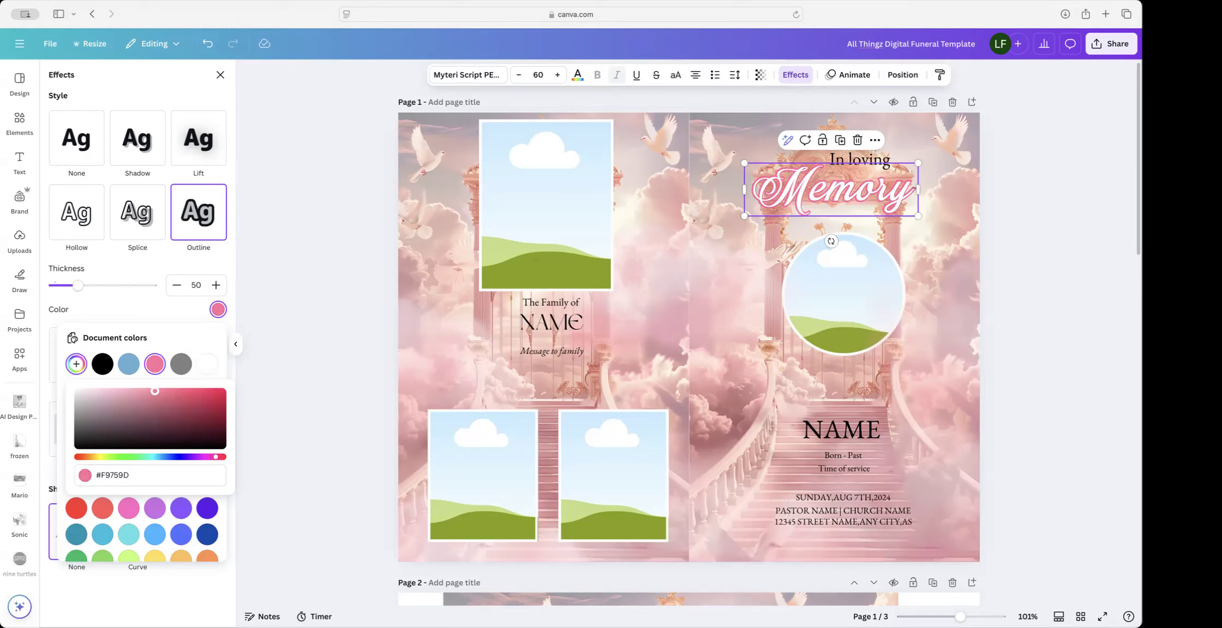
{"action": "left_click_drag", "start_coordinate": [155, 391], "coordinate": [153, 391]}
{"action": "left_click_drag", "start_coordinate": [151, 391], "coordinate": [144, 391]}
{"action": "left_click_drag", "start_coordinate": [144, 391], "coordinate": [146, 390]}
Step: Make the In loving text white
{"action": "left_click", "coordinate": [884, 158]}
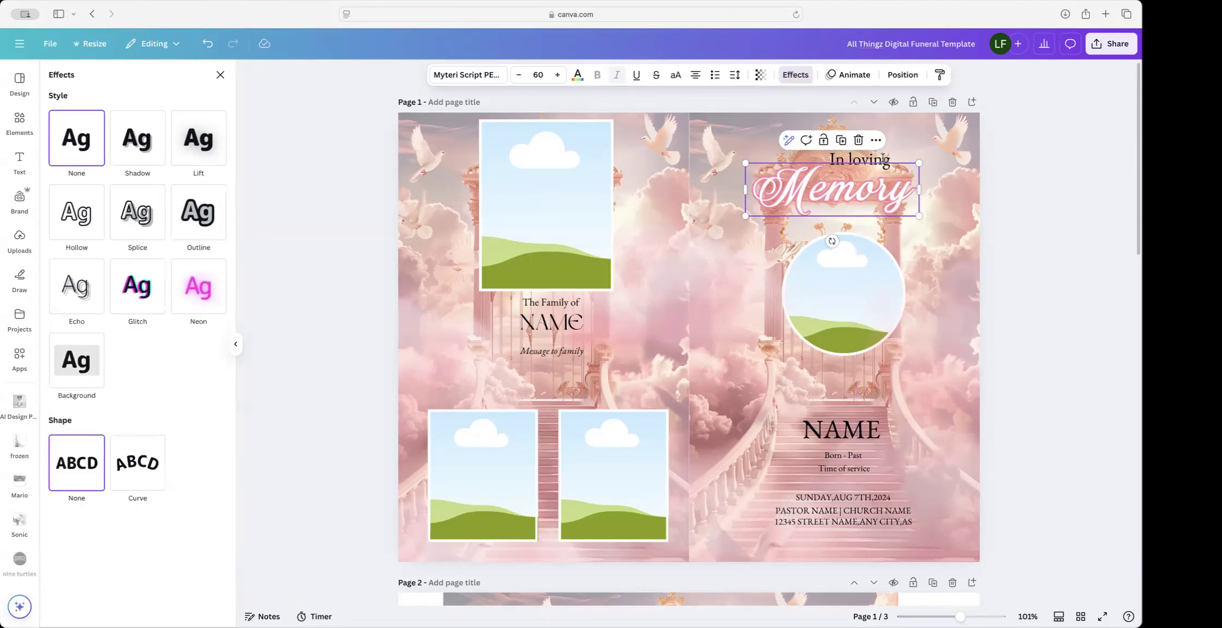
{"action": "left_click", "coordinate": [884, 158]}
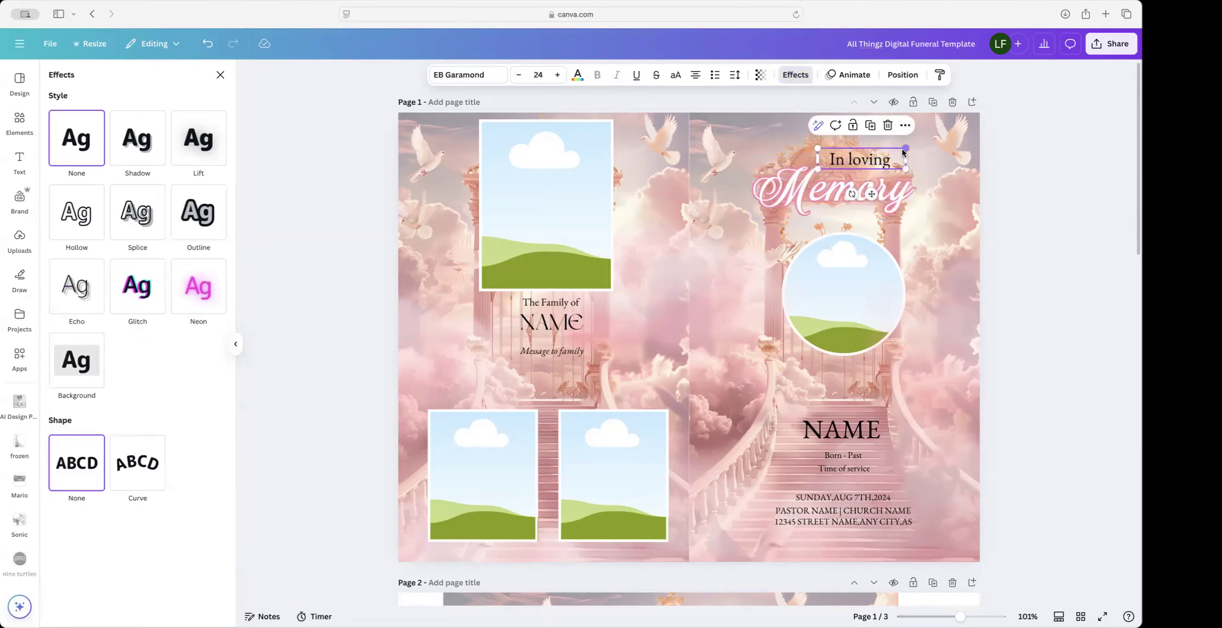
{"action": "left_click", "coordinate": [796, 76]}
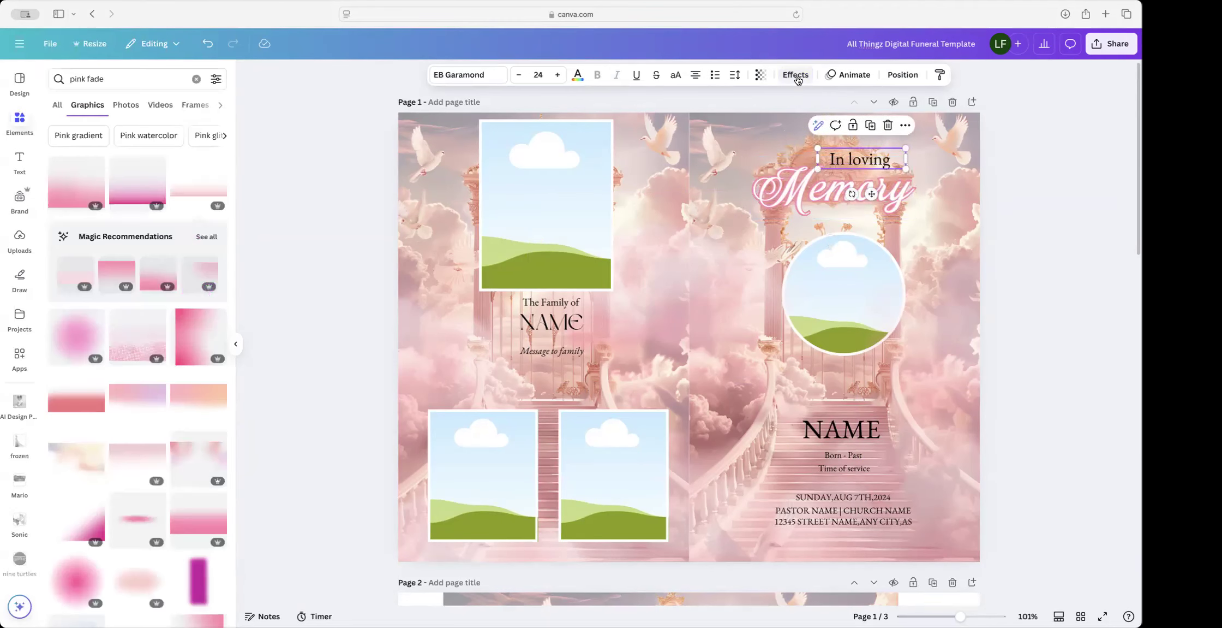
{"action": "left_click", "coordinate": [576, 77]}
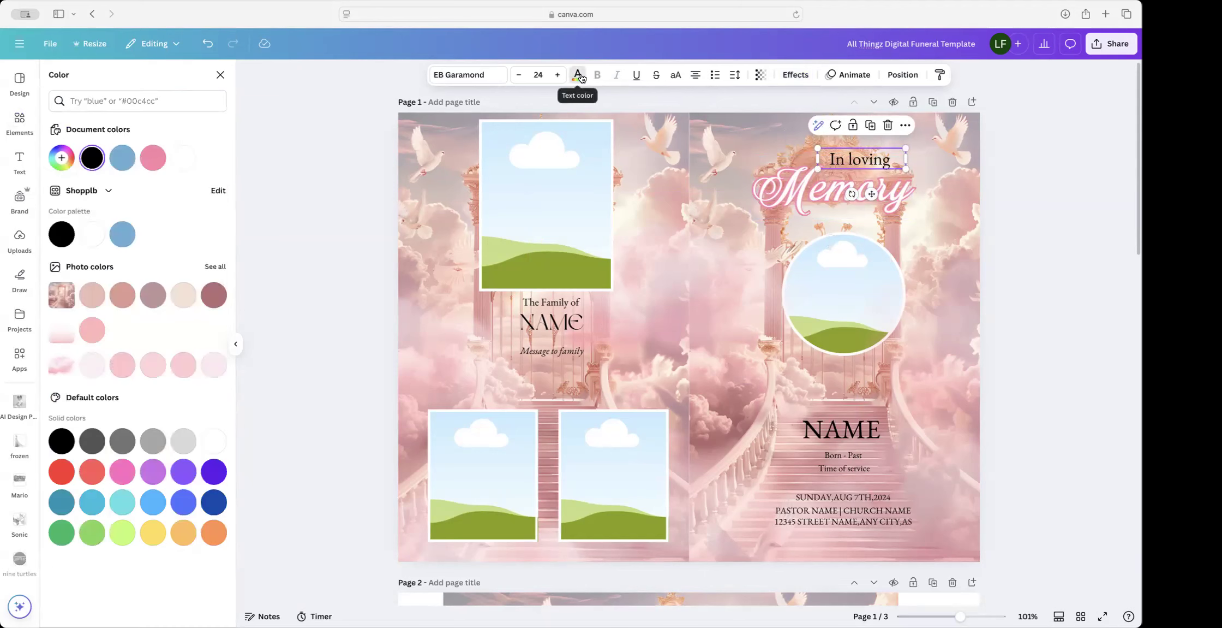
{"action": "left_click", "coordinate": [184, 158]}
Step: Give In loving a black shadow and try transparency values of 60 and 35
{"action": "left_click", "coordinate": [796, 75]}
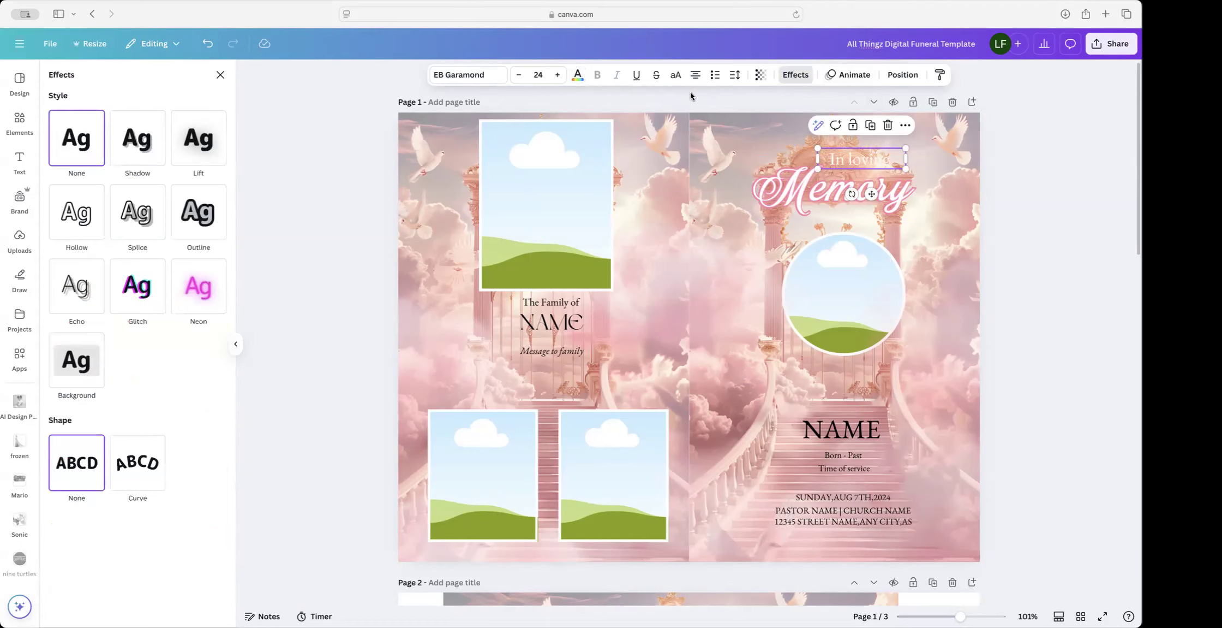
{"action": "left_click", "coordinate": [140, 138]}
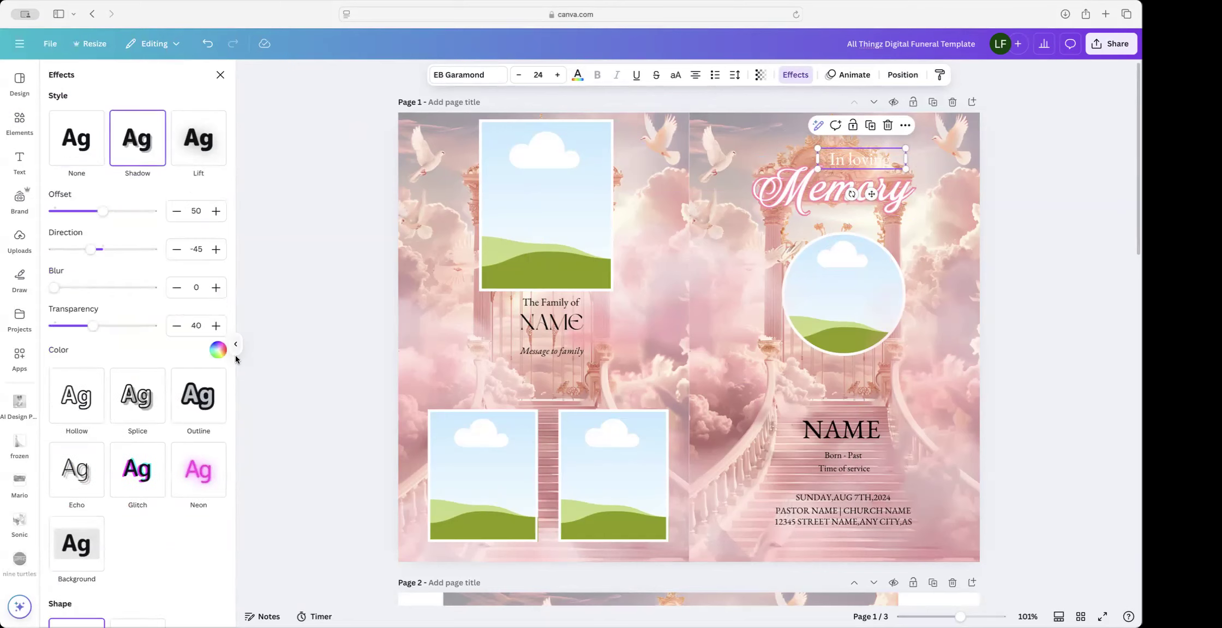
{"action": "left_click", "coordinate": [217, 349]}
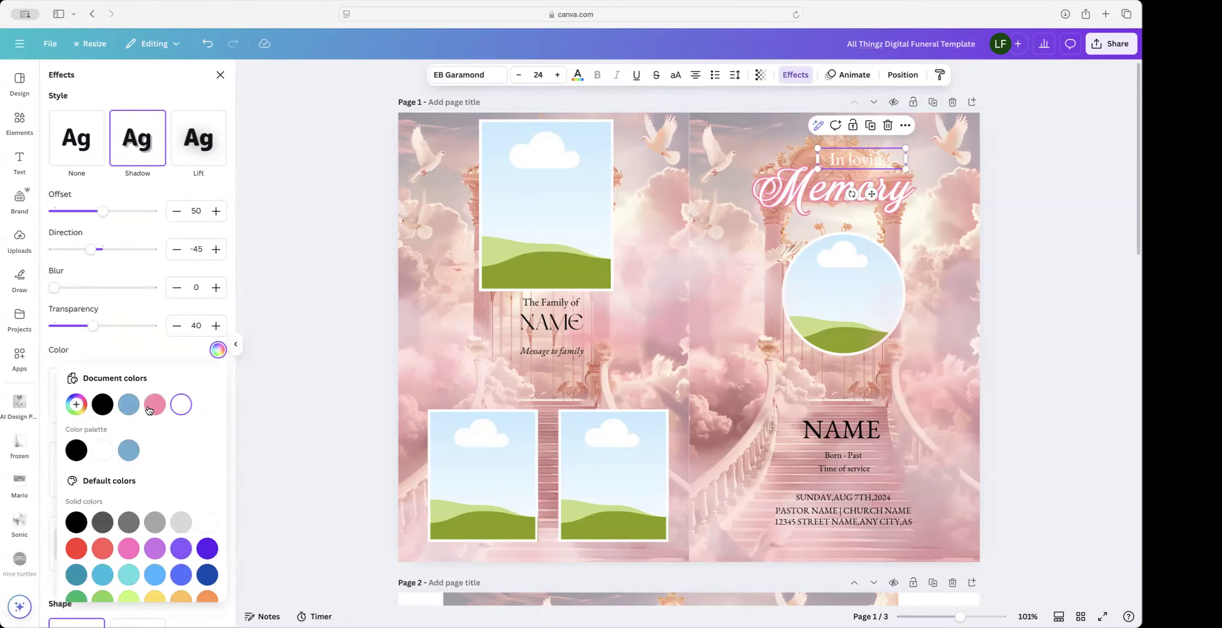
{"action": "left_click", "coordinate": [101, 405]}
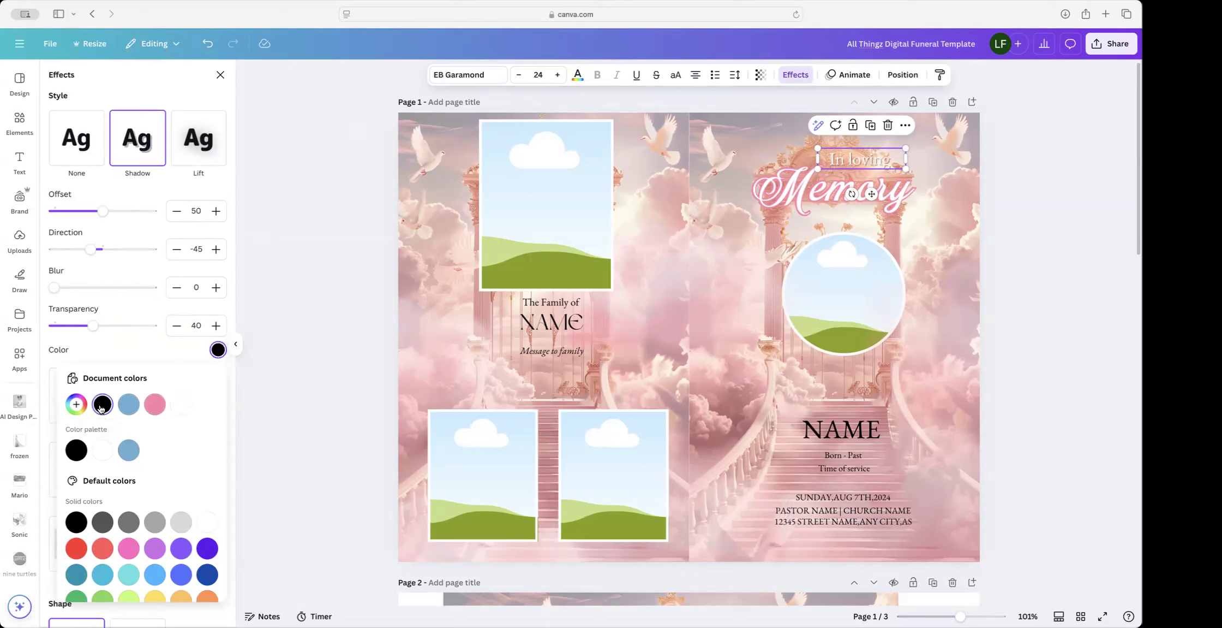
{"action": "left_click", "coordinate": [194, 323]}
{"action": "type", "text": "60"}
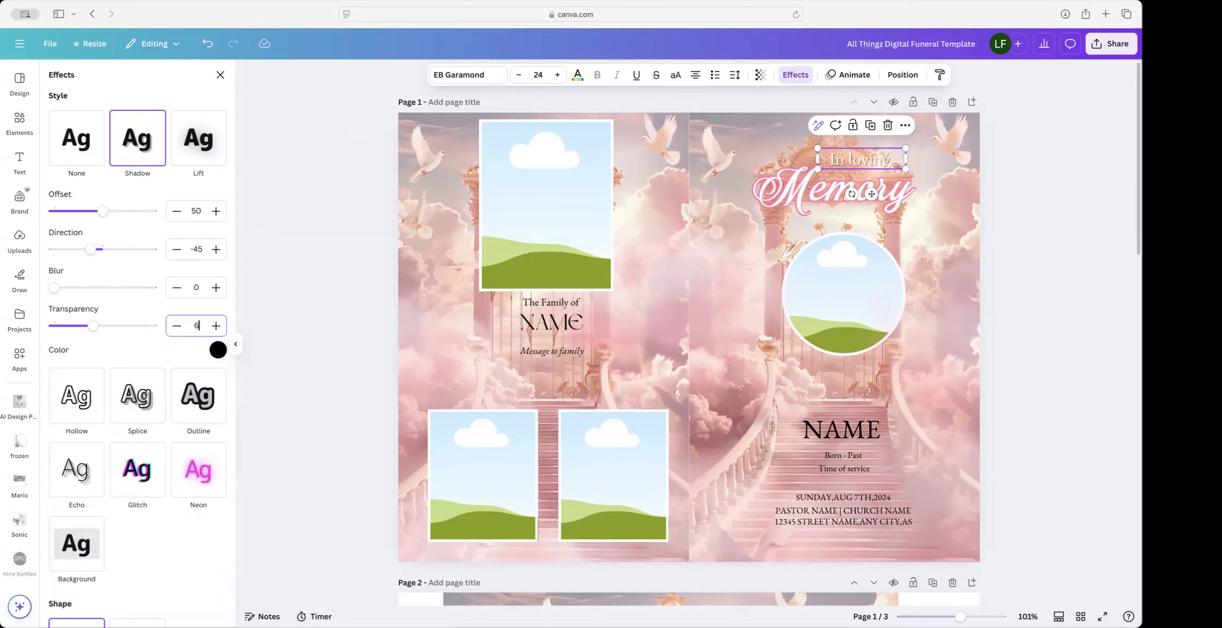
{"action": "left_click", "coordinate": [130, 306]}
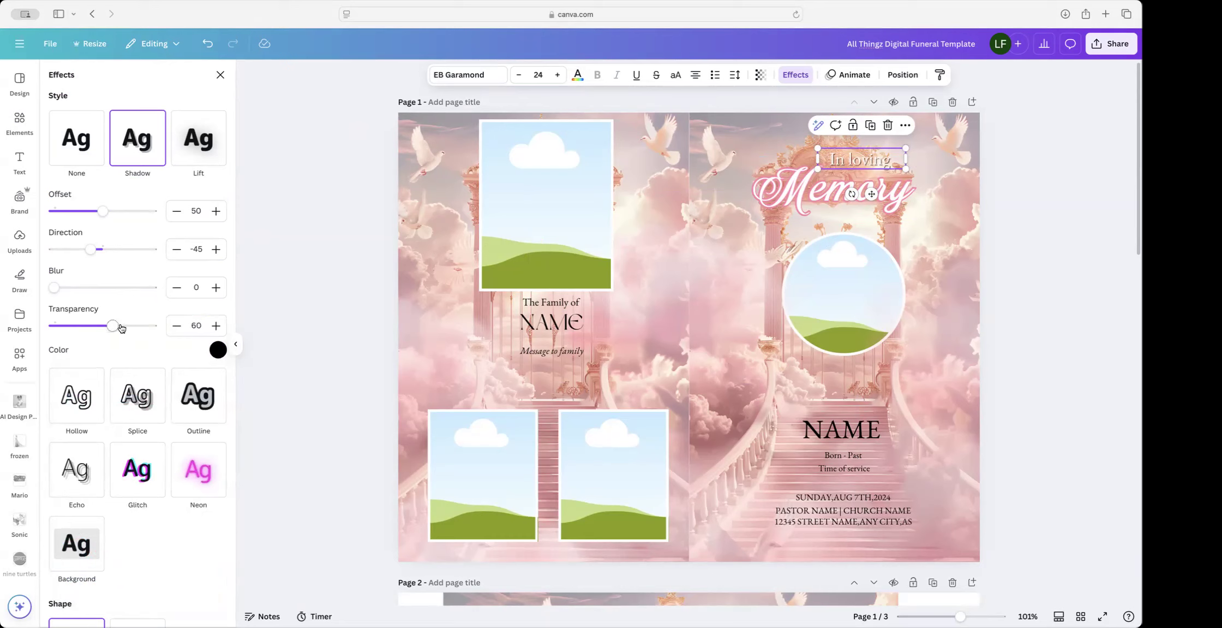
{"action": "left_click_drag", "start_coordinate": [112, 326], "coordinate": [88, 331]}
Step: Try pink shadow colours on In loving with a higher transparency
{"action": "left_click", "coordinate": [218, 350]}
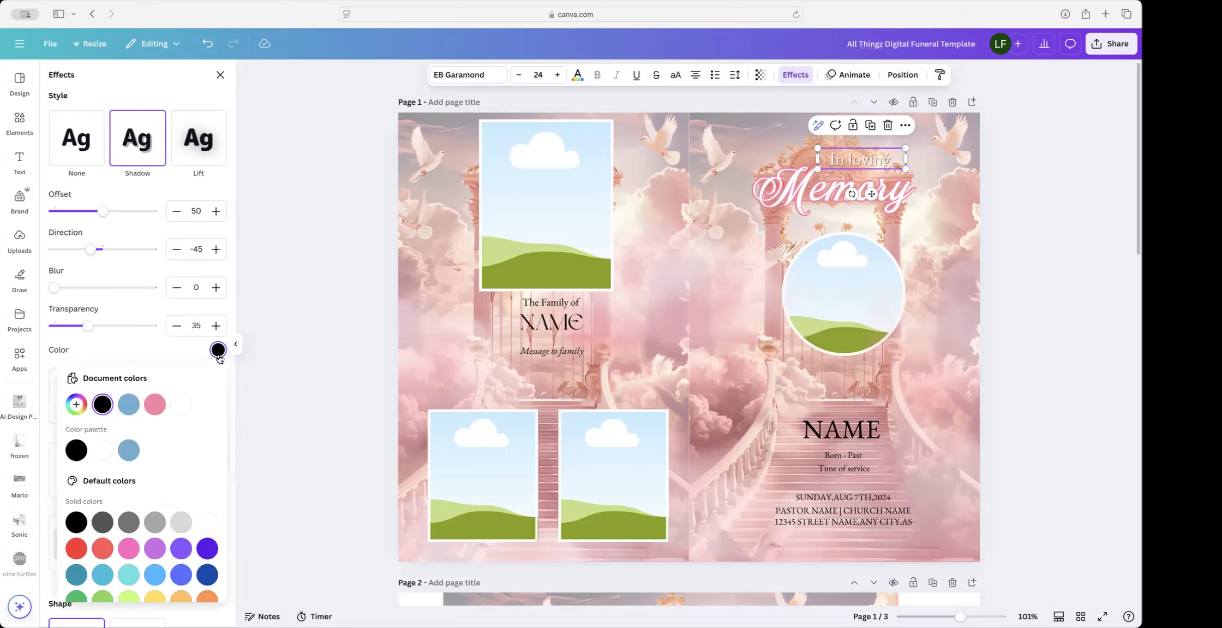
{"action": "left_click", "coordinate": [155, 404]}
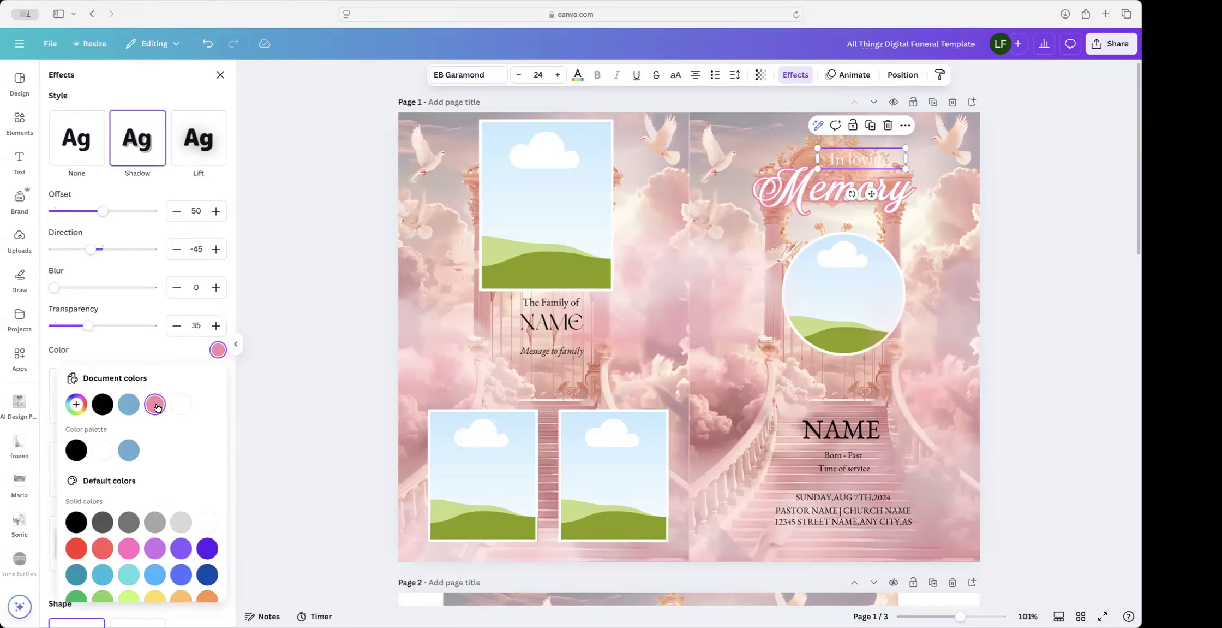
{"action": "left_click", "coordinate": [197, 326]}
{"action": "type", "text": "60"}
{"action": "left_click", "coordinate": [157, 312]}
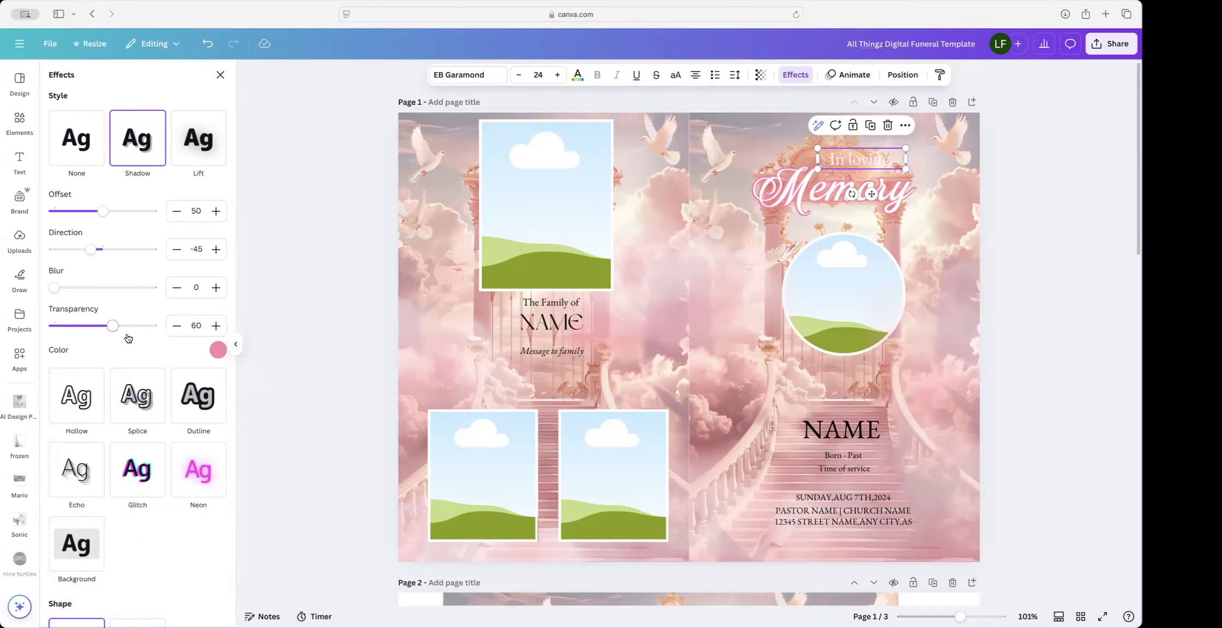
{"action": "left_click_drag", "start_coordinate": [113, 326], "coordinate": [158, 326]}
{"action": "left_click", "coordinate": [218, 350]}
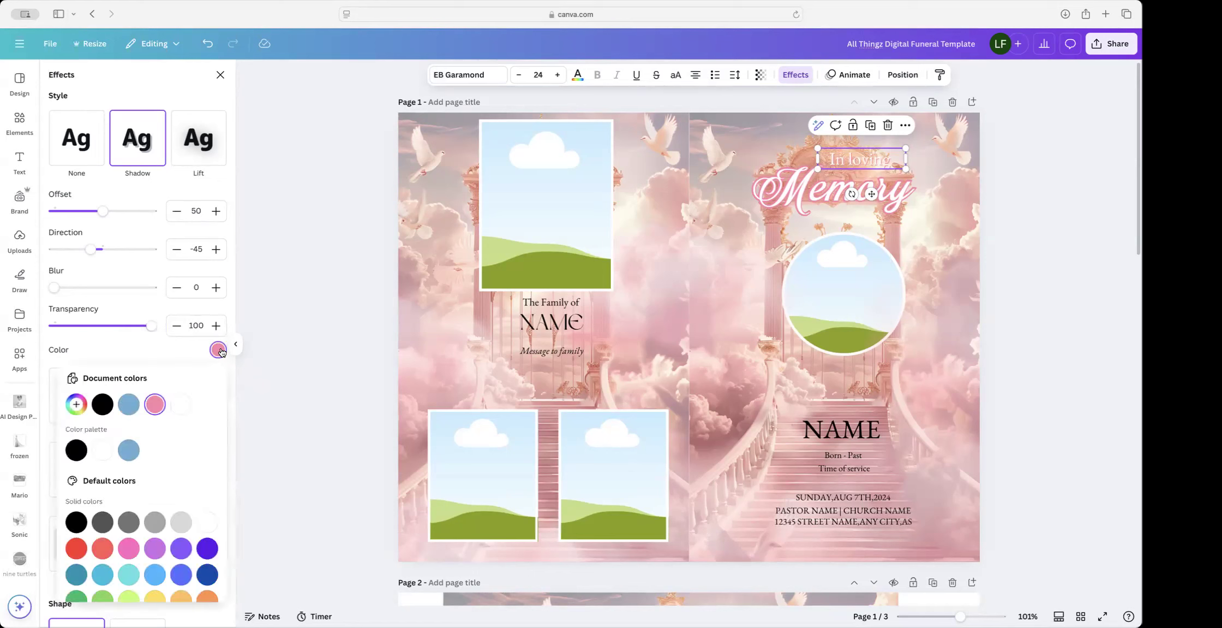
{"action": "left_click", "coordinate": [77, 404]}
{"action": "left_click_drag", "start_coordinate": [149, 432], "coordinate": [159, 431]}
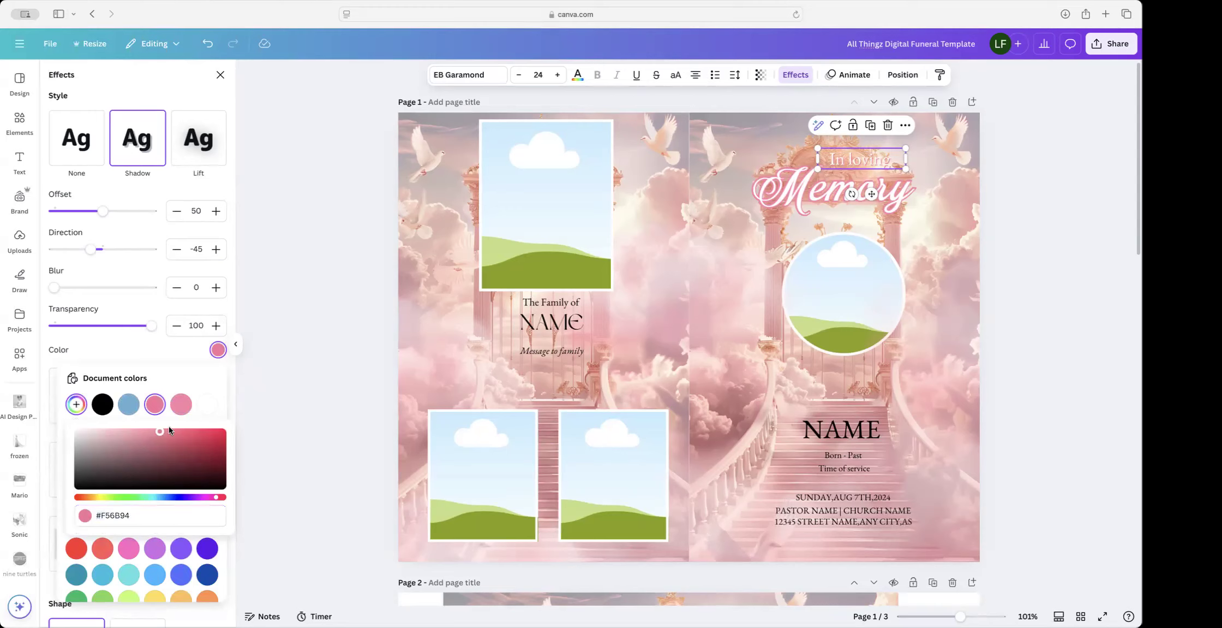
{"action": "scroll", "coordinate": [162, 345], "scroll_direction": "down", "scroll_amount": 1}
{"action": "left_click", "coordinate": [163, 345]}
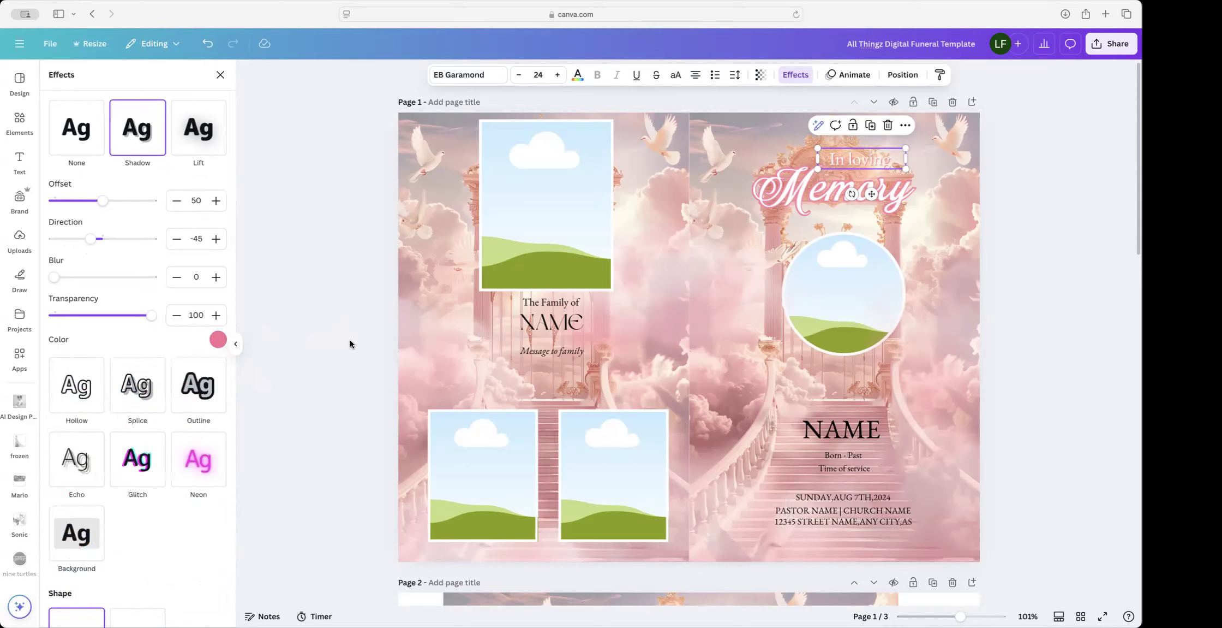
Step: Set the In loving shadow back to black with transparency 50 and offset 33
{"action": "left_click", "coordinate": [217, 339]}
{"action": "left_click", "coordinate": [102, 393]}
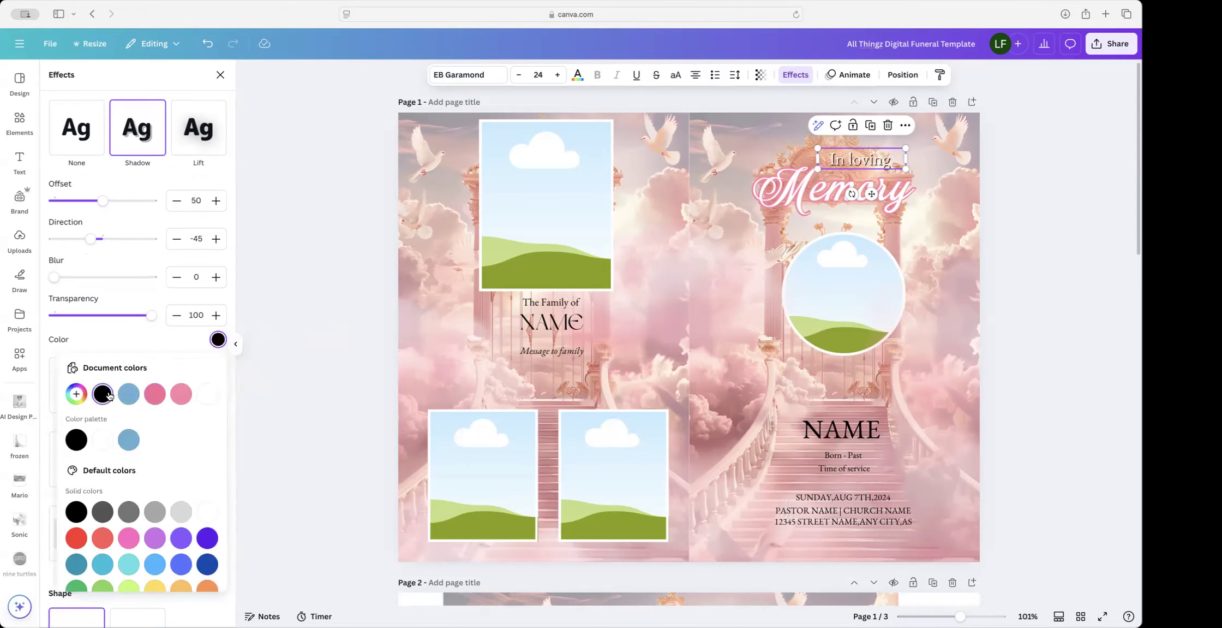
{"action": "left_click", "coordinate": [196, 315]}
{"action": "key", "text": "BackSpace"}
{"action": "key", "text": "BackSpace"}
{"action": "key", "text": "BackSpace"}
{"action": "type", "text": "60"}
{"action": "left_click", "coordinate": [151, 299]}
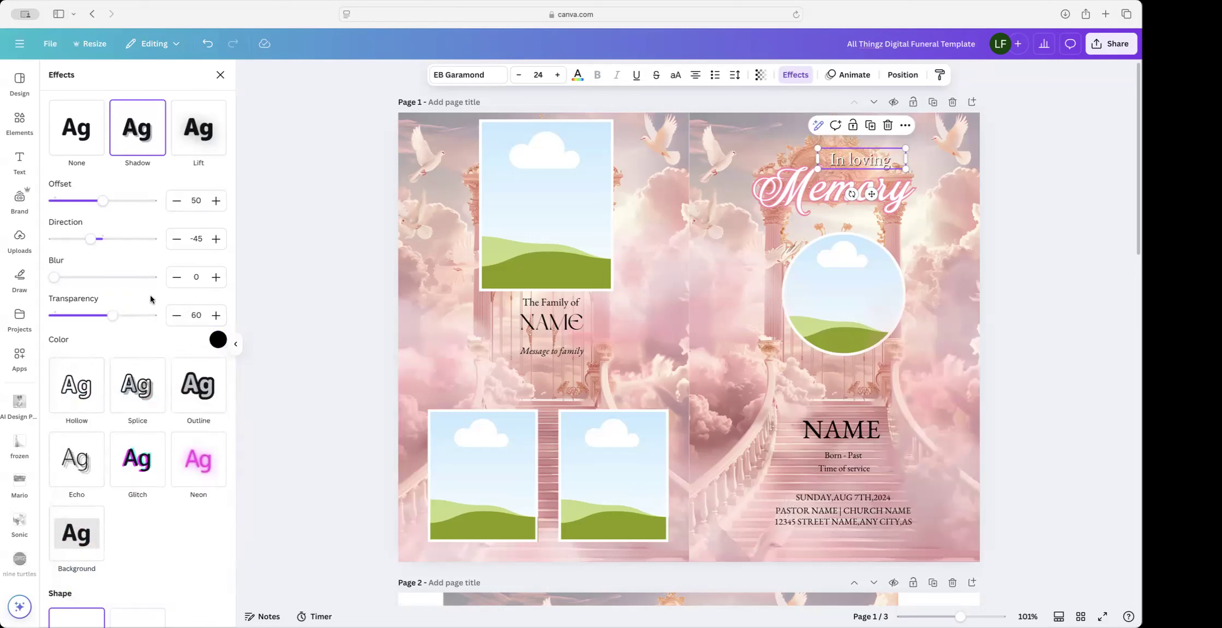
{"action": "left_click", "coordinate": [196, 314]}
{"action": "key", "text": "BackSpace"}
{"action": "key", "text": "BackSpace"}
{"action": "type", "text": "50"}
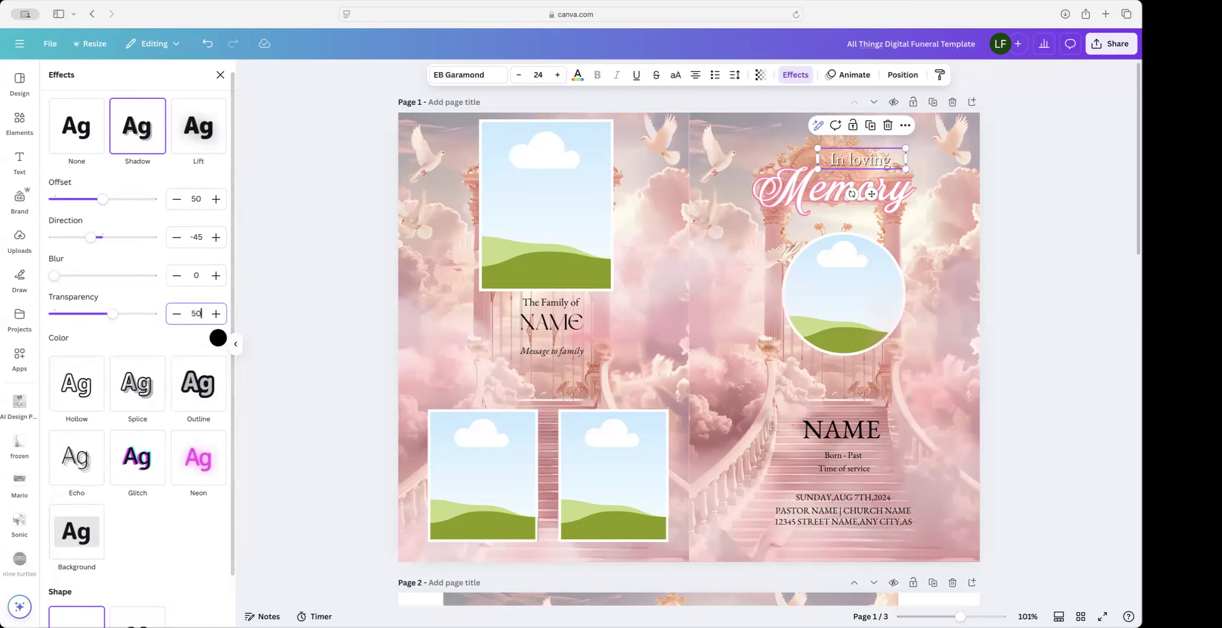
{"action": "left_click", "coordinate": [152, 299]}
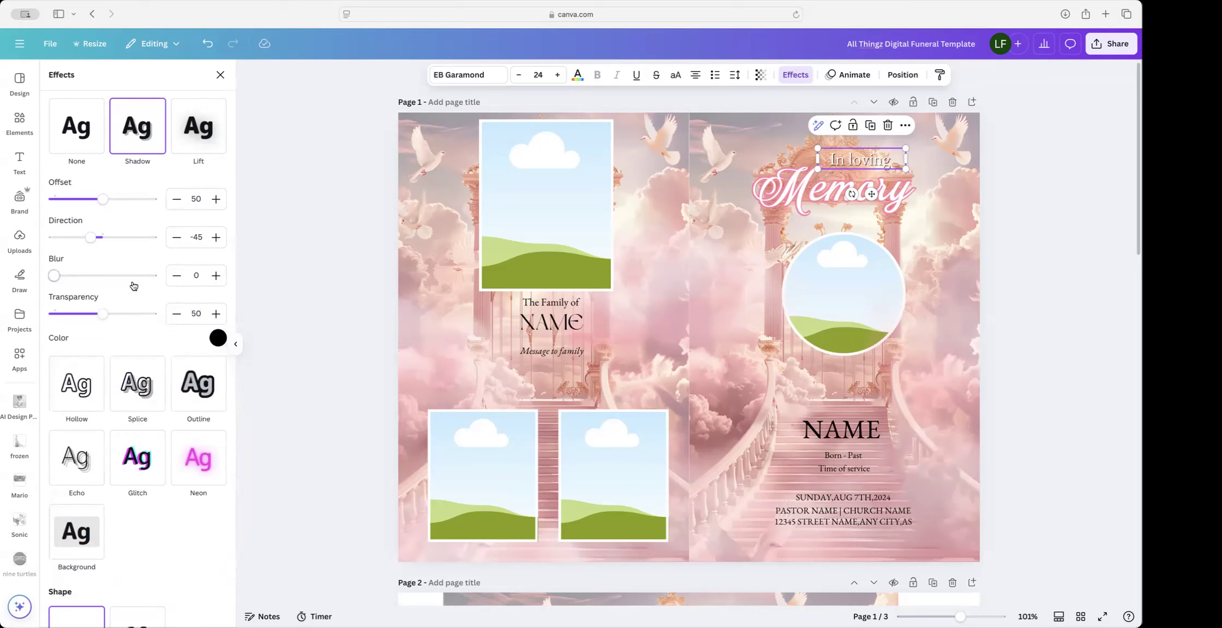
{"action": "left_click_drag", "start_coordinate": [102, 198], "coordinate": [85, 198]}
Step: Move the NAME text group up, duplicate it, and delete the date lines from the original
{"action": "left_click", "coordinate": [838, 430]}
{"action": "left_click_drag", "start_coordinate": [838, 430], "coordinate": [834, 396]}
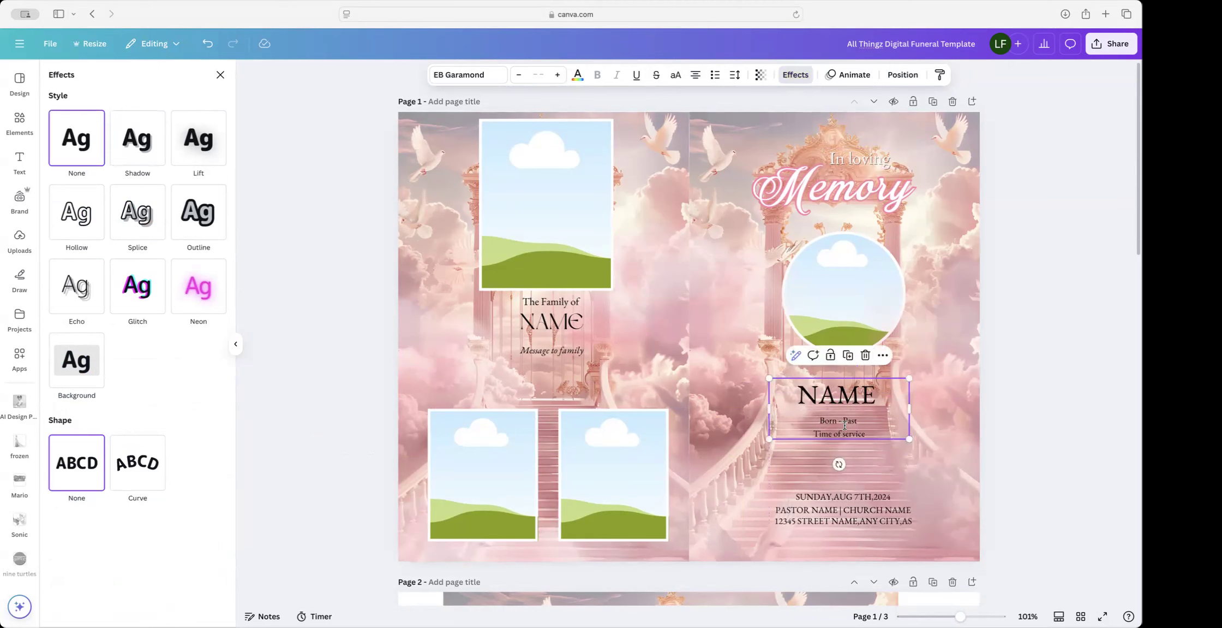
{"action": "left_click", "coordinate": [848, 355]}
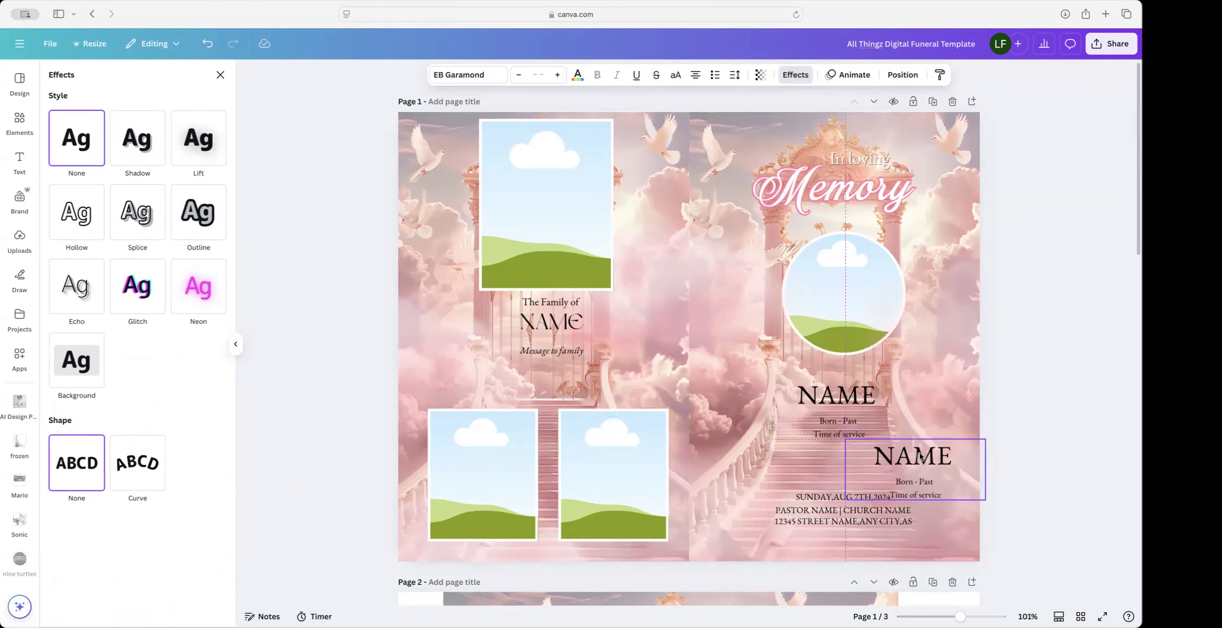
{"action": "left_click", "coordinate": [827, 428]}
{"action": "left_click", "coordinate": [826, 428]}
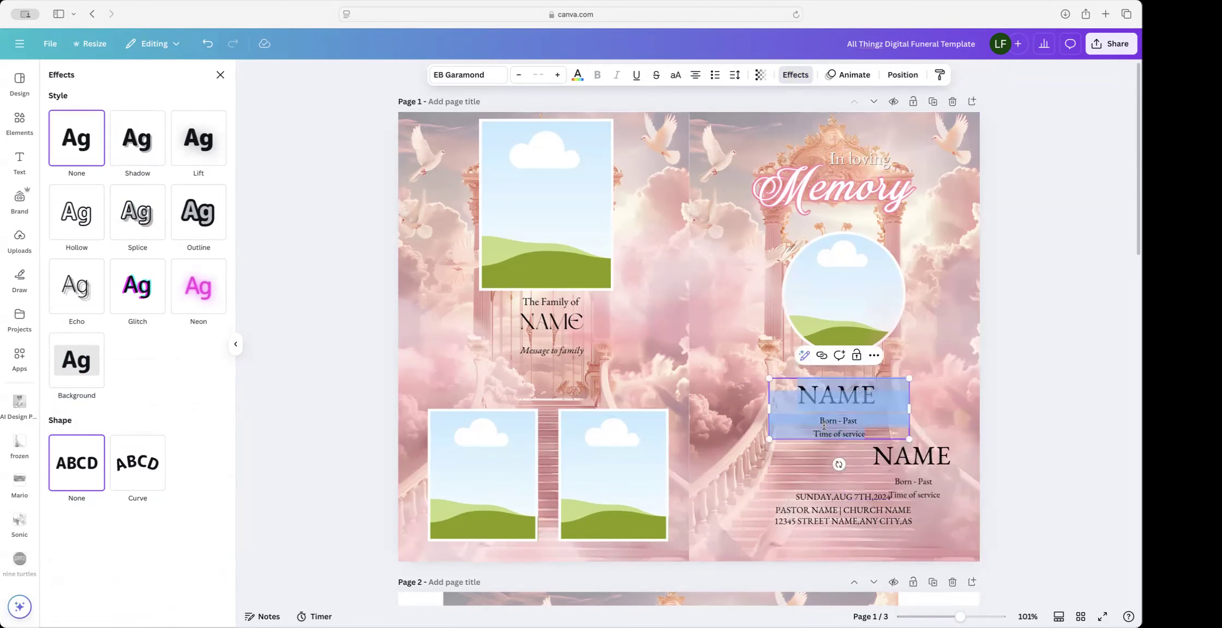
{"action": "left_click", "coordinate": [826, 422]}
{"action": "left_click_drag", "start_coordinate": [817, 421], "coordinate": [866, 434]}
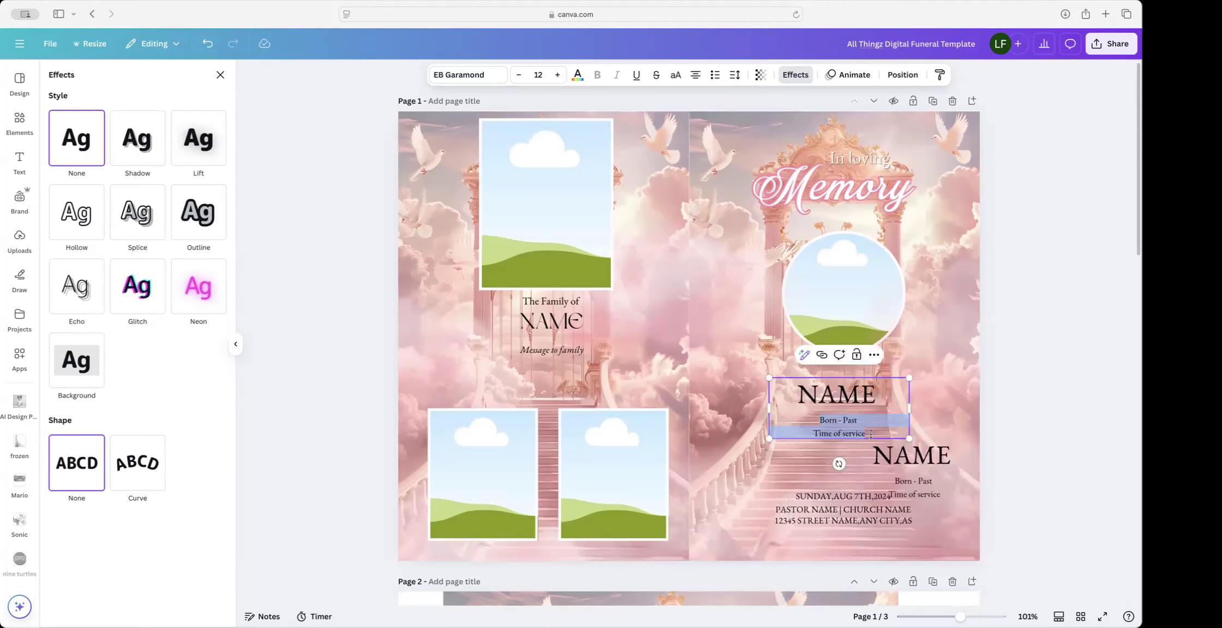
{"action": "key", "text": "BackSpace"}
{"action": "key", "text": "BackSpace"}
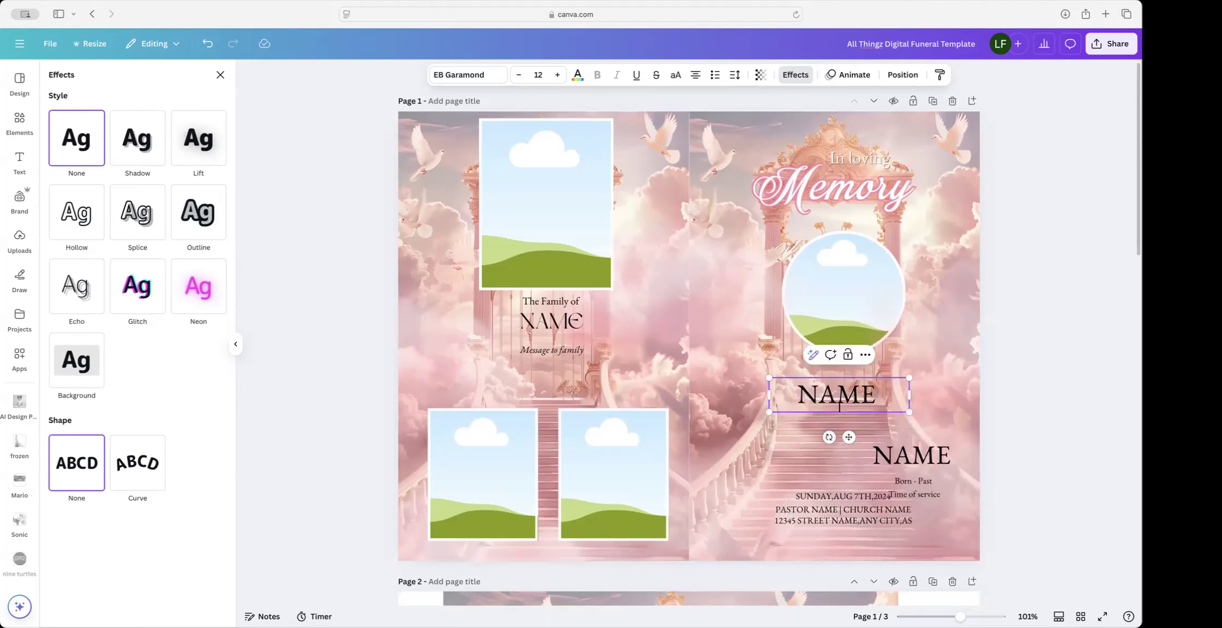
Step: Delete NAME from the duplicate box and move the dates up under the NAME heading
{"action": "left_click", "coordinate": [905, 477]}
{"action": "left_click", "coordinate": [941, 476]}
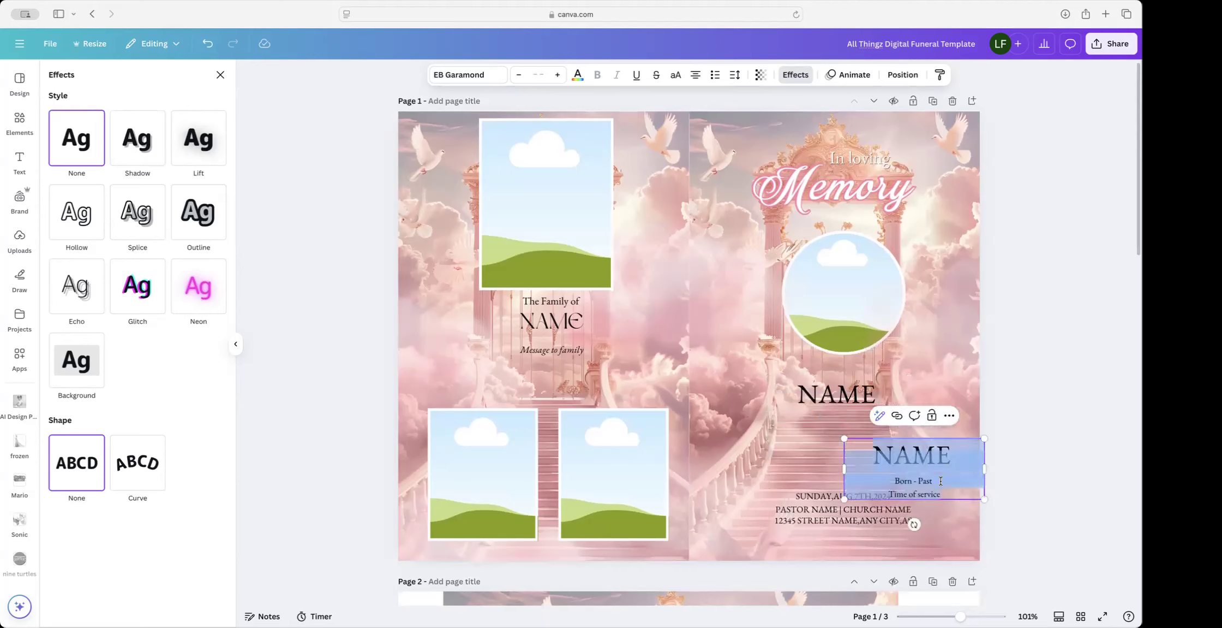
{"action": "left_click", "coordinate": [941, 480]}
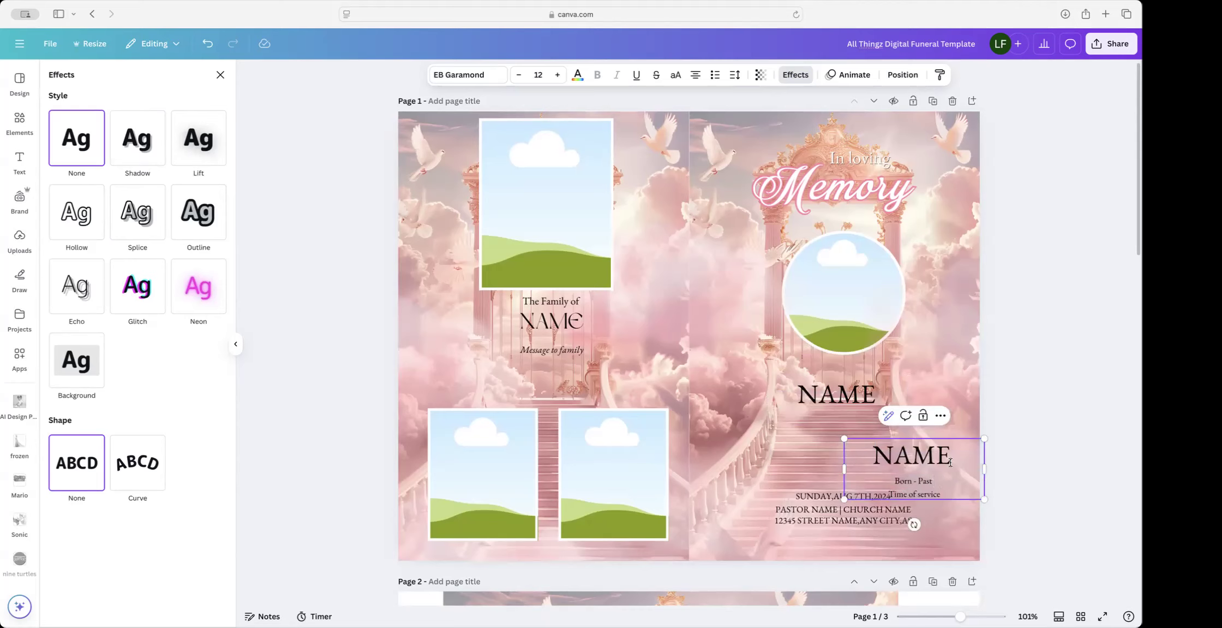
{"action": "double_click", "coordinate": [919, 457]}
{"action": "key", "text": "BackSpace"}
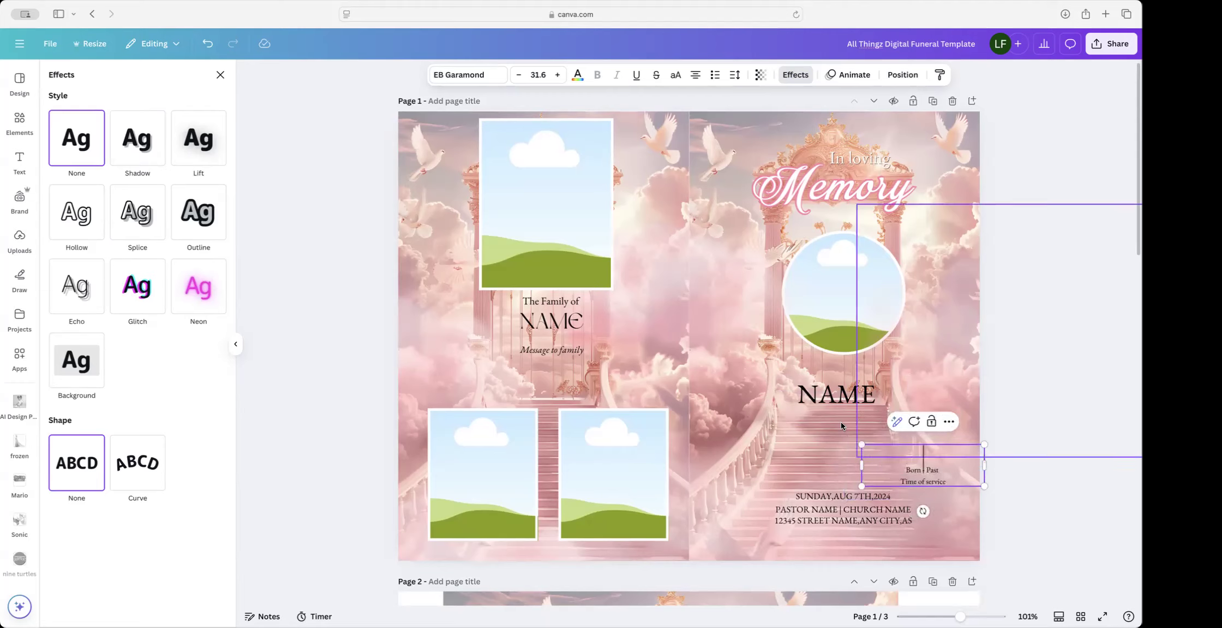
{"action": "left_click", "coordinate": [900, 435]}
{"action": "left_click_drag", "start_coordinate": [927, 467], "coordinate": [846, 438]}
{"action": "left_click", "coordinate": [734, 370]}
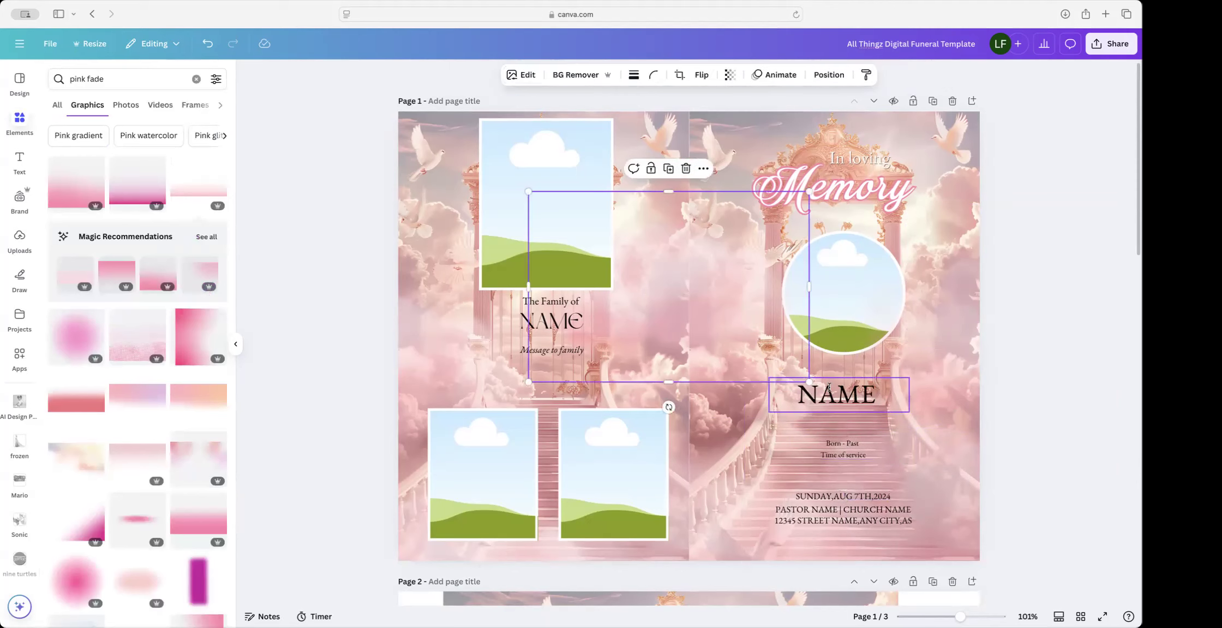
{"action": "left_click", "coordinate": [830, 393]}
Step: Replace the NAME placeholder with the deceased's full name and widen the box to one line
{"action": "double_click", "coordinate": [830, 392]}
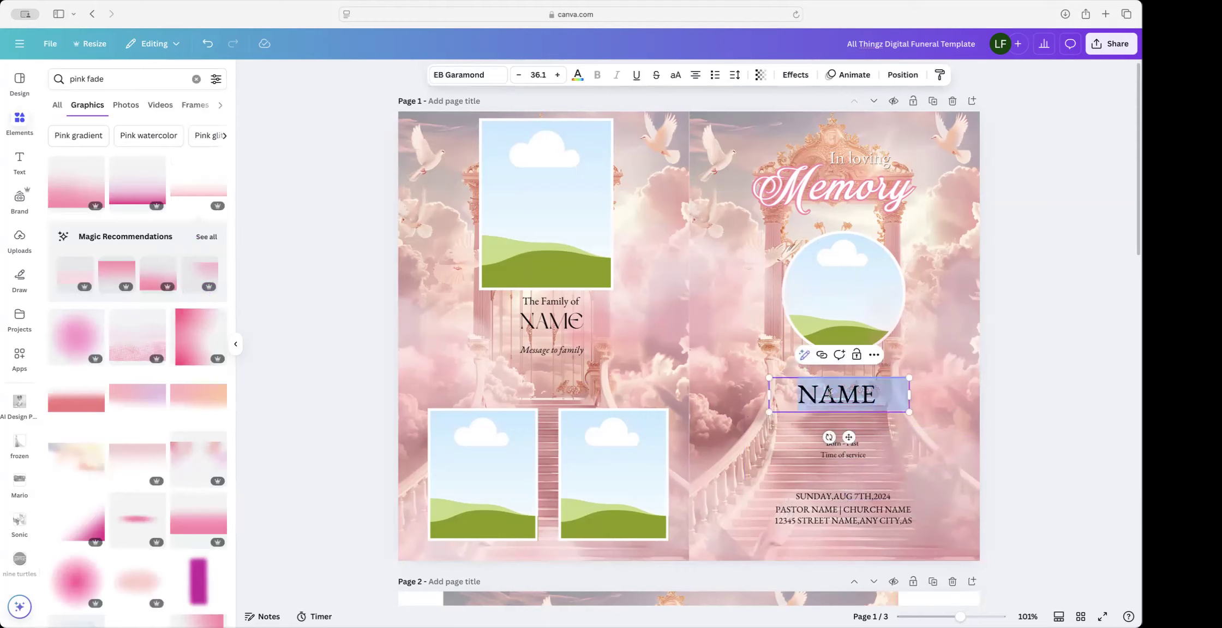
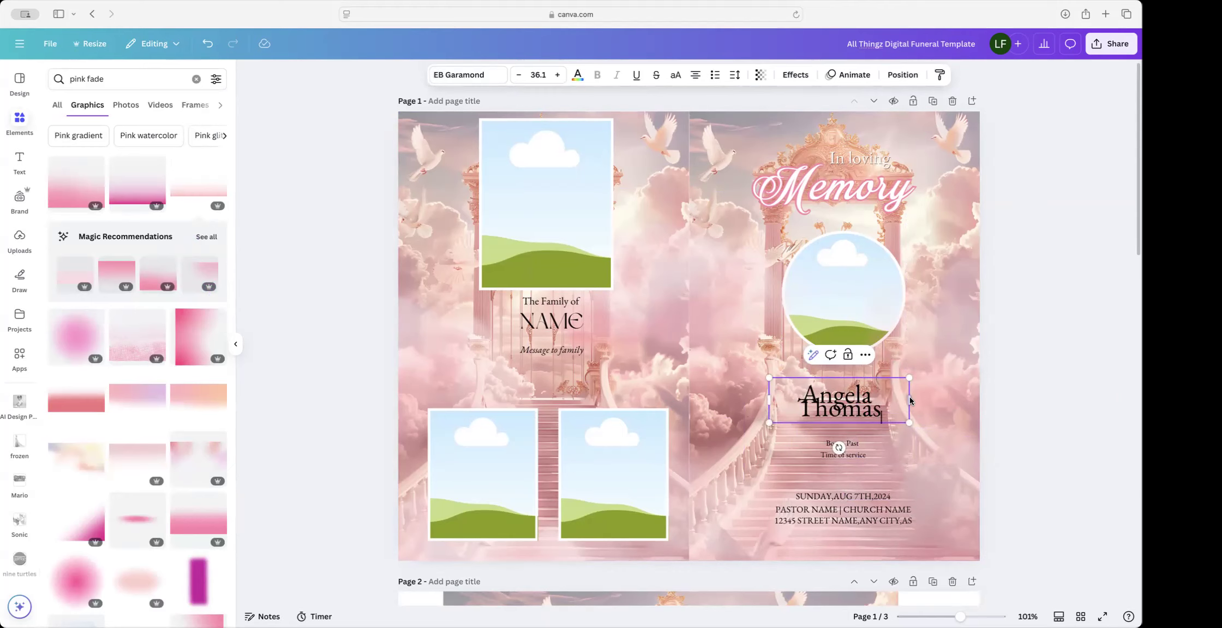
{"action": "left_click_drag", "start_coordinate": [909, 399], "coordinate": [956, 397]}
{"action": "left_click_drag", "start_coordinate": [528, 191], "coordinate": [813, 392]}
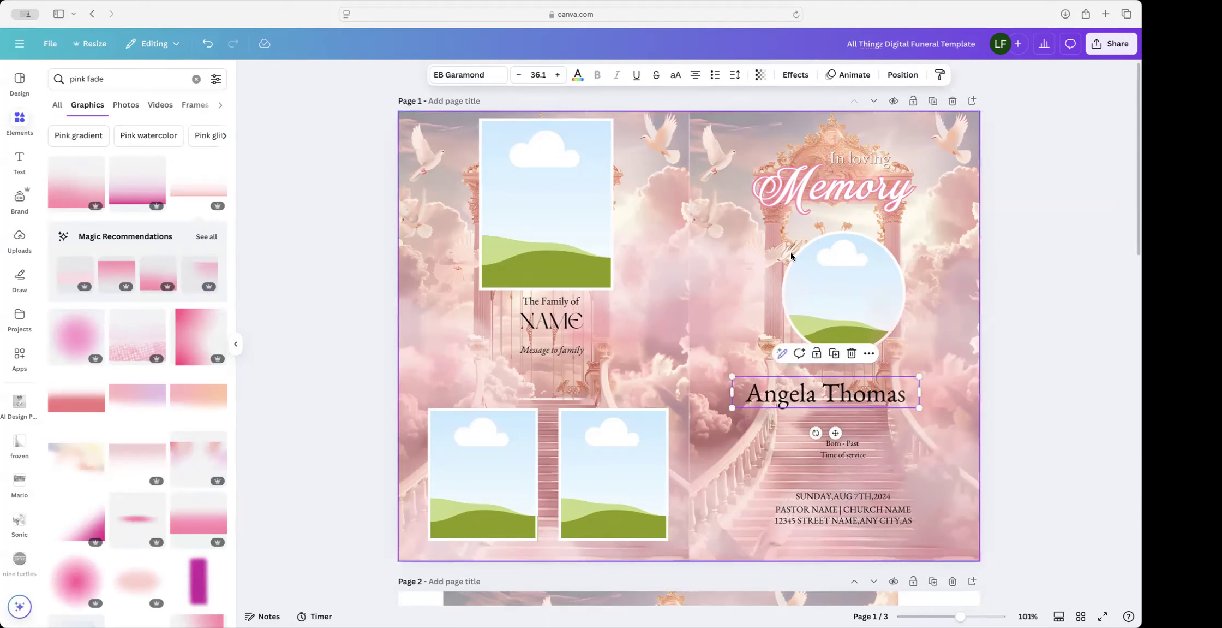
Step: Make the name white and give it a black drop shadow with offset 33
{"action": "left_click", "coordinate": [577, 74]}
{"action": "left_click", "coordinate": [183, 158]}
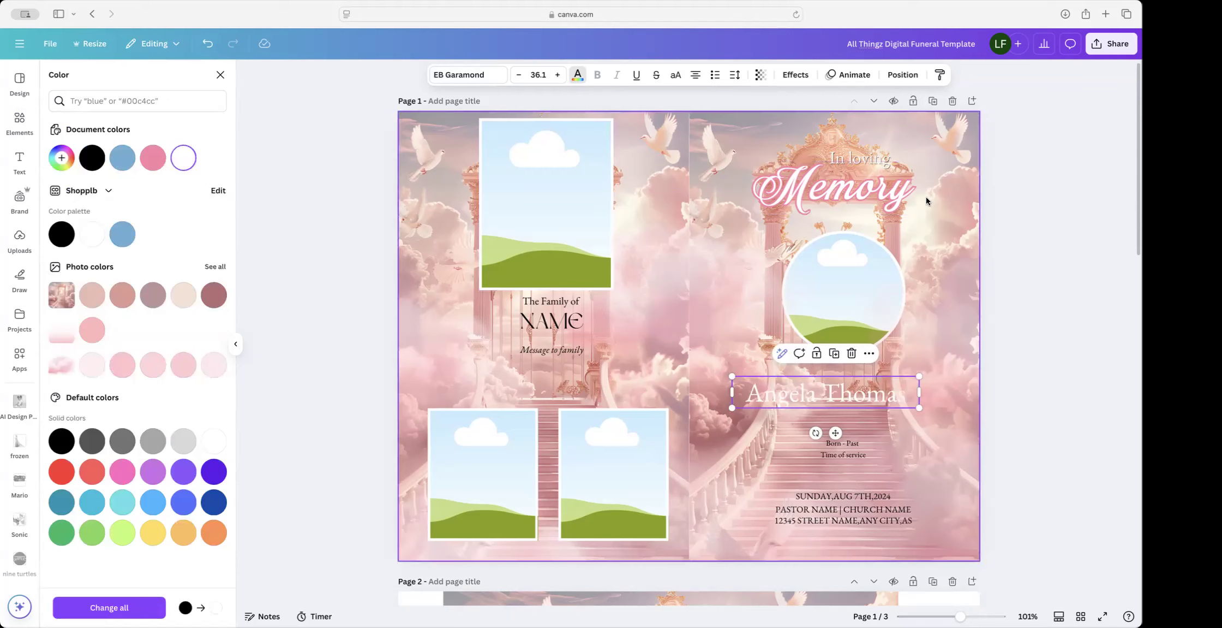
{"action": "left_click", "coordinate": [795, 76]}
{"action": "left_click", "coordinate": [141, 139]}
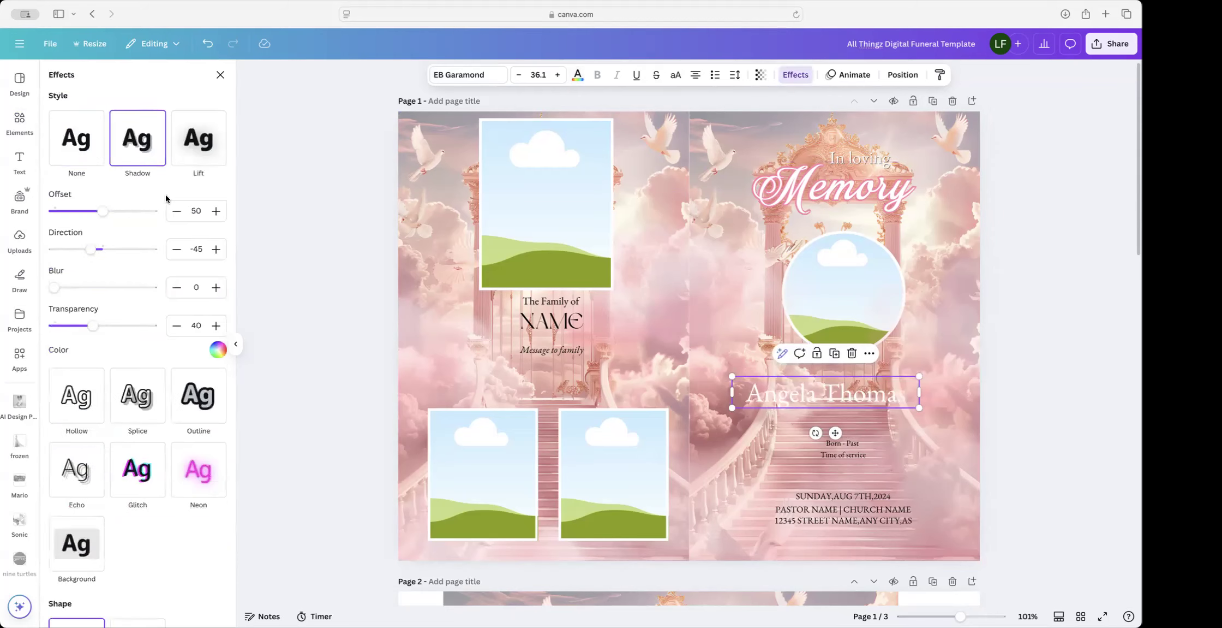
{"action": "scroll", "coordinate": [192, 207], "scroll_direction": "down", "scroll_amount": 1}
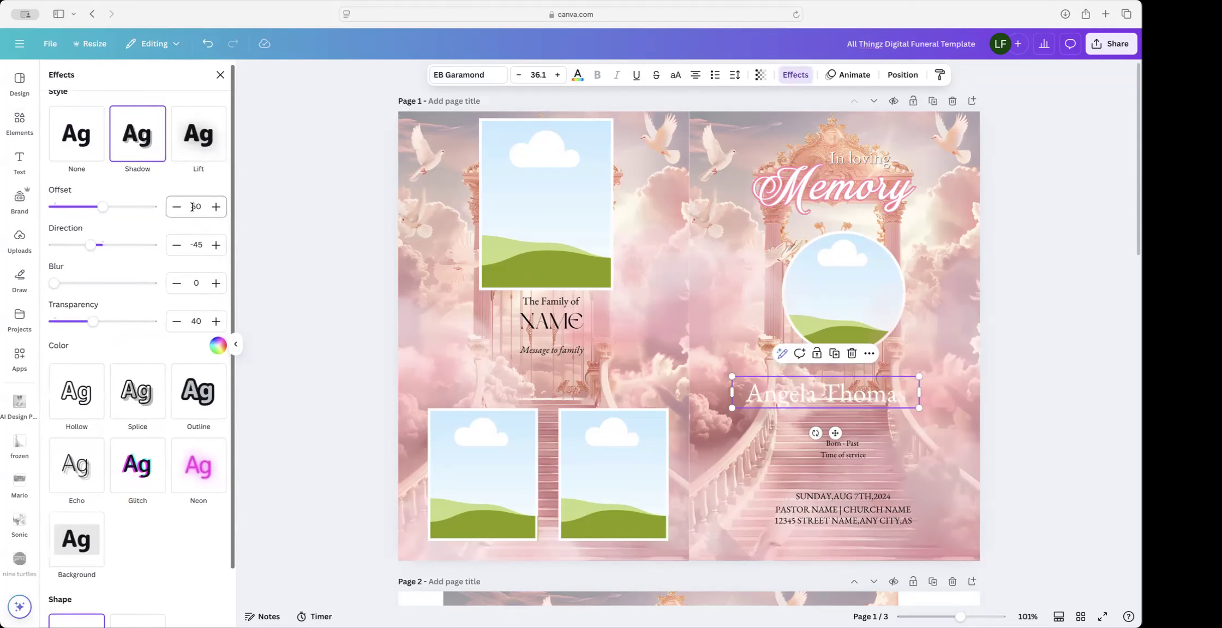
{"action": "left_click", "coordinate": [193, 203]}
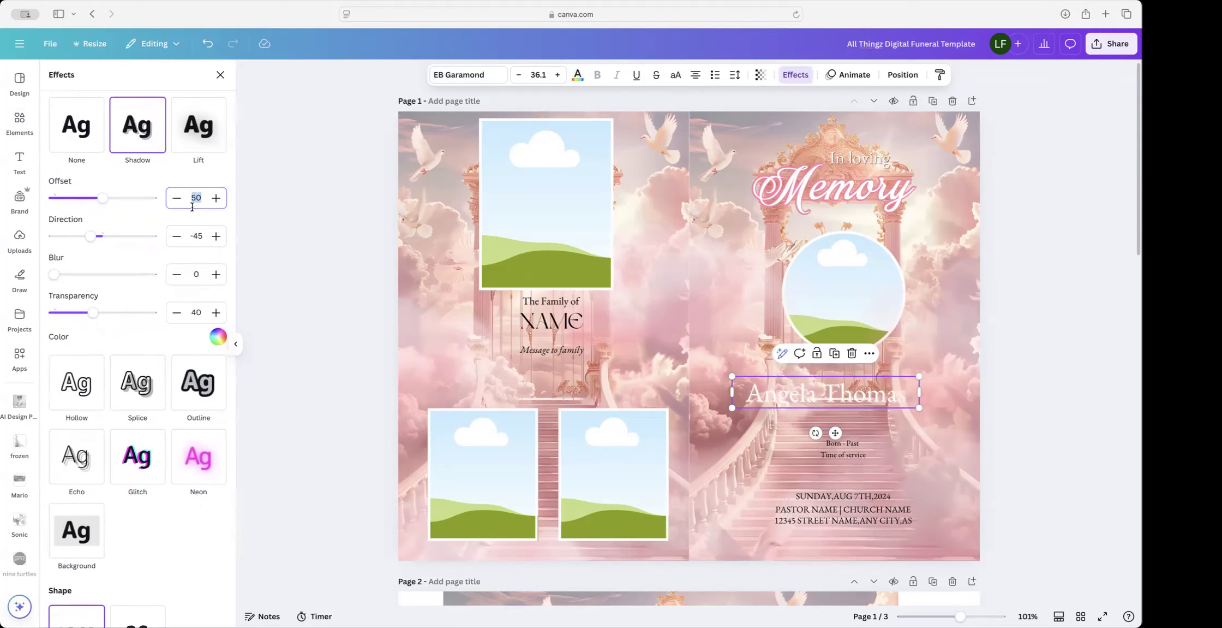
{"action": "type", "text": "33"}
{"action": "left_click", "coordinate": [217, 336]}
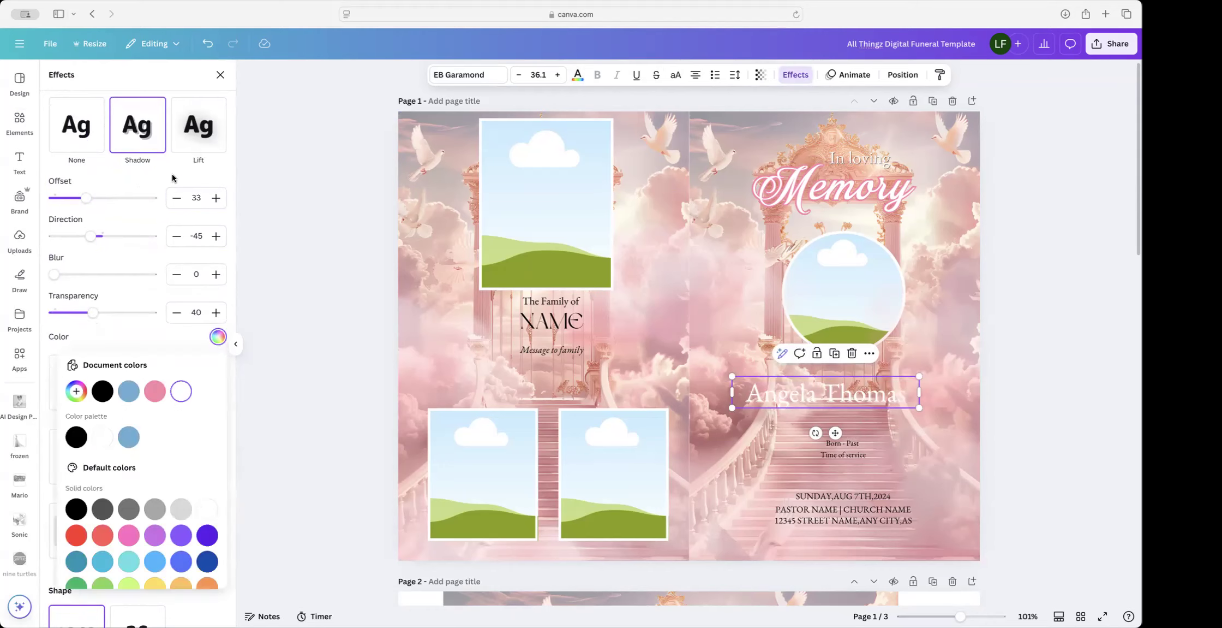
{"action": "left_click", "coordinate": [103, 391]}
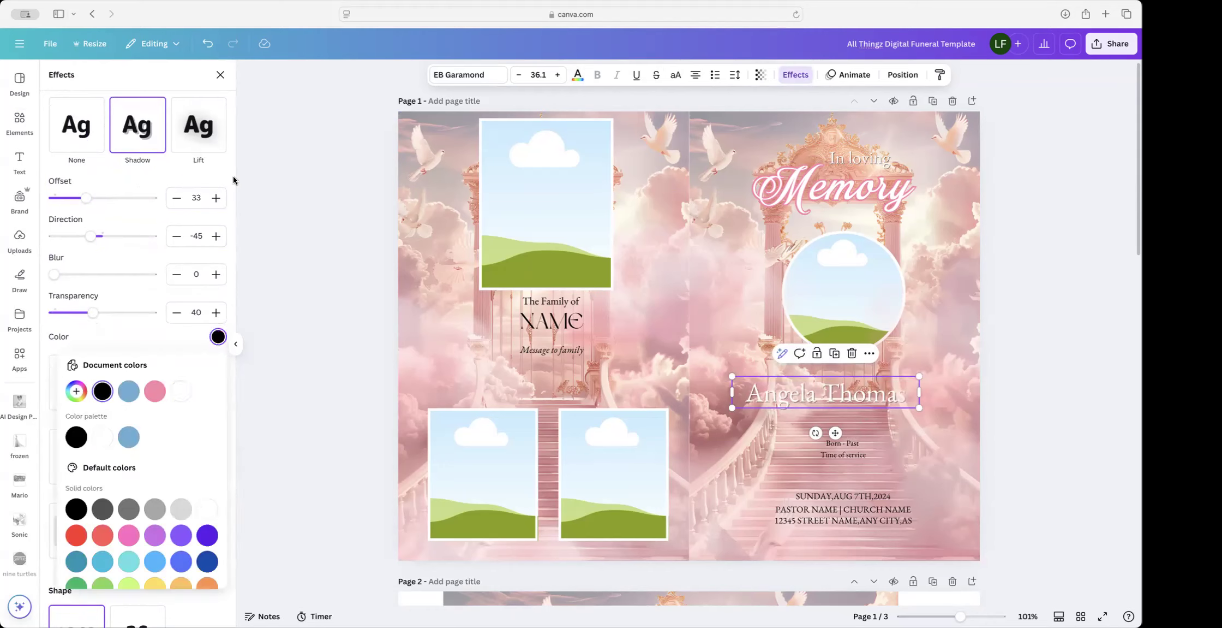
Step: Set the name shadow's transparency to 100
{"action": "left_click", "coordinate": [197, 310]}
{"action": "scroll", "coordinate": [196, 310], "scroll_direction": "up", "scroll_amount": 1}
{"action": "double_click", "coordinate": [197, 310]}
{"action": "type", "text": "50"}
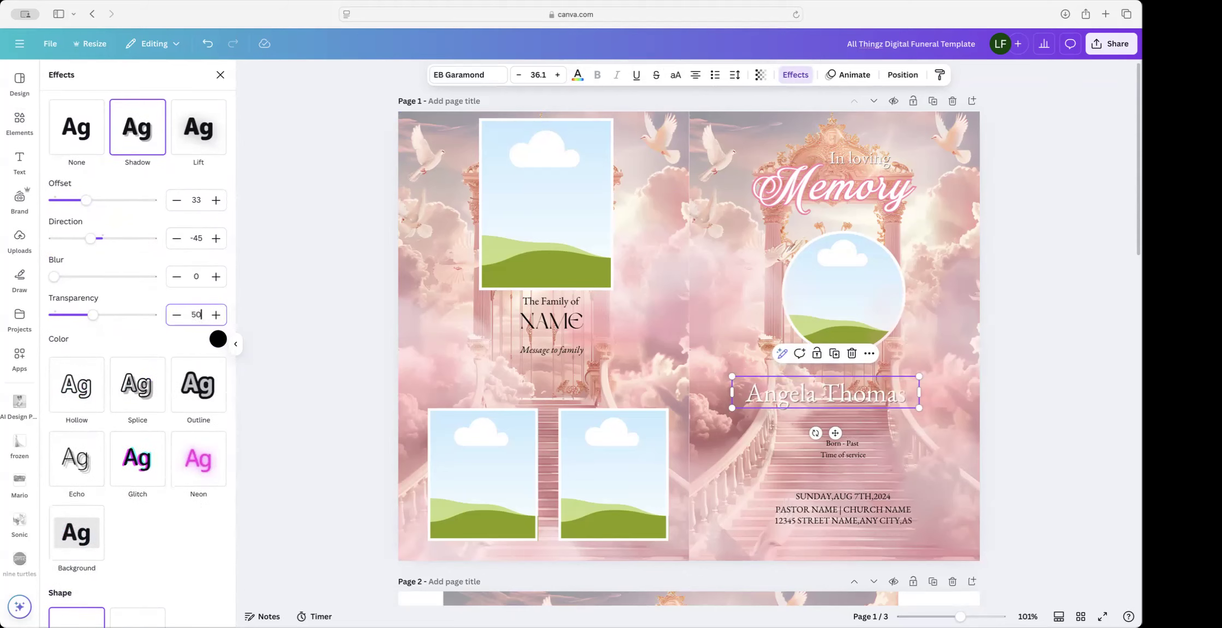
{"action": "scroll", "coordinate": [187, 310], "scroll_direction": "up", "scroll_amount": 1}
{"action": "left_click", "coordinate": [152, 328]}
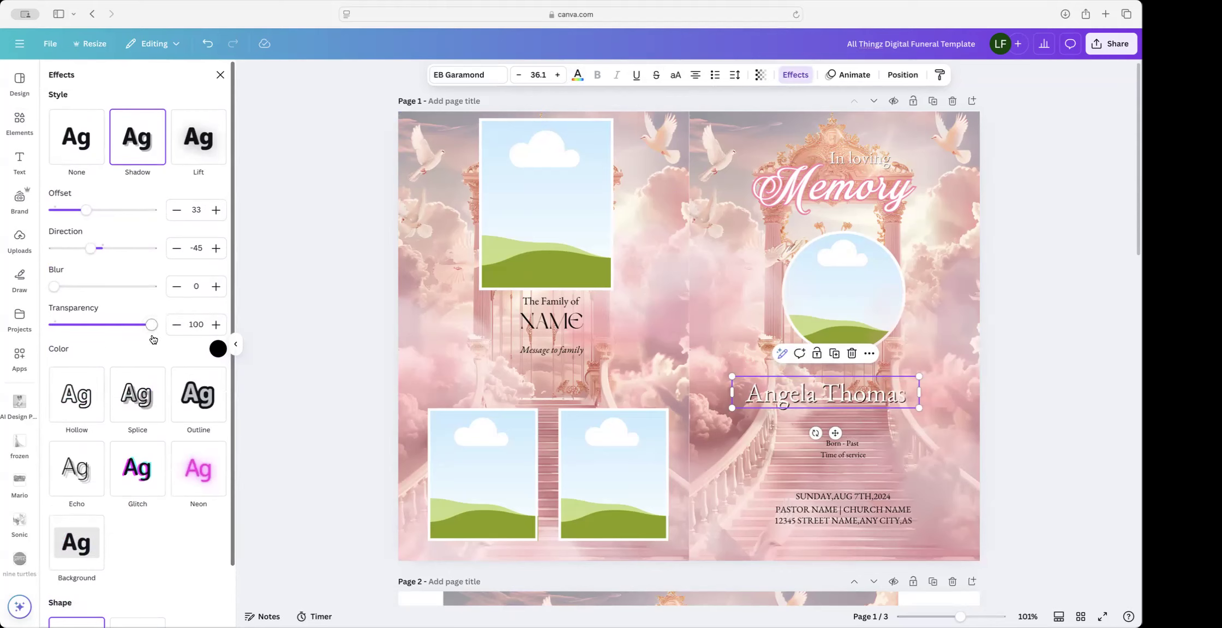
Step: Enlarge the name and centre it below the circular photo, keeping a black shadow after trying pink
{"action": "left_click_drag", "start_coordinate": [841, 397], "coordinate": [846, 402]}
{"action": "left_click_drag", "start_coordinate": [926, 382], "coordinate": [958, 376]}
{"action": "left_click_drag", "start_coordinate": [871, 392], "coordinate": [865, 388]}
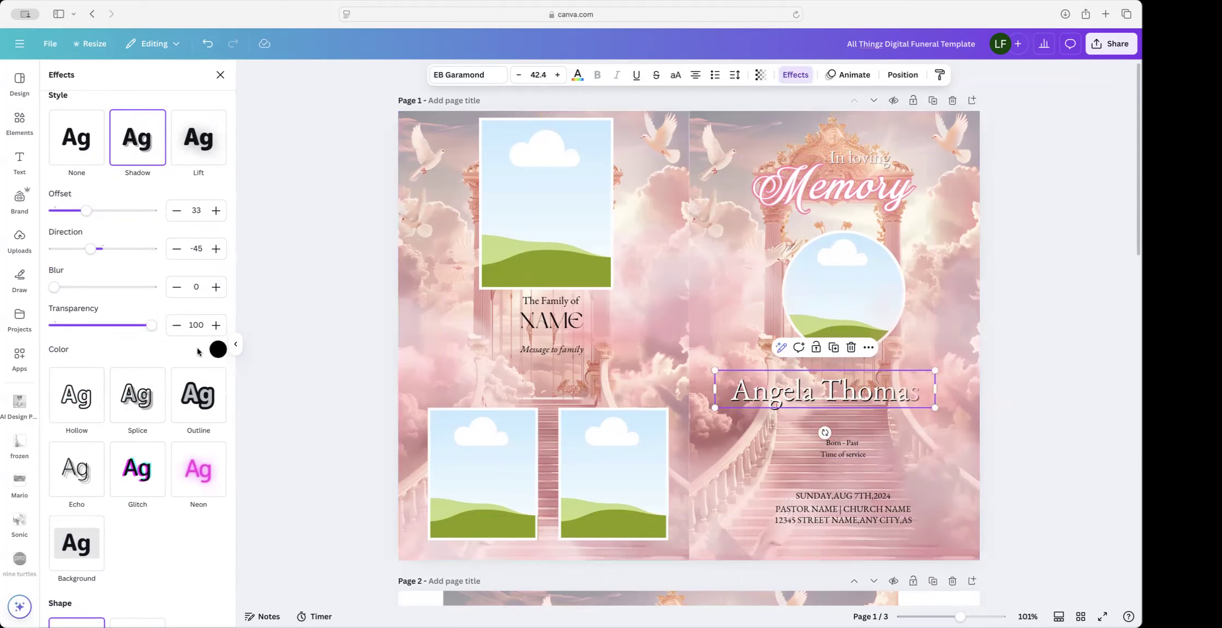
{"action": "left_click", "coordinate": [219, 350]}
{"action": "left_click", "coordinate": [155, 404]}
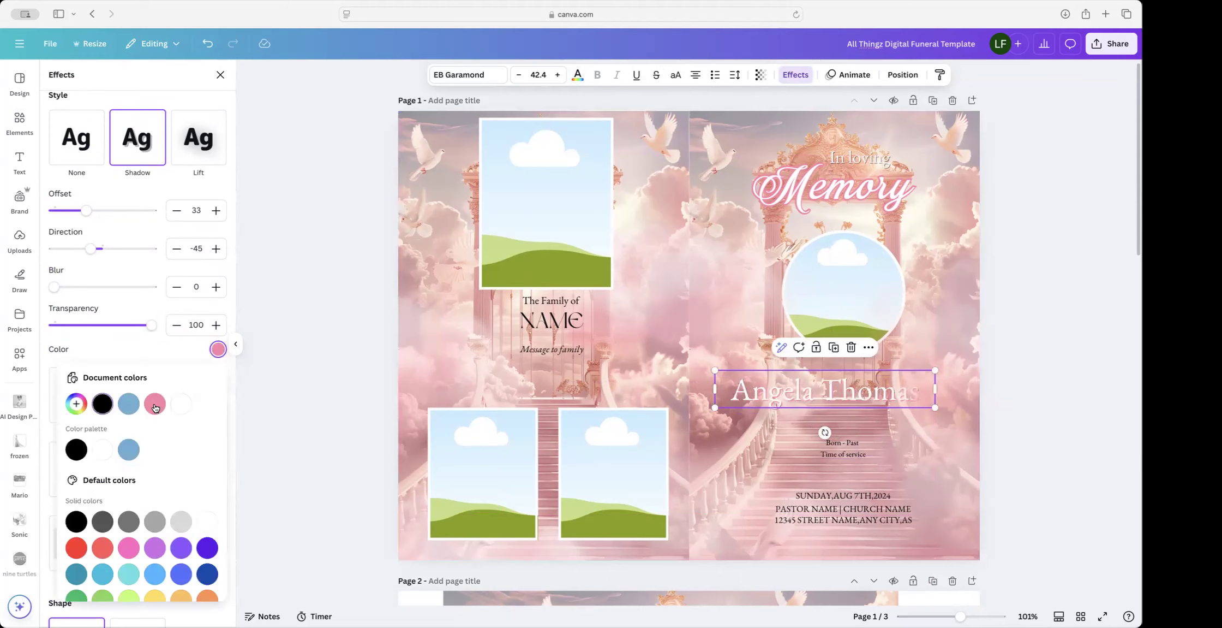
{"action": "left_click", "coordinate": [103, 403]}
Step: Enlarge the dates text box and move it into place below the name
{"action": "left_click", "coordinate": [825, 434]}
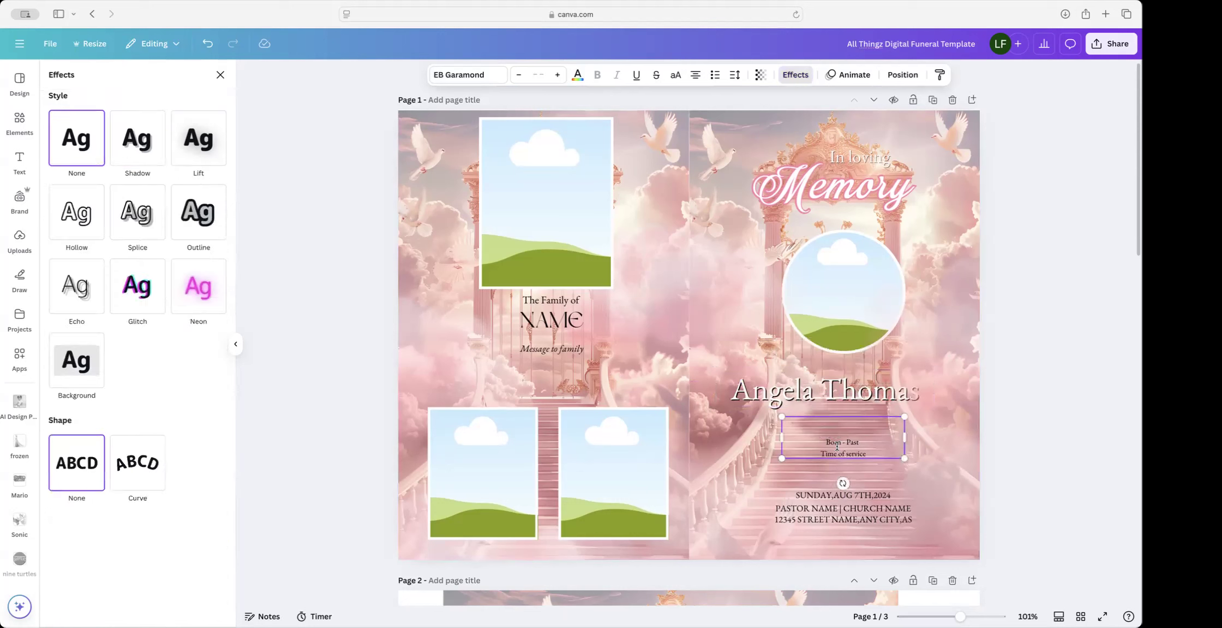
{"action": "left_click_drag", "start_coordinate": [781, 416], "coordinate": [701, 402]}
{"action": "left_click_drag", "start_coordinate": [832, 434], "coordinate": [860, 441]}
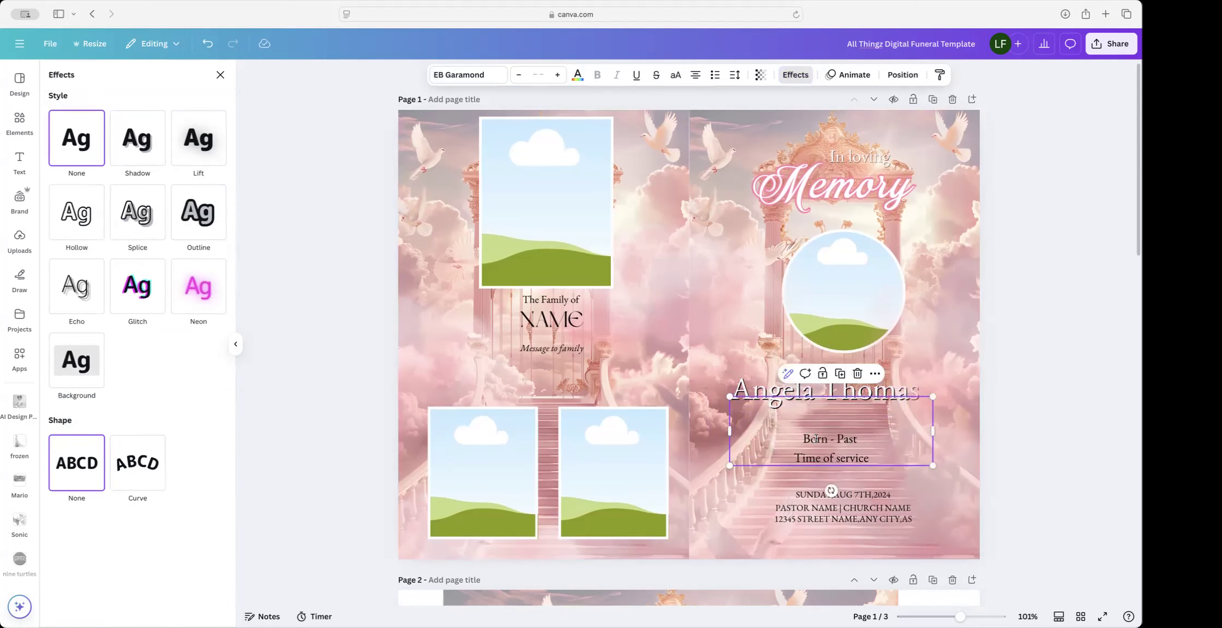
Step: Replace Born and Past with June 12th,1985 and February 05,2025
{"action": "double_click", "coordinate": [817, 438]}
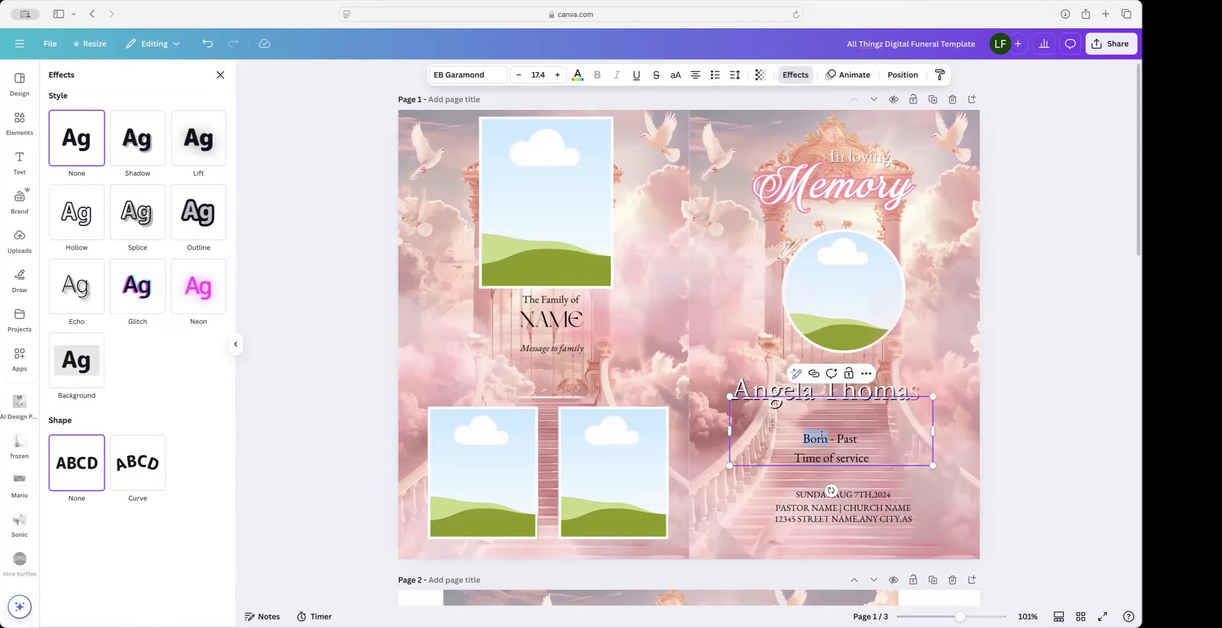
{"action": "type", "text": "June 12"}
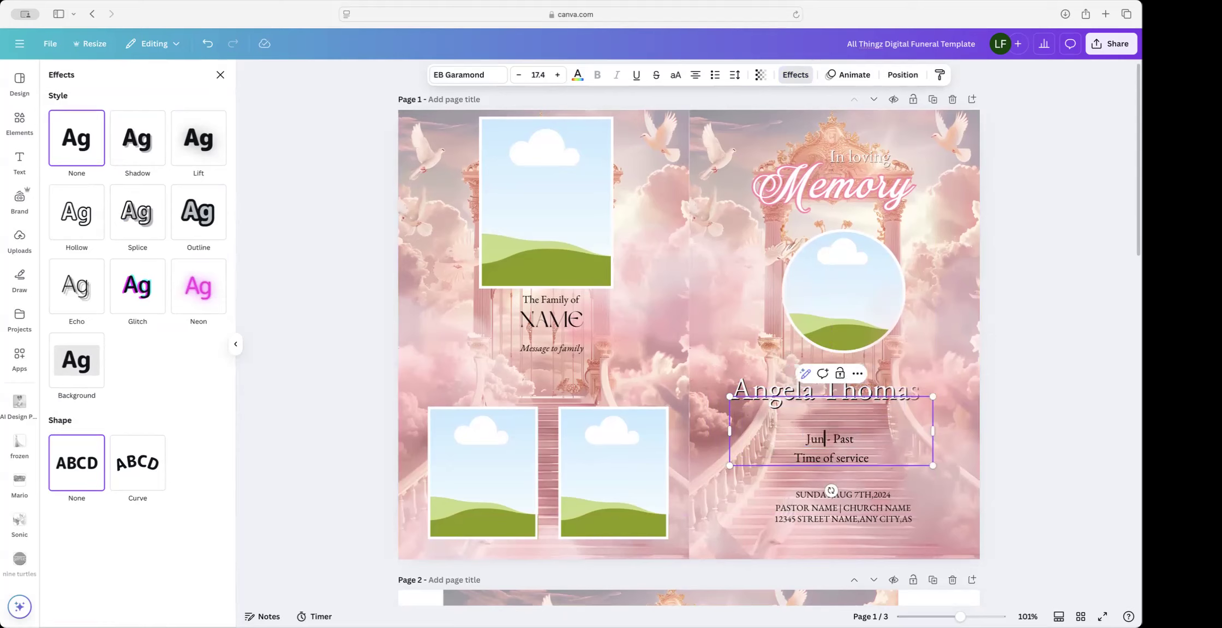
{"action": "type", "text": "th,1985"}
{"action": "double_click", "coordinate": [878, 439]}
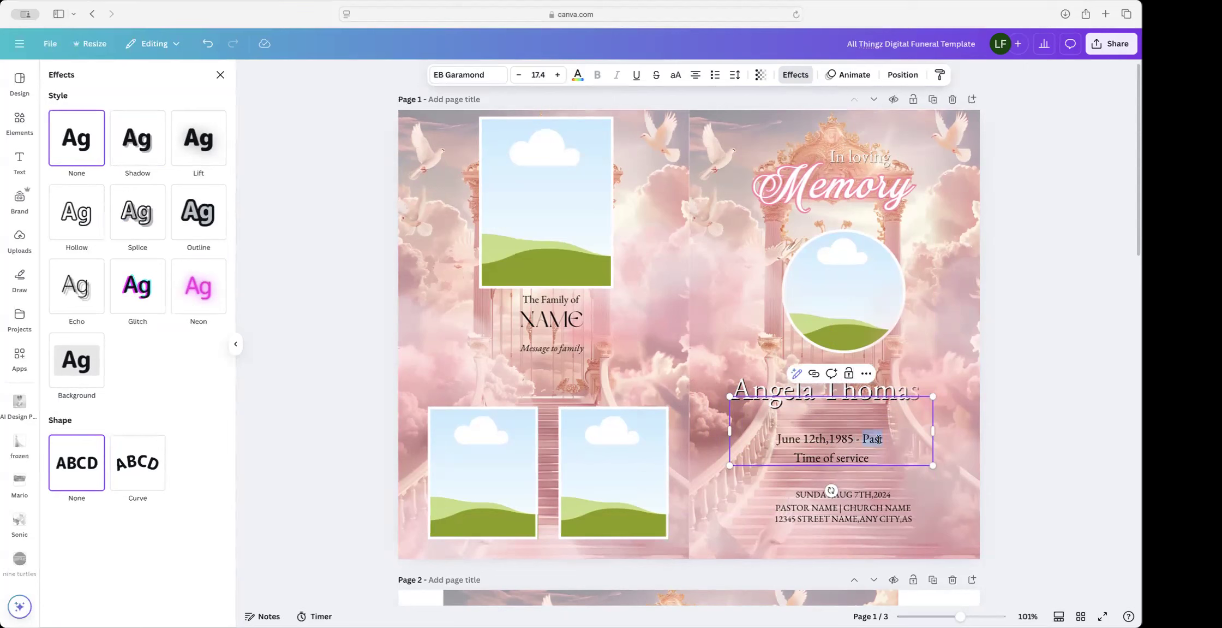
{"action": "type", "text": "Feb"}
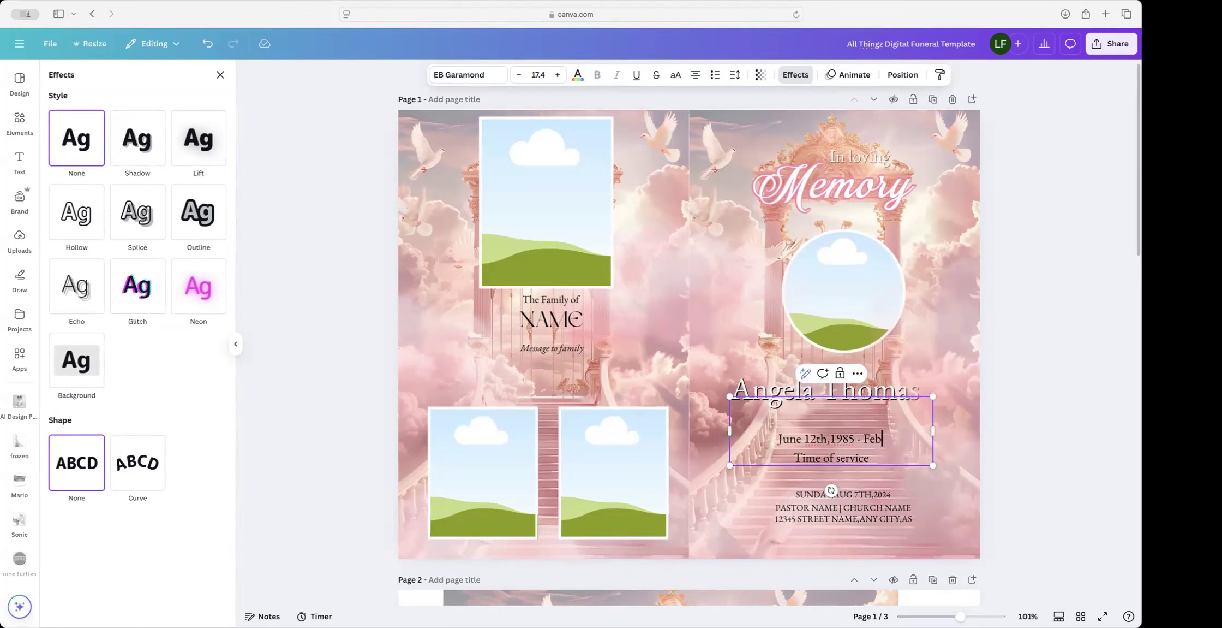
{"action": "type", "text": "ruary"}
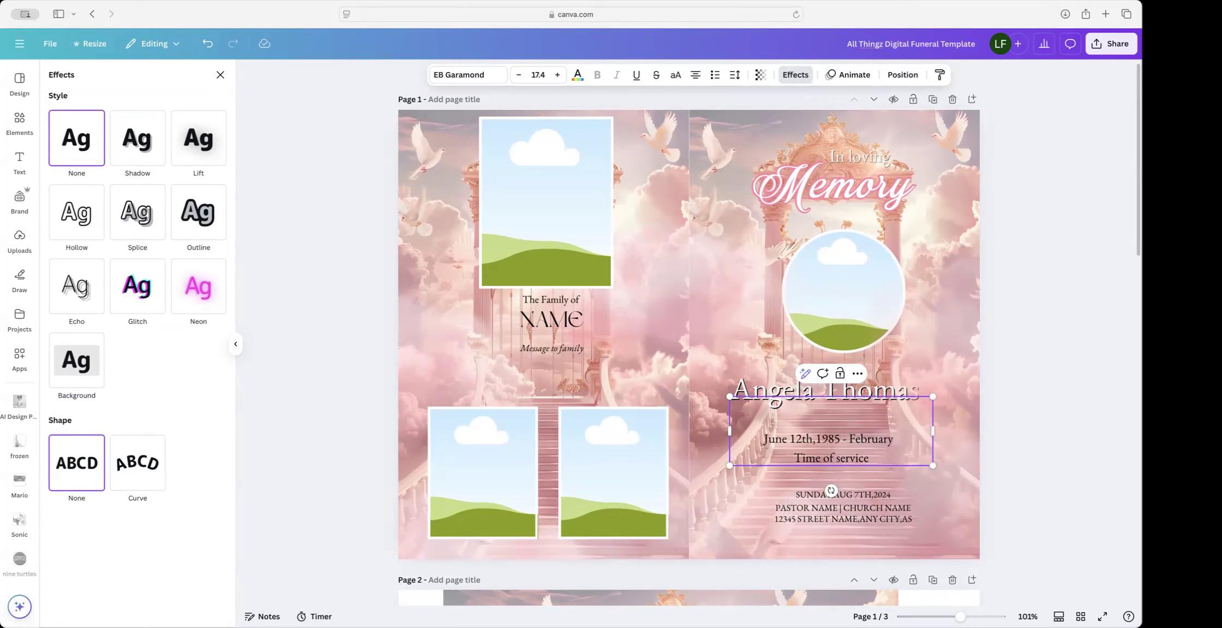
{"action": "type", "text": " 05"}
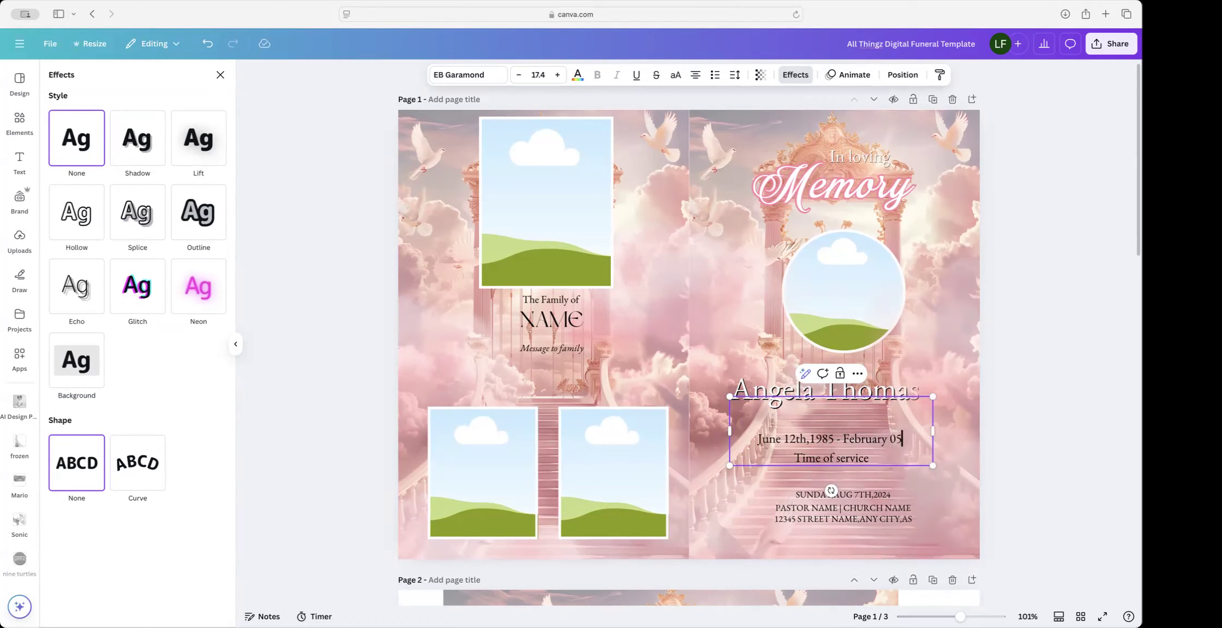
{"action": "type", "text": ",2025"}
{"action": "scroll", "coordinate": [857, 463], "scroll_direction": "down", "scroll_amount": 1}
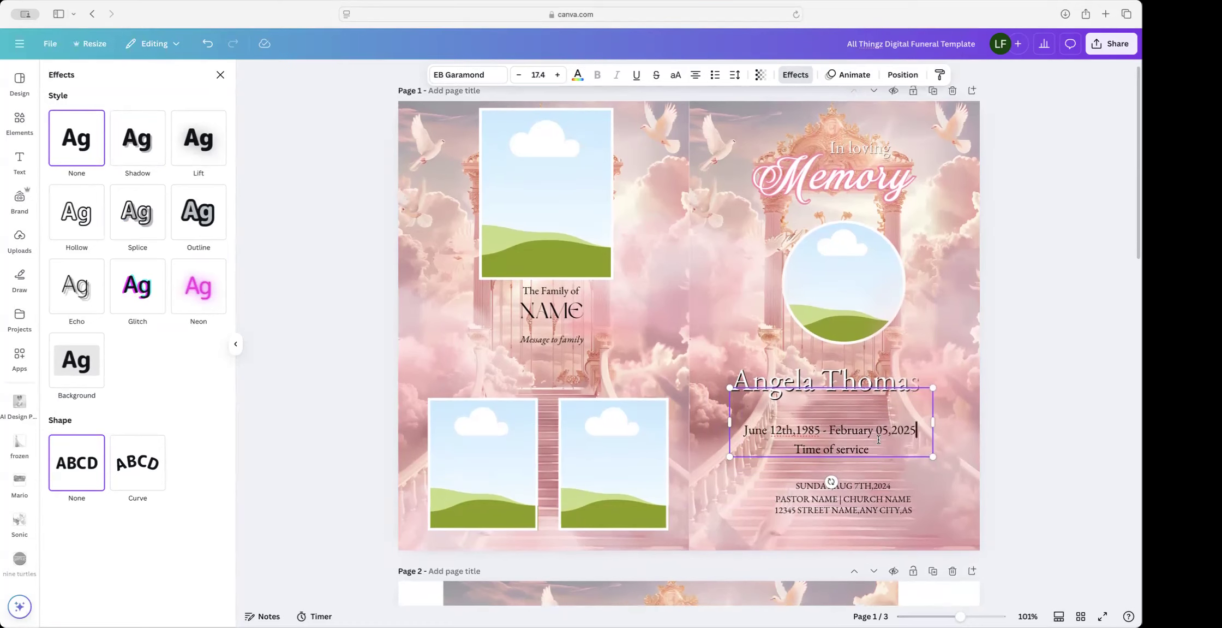
{"action": "left_click", "coordinate": [853, 462]}
{"action": "left_click", "coordinate": [850, 442]}
Step: Replace the Time of service line with 10:00am
{"action": "triple_click", "coordinate": [849, 442]}
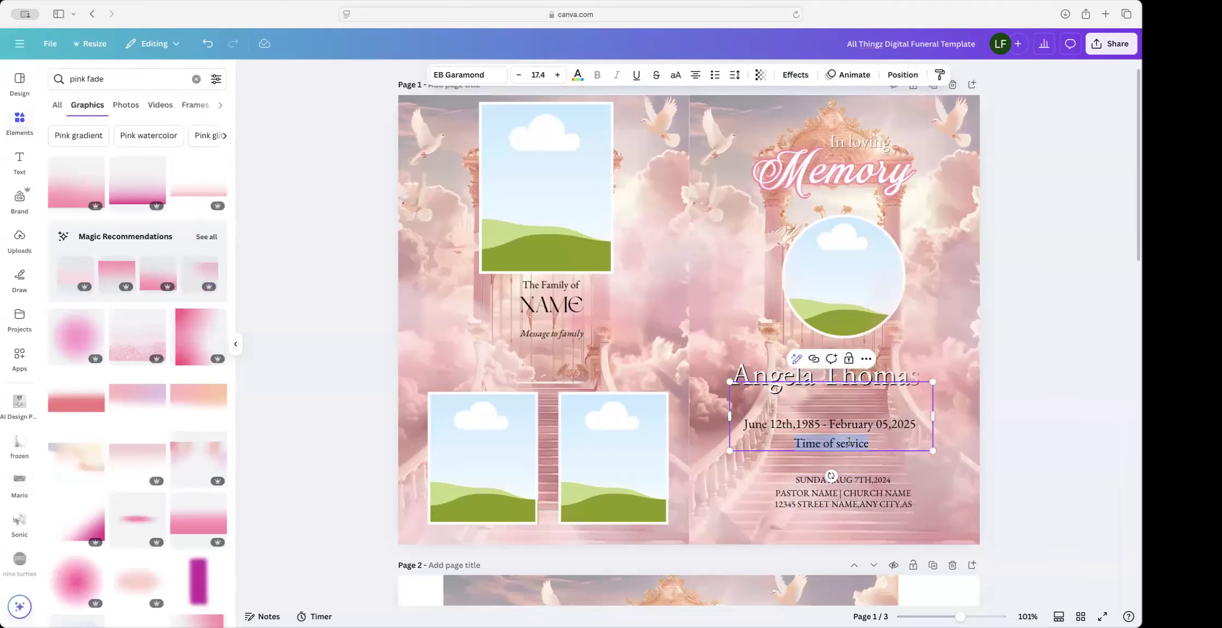
{"action": "type", "text": "10"}
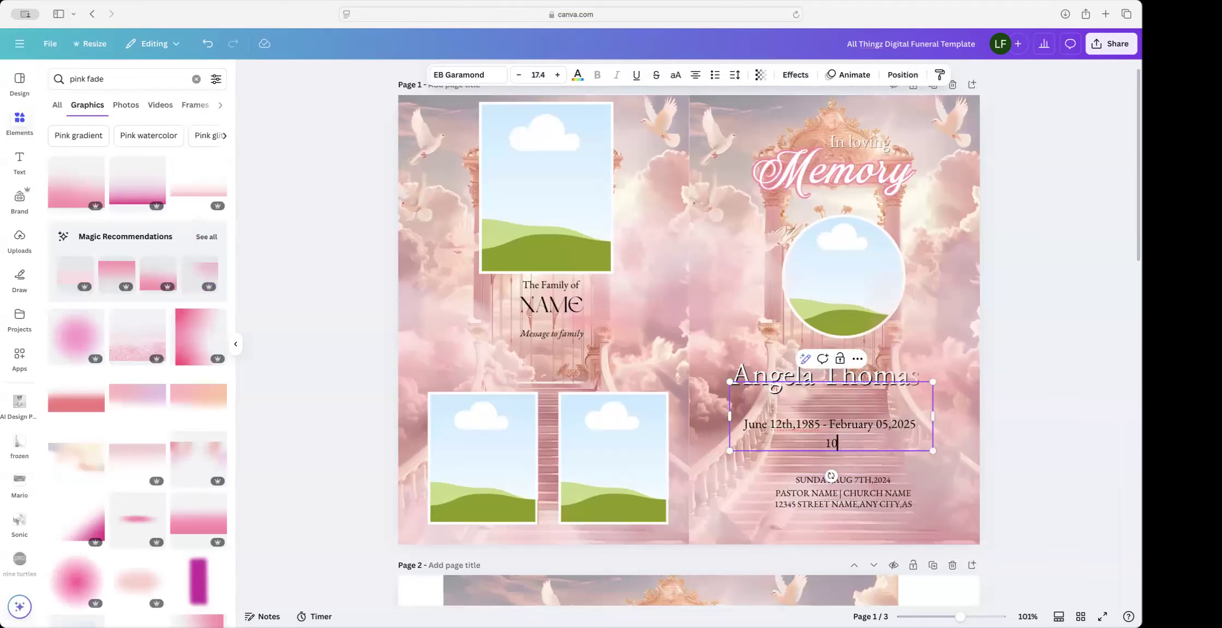
{"action": "type", "text": ":10"}
{"action": "key", "text": "BackSpace"}
{"action": "key", "text": "BackSpace"}
{"action": "type", "text": "00am"}
Step: Enlarge the service details block and shift it slightly left
{"action": "scroll", "coordinate": [923, 497], "scroll_direction": "up", "scroll_amount": 1}
{"action": "left_click_drag", "start_coordinate": [889, 503], "coordinate": [866, 506]}
{"action": "left_click", "coordinate": [1018, 335]}
{"action": "left_click", "coordinate": [842, 506]}
{"action": "left_click_drag", "start_coordinate": [896, 479], "coordinate": [919, 474]}
{"action": "left_click_drag", "start_coordinate": [867, 506], "coordinate": [856, 500]}
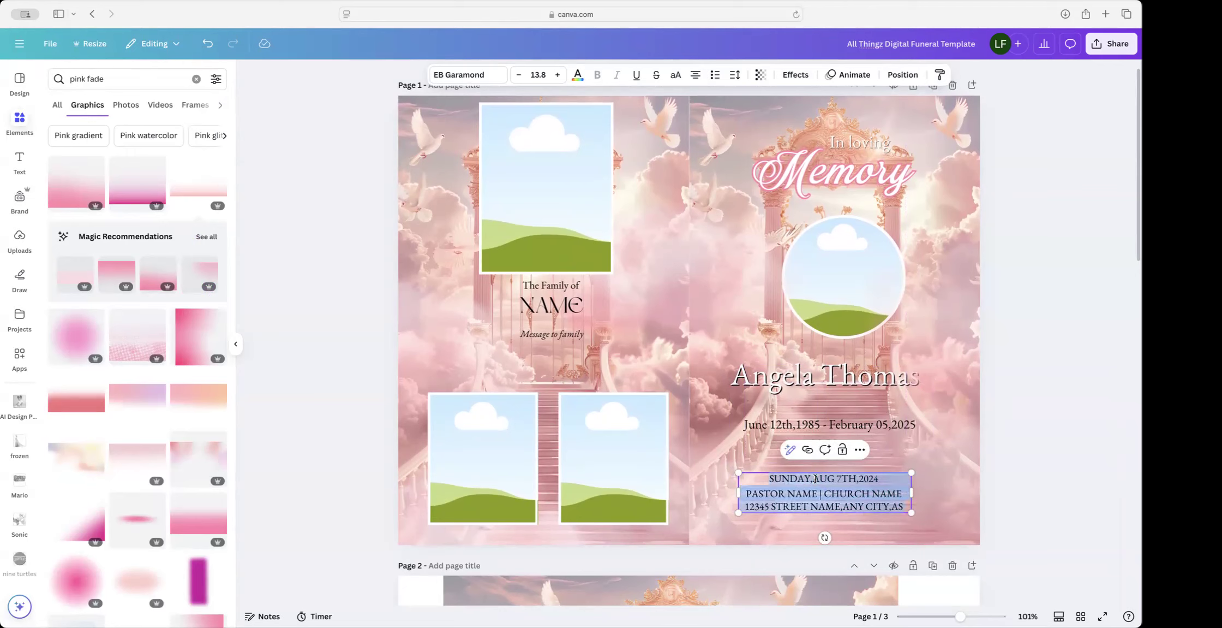
Step: Change the service date's month from AUG to Feb, the day to 9 and the year to 2025
{"action": "left_click_drag", "start_coordinate": [813, 479], "coordinate": [839, 477]}
{"action": "scroll", "coordinate": [838, 478], "scroll_direction": "up", "scroll_amount": 1}
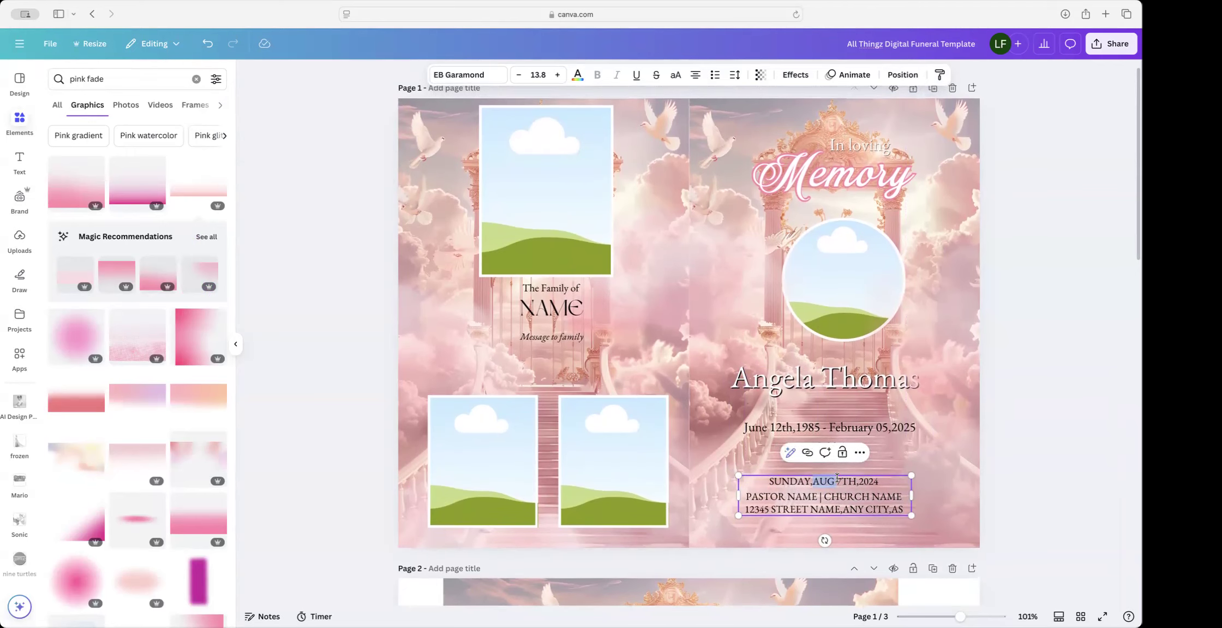
{"action": "type", "text": "F"}
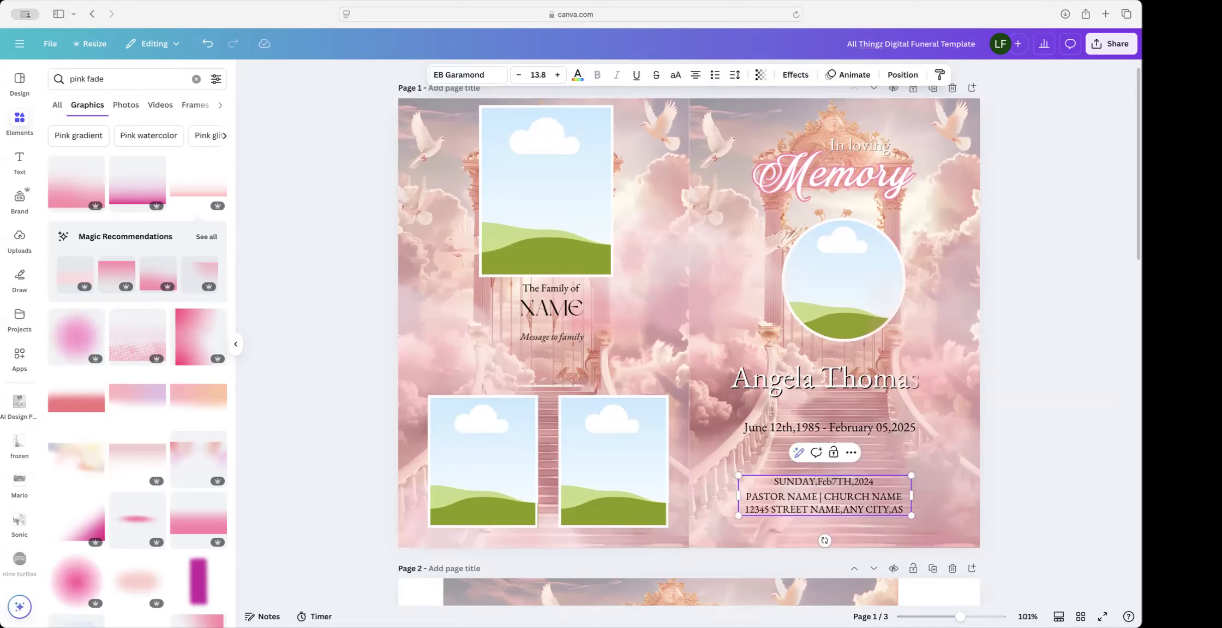
{"action": "type", "text": "eb,"}
{"action": "key", "text": "BackSpace"}
{"action": "type", "text": "9"}
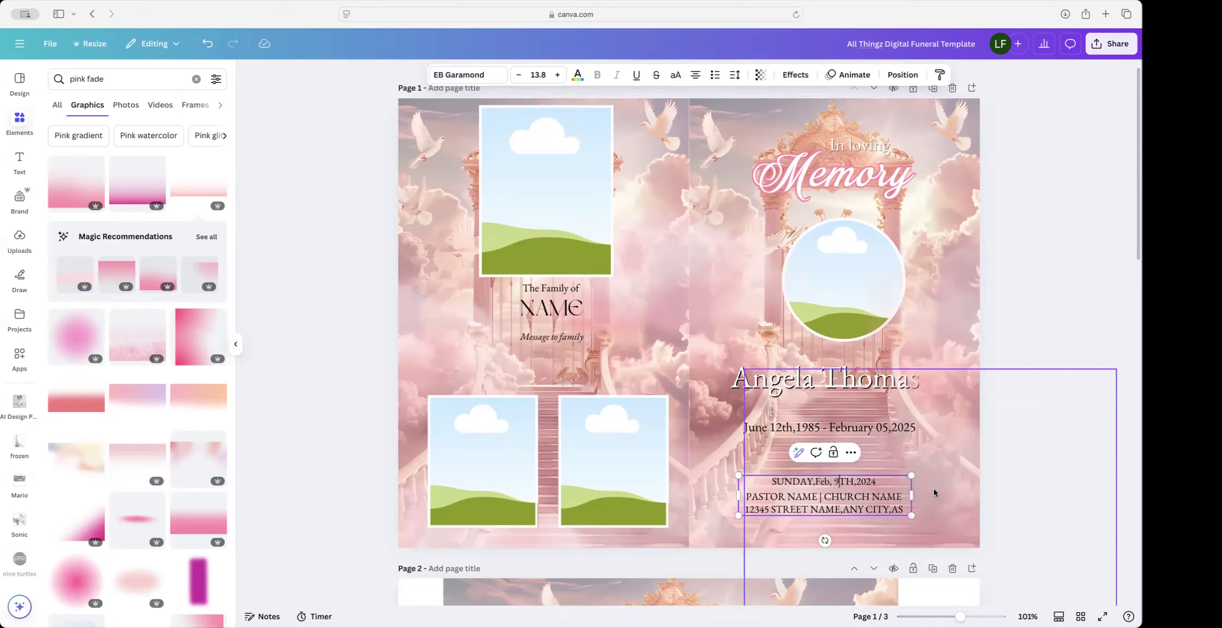
{"action": "type", "text": "5"}
{"action": "key", "text": "BackSpace"}
{"action": "key", "text": "BackSpace"}
{"action": "type", "text": "5"}
Step: Remove the extra comma after Feb and replace SUNDAY, with Sunday,
{"action": "left_click", "coordinate": [860, 483]}
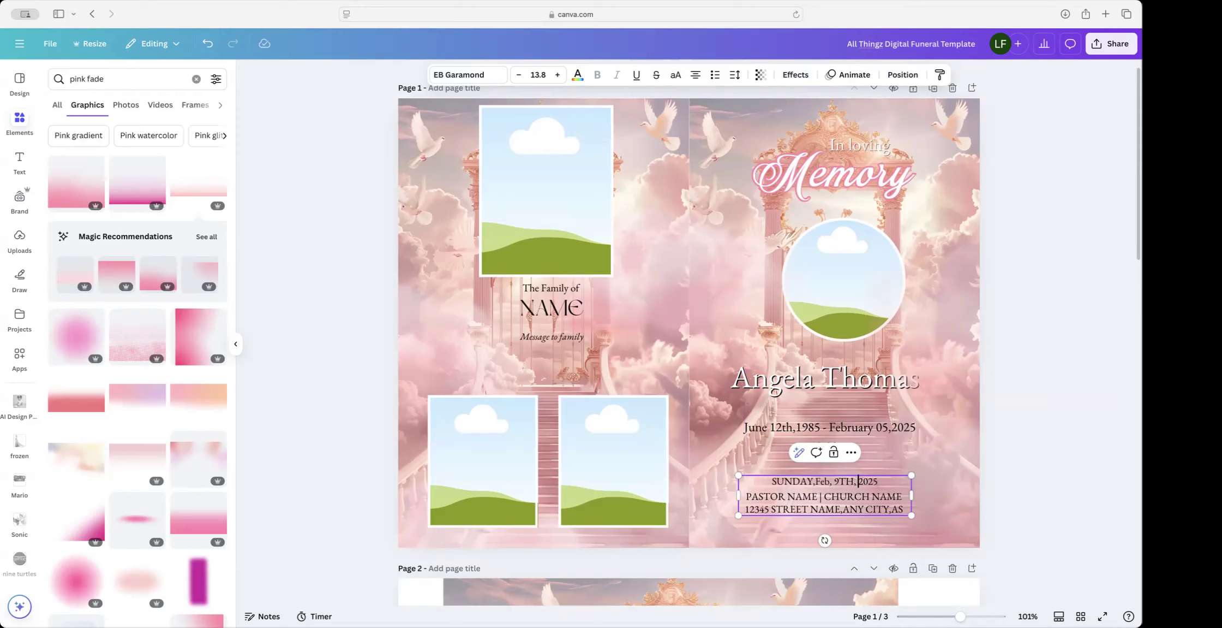
{"action": "left_click", "coordinate": [831, 484]}
{"action": "key", "text": "BackSpace"}
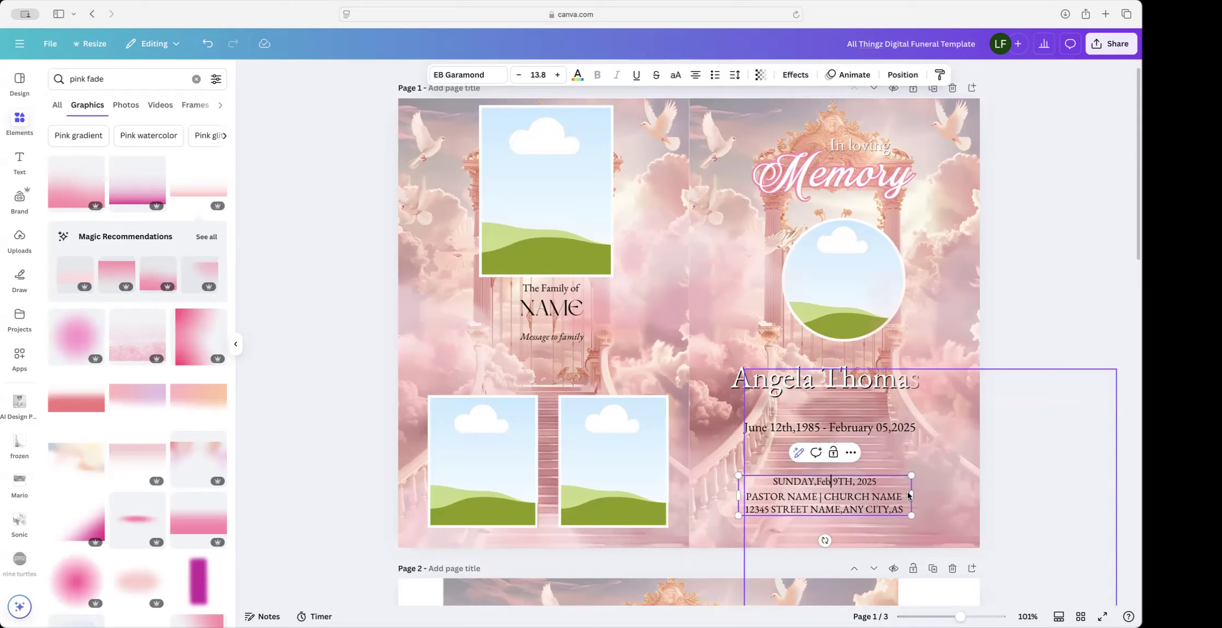
{"action": "double_click", "coordinate": [796, 482]}
{"action": "key", "text": "BackSpace"}
{"action": "key", "text": "Delete"}
{"action": "type", "text": "Sunday,"}
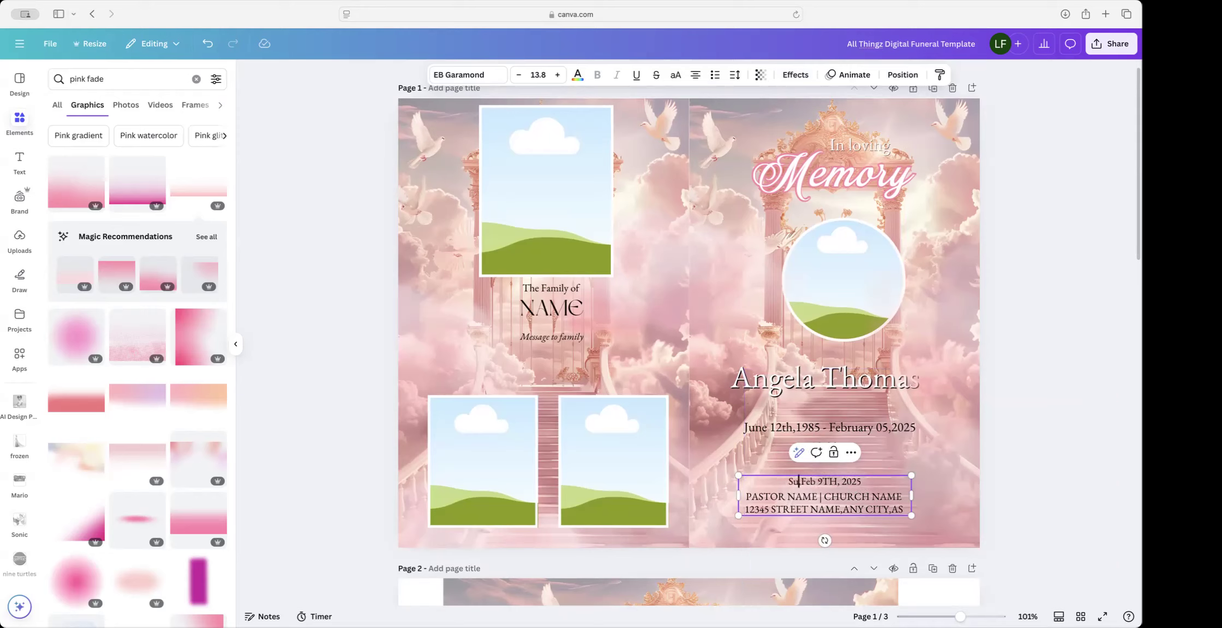
{"action": "scroll", "coordinate": [802, 483], "scroll_direction": "up", "scroll_amount": 1}
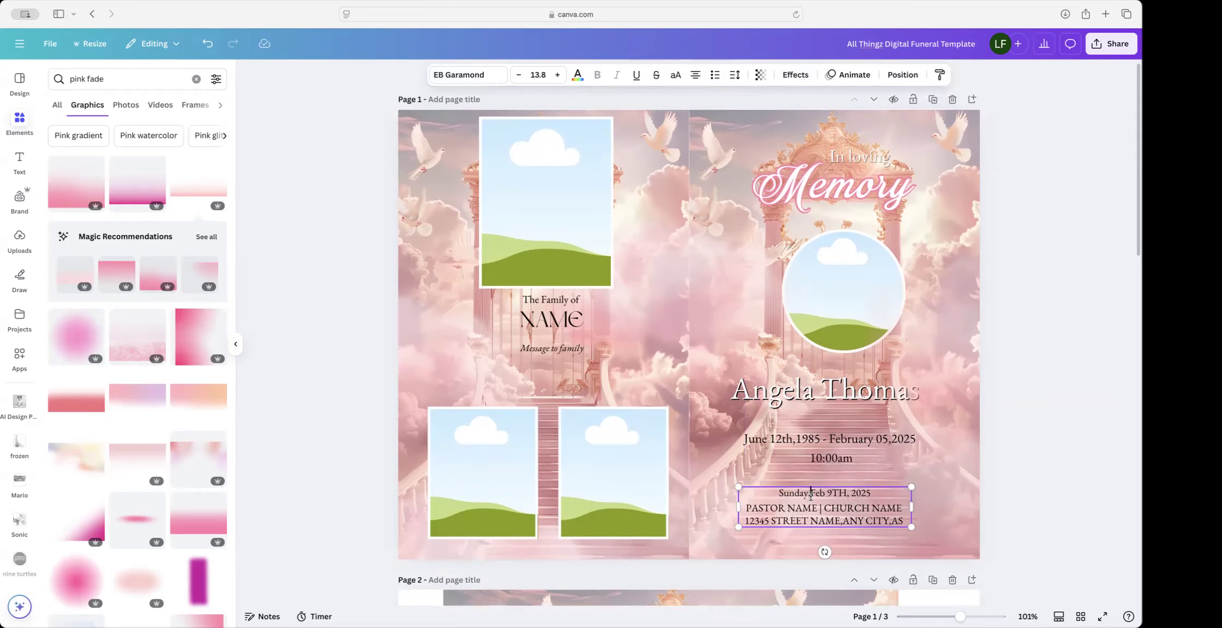
Step: Replace PASTOR NAME with 'Pastor' followed by the pastor's name
{"action": "double_click", "coordinate": [769, 506]}
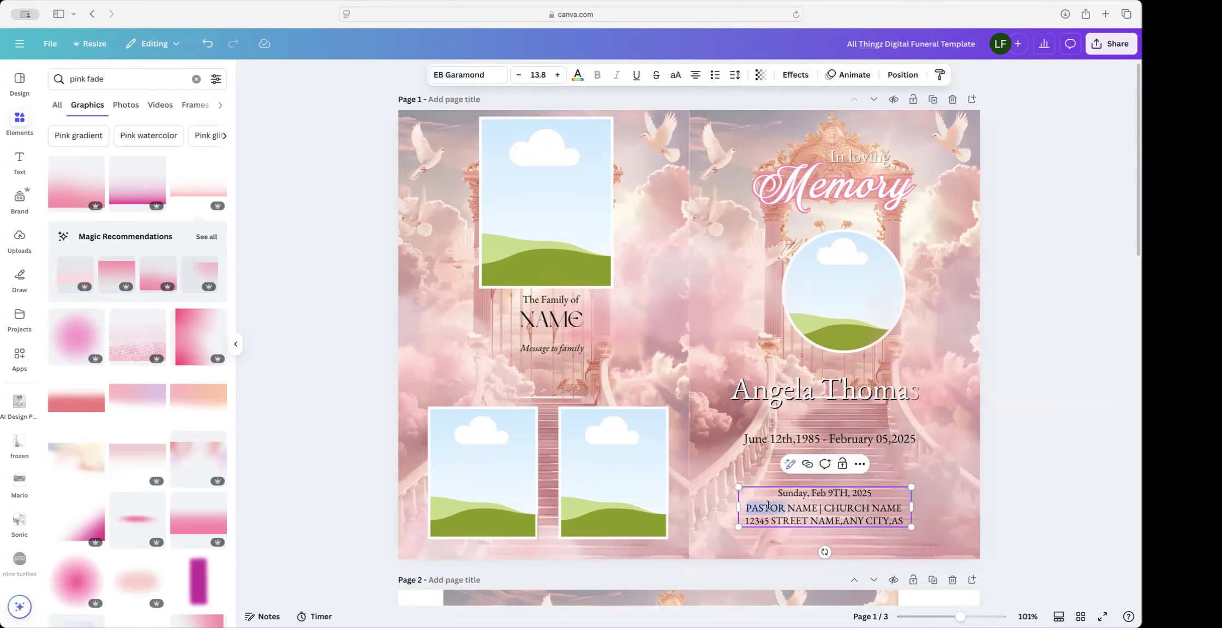
{"action": "left_click_drag", "start_coordinate": [746, 505], "coordinate": [816, 505]}
{"action": "type", "text": "LOu"}
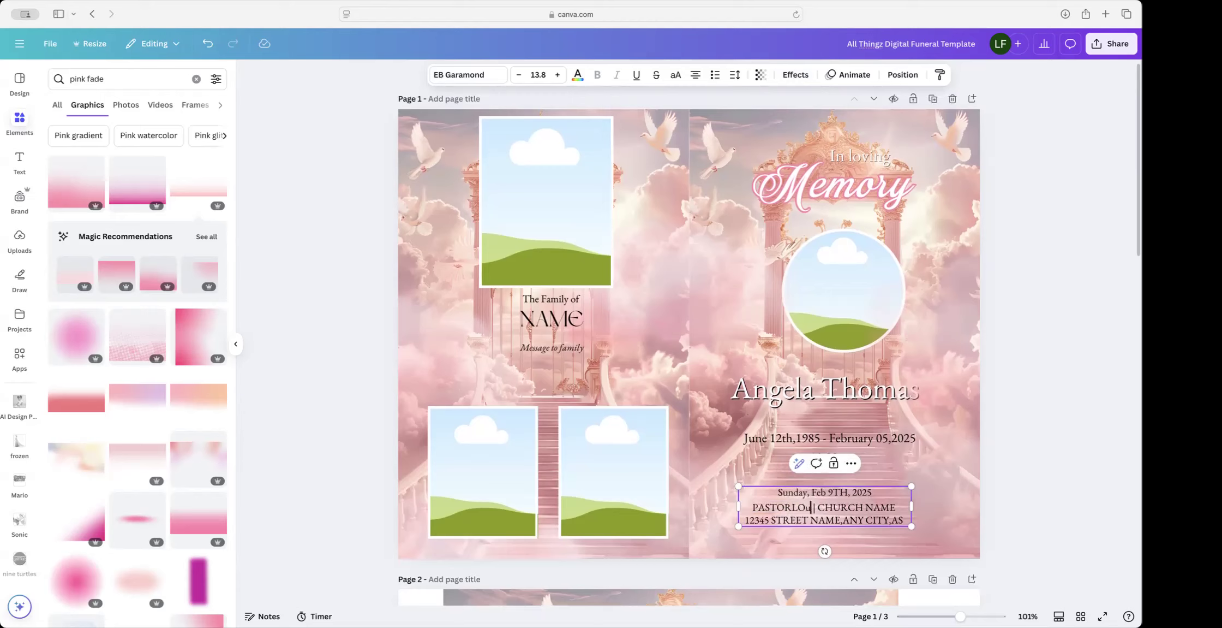
{"action": "key", "text": "BackSpace"}
{"action": "key", "text": "BackSpace"}
{"action": "key", "text": "BackSpace"}
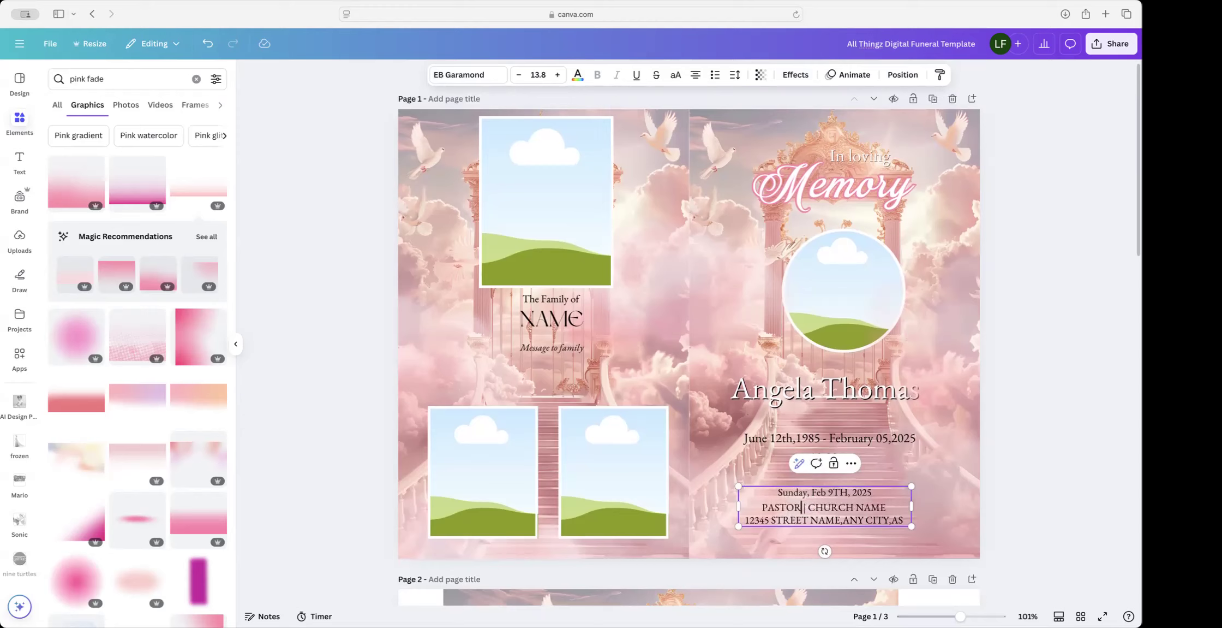
{"action": "type", "text": "Lucus"}
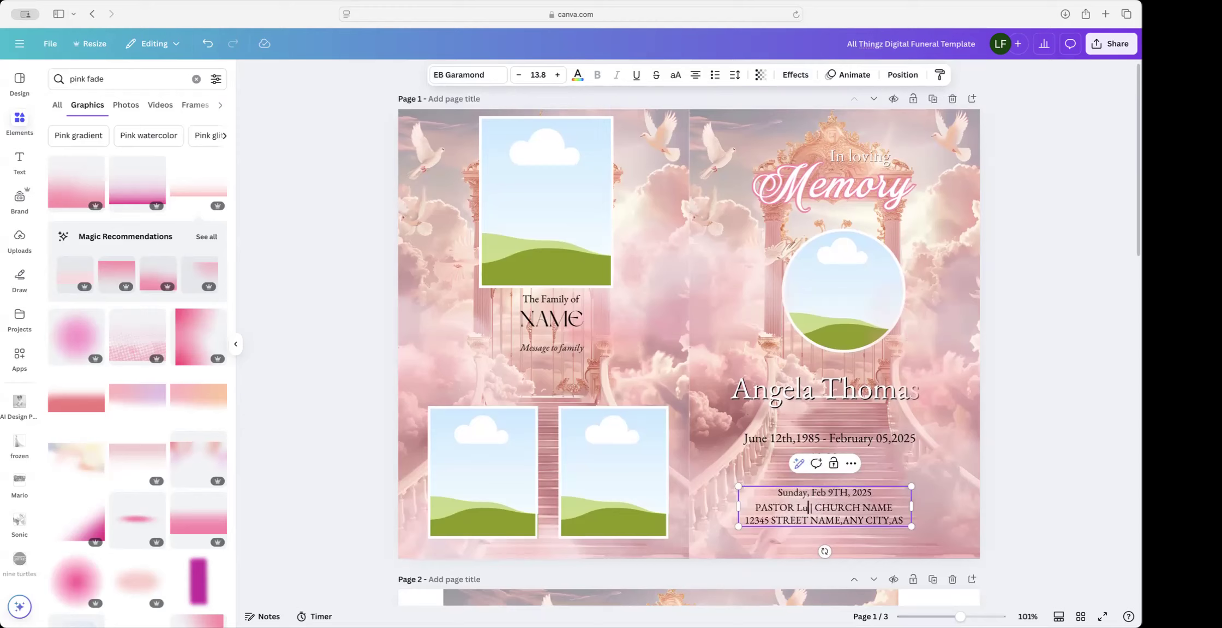
{"action": "left_click_drag", "start_coordinate": [789, 507], "coordinate": [757, 506]}
{"action": "scroll", "coordinate": [757, 506], "scroll_direction": "down", "scroll_amount": 1}
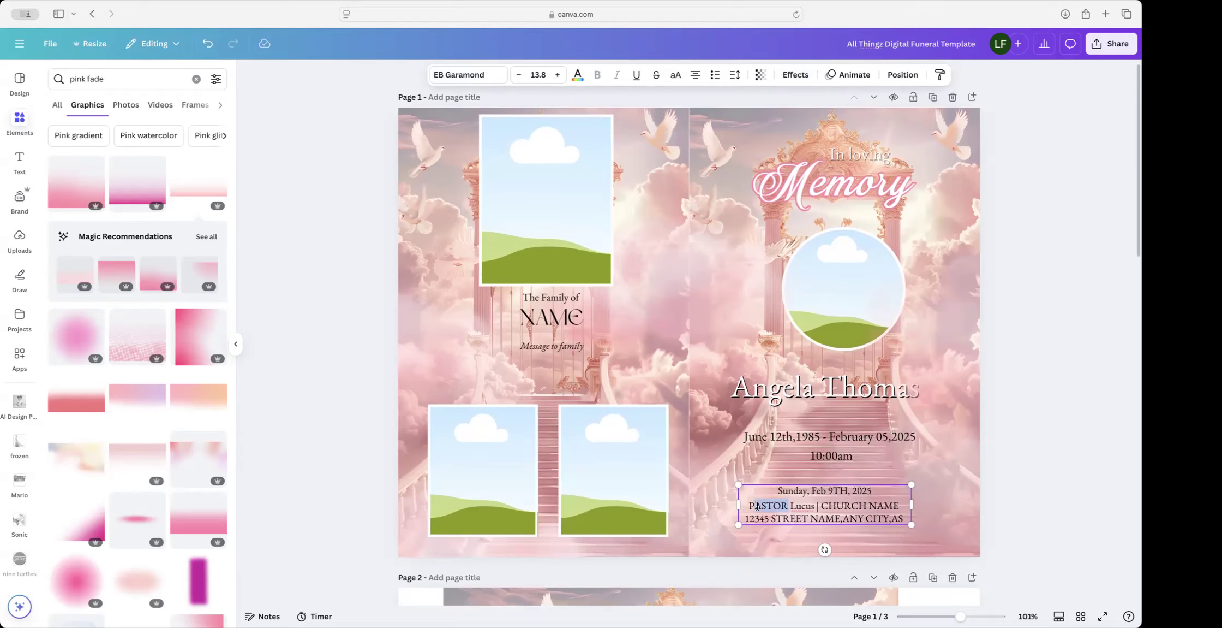
{"action": "type", "text": "astor"}
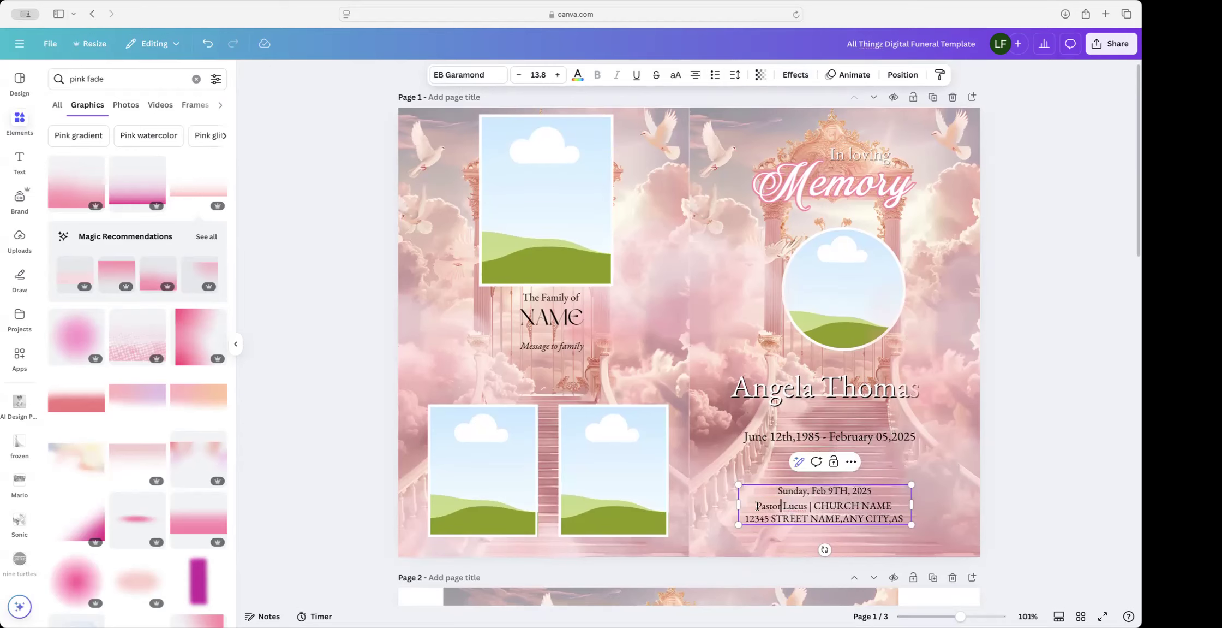
Step: Replace CHURCH NAME with Devine Church
{"action": "mouse_move", "coordinate": [814, 506]}
{"action": "left_mouse_down"}
{"action": "mouse_move", "coordinate": [857, 504]}
{"action": "mouse_move", "coordinate": [833, 500]}
{"action": "left_mouse_up"}
{"action": "type", "text": "Devine"}
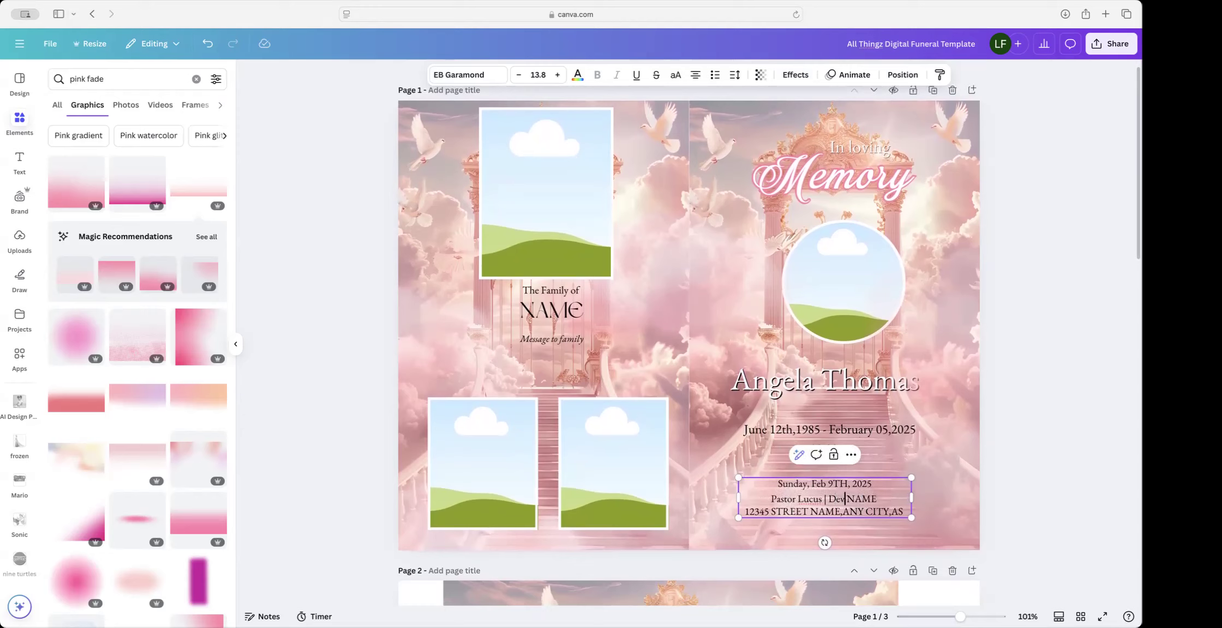
{"action": "key", "text": "BackSpace"}
{"action": "key", "text": "BackSpace"}
{"action": "key", "text": "BackSpace"}
{"action": "key", "text": "BackSpace"}
{"action": "key", "text": "BackSpace"}
{"action": "type", "text": "ivine"}
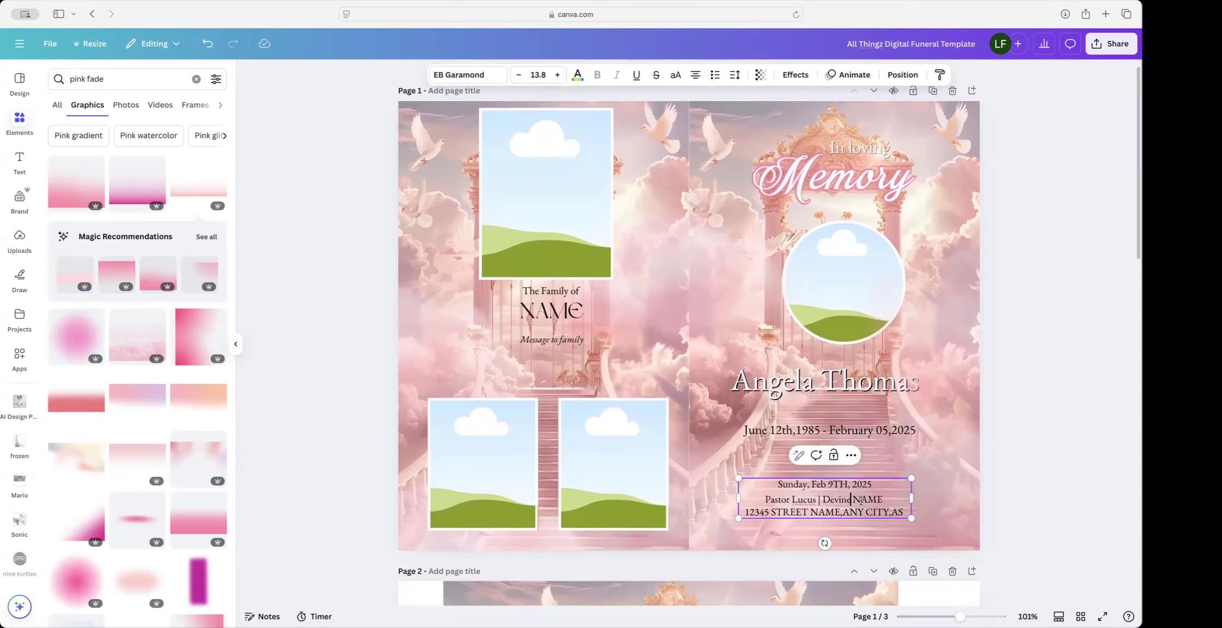
{"action": "double_click", "coordinate": [862, 500]}
{"action": "type", "text": "Chuch"}
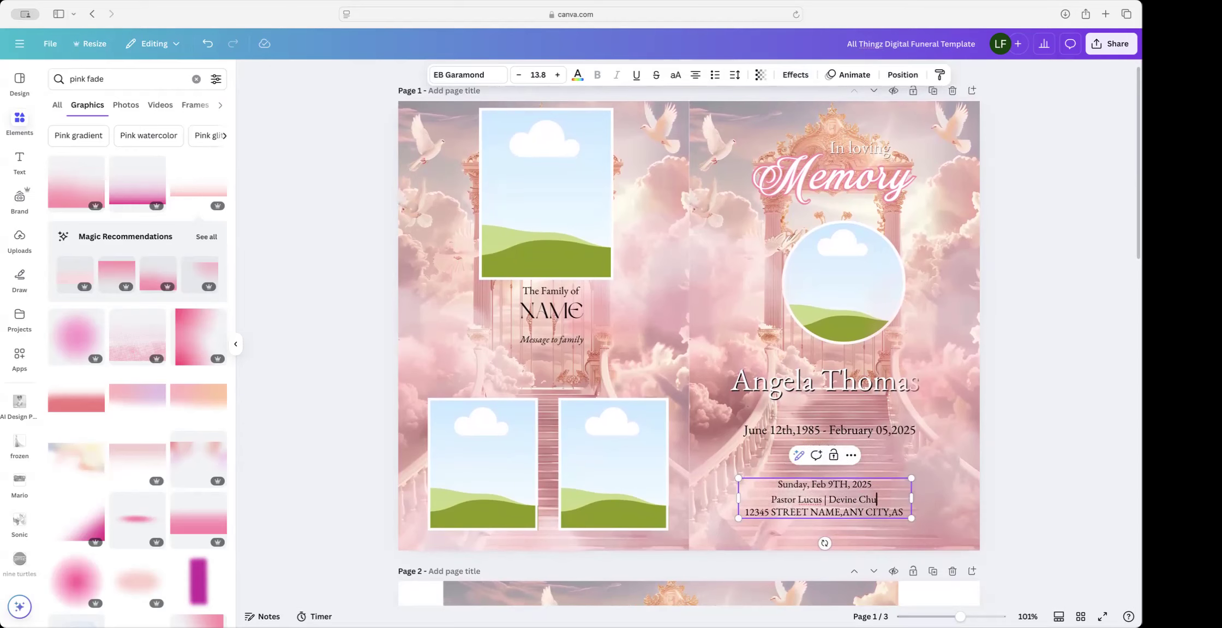
{"action": "key", "text": "BackSpace"}
{"action": "key", "text": "BackSpace"}
{"action": "type", "text": "rch"}
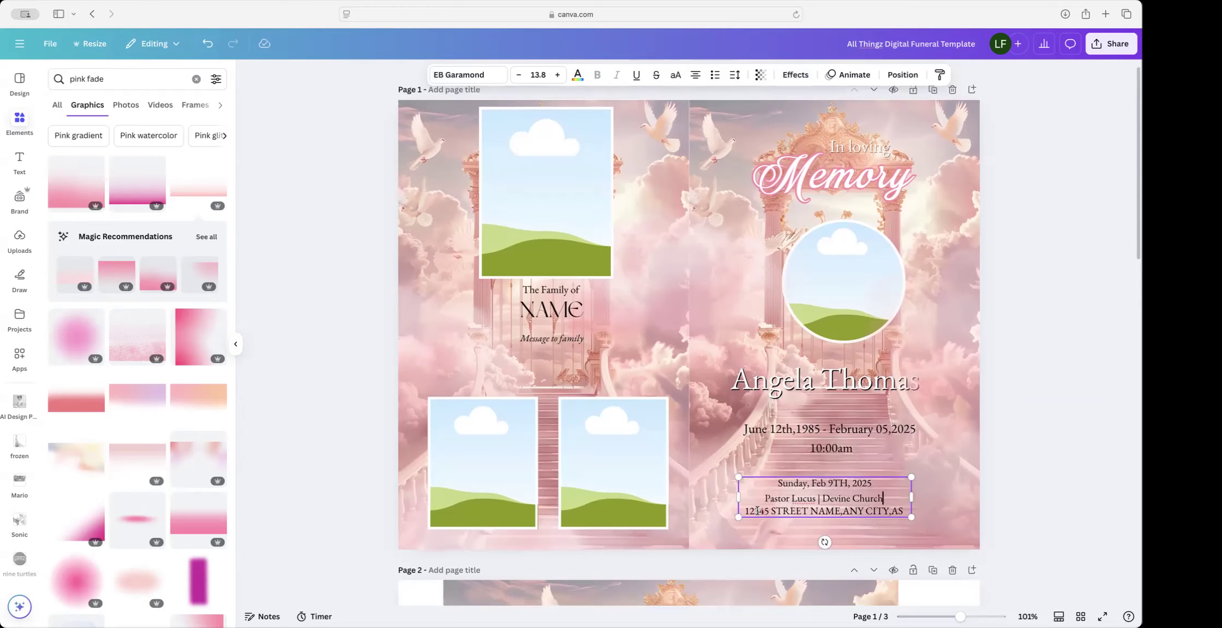
Step: Change the address line's state from AS to MO
{"action": "scroll", "coordinate": [824, 510], "scroll_direction": "up", "scroll_amount": 1}
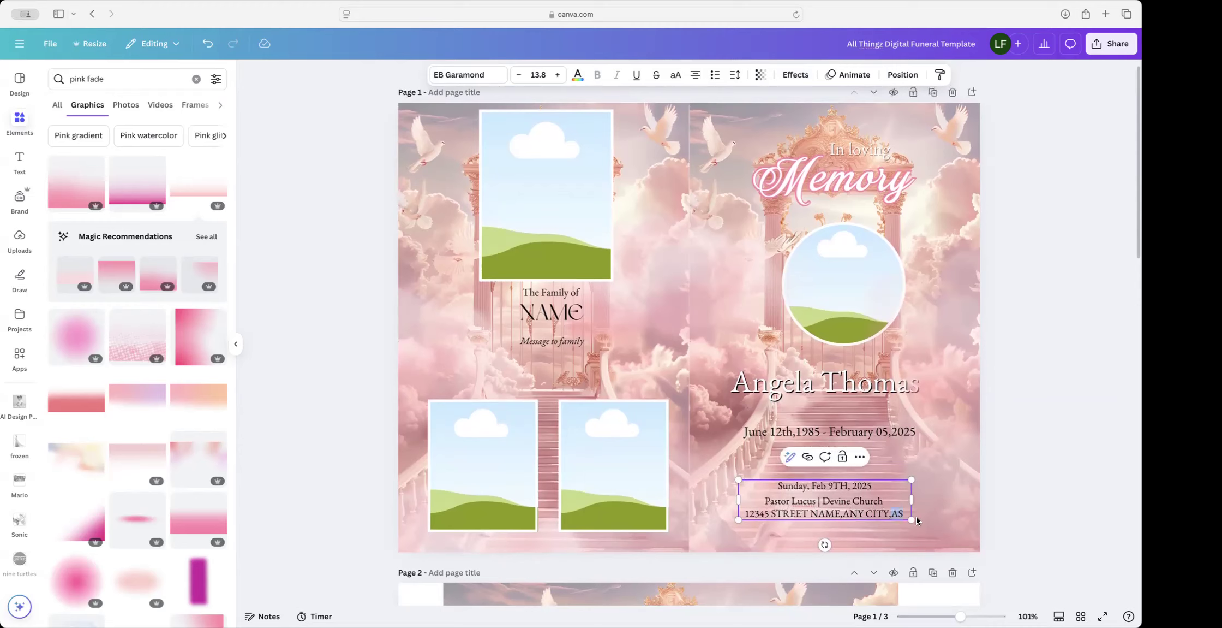
{"action": "type", "text": "MO"}
{"action": "scroll", "coordinate": [598, 376], "scroll_direction": "down", "scroll_amount": 3}
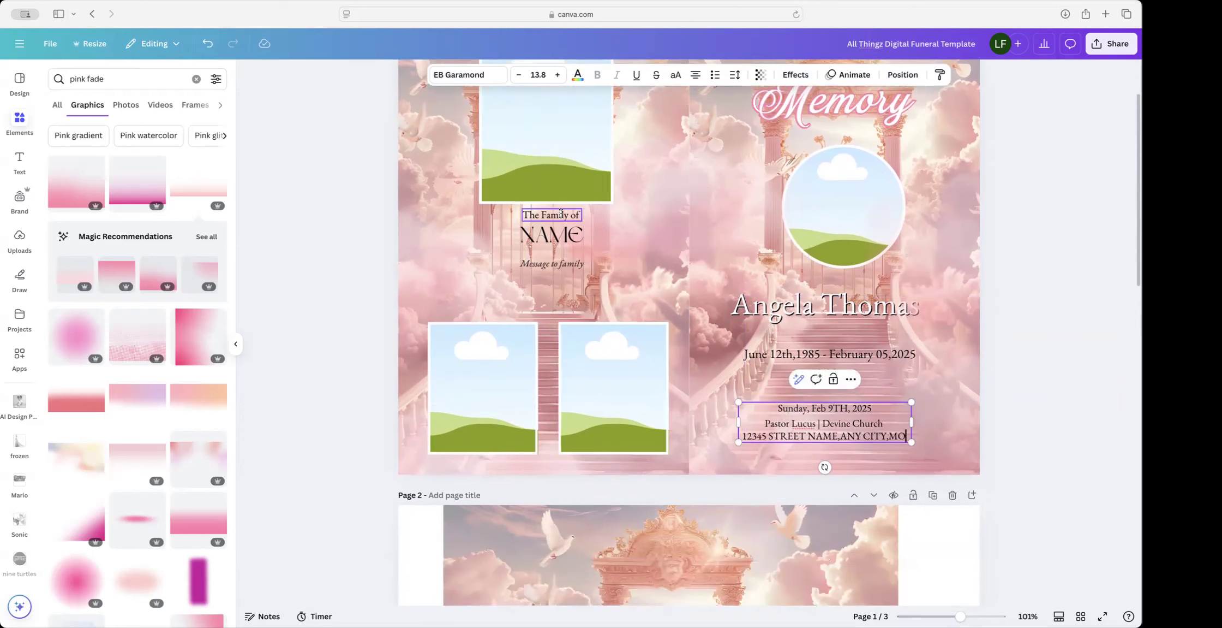
Step: Delete the NAME placeholder text under 'The Family of'
{"action": "double_click", "coordinate": [555, 233]}
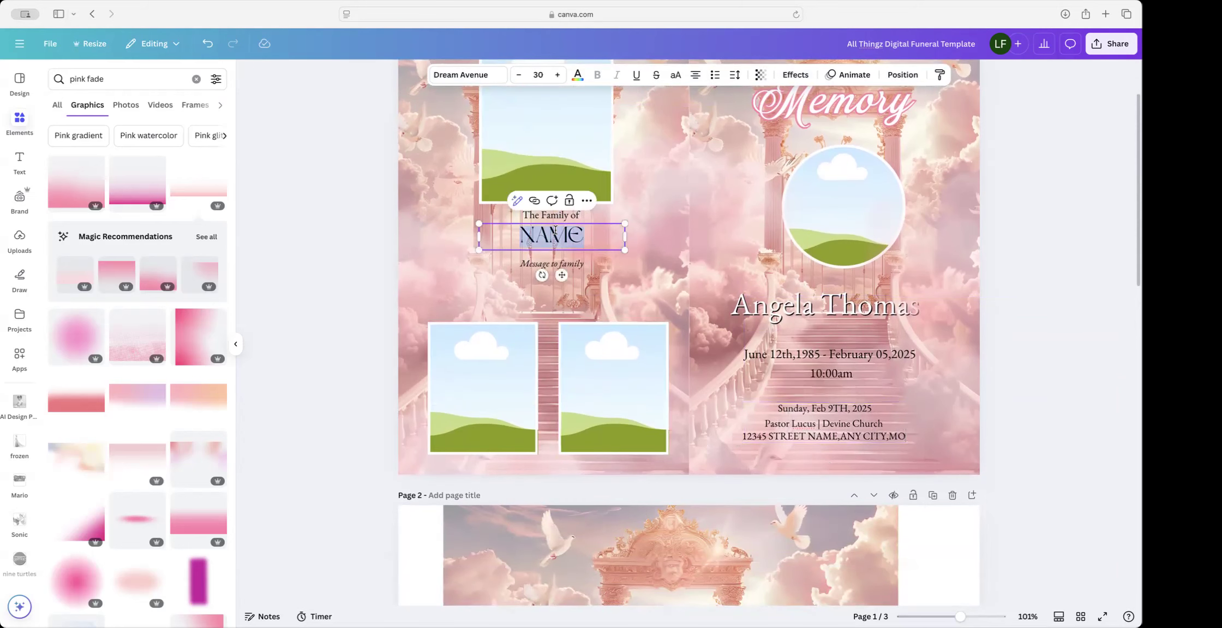
{"action": "double_click", "coordinate": [808, 308]}
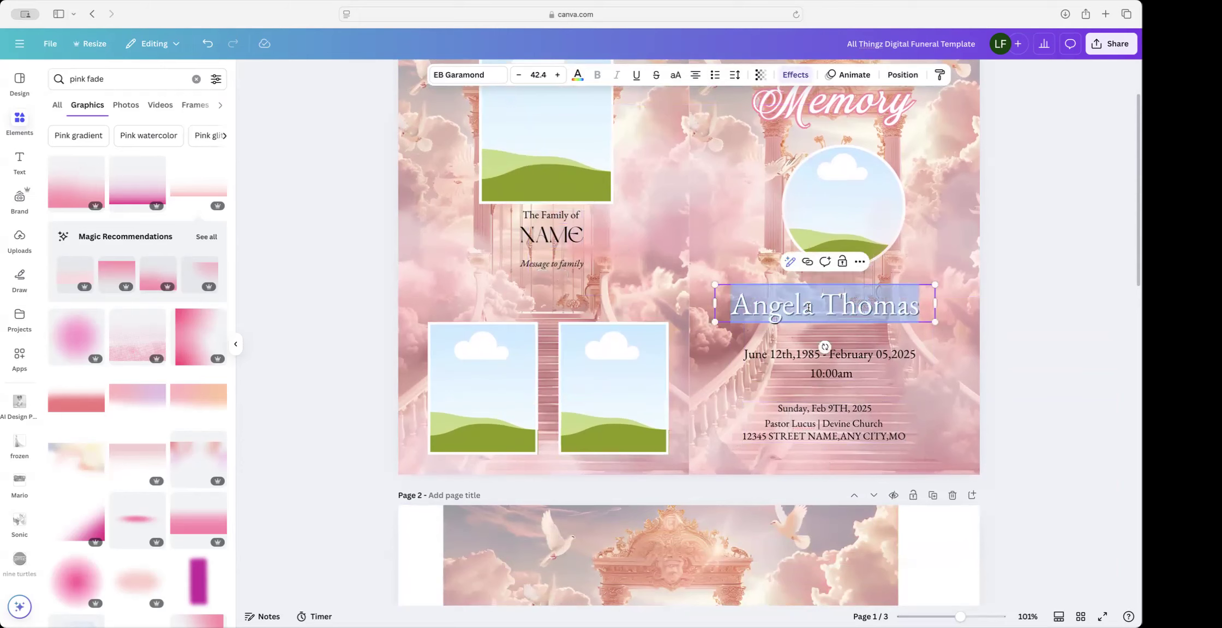
{"action": "double_click", "coordinate": [552, 235]}
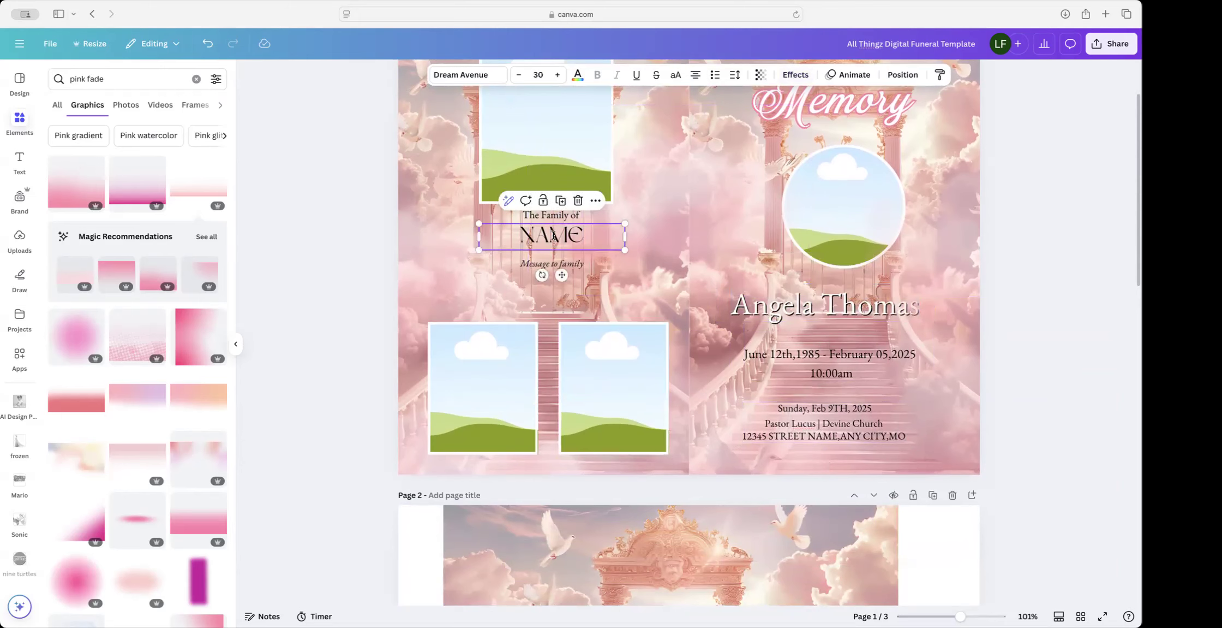
{"action": "key", "text": "BackSpace"}
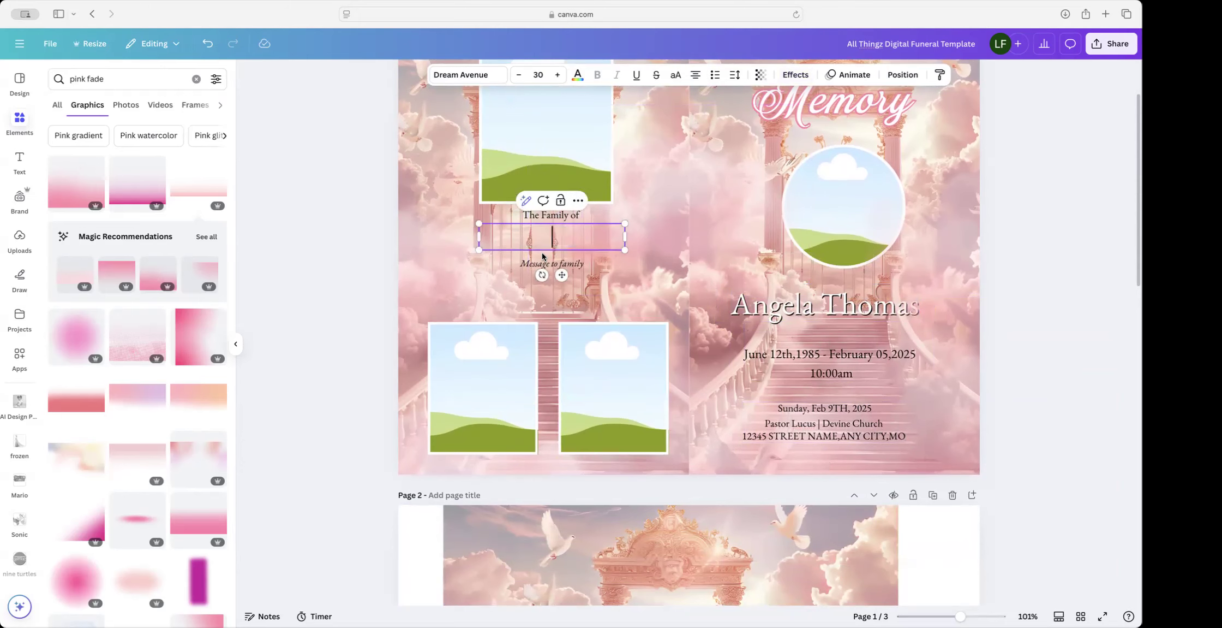
{"action": "left_click", "coordinate": [524, 259]}
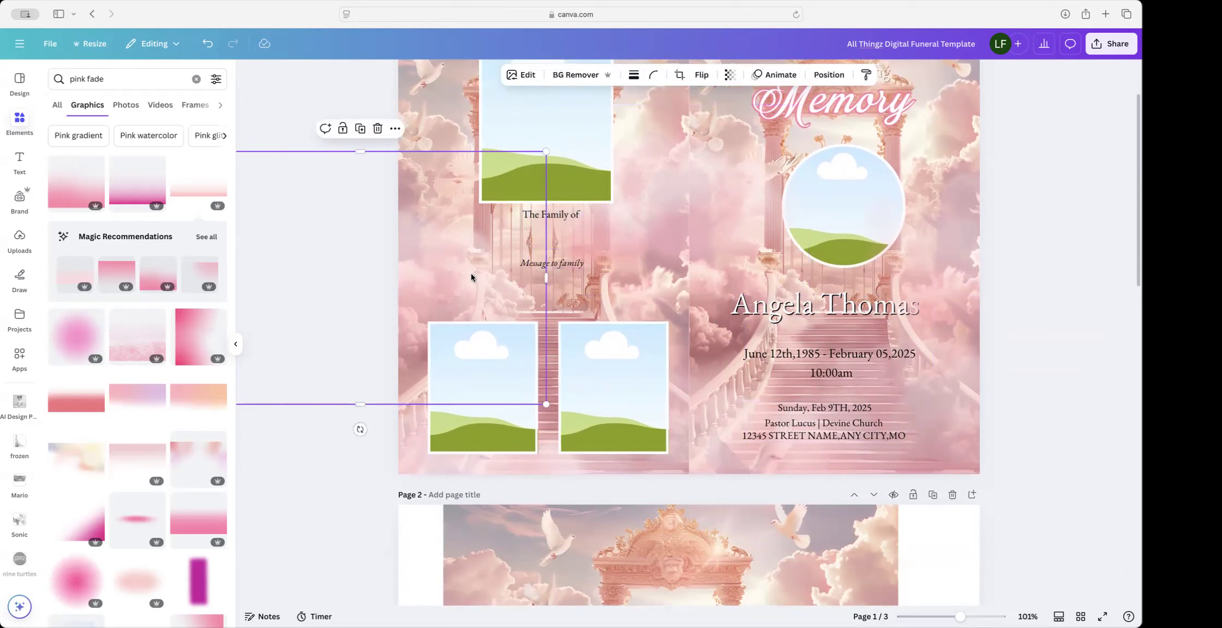
Step: Remove the small stray copy of the deceased's name text from the panel
{"action": "left_click", "coordinate": [546, 243]}
{"action": "double_click", "coordinate": [557, 238]}
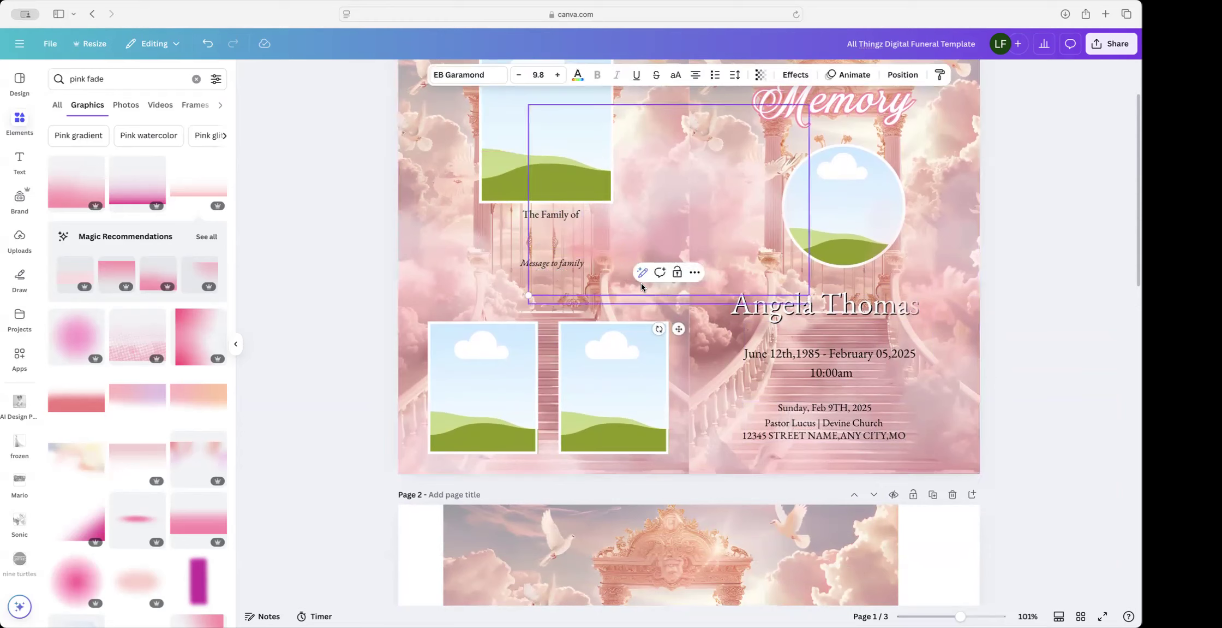
{"action": "left_click", "coordinate": [611, 229]}
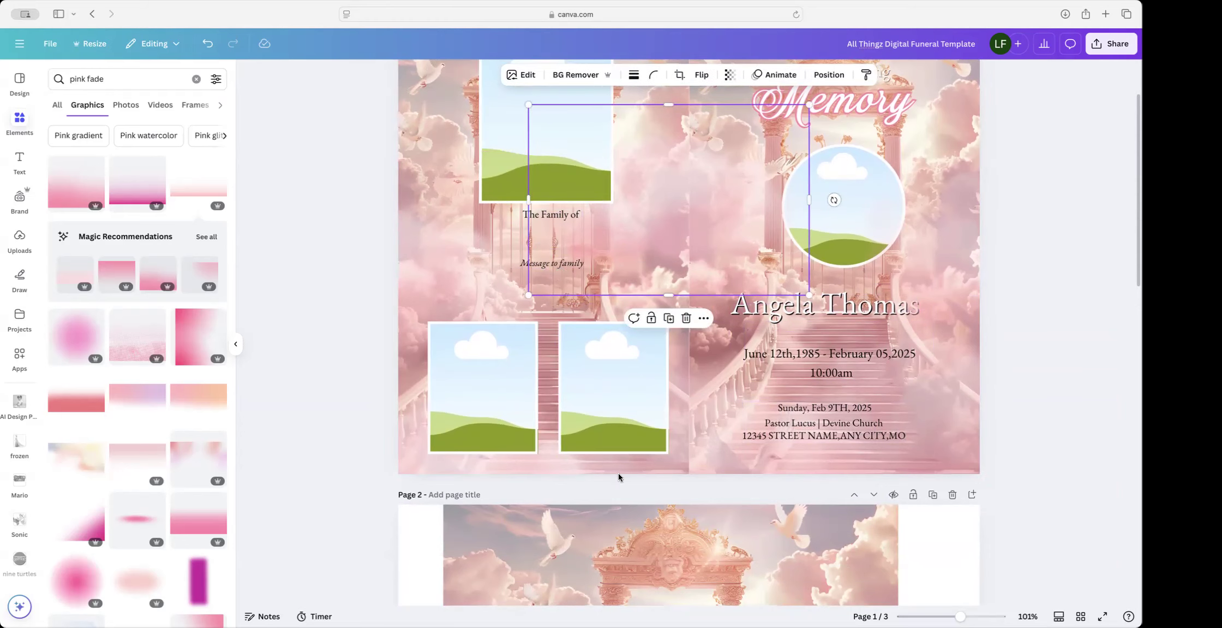
{"action": "left_click", "coordinate": [264, 377]}
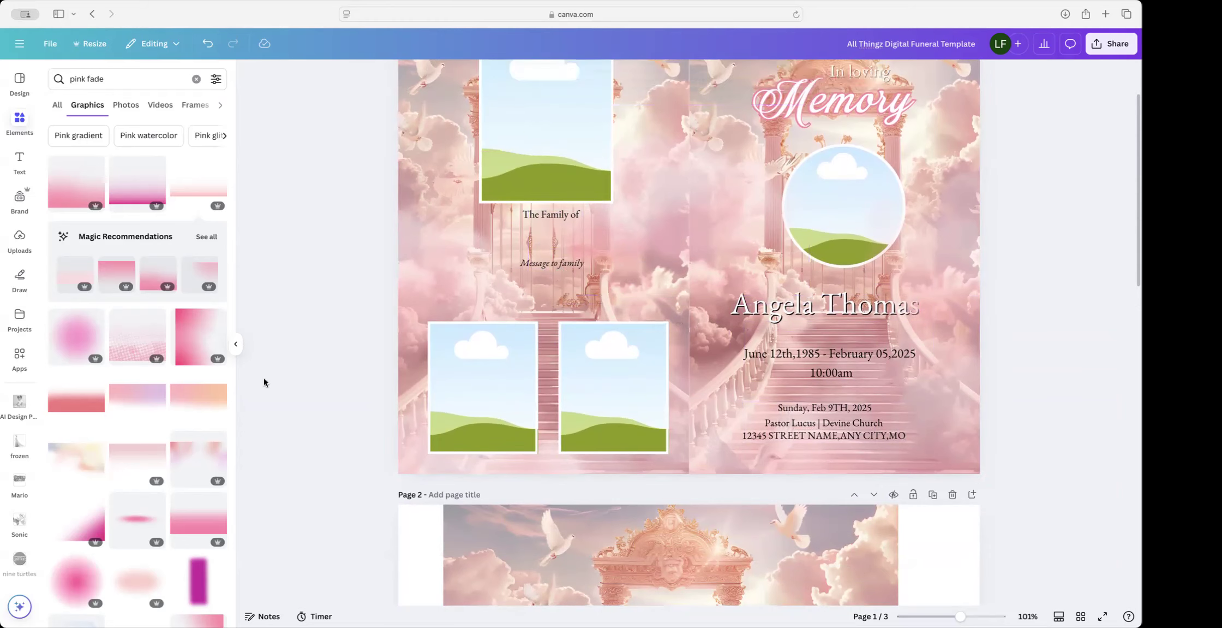
{"action": "left_click", "coordinate": [570, 281]}
{"action": "key", "text": "BackSpace"}
Step: Copy the cover's large name heading and place the copy under 'The Family of'
{"action": "left_click", "coordinate": [833, 294]}
{"action": "key", "text": "super+c"}
{"action": "key", "text": "super+v"}
{"action": "left_click_drag", "start_coordinate": [854, 309], "coordinate": [564, 272]}
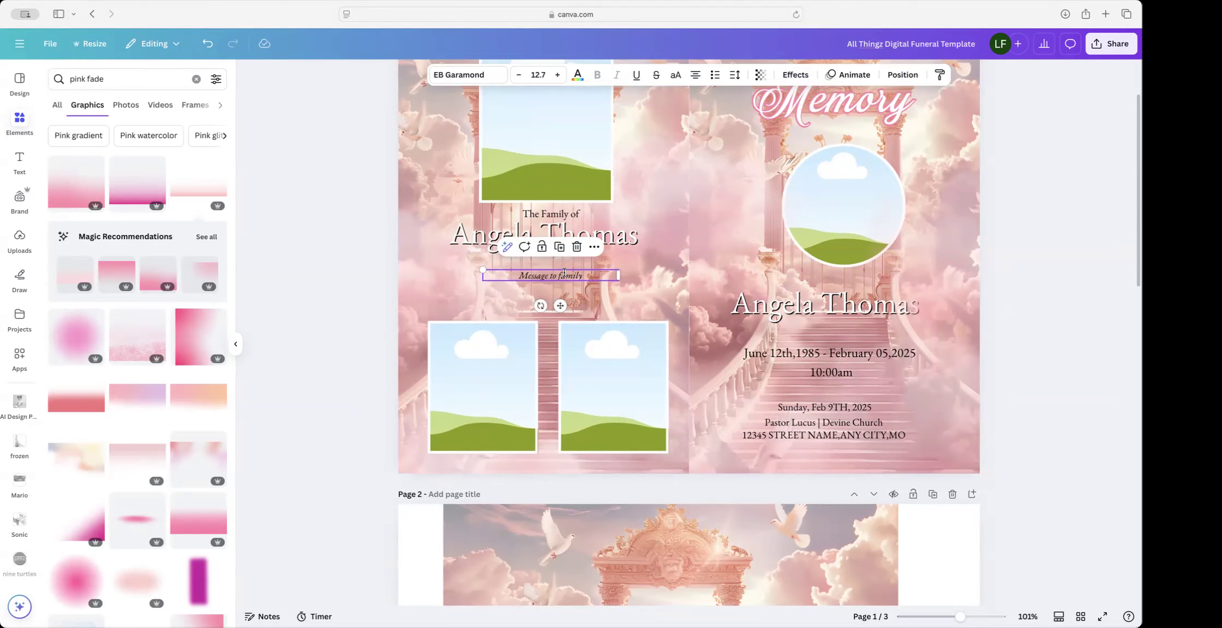
Step: Replace 'Message to family' with the five-line thank-you note ending 'May God richly bless you.'
{"action": "scroll", "coordinate": [591, 276], "scroll_direction": "down", "scroll_amount": 1}
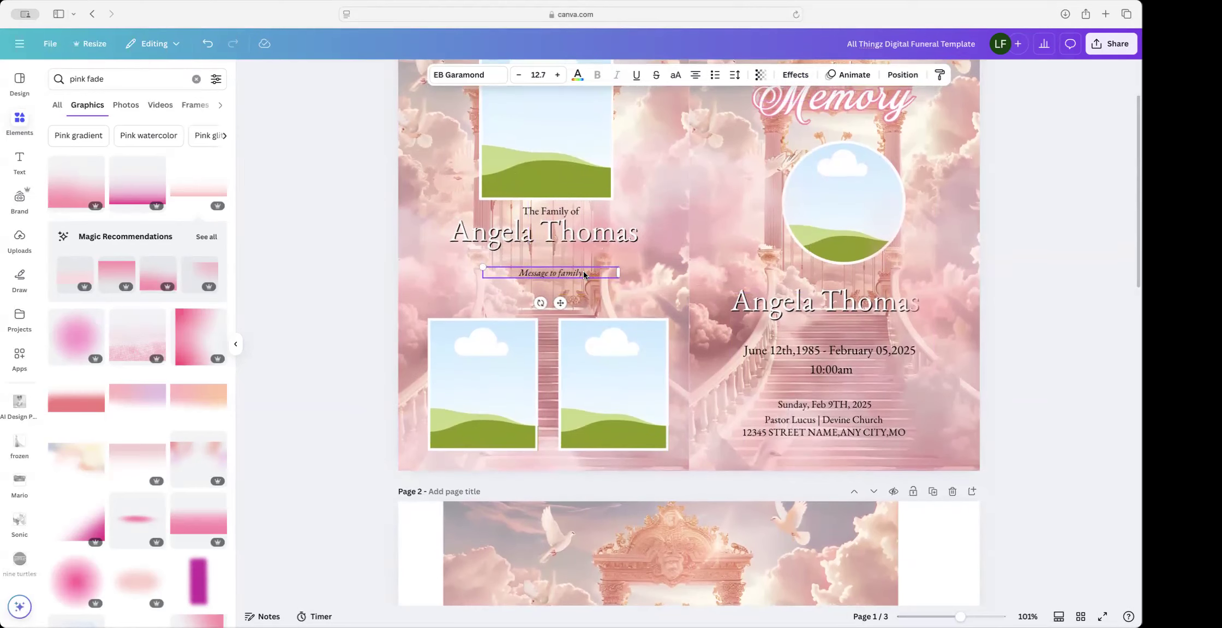
{"action": "left_click", "coordinate": [591, 276]}
{"action": "left_click", "coordinate": [572, 265]}
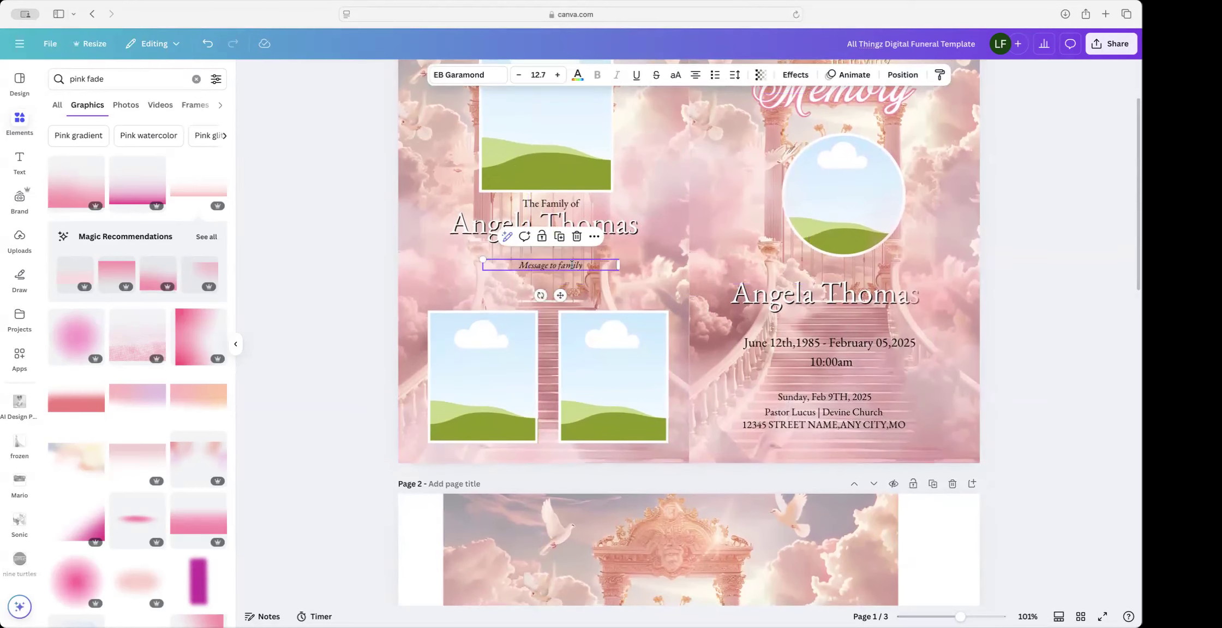
{"action": "double_click", "coordinate": [572, 265]}
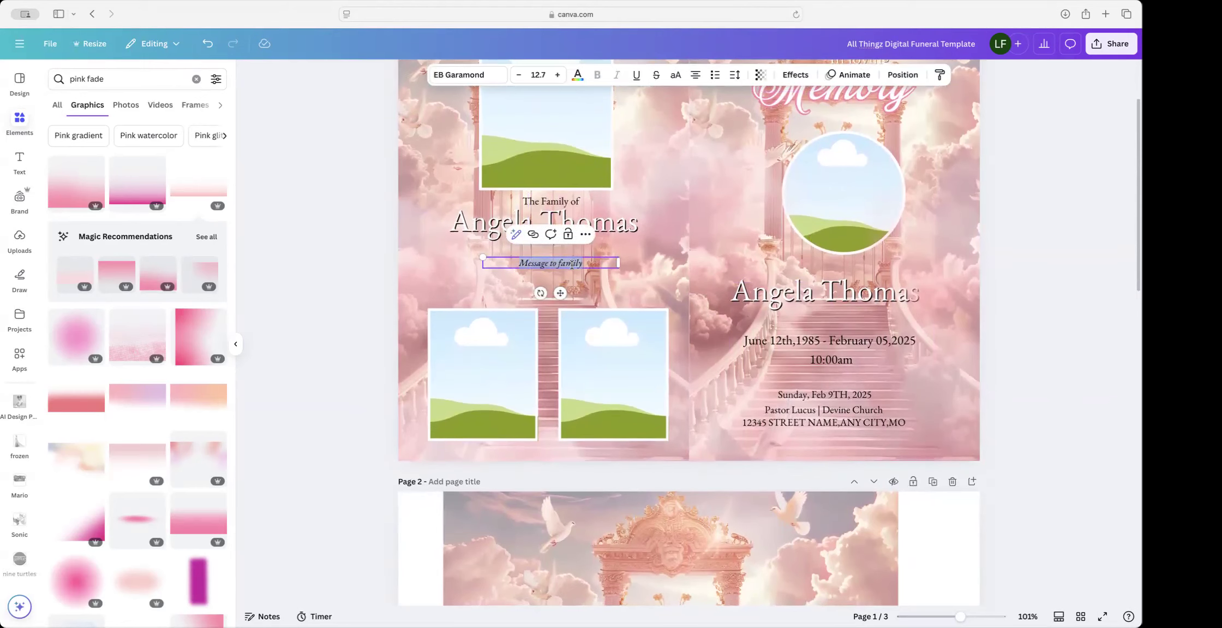
{"action": "key", "text": "cmd+v"}
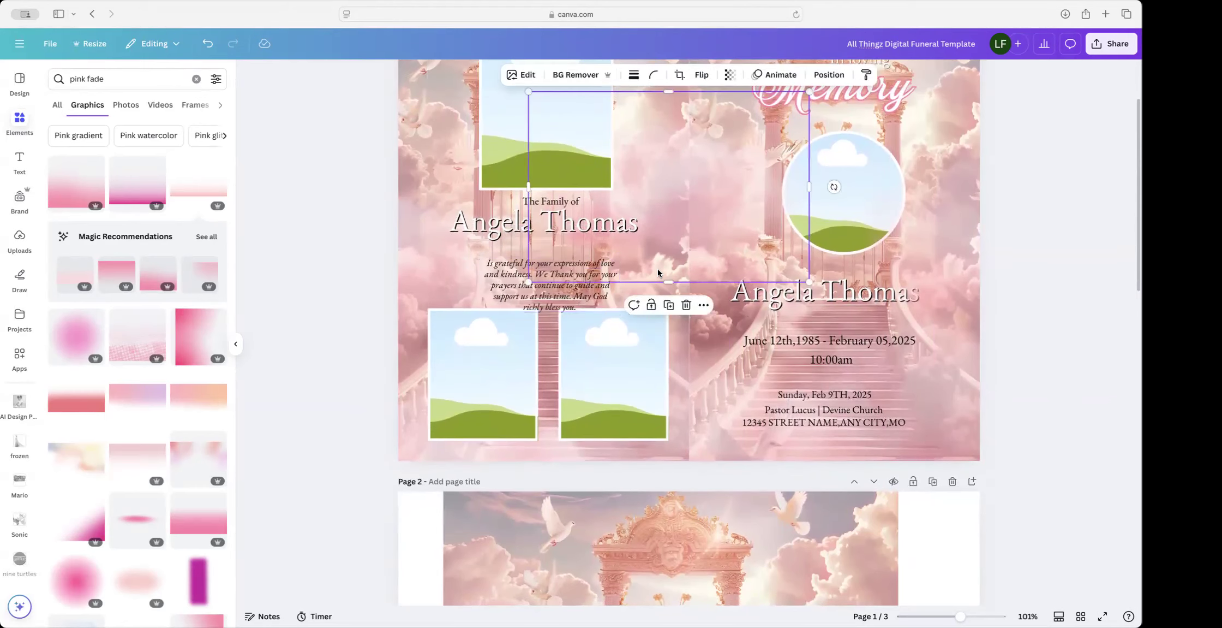
{"action": "left_click_drag", "start_coordinate": [538, 284], "coordinate": [531, 282]}
{"action": "scroll", "coordinate": [531, 282], "scroll_direction": "down", "scroll_amount": 1}
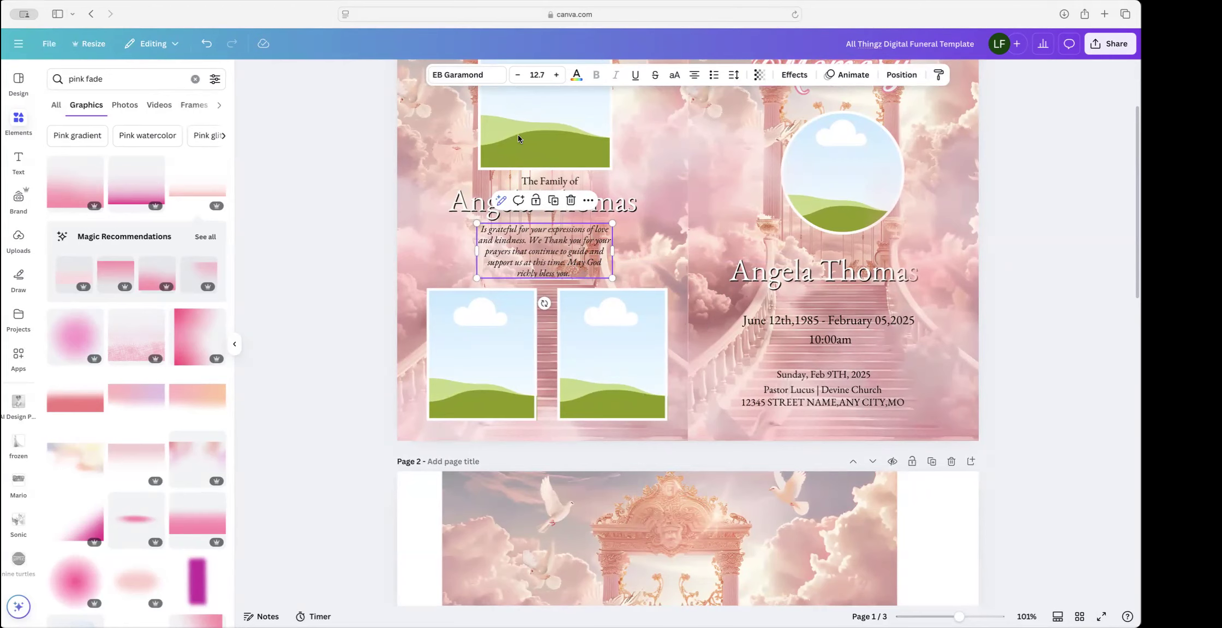
{"action": "scroll", "coordinate": [606, 280], "scroll_direction": "up", "scroll_amount": 1}
{"action": "scroll", "coordinate": [606, 280], "scroll_direction": "down", "scroll_amount": 3}
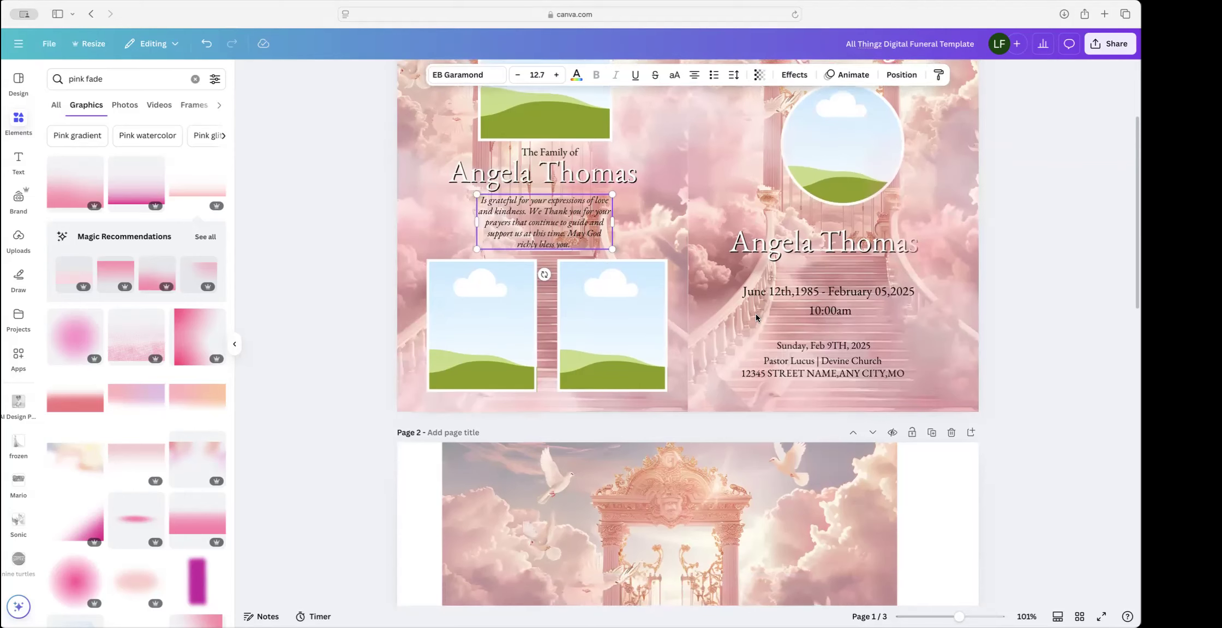
{"action": "scroll", "coordinate": [939, 338], "scroll_direction": "down", "scroll_amount": 5}
{"action": "scroll", "coordinate": [939, 337], "scroll_direction": "up", "scroll_amount": 6}
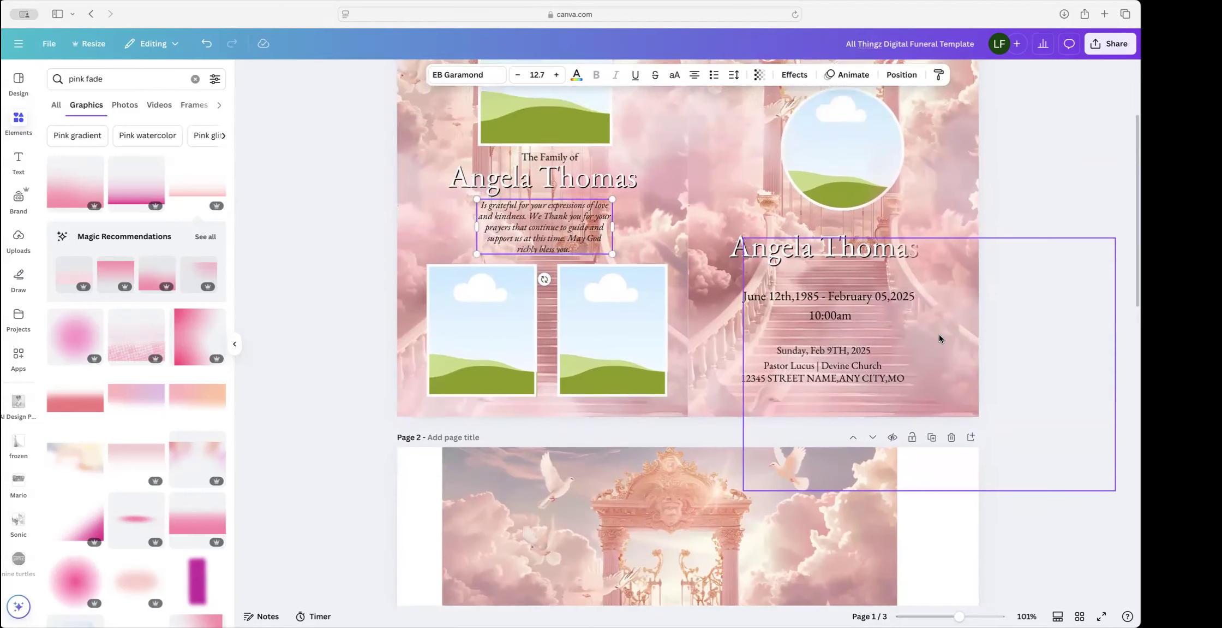
{"action": "left_click", "coordinate": [1038, 200]}
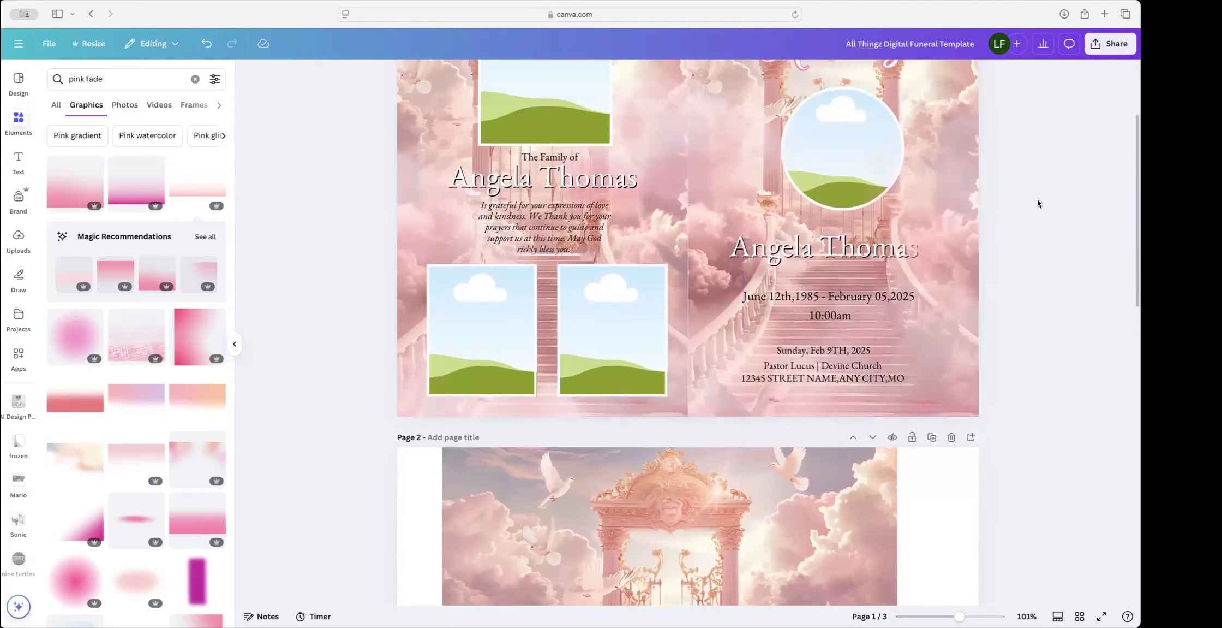
{"action": "scroll", "coordinate": [1038, 200], "scroll_direction": "up", "scroll_amount": 10}
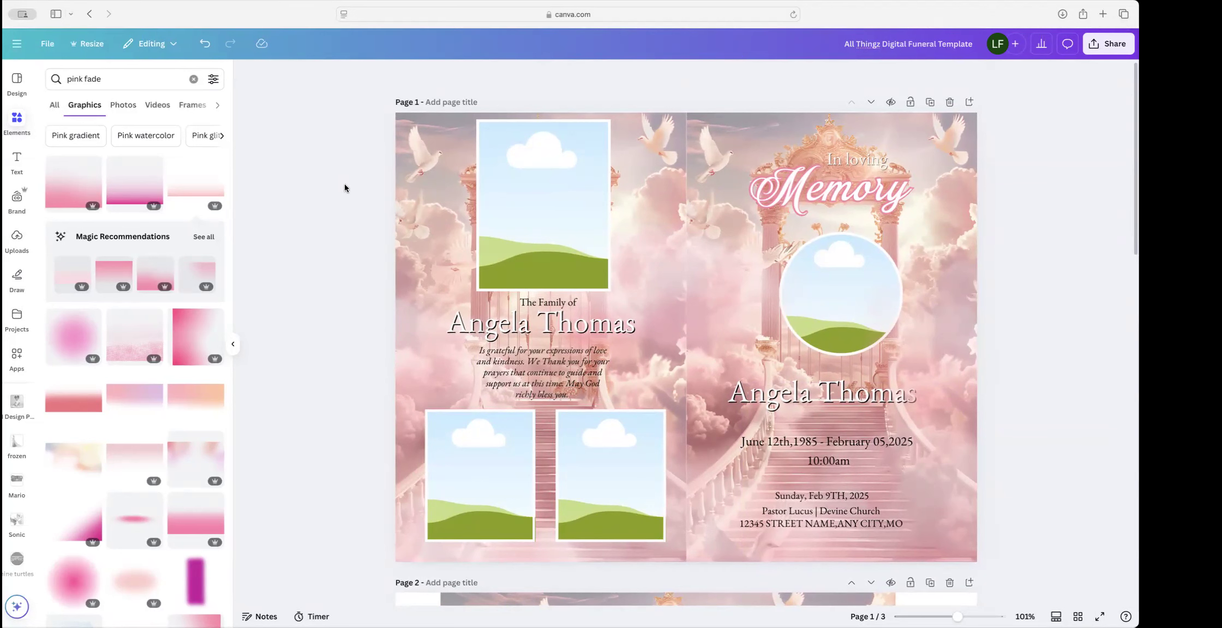
{"action": "scroll", "coordinate": [17, 350], "scroll_direction": "down", "scroll_amount": 1}
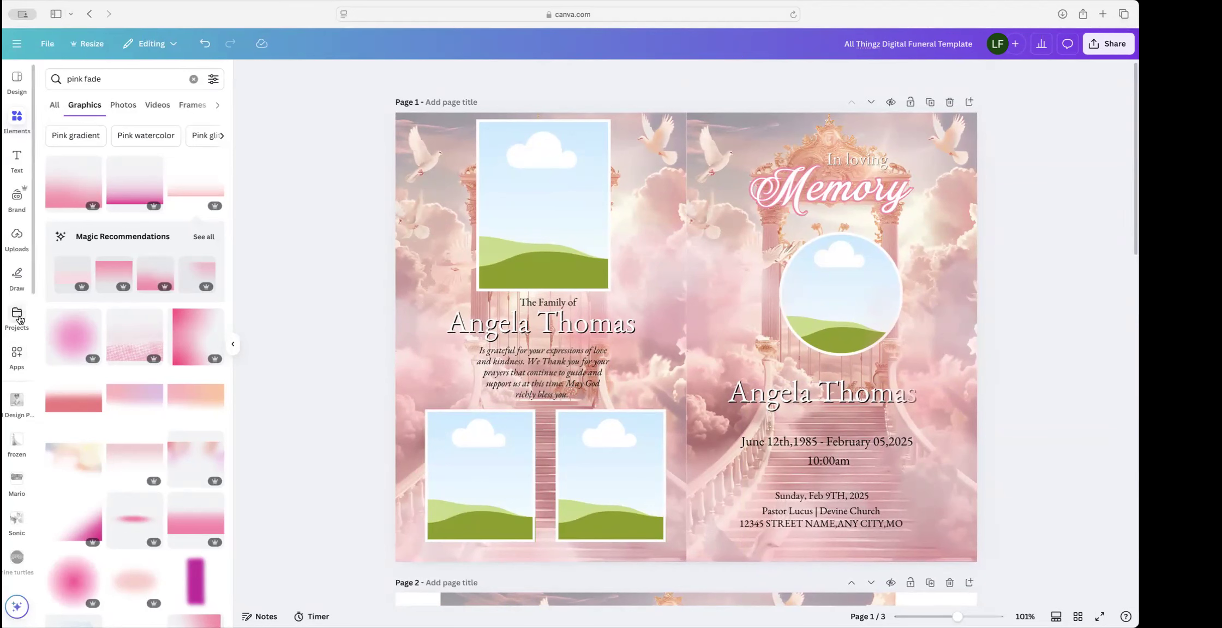
{"action": "scroll", "coordinate": [16, 316], "scroll_direction": "up", "scroll_amount": 1}
Step: Search saved Projects for 'ai' and open the ai folder to browse its portrait photos
{"action": "left_click", "coordinate": [15, 313]}
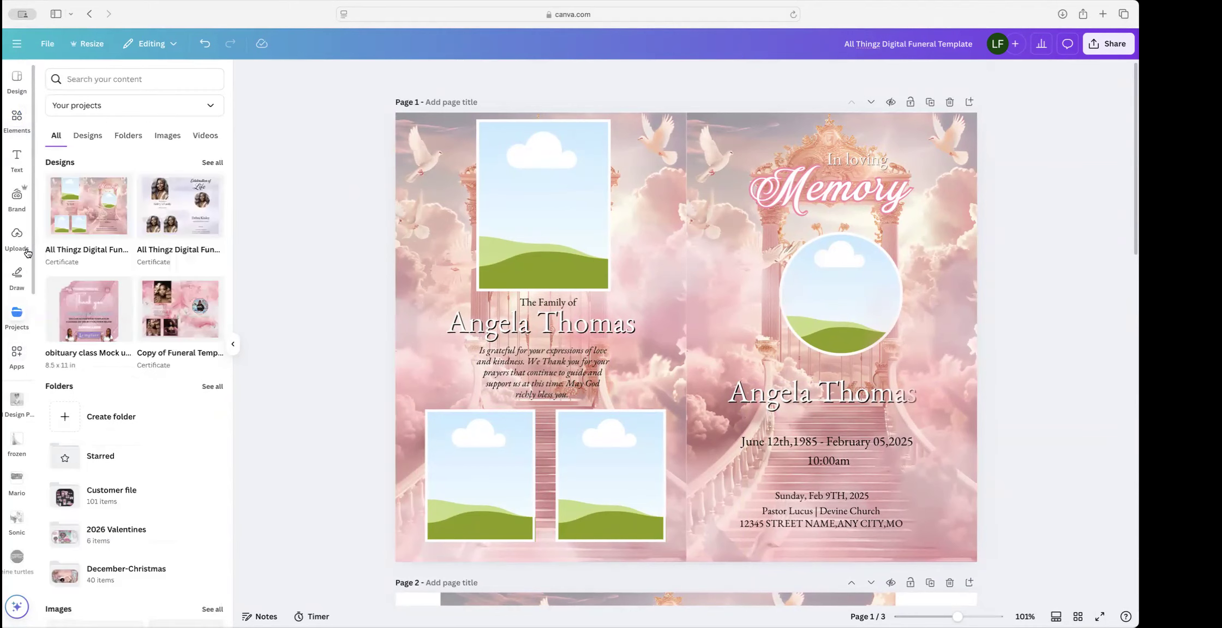
{"action": "left_click", "coordinate": [116, 81]}
{"action": "type", "text": "ai"}
{"action": "key", "text": "Return"}
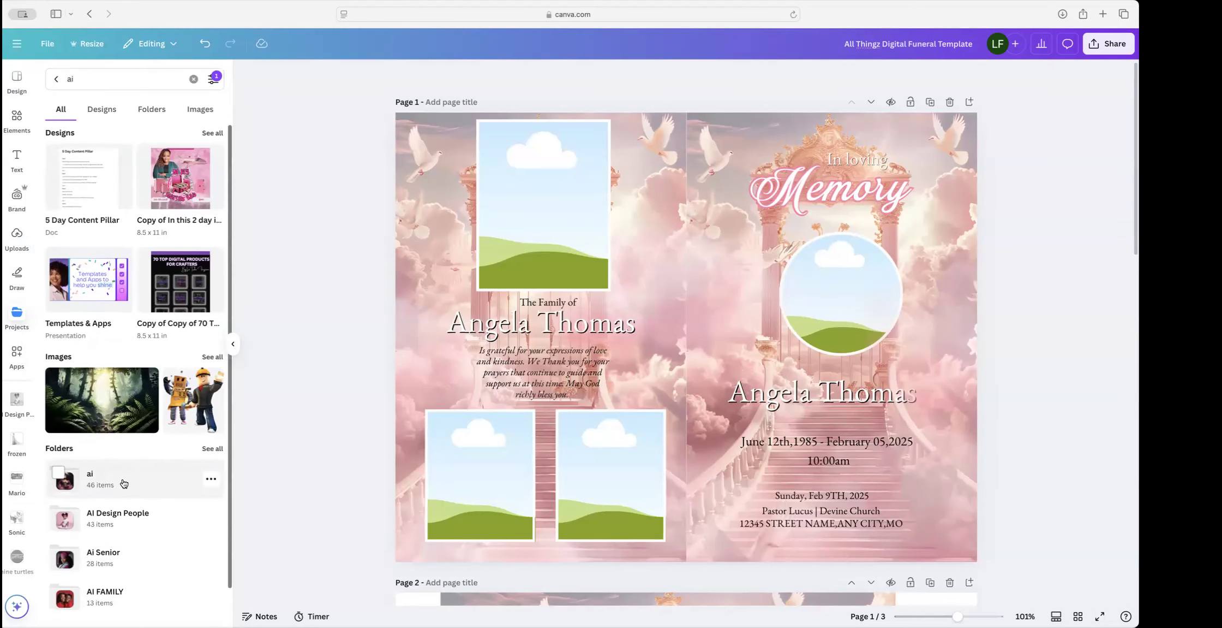
{"action": "left_click", "coordinate": [121, 480]}
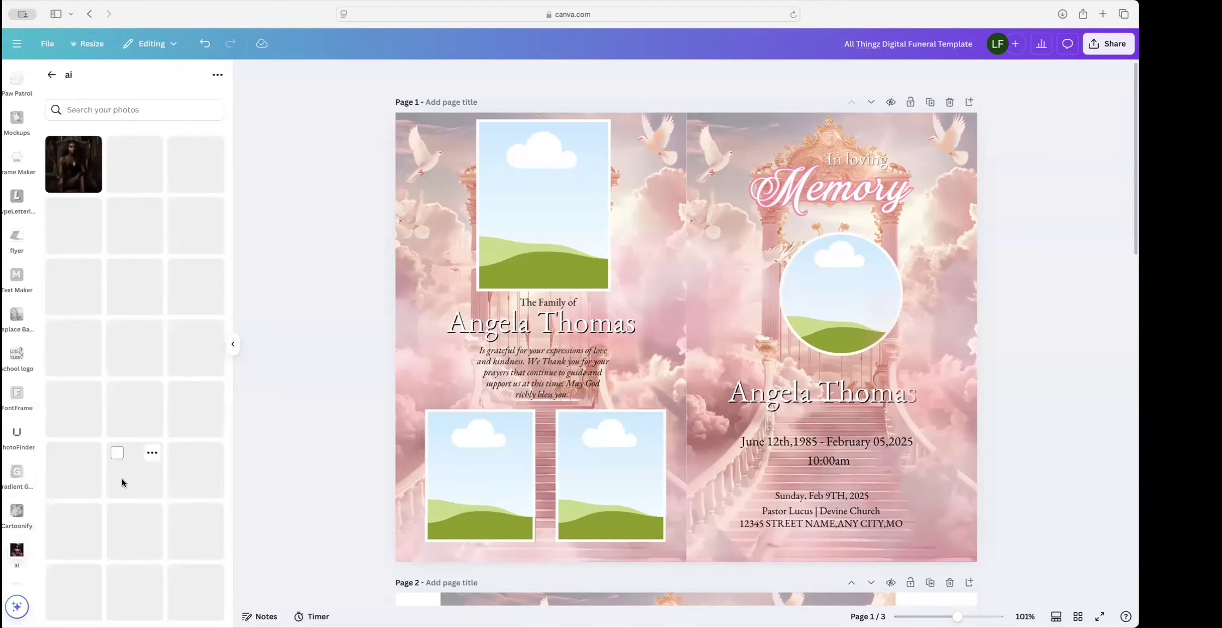
{"action": "scroll", "coordinate": [157, 483], "scroll_direction": "down", "scroll_amount": 12}
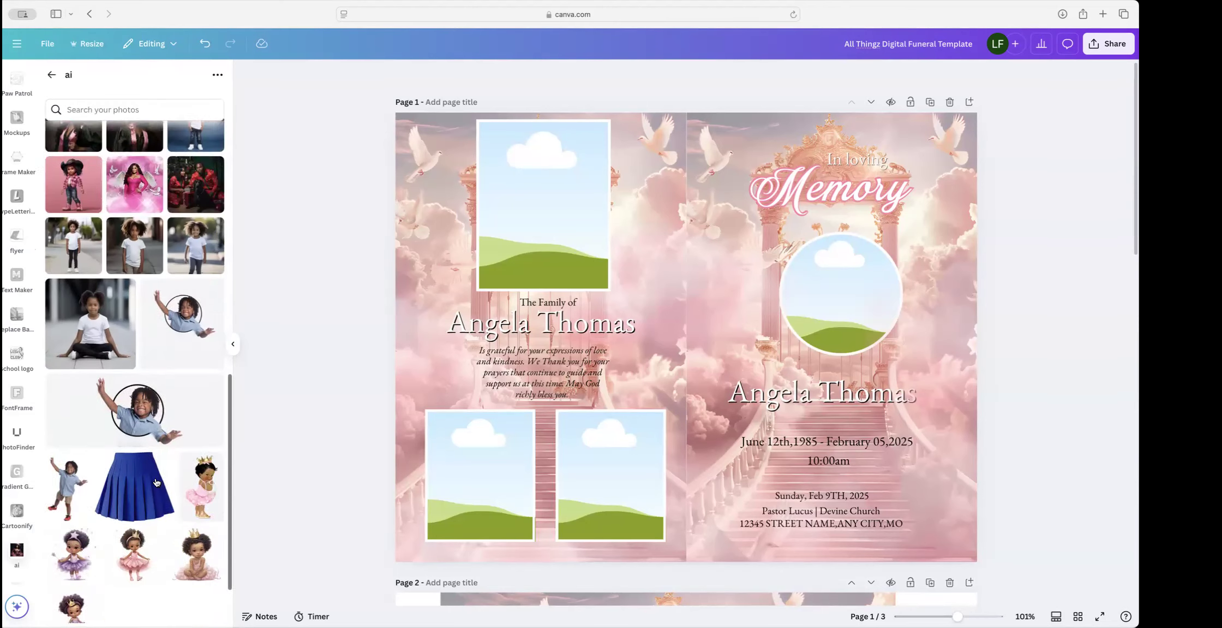
{"action": "scroll", "coordinate": [156, 482], "scroll_direction": "up", "scroll_amount": 13}
{"action": "scroll", "coordinate": [156, 482], "scroll_direction": "down", "scroll_amount": 3}
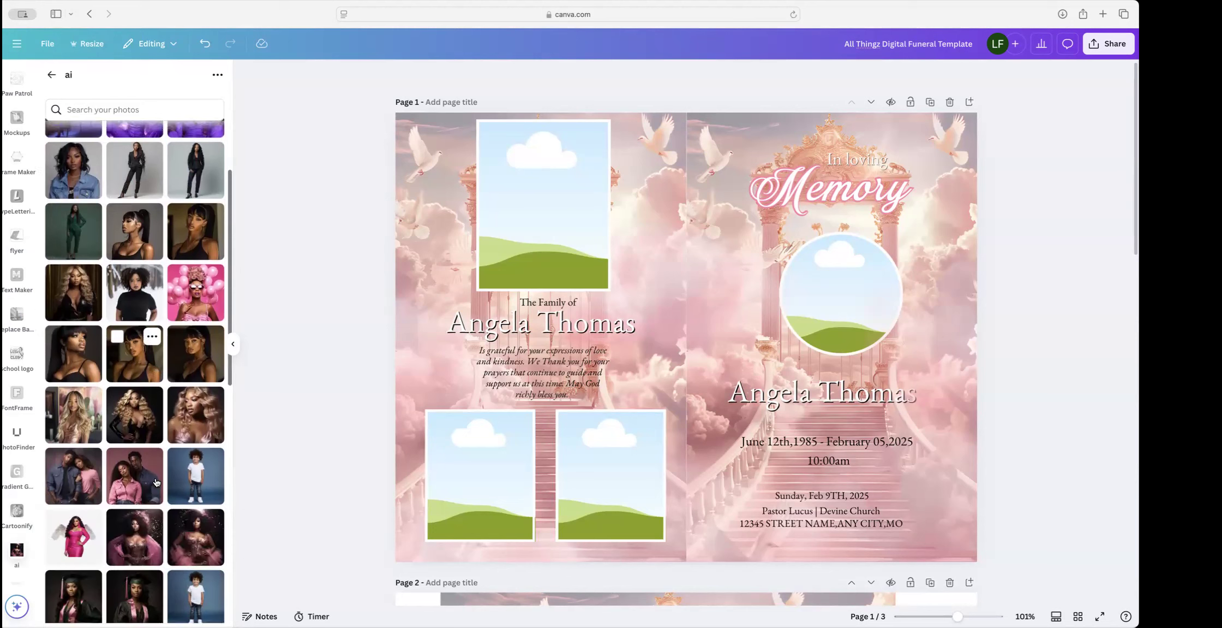
{"action": "scroll", "coordinate": [156, 483], "scroll_direction": "up", "scroll_amount": 1}
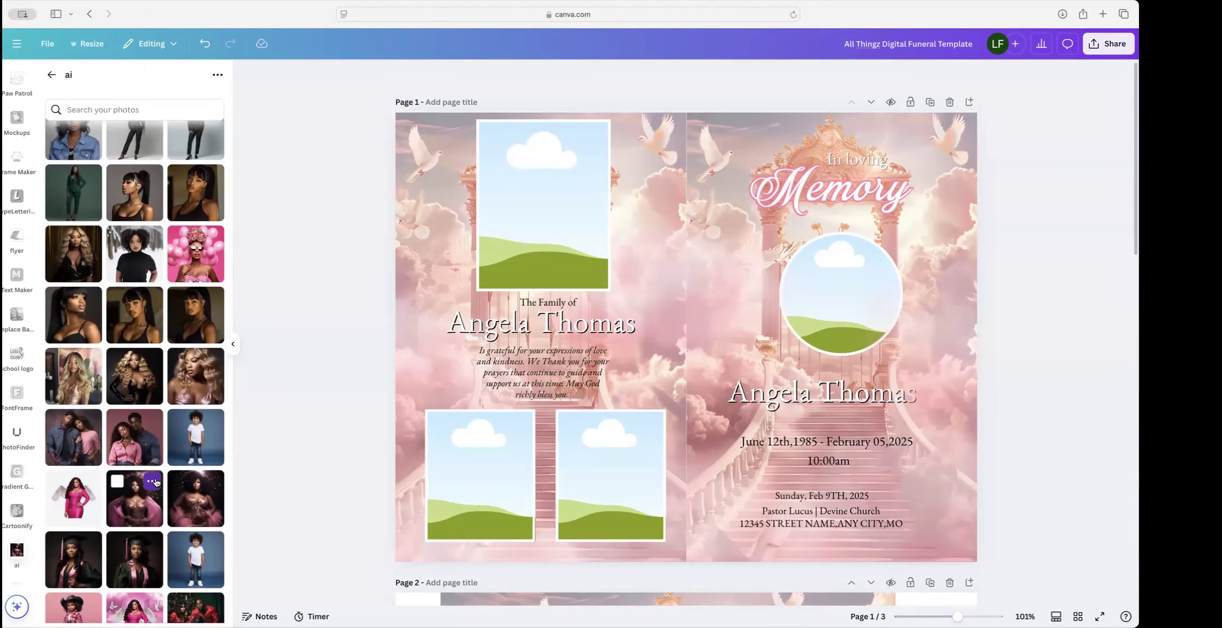
{"action": "scroll", "coordinate": [155, 482], "scroll_direction": "up", "scroll_amount": 3}
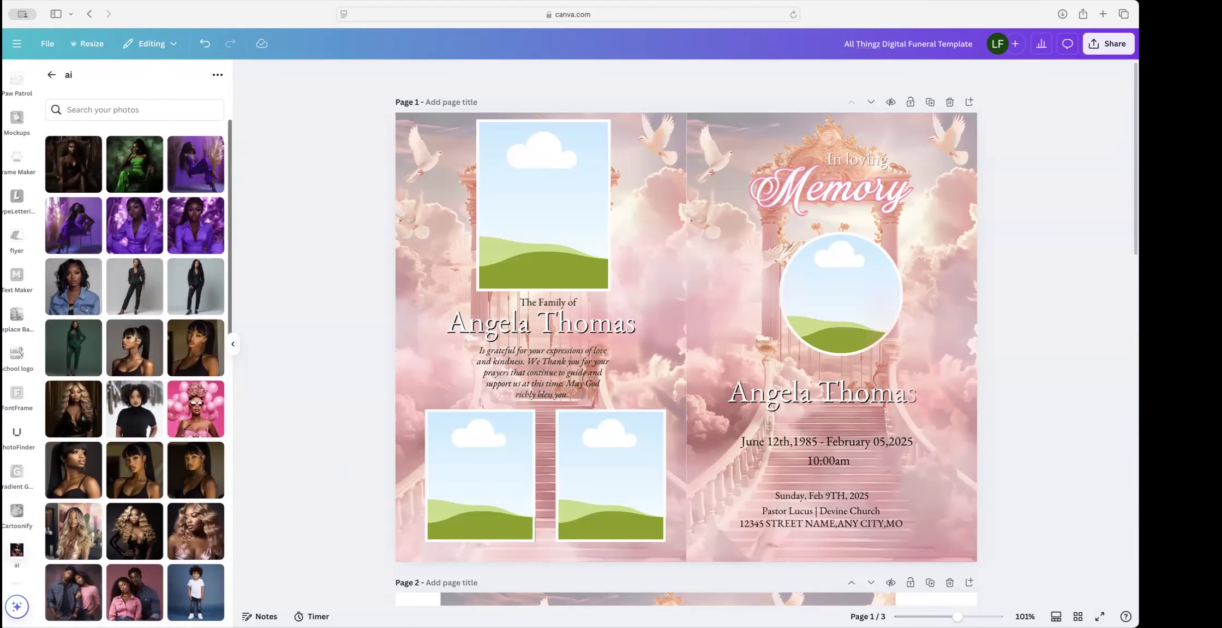
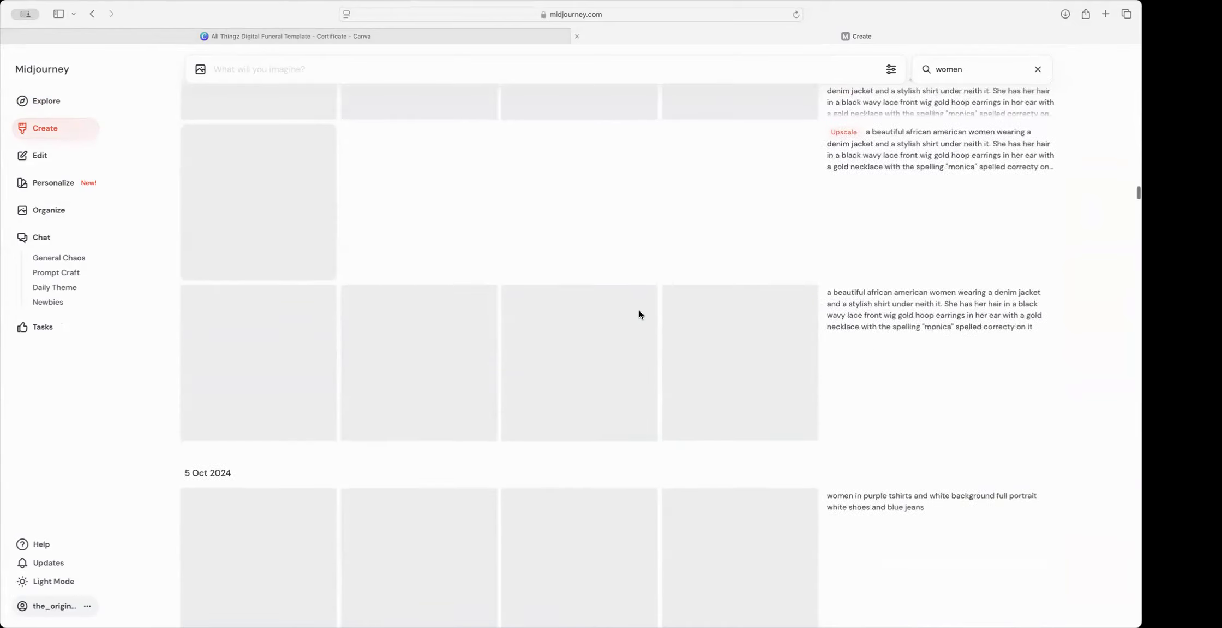
Step: Scroll the 'women' search results to the pink tank-top and pink-outfit photoshoot rows
{"action": "scroll", "coordinate": [639, 311], "scroll_direction": "up", "scroll_amount": 10}
{"action": "scroll", "coordinate": [639, 311], "scroll_direction": "down", "scroll_amount": 20}
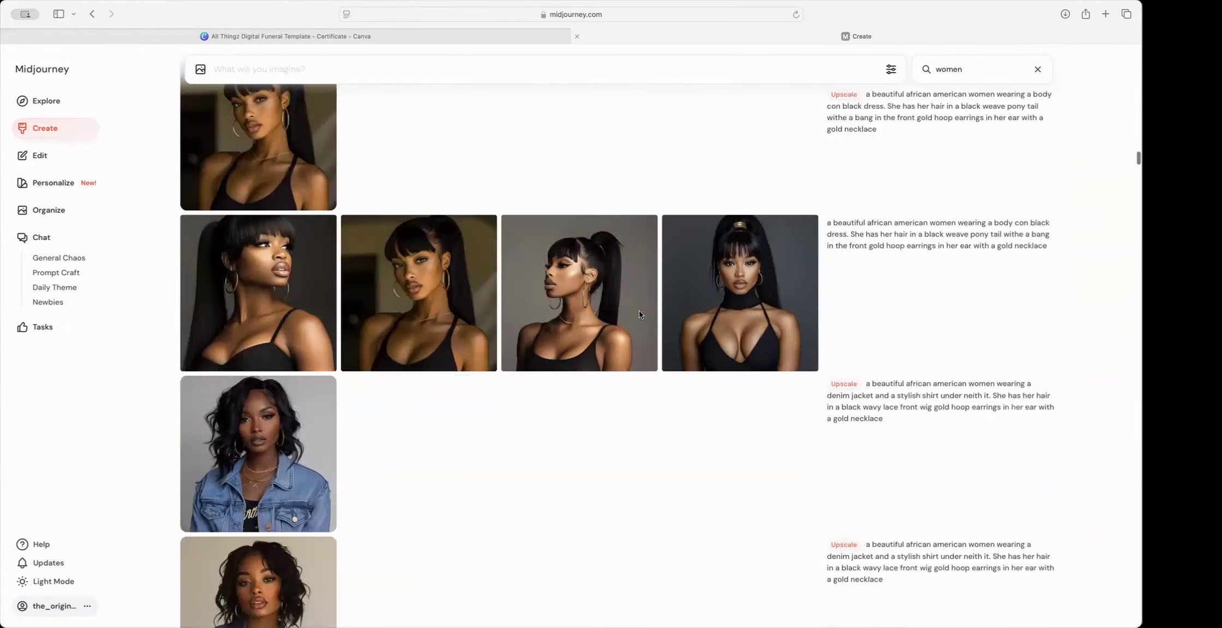
{"action": "scroll", "coordinate": [639, 313], "scroll_direction": "down", "scroll_amount": 15}
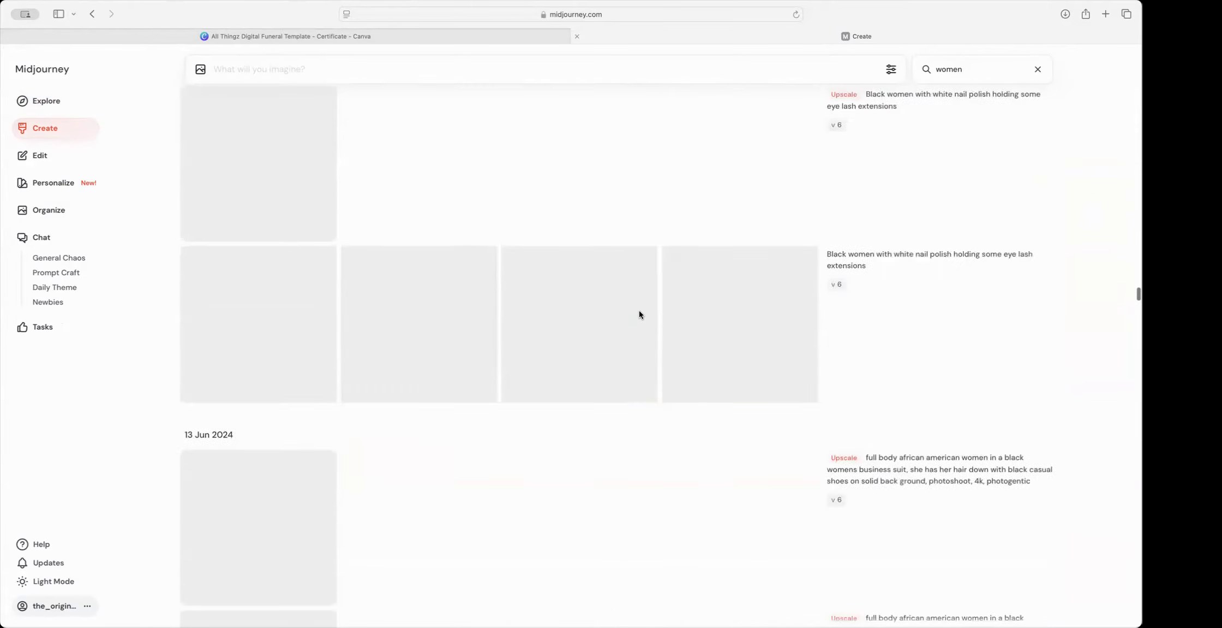
{"action": "scroll", "coordinate": [640, 314], "scroll_direction": "up", "scroll_amount": 6}
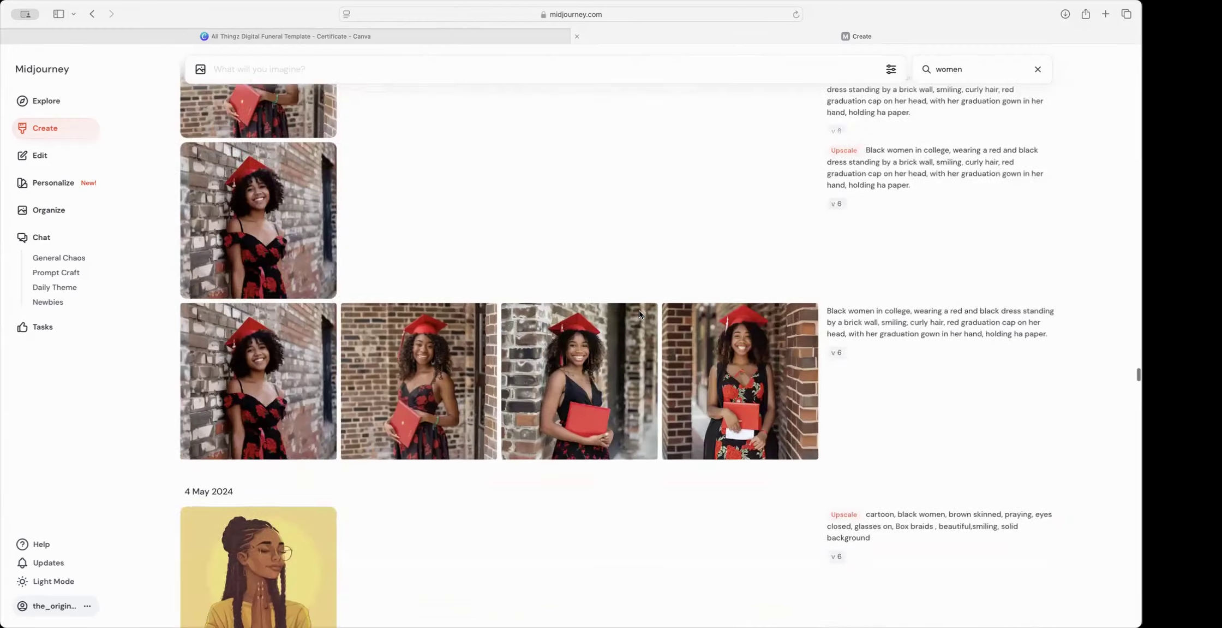
{"action": "scroll", "coordinate": [640, 315], "scroll_direction": "down", "scroll_amount": 6}
{"action": "scroll", "coordinate": [641, 316], "scroll_direction": "down", "scroll_amount": 20}
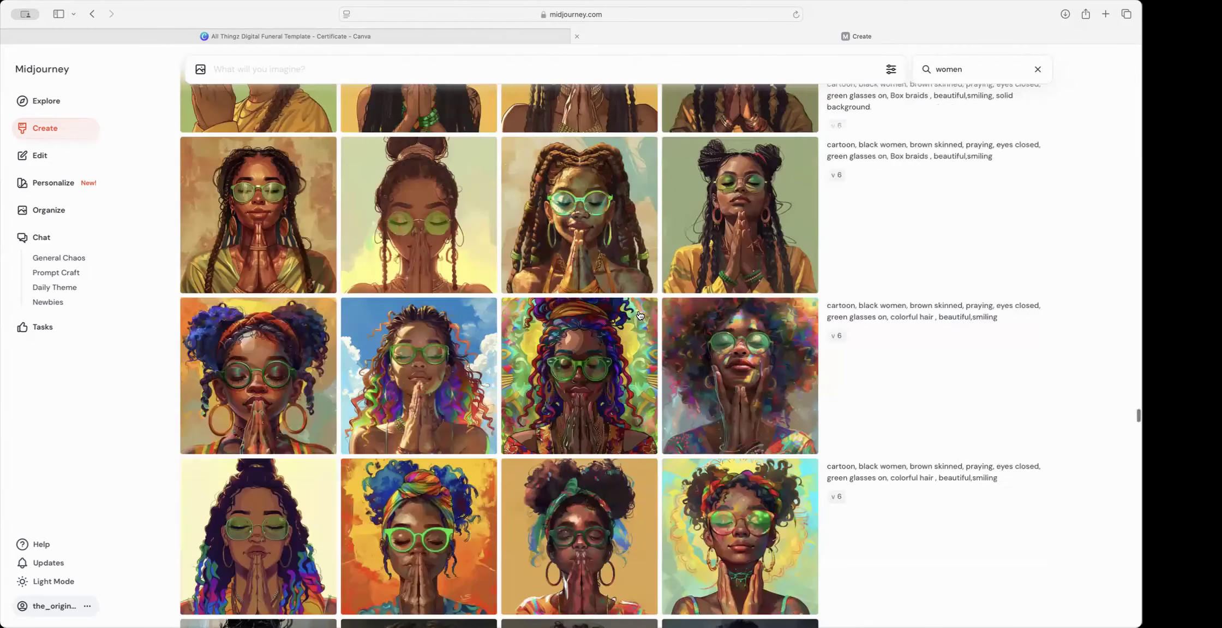
{"action": "scroll", "coordinate": [640, 316], "scroll_direction": "down", "scroll_amount": 15}
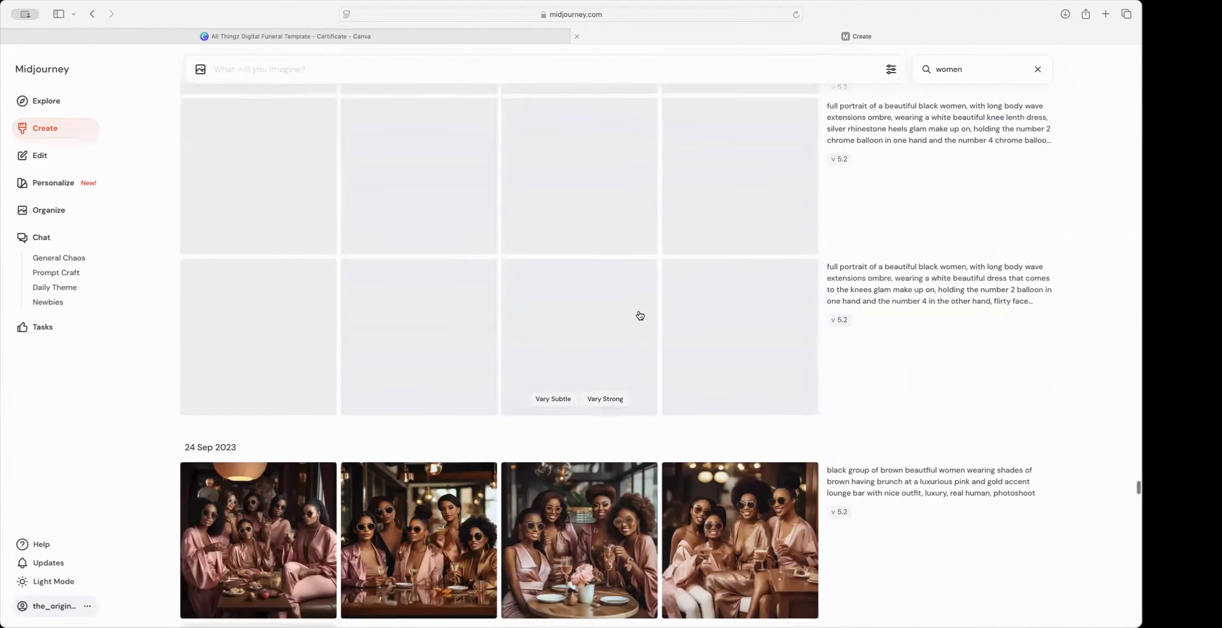
{"action": "scroll", "coordinate": [640, 315], "scroll_direction": "up", "scroll_amount": 6}
{"action": "scroll", "coordinate": [640, 315], "scroll_direction": "down", "scroll_amount": 5}
{"action": "scroll", "coordinate": [640, 315], "scroll_direction": "up", "scroll_amount": 3}
{"action": "scroll", "coordinate": [640, 316], "scroll_direction": "down", "scroll_amount": 10}
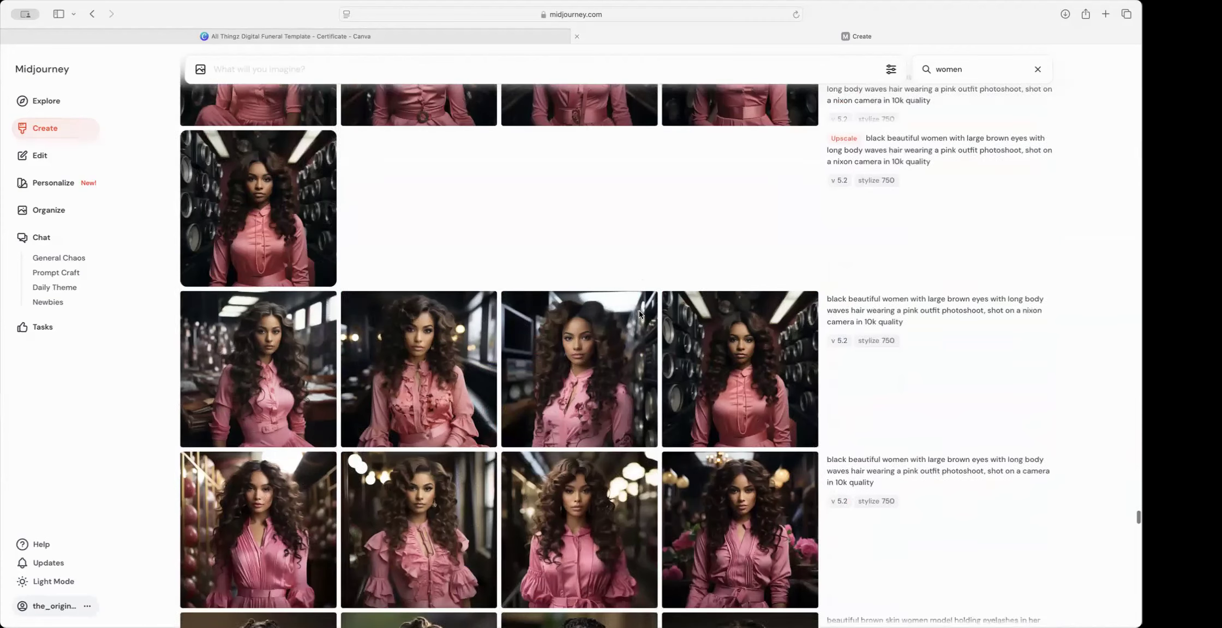
{"action": "scroll", "coordinate": [640, 316], "scroll_direction": "up", "scroll_amount": 4}
{"action": "scroll", "coordinate": [640, 315], "scroll_direction": "up", "scroll_amount": 1}
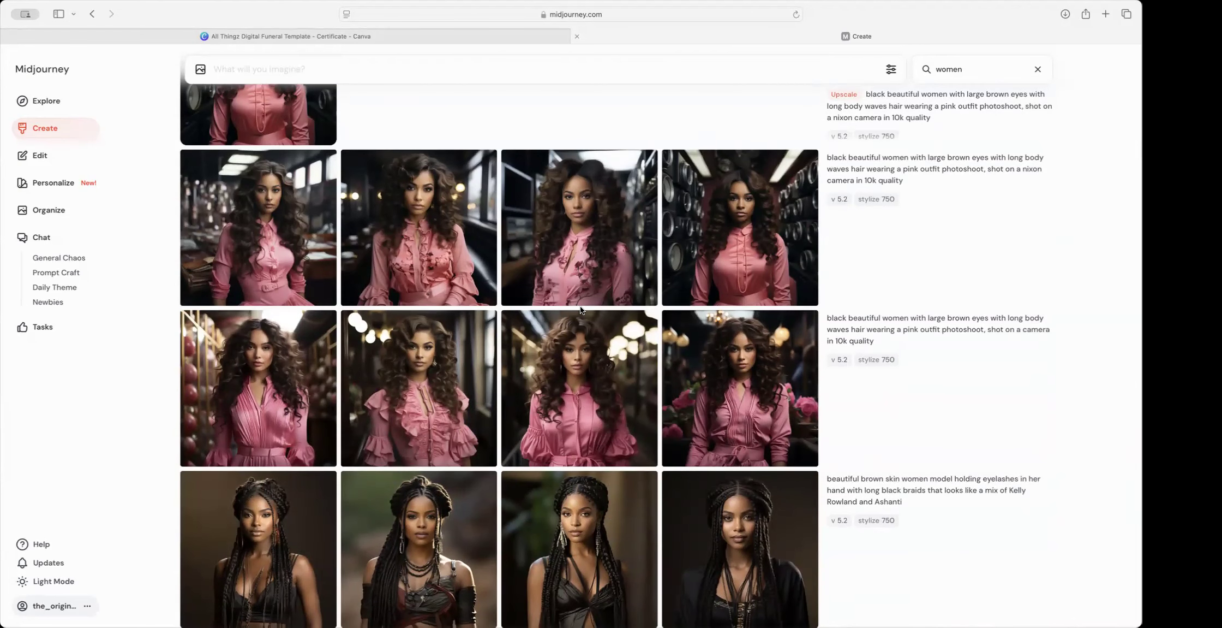
{"action": "scroll", "coordinate": [587, 335], "scroll_direction": "up", "scroll_amount": 3}
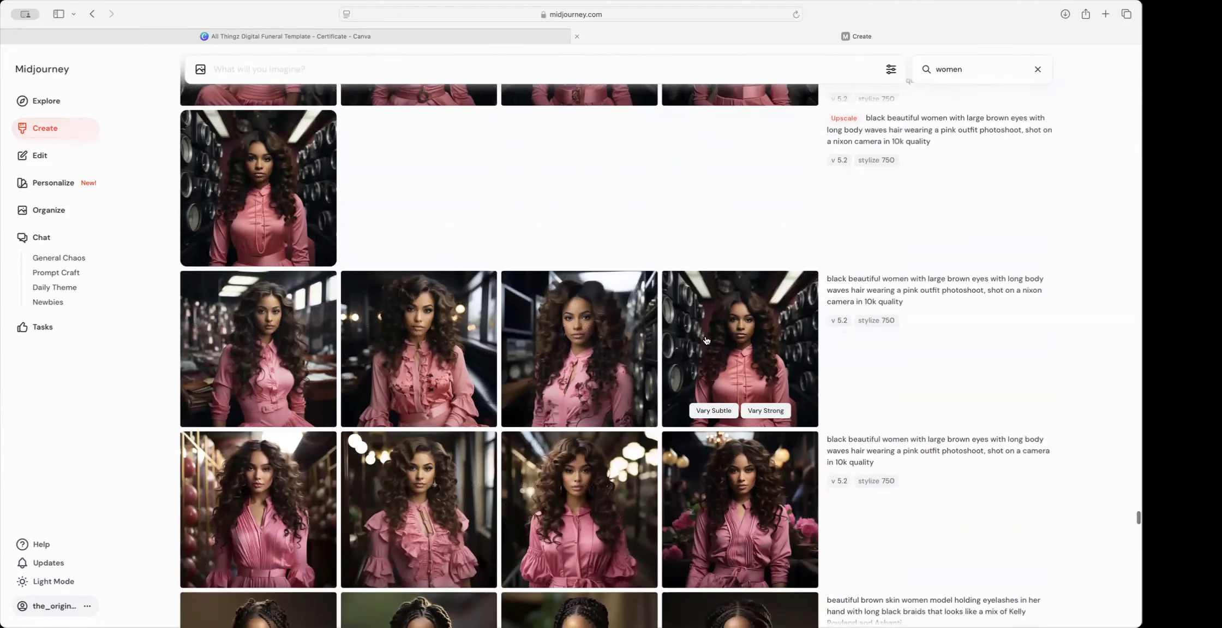
{"action": "scroll", "coordinate": [291, 158], "scroll_direction": "up", "scroll_amount": 6}
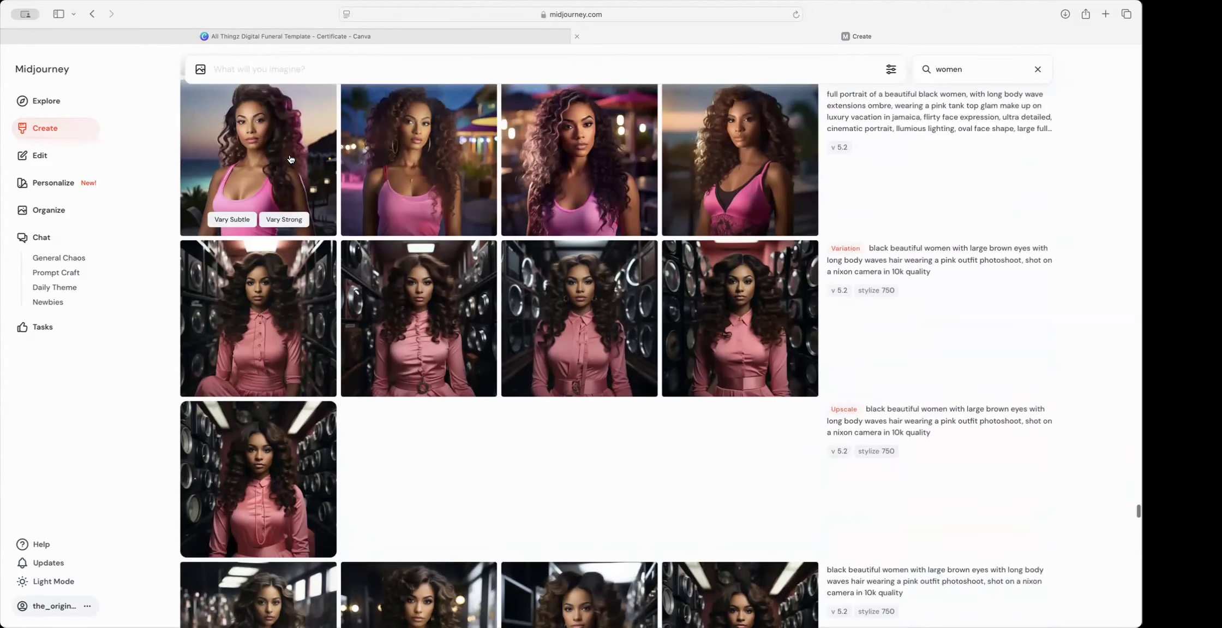
{"action": "scroll", "coordinate": [291, 159], "scroll_direction": "down", "scroll_amount": 4}
{"action": "scroll", "coordinate": [291, 158], "scroll_direction": "up", "scroll_amount": 6}
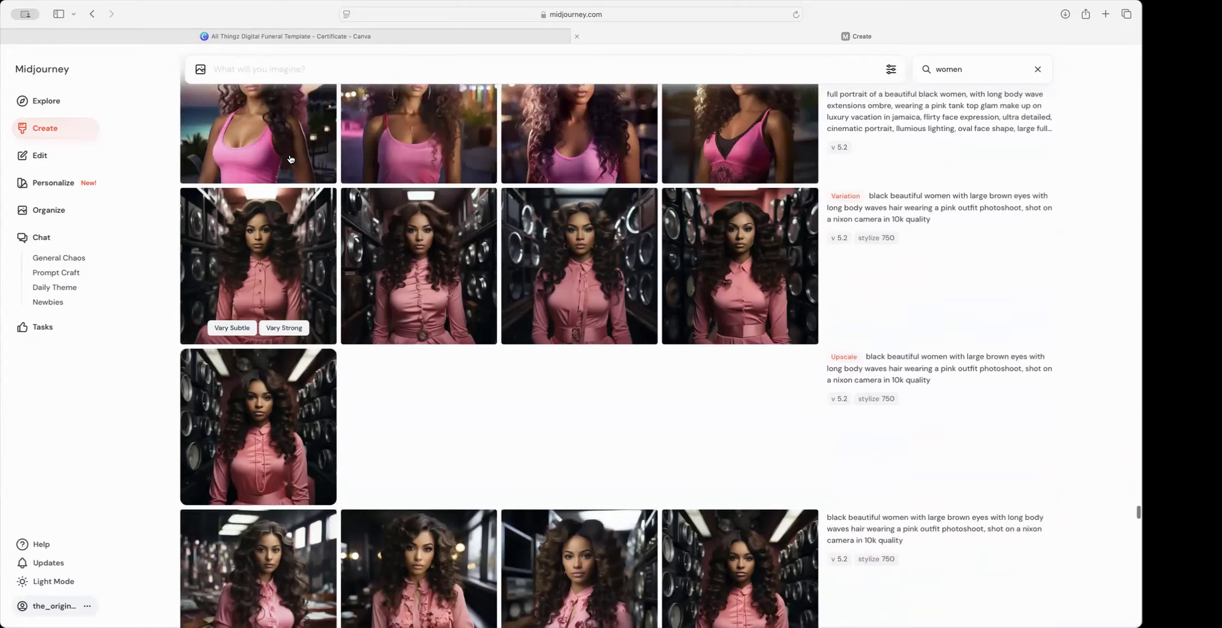
{"action": "scroll", "coordinate": [291, 159], "scroll_direction": "up", "scroll_amount": 5}
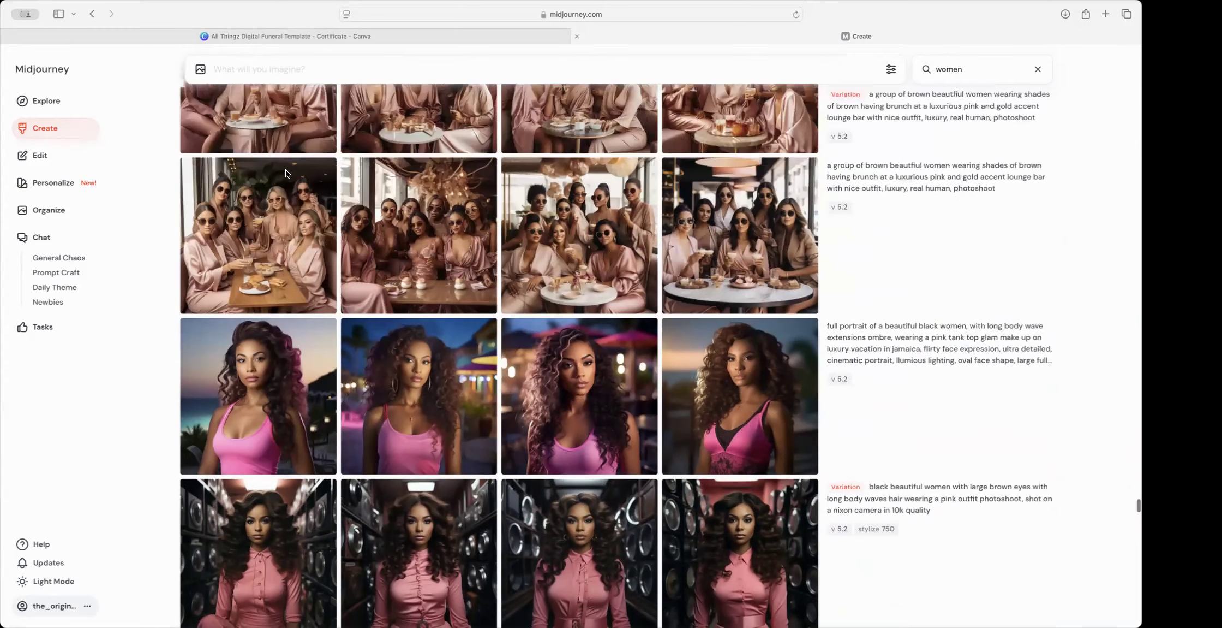
{"action": "scroll", "coordinate": [286, 174], "scroll_direction": "down", "scroll_amount": 6}
{"action": "scroll", "coordinate": [711, 254], "scroll_direction": "up", "scroll_amount": 1}
{"action": "scroll", "coordinate": [711, 254], "scroll_direction": "down", "scroll_amount": 1}
{"action": "scroll", "coordinate": [807, 316], "scroll_direction": "up", "scroll_amount": 1}
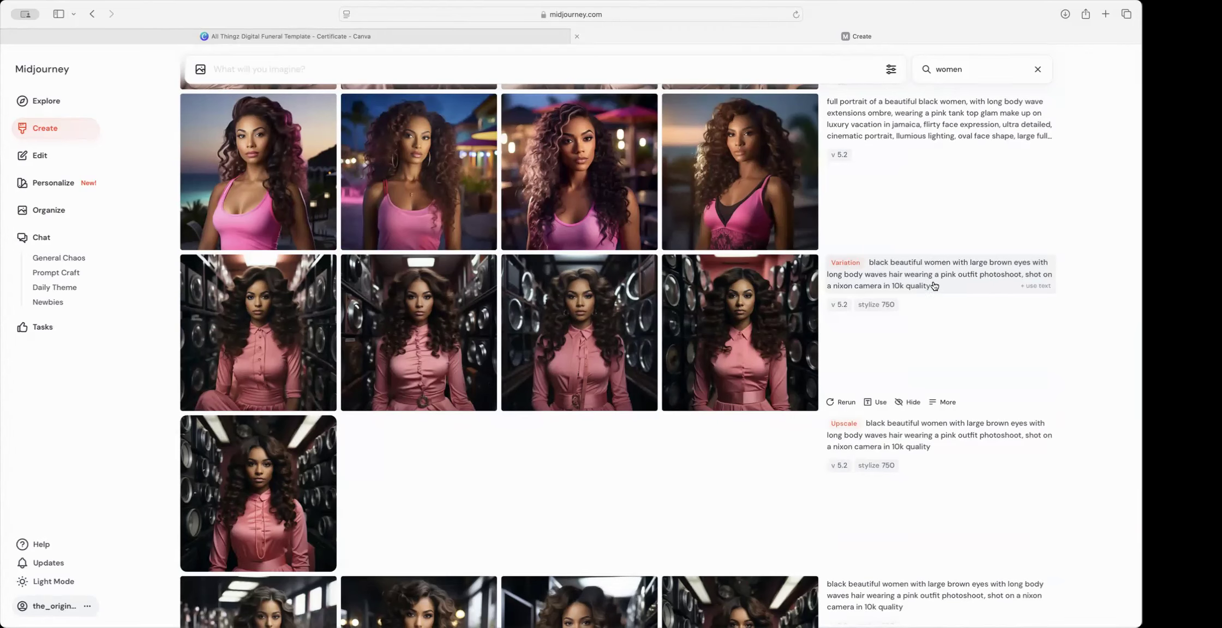
Step: Inspect the pink-outfit Variation prompt and enlarge its fourth variation image
{"action": "left_click_drag", "start_coordinate": [940, 287], "coordinate": [869, 265]}
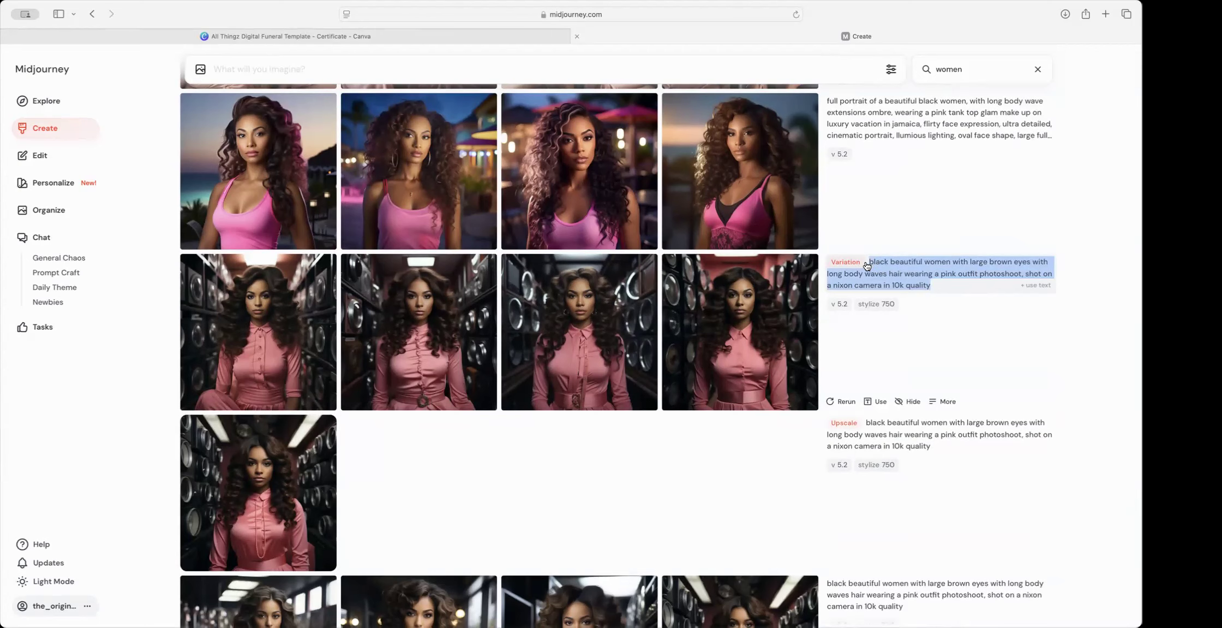
{"action": "scroll", "coordinate": [867, 266], "scroll_direction": "up", "scroll_amount": 1}
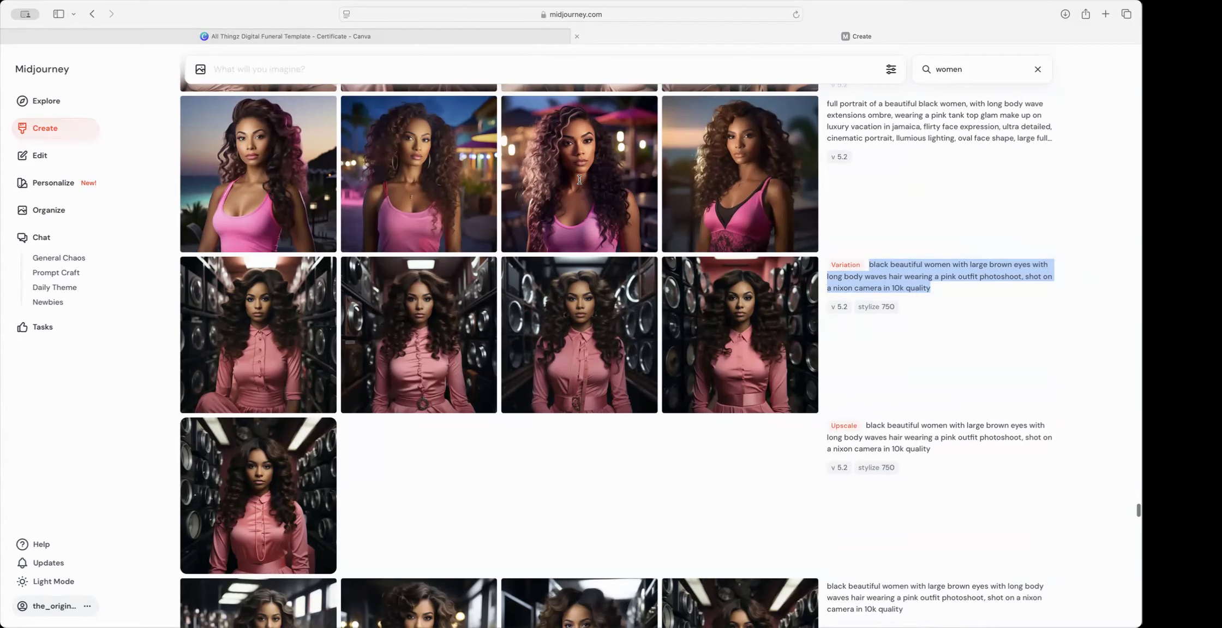
{"action": "left_click", "coordinate": [918, 189]}
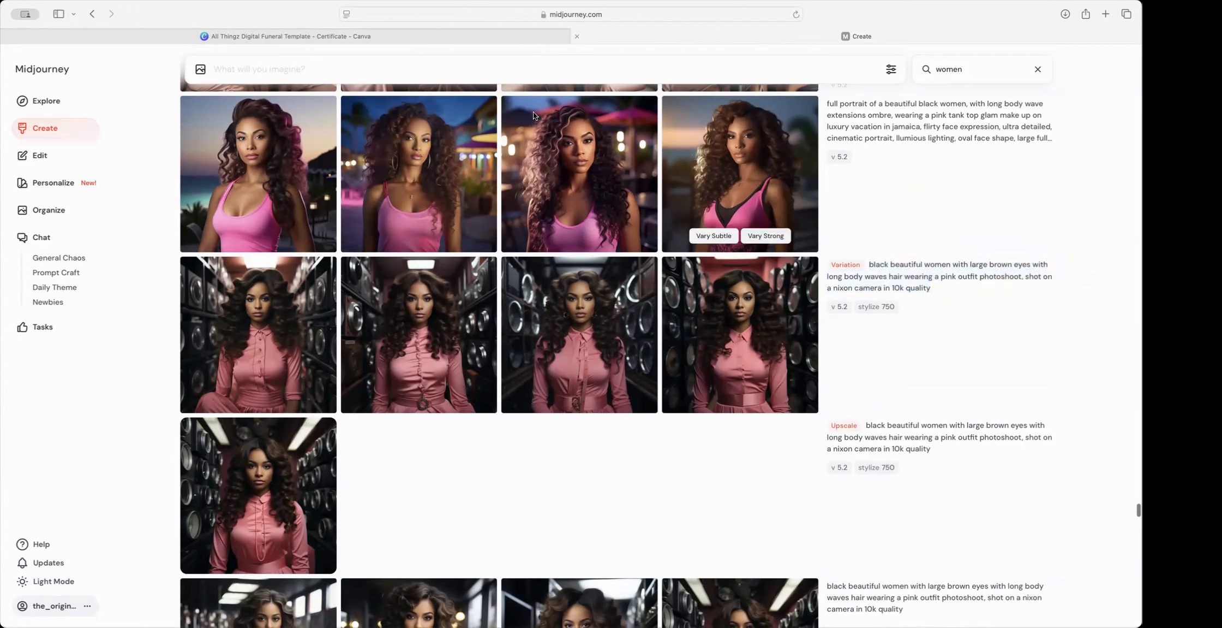
{"action": "left_click", "coordinate": [781, 300]}
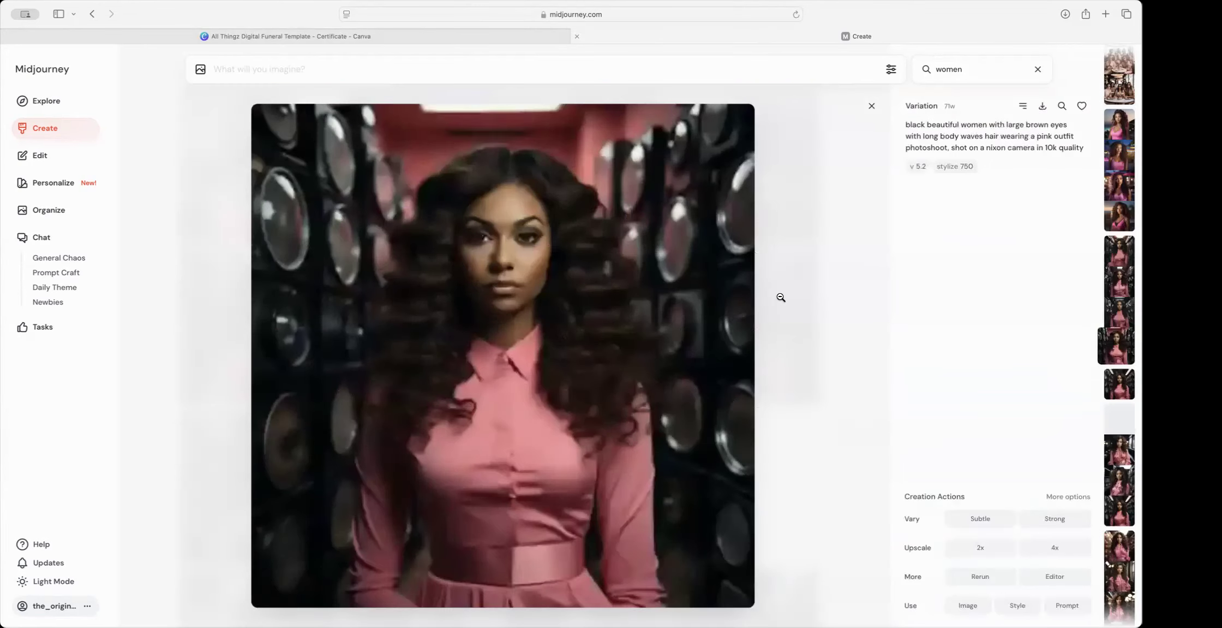
{"action": "scroll", "coordinate": [857, 143], "scroll_direction": "down", "scroll_amount": 1}
{"action": "scroll", "coordinate": [858, 143], "scroll_direction": "up", "scroll_amount": 1}
{"action": "left_click", "coordinate": [872, 105]}
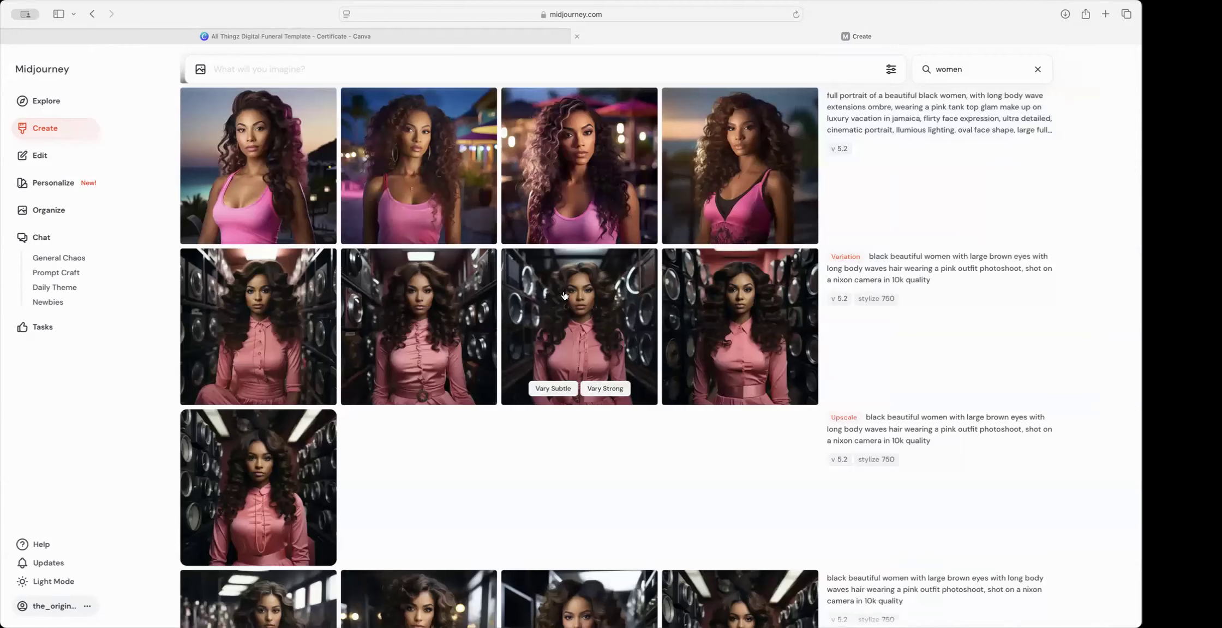
Step: Preview the curly-haired pink-top portrait and download the ruffled pink blouse portrait
{"action": "left_click", "coordinate": [456, 125]}
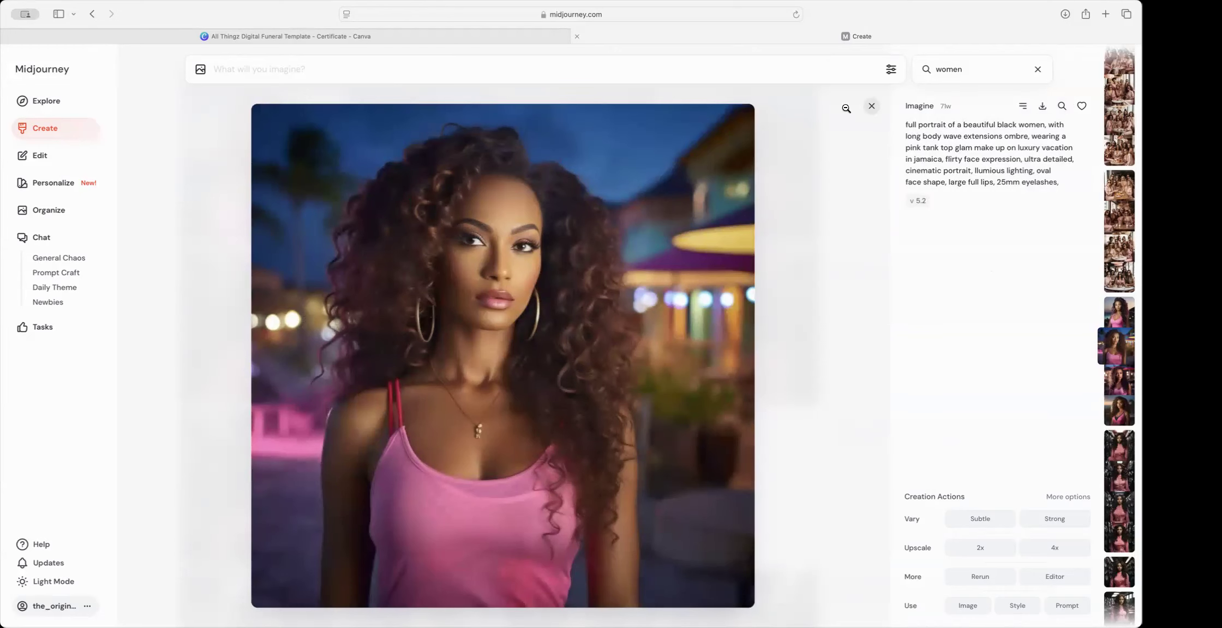
{"action": "left_click", "coordinate": [872, 106]}
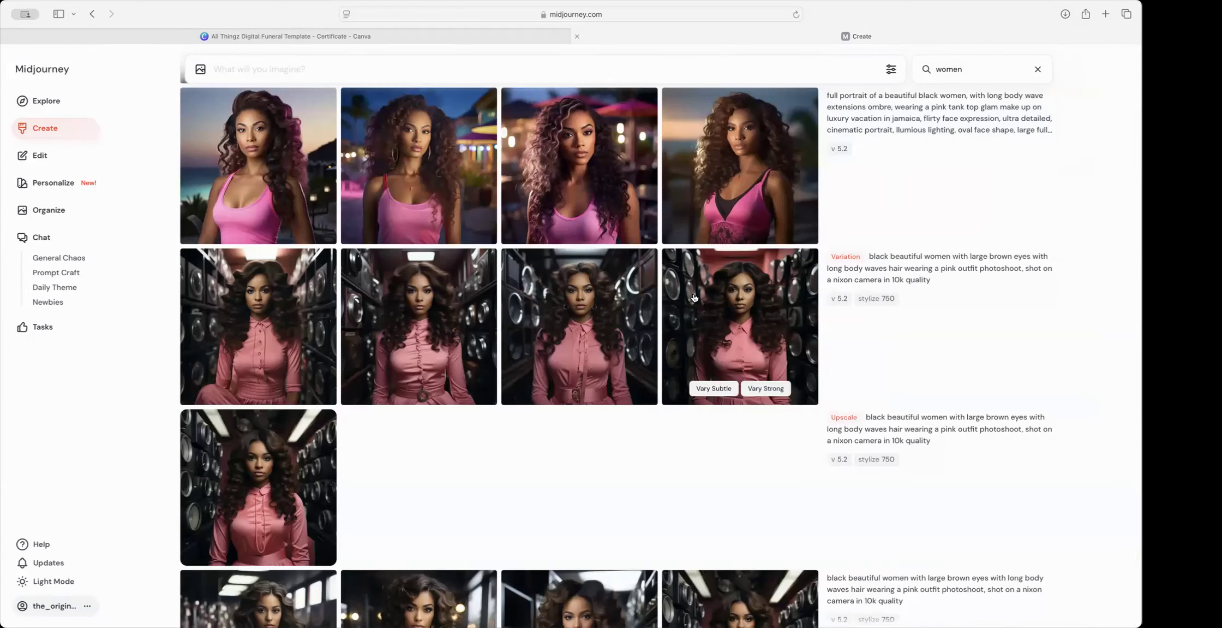
{"action": "scroll", "coordinate": [694, 297], "scroll_direction": "down", "scroll_amount": 3}
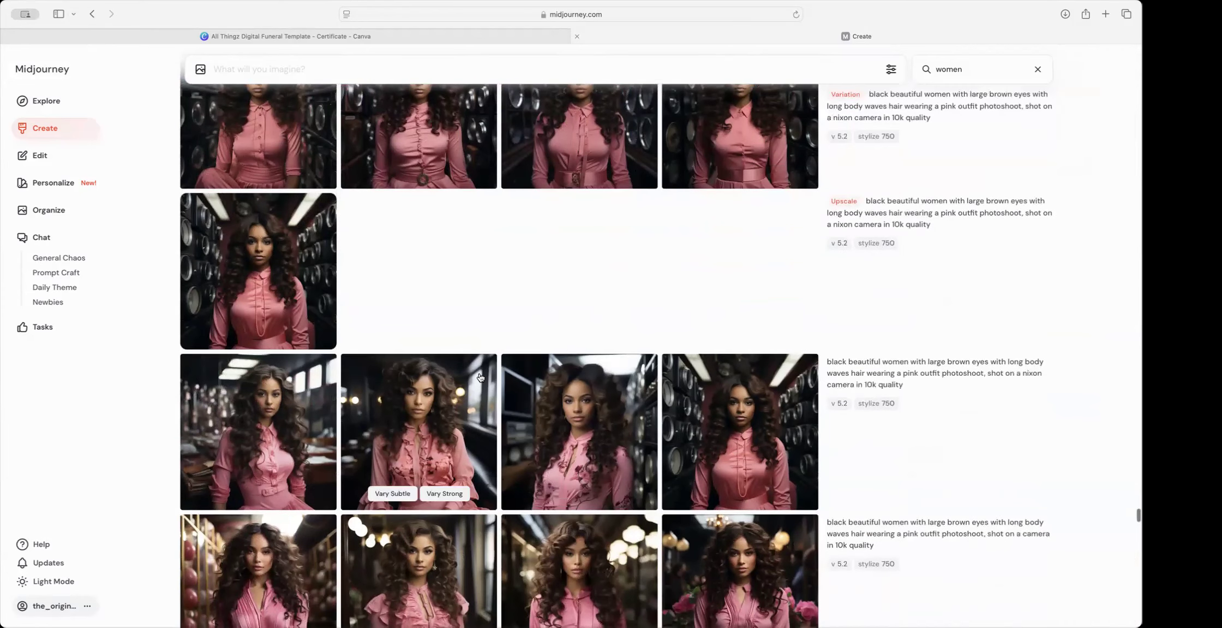
{"action": "left_click", "coordinate": [460, 403]}
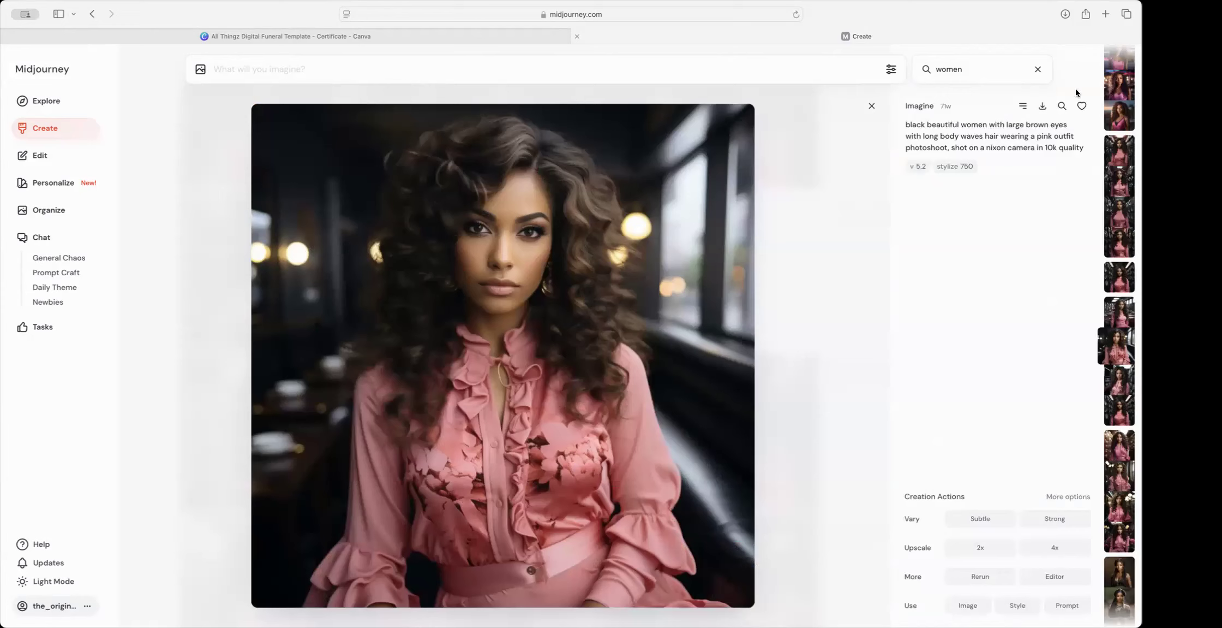
{"action": "left_click", "coordinate": [1042, 109]}
{"action": "left_click", "coordinate": [870, 106]}
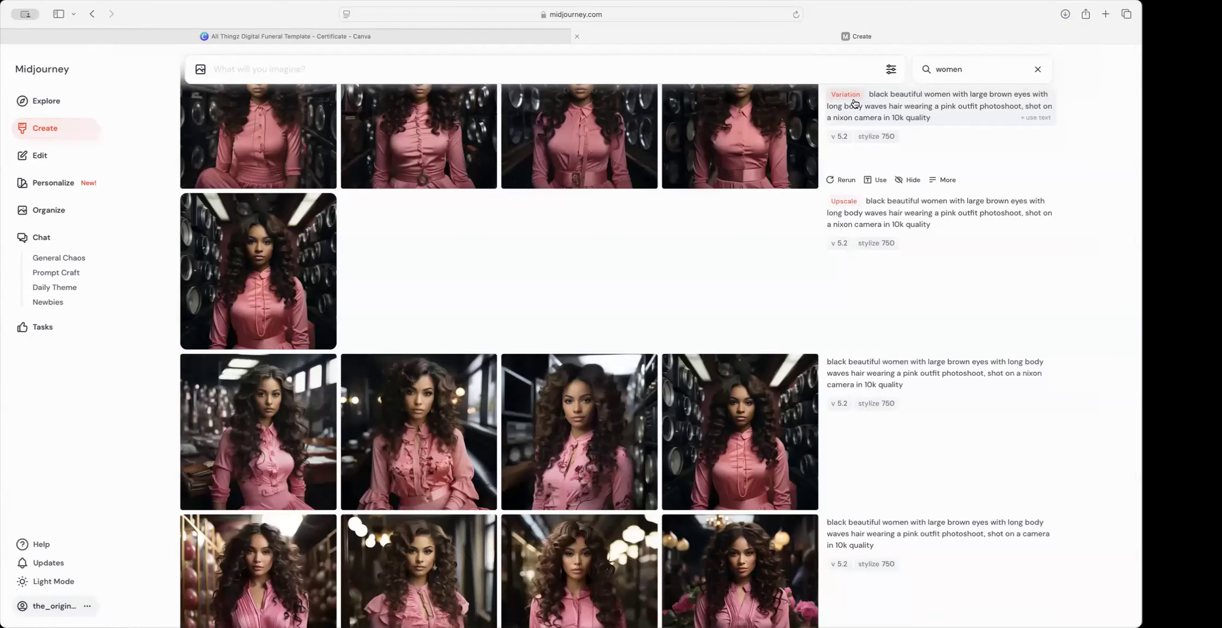
Step: Review the ruffled blouse and third pink tank-top portraits, then return to the Canva template
{"action": "scroll", "coordinate": [755, 281], "scroll_direction": "down", "scroll_amount": 5}
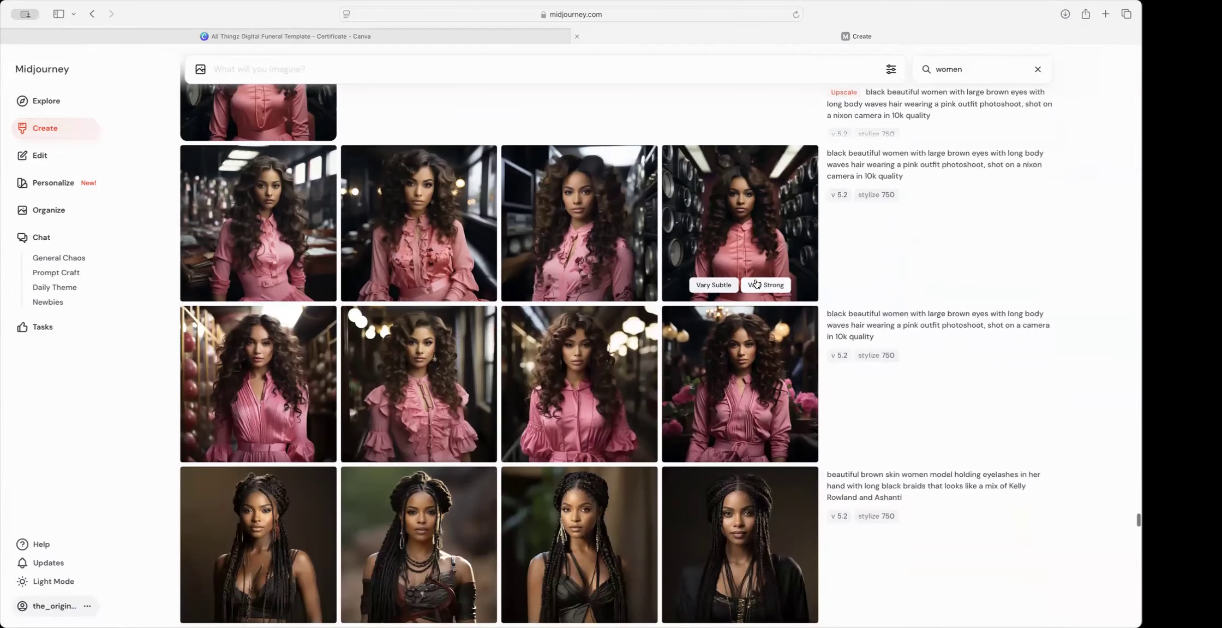
{"action": "scroll", "coordinate": [757, 284], "scroll_direction": "up", "scroll_amount": 4}
{"action": "scroll", "coordinate": [756, 285], "scroll_direction": "down", "scroll_amount": 6}
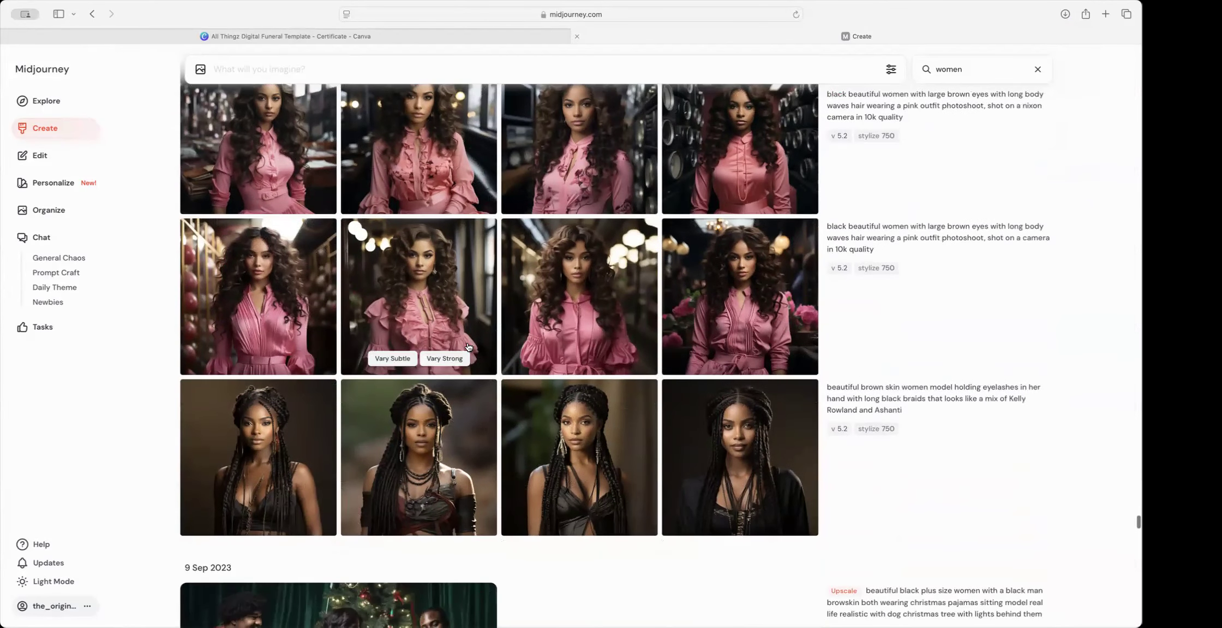
{"action": "scroll", "coordinate": [456, 357], "scroll_direction": "down", "scroll_amount": 5}
{"action": "scroll", "coordinate": [456, 357], "scroll_direction": "up", "scroll_amount": 7}
{"action": "scroll", "coordinate": [456, 357], "scroll_direction": "up", "scroll_amount": 5}
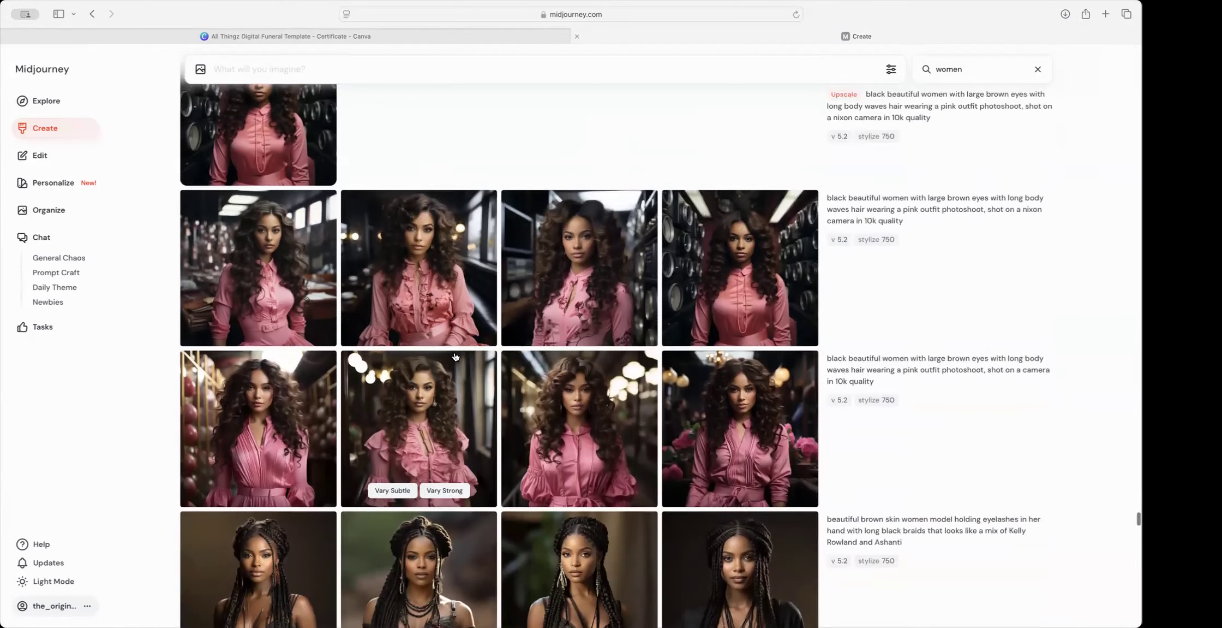
{"action": "scroll", "coordinate": [456, 357], "scroll_direction": "up", "scroll_amount": 3}
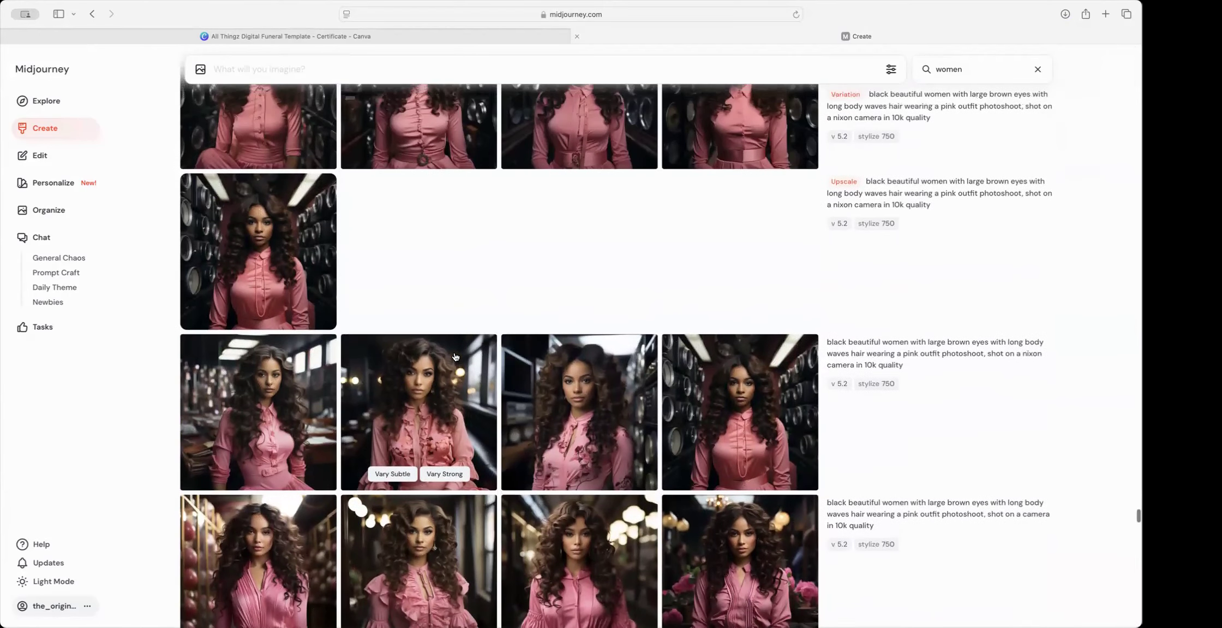
{"action": "left_click", "coordinate": [470, 383]}
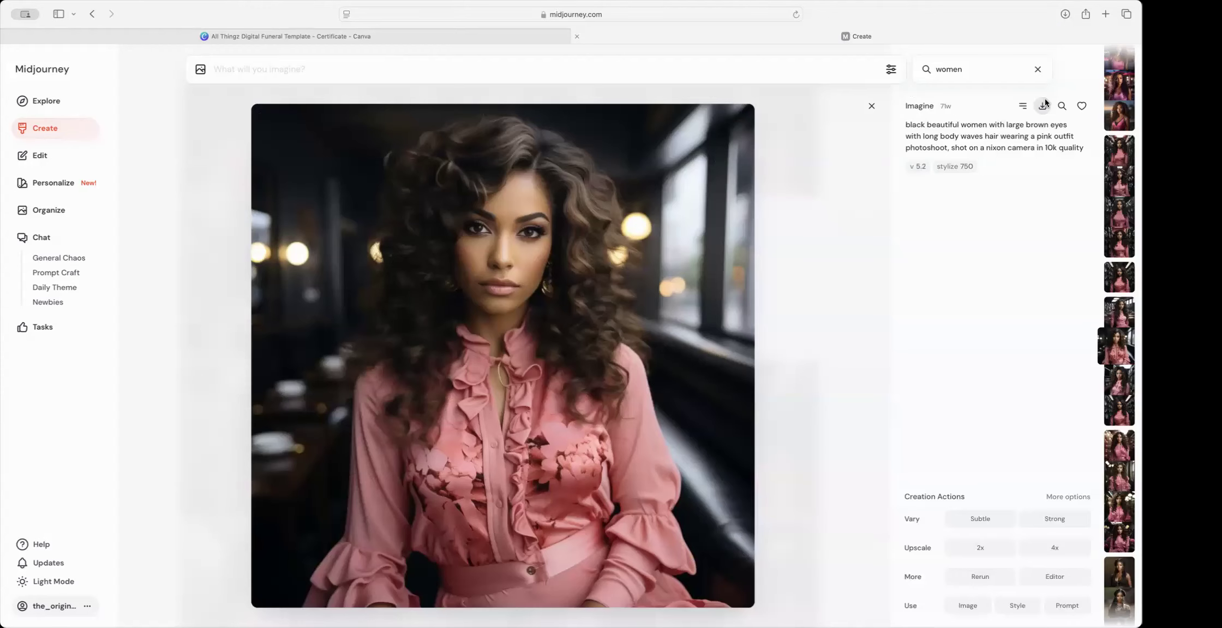
{"action": "left_click", "coordinate": [871, 108]}
{"action": "scroll", "coordinate": [578, 232], "scroll_direction": "up", "scroll_amount": 10}
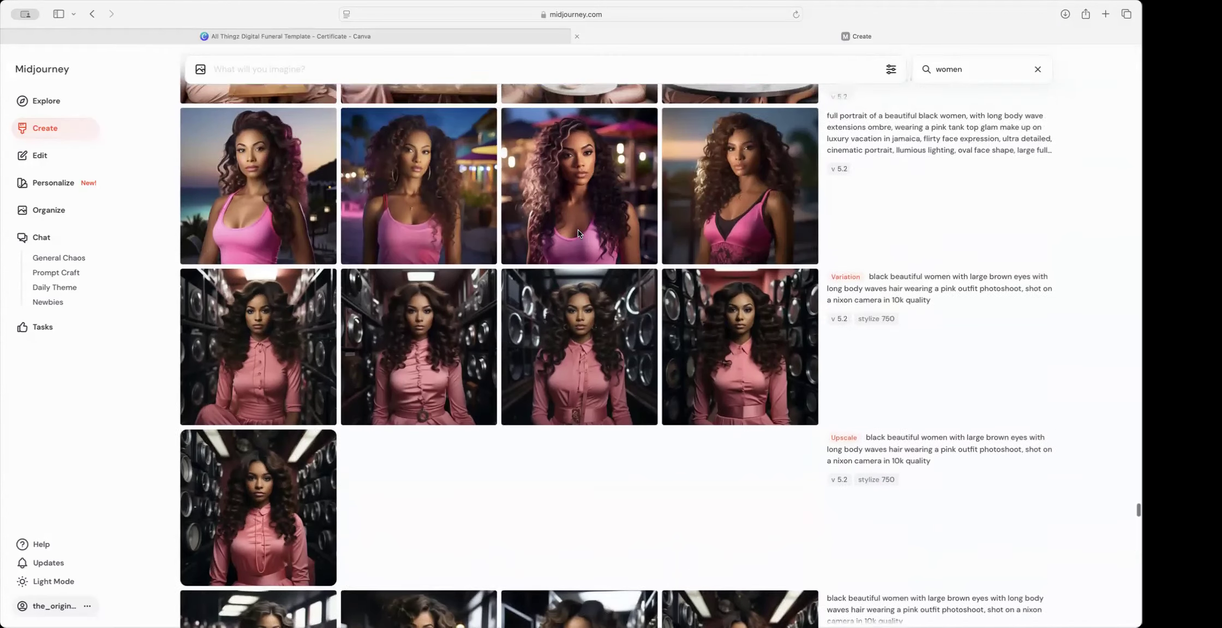
{"action": "scroll", "coordinate": [580, 234], "scroll_direction": "up", "scroll_amount": 4}
{"action": "scroll", "coordinate": [580, 234], "scroll_direction": "down", "scroll_amount": 7}
{"action": "scroll", "coordinate": [580, 235], "scroll_direction": "up", "scroll_amount": 1}
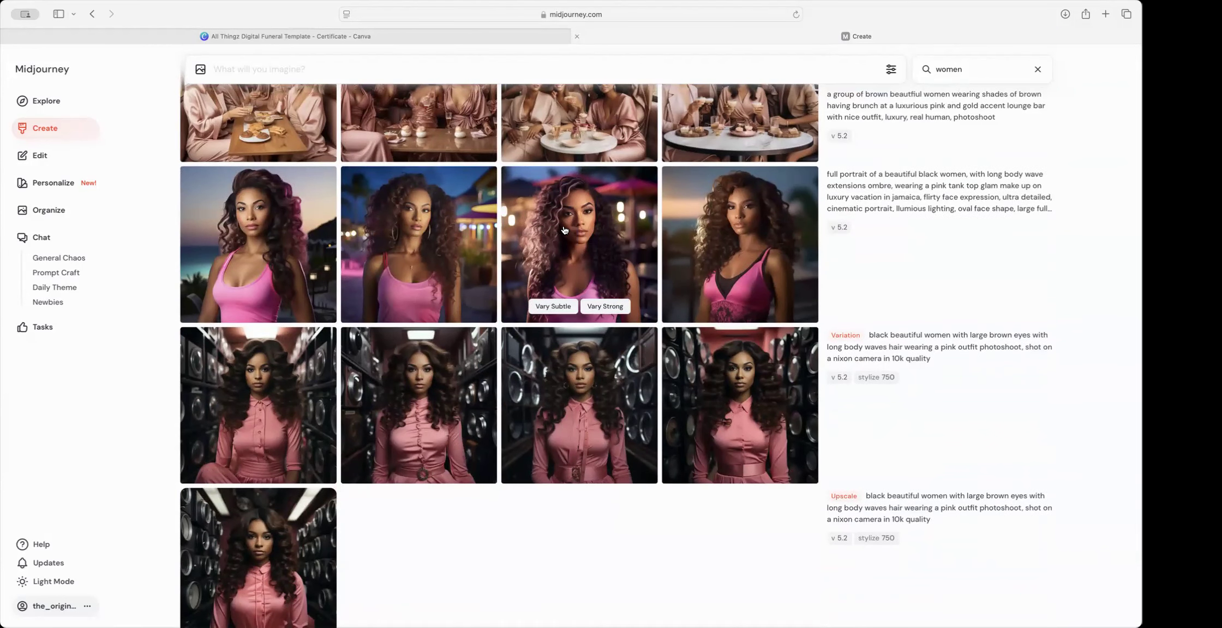
{"action": "left_click", "coordinate": [621, 202]}
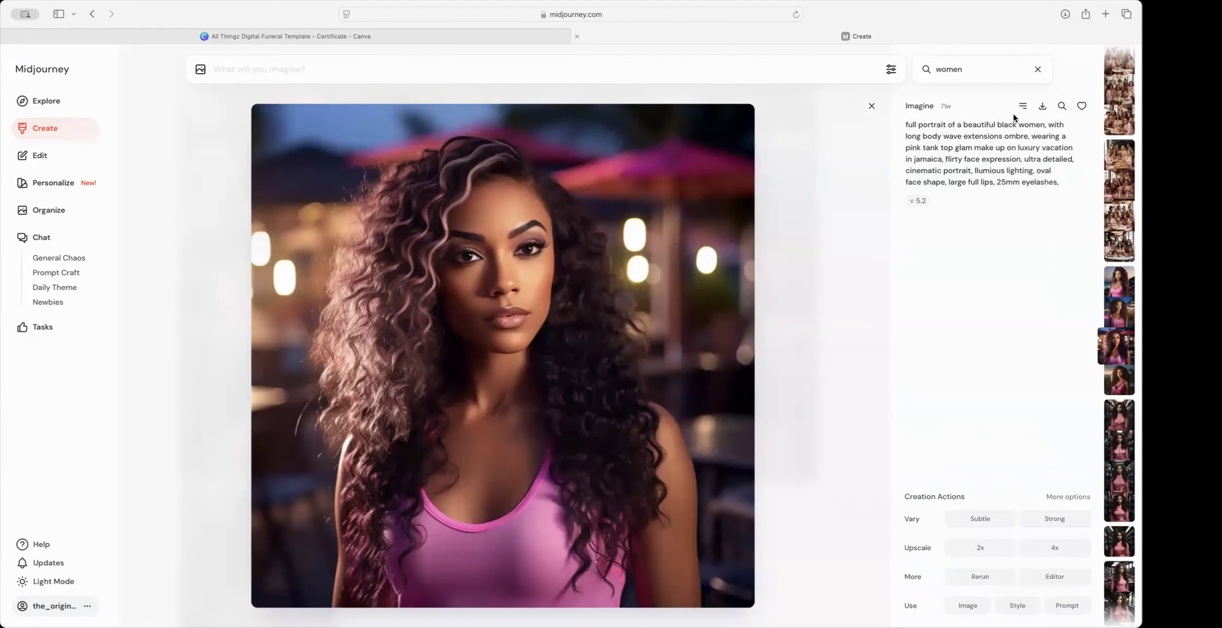
{"action": "left_click", "coordinate": [376, 38]}
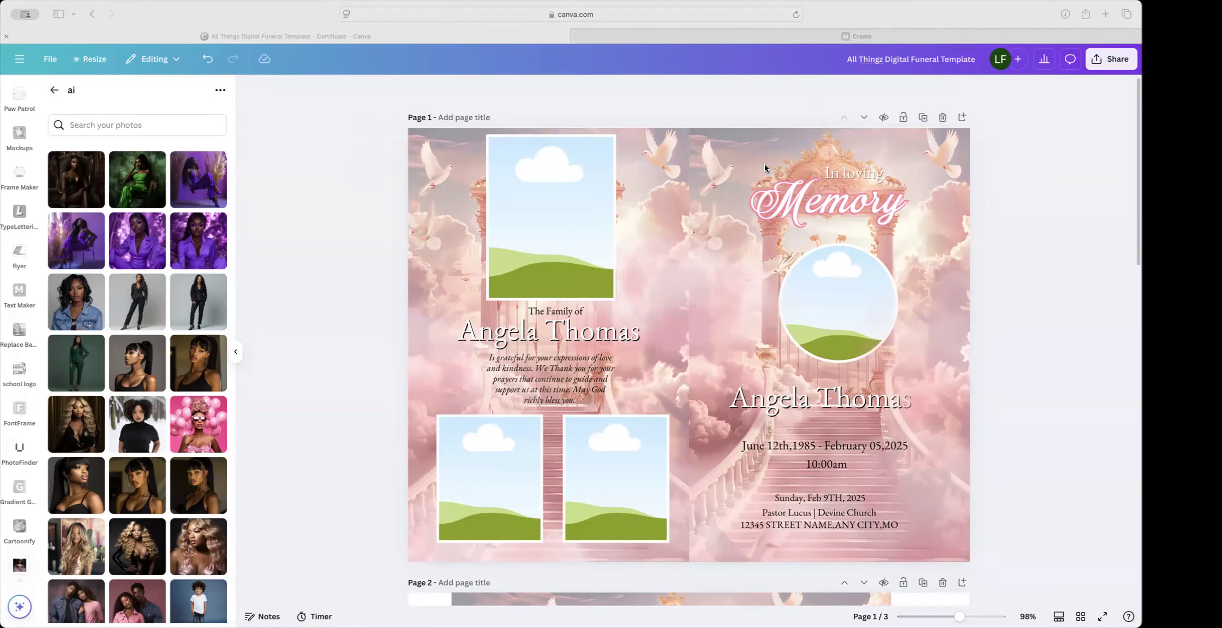
Step: Upload the downloaded pink portraits by dropping the files onto the Canva design
{"action": "left_click_drag", "start_coordinate": [705, 333], "coordinate": [682, 380]}
{"action": "scroll", "coordinate": [682, 380], "scroll_direction": "down", "scroll_amount": 1}
{"action": "left_click_drag", "start_coordinate": [432, 419], "coordinate": [315, 527]}
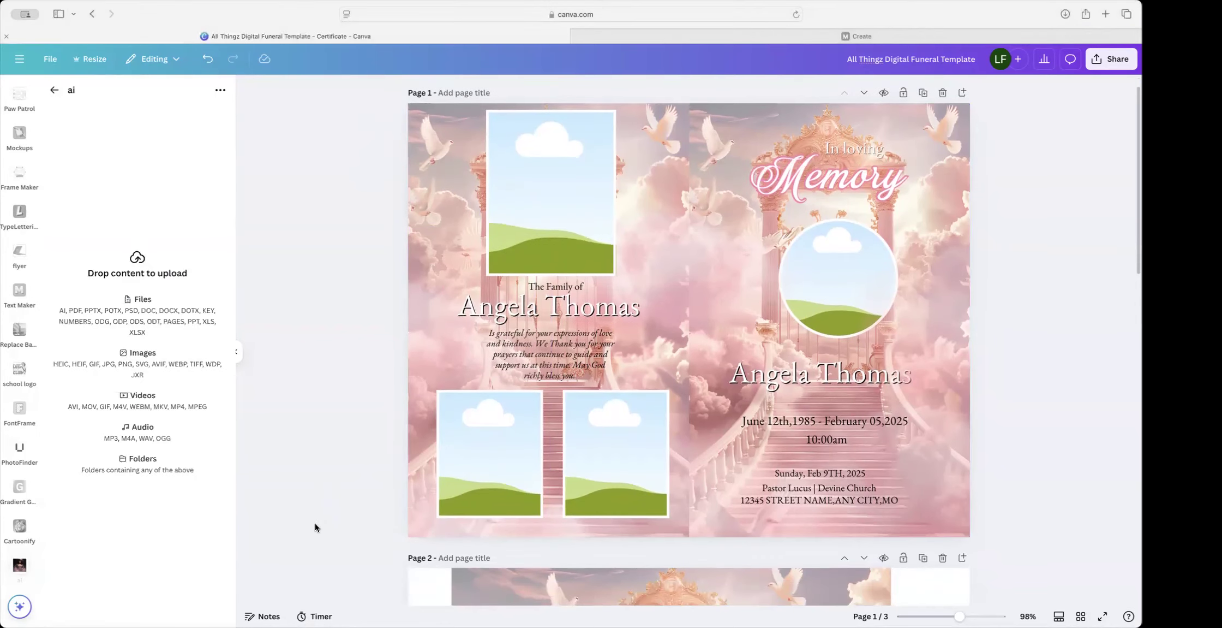
{"action": "scroll", "coordinate": [19, 272], "scroll_direction": "up", "scroll_amount": 10}
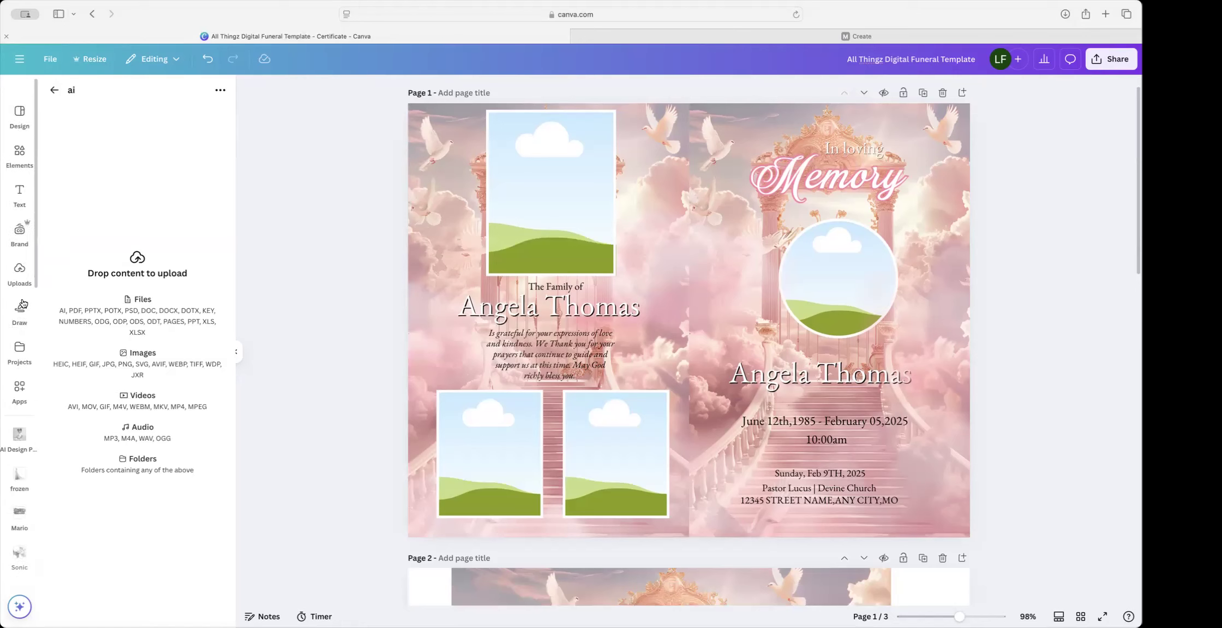
{"action": "left_click", "coordinate": [17, 267]}
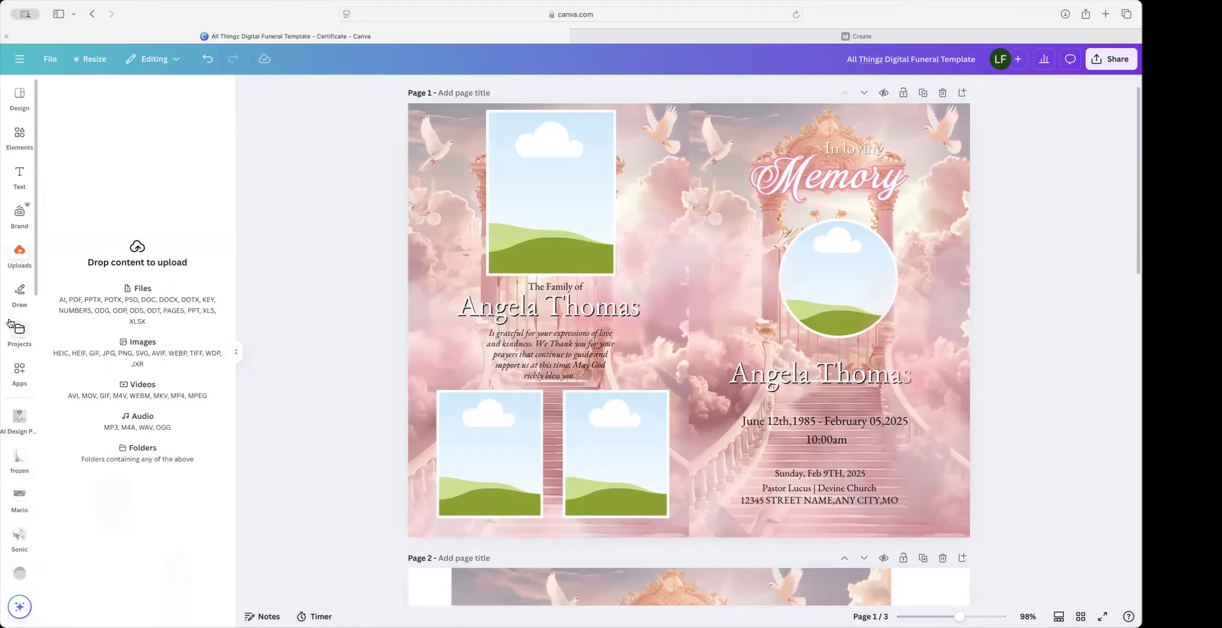
{"action": "left_click", "coordinate": [20, 256]}
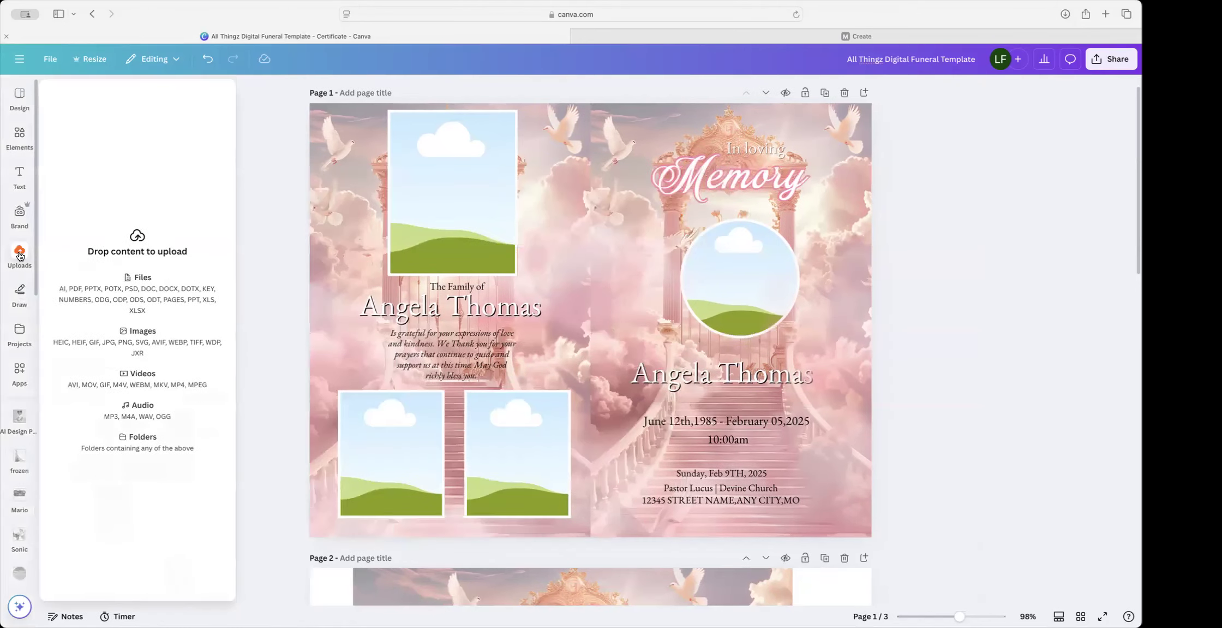
{"action": "key", "text": "super+Tab"}
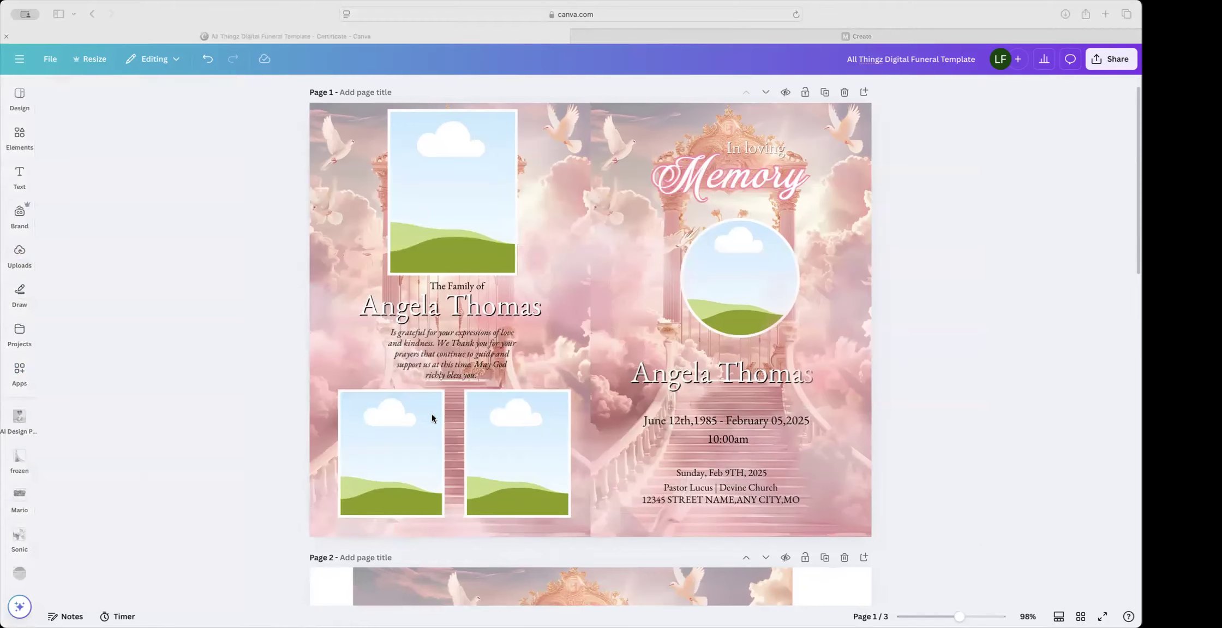
{"action": "left_click", "coordinate": [555, 381]}
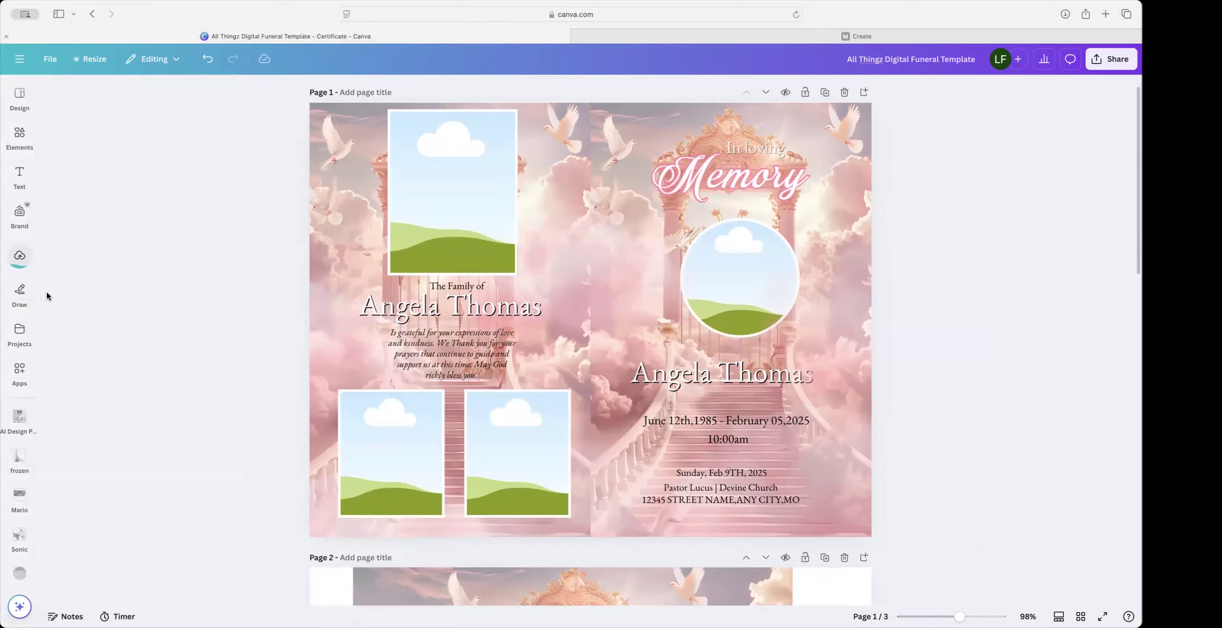
{"action": "left_click", "coordinate": [11, 257]}
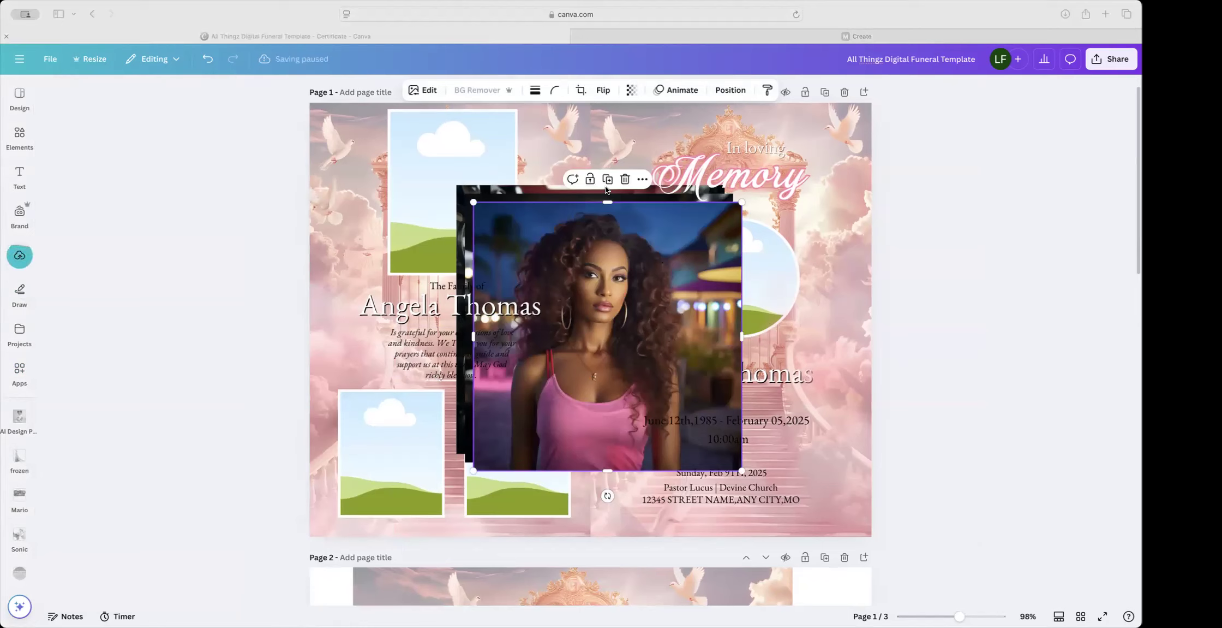
Step: Delete the four stacked portrait copies left on page 1
{"action": "left_click", "coordinate": [645, 325]}
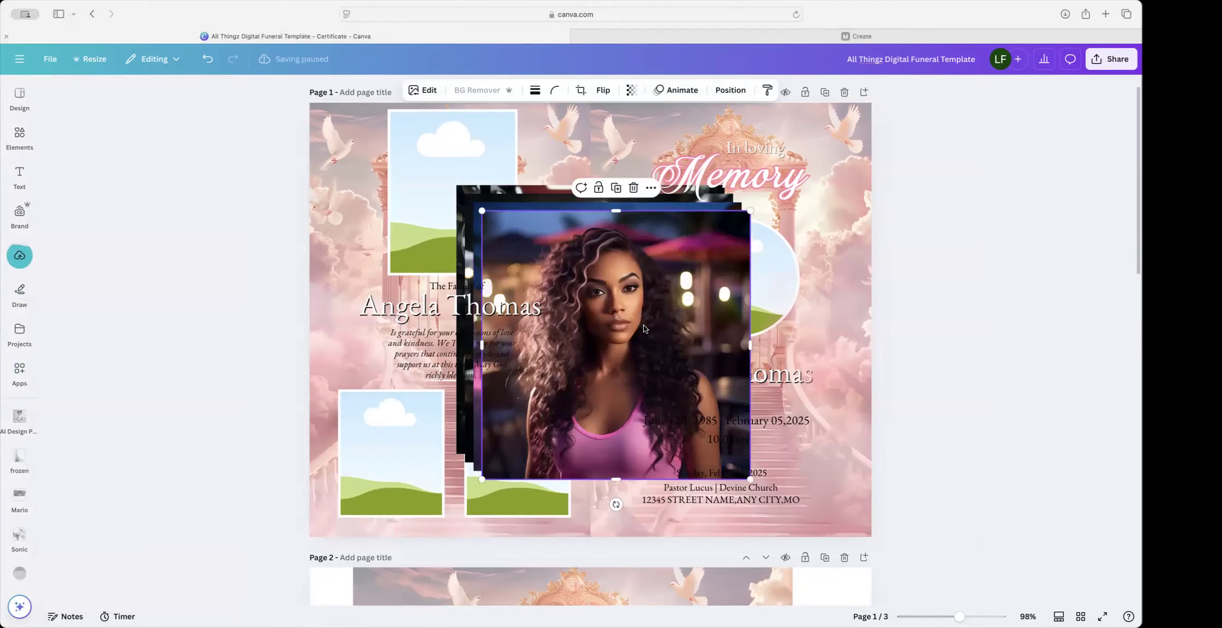
{"action": "key", "text": "Delete"}
{"action": "left_click", "coordinate": [644, 326]}
{"action": "key", "text": "Delete"}
{"action": "left_click", "coordinate": [644, 325]}
{"action": "key", "text": "Delete"}
{"action": "left_click", "coordinate": [644, 326]}
{"action": "key", "text": "Delete"}
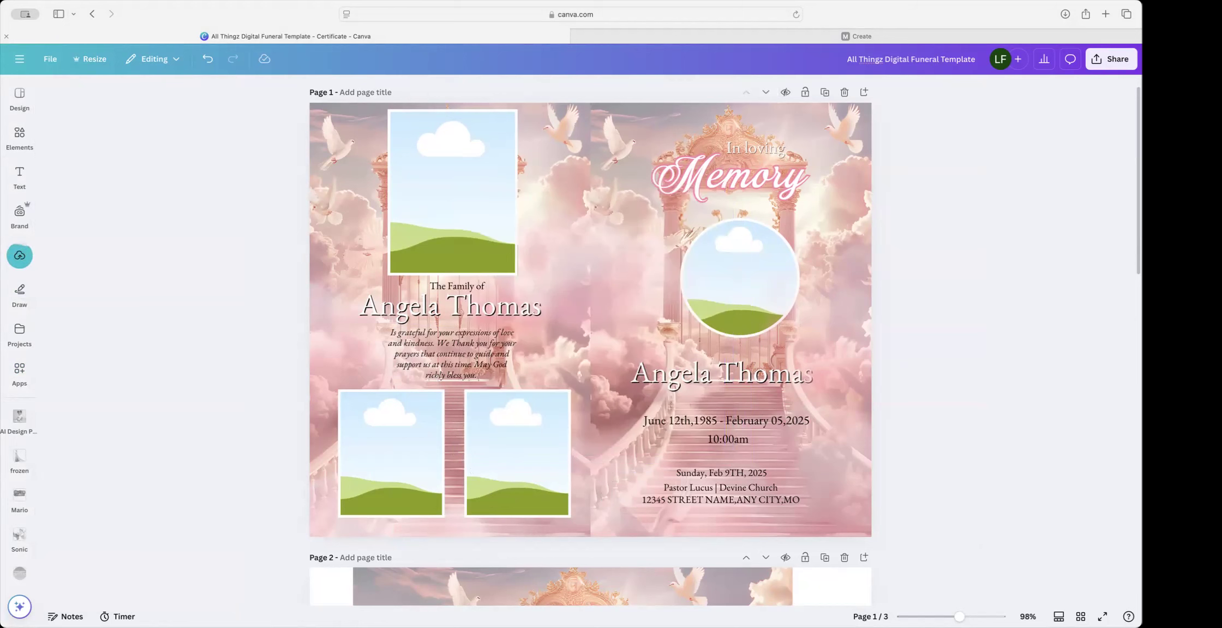
{"action": "left_click", "coordinate": [22, 256]}
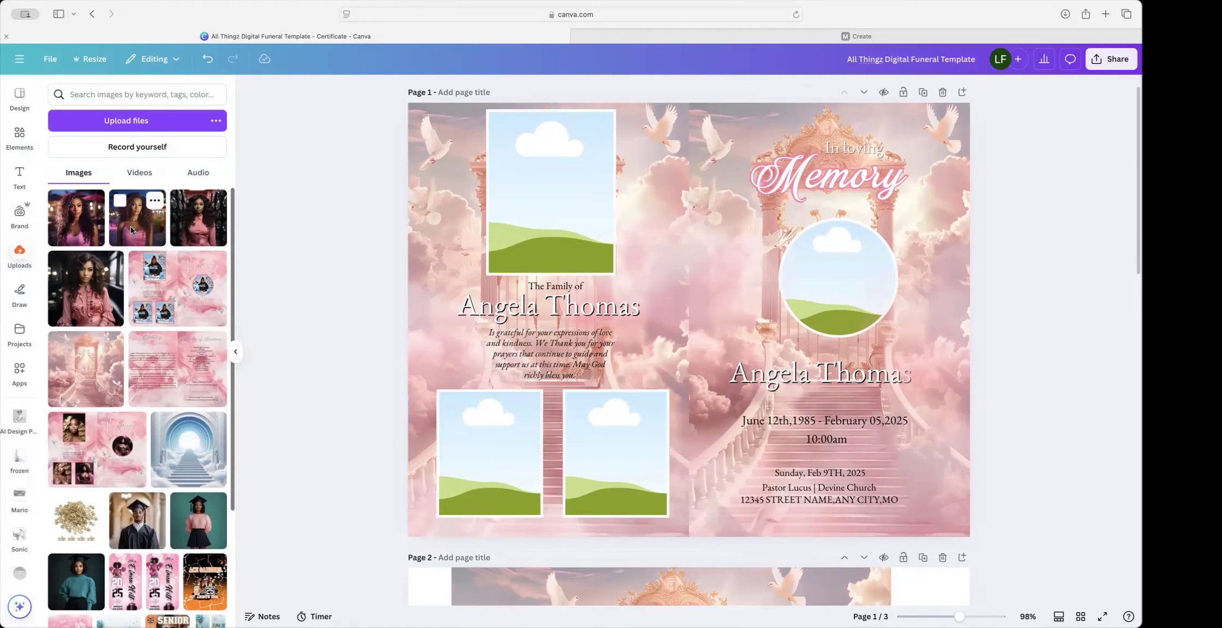
Step: Add the pink-top and pink-blouse portraits to page 1 and try positioning them
{"action": "left_click", "coordinate": [160, 228]}
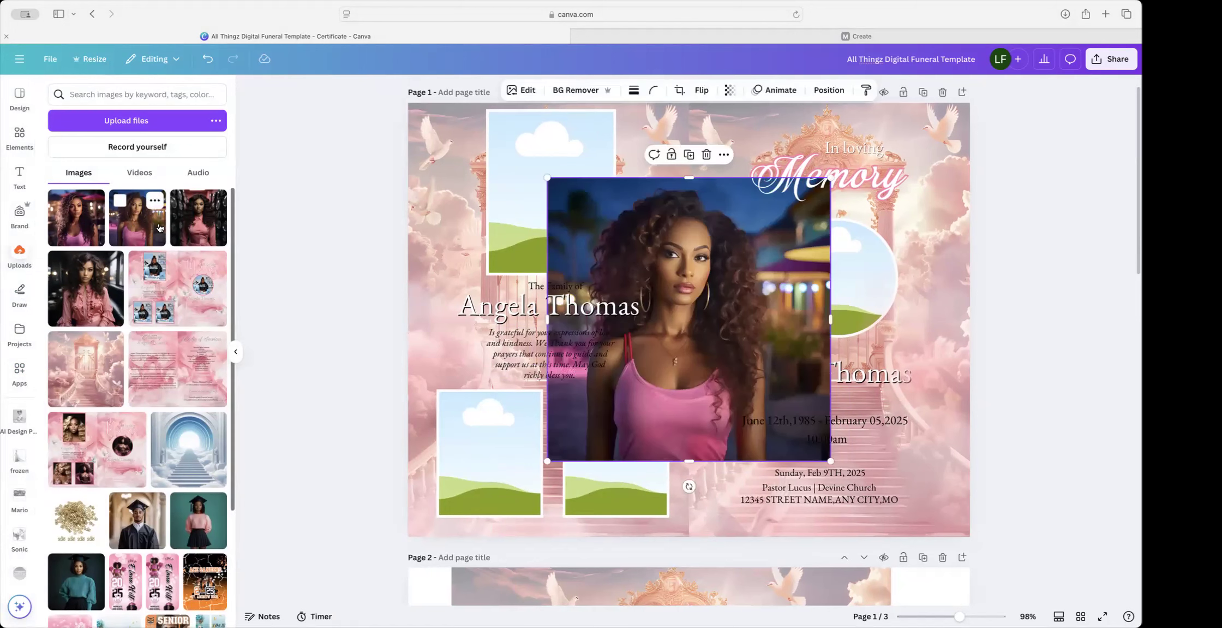
{"action": "left_click", "coordinate": [78, 306]}
{"action": "left_click_drag", "start_coordinate": [699, 262], "coordinate": [871, 282]}
{"action": "left_click", "coordinate": [660, 270]}
{"action": "left_click_drag", "start_coordinate": [661, 271], "coordinate": [543, 298]}
{"action": "mouse_move", "coordinate": [826, 310]}
{"action": "left_mouse_down"}
{"action": "mouse_move", "coordinate": [846, 256]}
{"action": "mouse_move", "coordinate": [971, 285]}
{"action": "mouse_move", "coordinate": [780, 293]}
{"action": "mouse_move", "coordinate": [867, 263]}
{"action": "mouse_move", "coordinate": [838, 302]}
{"action": "left_mouse_up"}
{"action": "key", "text": "super+z"}
{"action": "key", "text": "super+z"}
{"action": "key", "text": "super+z"}
{"action": "key", "text": "super+z"}
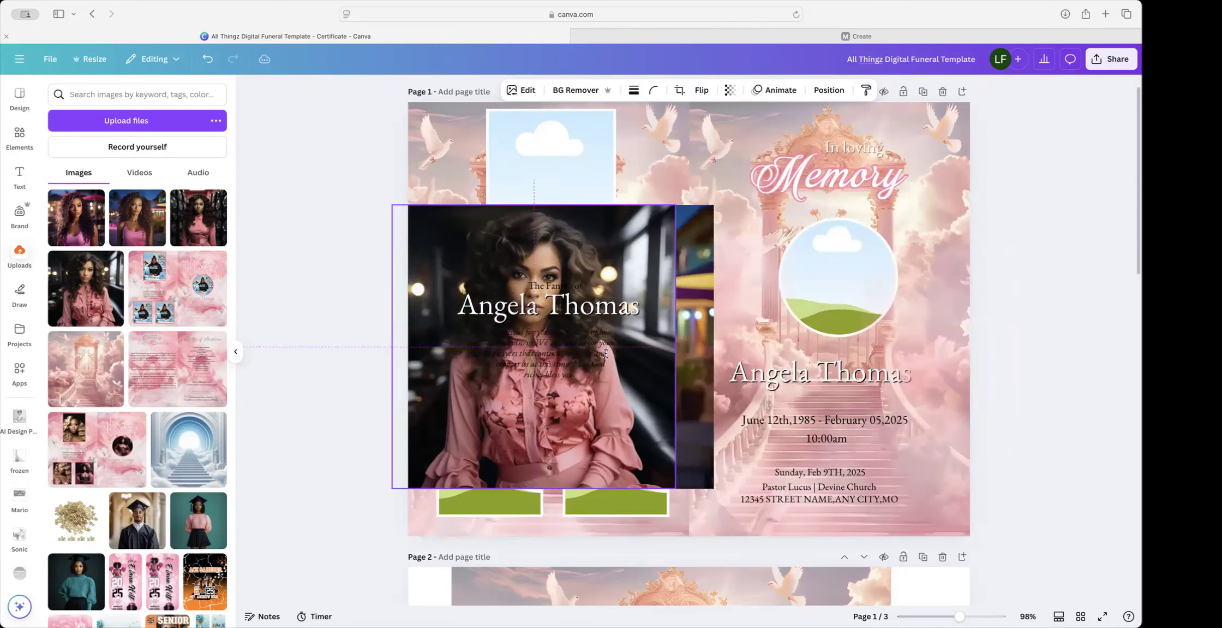
Step: Test clearing the circle frame's placeholder, restore it, and select the background overlay
{"action": "scroll", "coordinate": [831, 283], "scroll_direction": "down", "scroll_amount": 1}
{"action": "left_click", "coordinate": [831, 282]}
{"action": "key", "text": "Delete"}
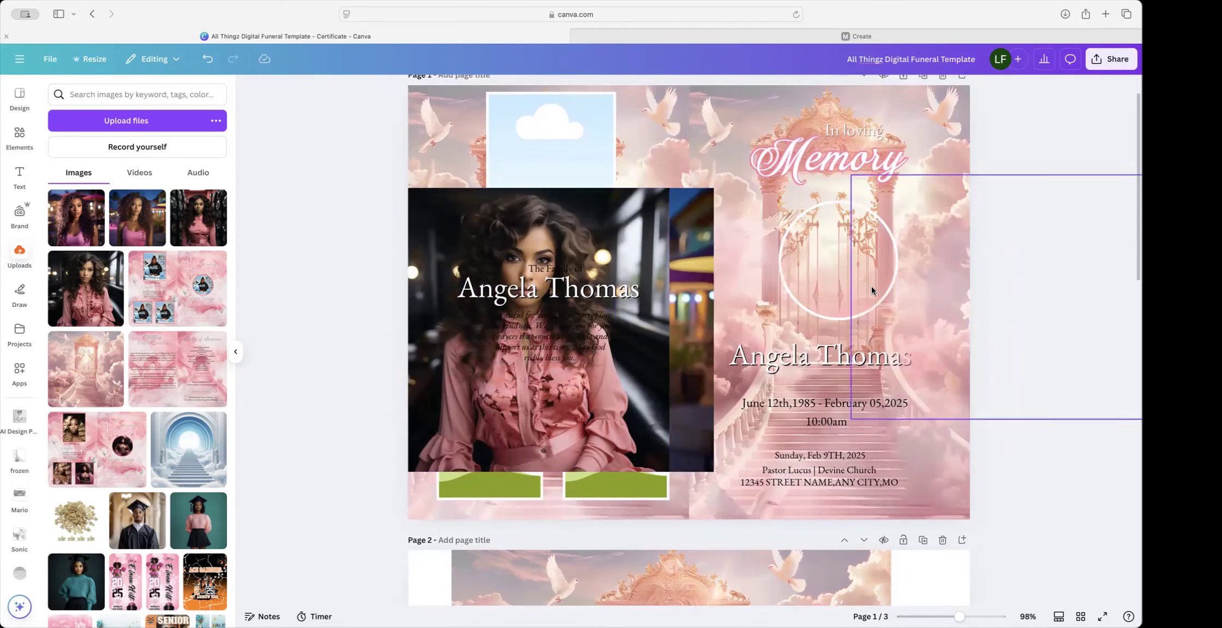
{"action": "key", "text": "super+z"}
{"action": "scroll", "coordinate": [851, 286], "scroll_direction": "up", "scroll_amount": 1}
{"action": "left_click", "coordinate": [839, 289]}
{"action": "left_click", "coordinate": [829, 90]}
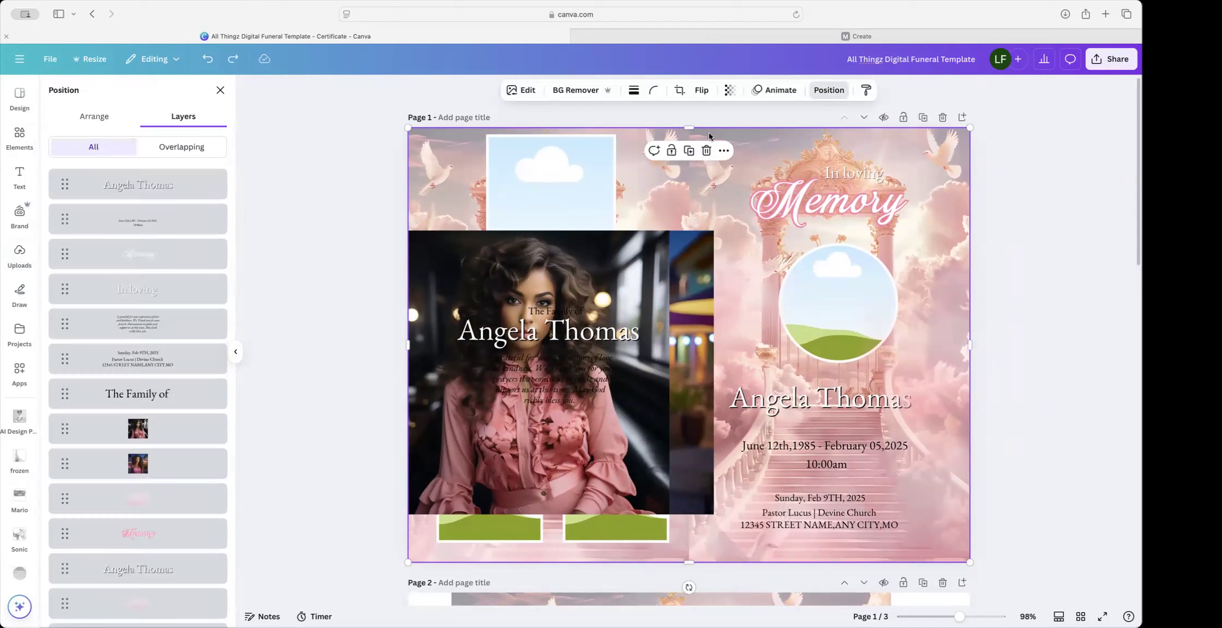
Step: Raise the image layer, then fill the circle frame with the pink-blouse portrait and bottom-right frame with pink-top
{"action": "scroll", "coordinate": [192, 351], "scroll_direction": "down", "scroll_amount": 8}
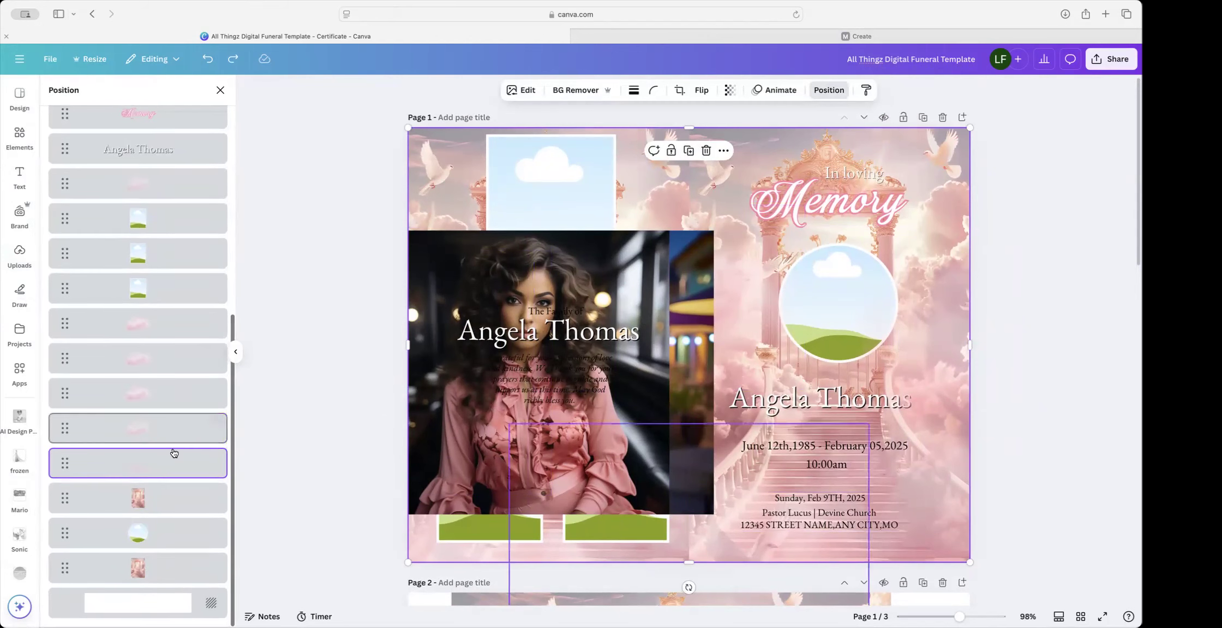
{"action": "left_click_drag", "start_coordinate": [140, 489], "coordinate": [135, 169]}
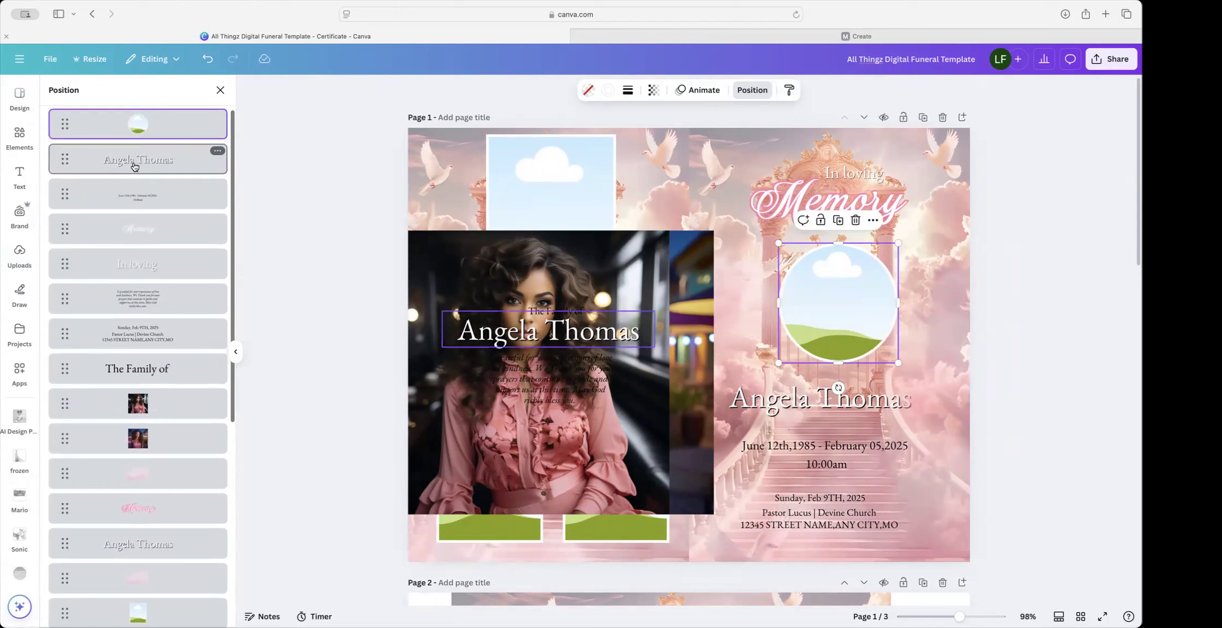
{"action": "left_click_drag", "start_coordinate": [535, 421], "coordinate": [803, 350]}
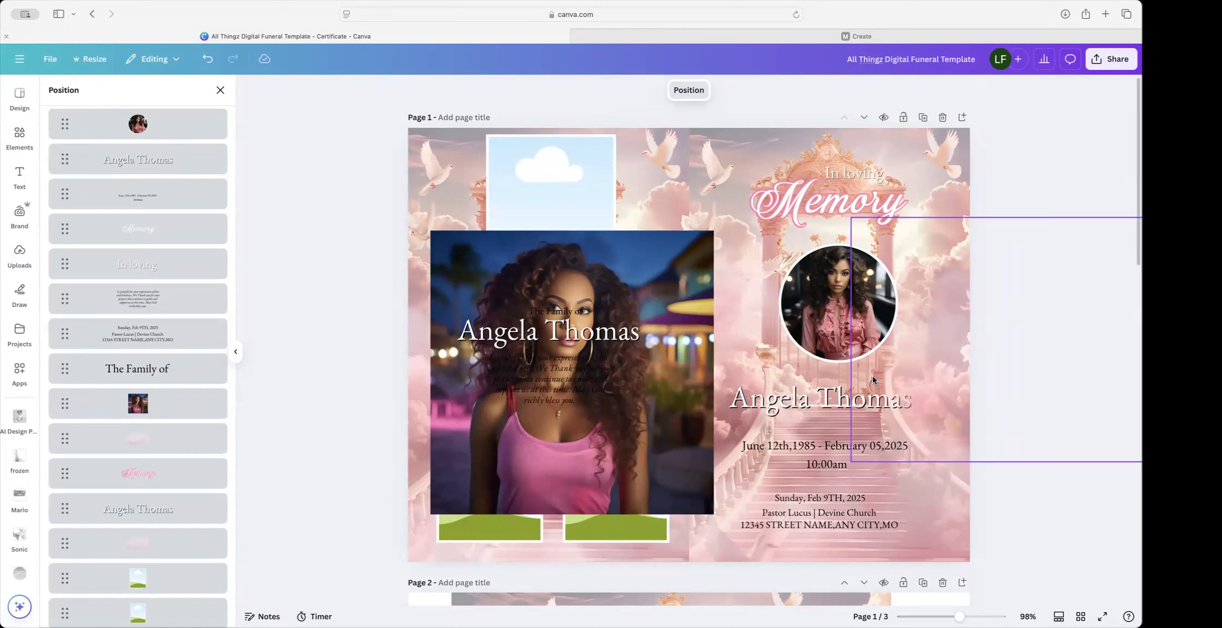
{"action": "left_click_drag", "start_coordinate": [646, 254], "coordinate": [616, 479]}
{"action": "left_click", "coordinate": [20, 252]}
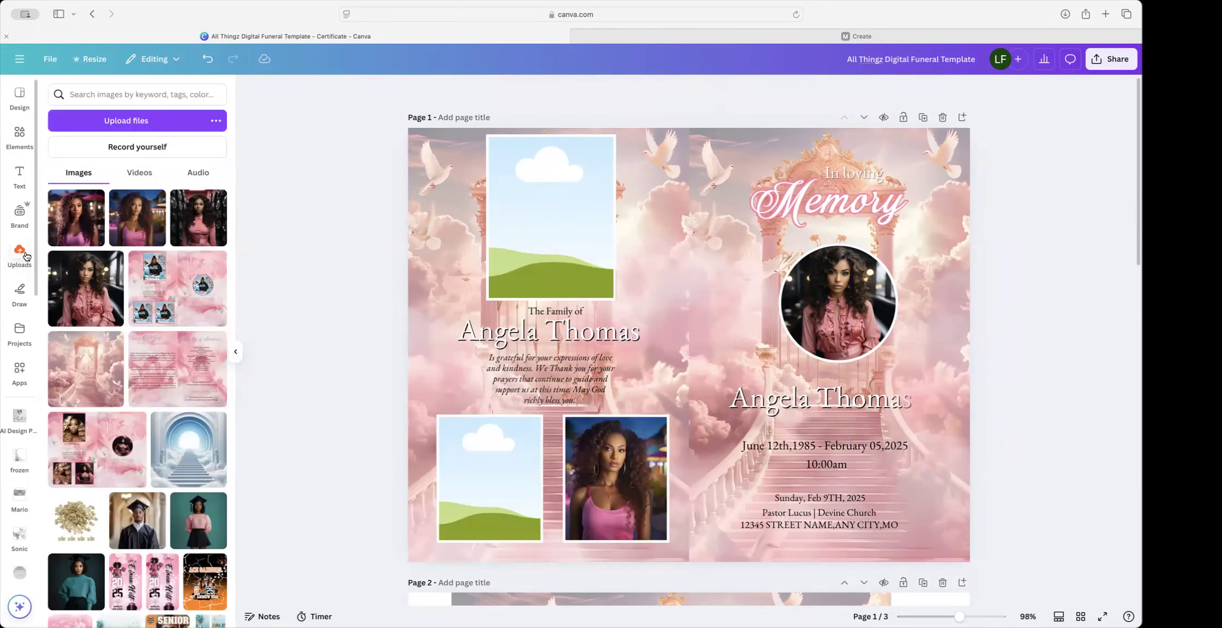
Step: Fill the bottom-left frame with the pink-blouse portrait and the top-left frame with the portrait among speakers
{"action": "left_click", "coordinate": [198, 234]}
{"action": "left_click_drag", "start_coordinate": [682, 267], "coordinate": [489, 446]}
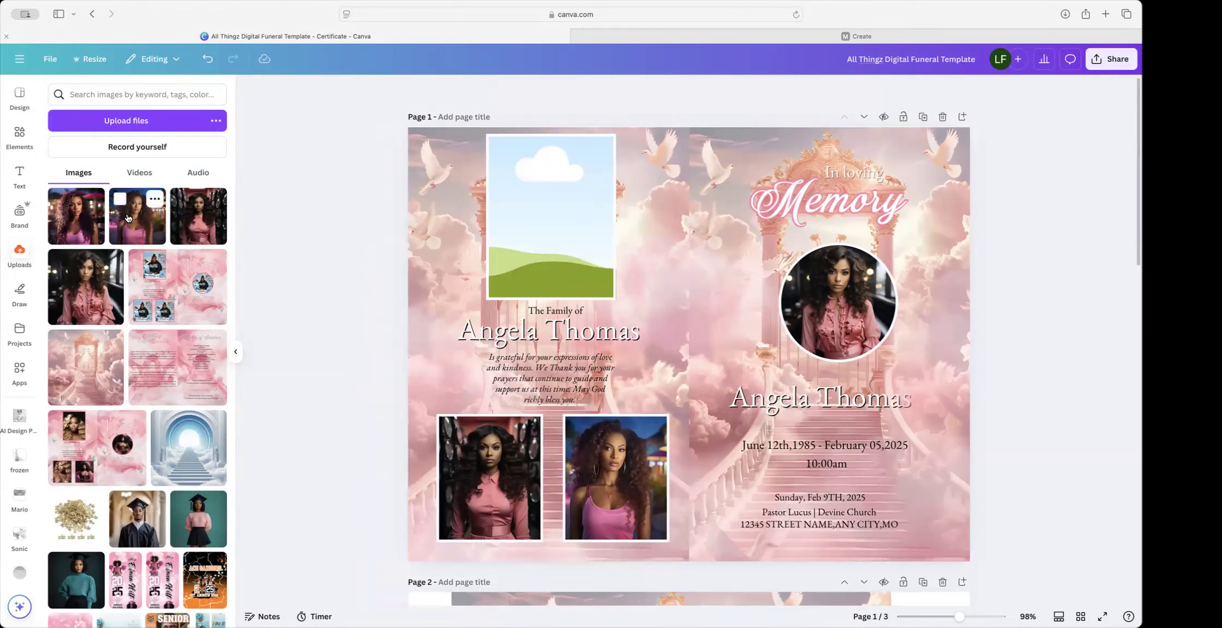
{"action": "left_click_drag", "start_coordinate": [77, 216], "coordinate": [483, 471]}
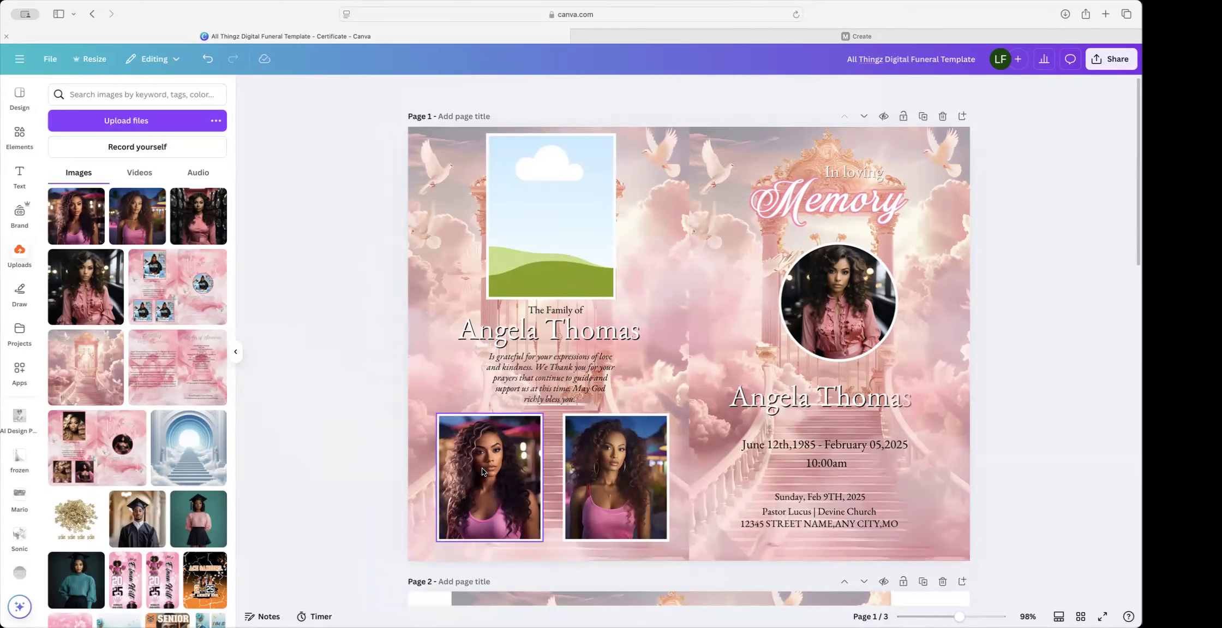
{"action": "left_click", "coordinate": [85, 287]}
{"action": "left_click_drag", "start_coordinate": [686, 341], "coordinate": [489, 474]}
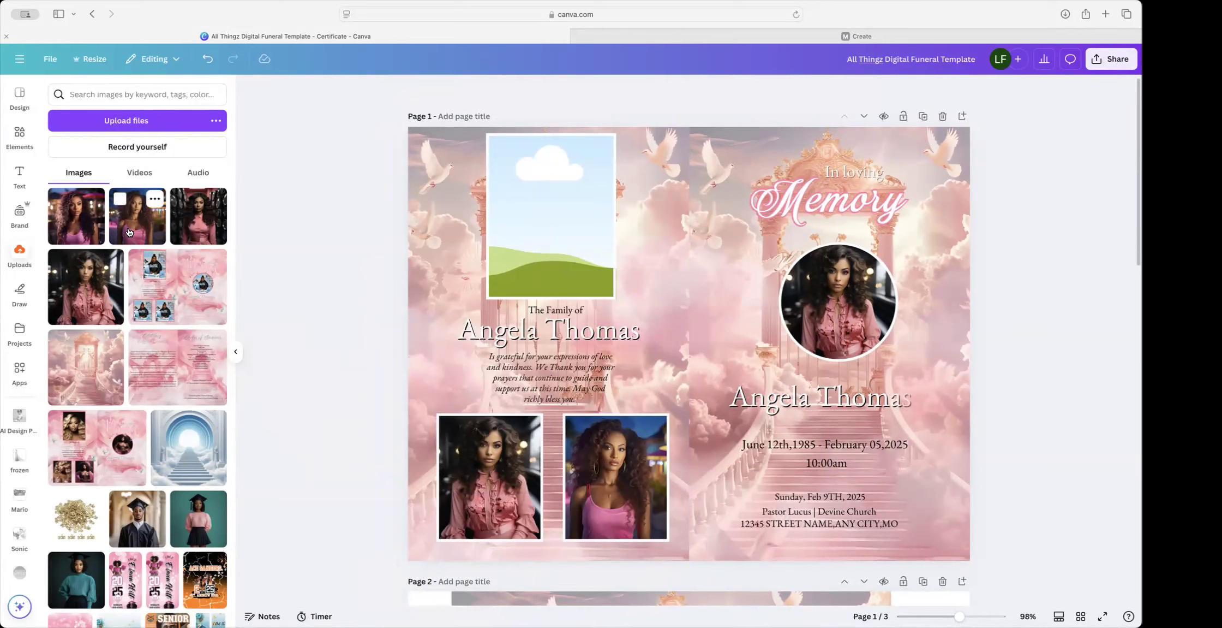
{"action": "scroll", "coordinate": [164, 229], "scroll_direction": "down", "scroll_amount": 1}
{"action": "left_click", "coordinate": [198, 216]}
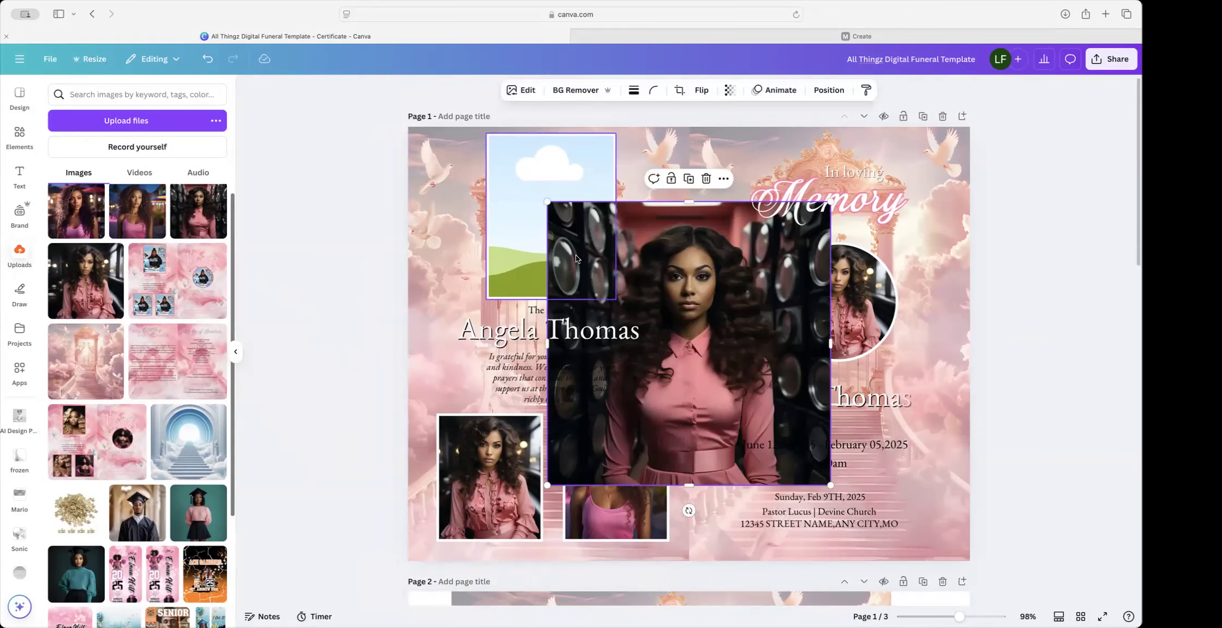
{"action": "left_click_drag", "start_coordinate": [694, 279], "coordinate": [552, 218]}
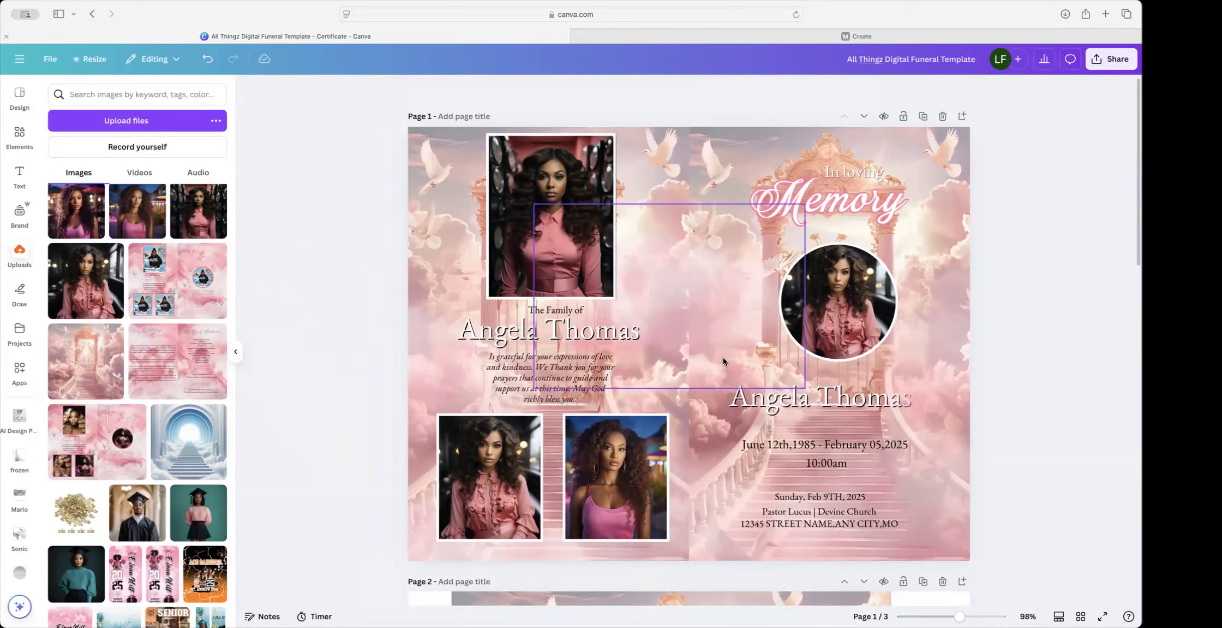
Step: Search Elements for 'doves' and place a small white dove beside the circular portrait
{"action": "left_click", "coordinate": [19, 135]}
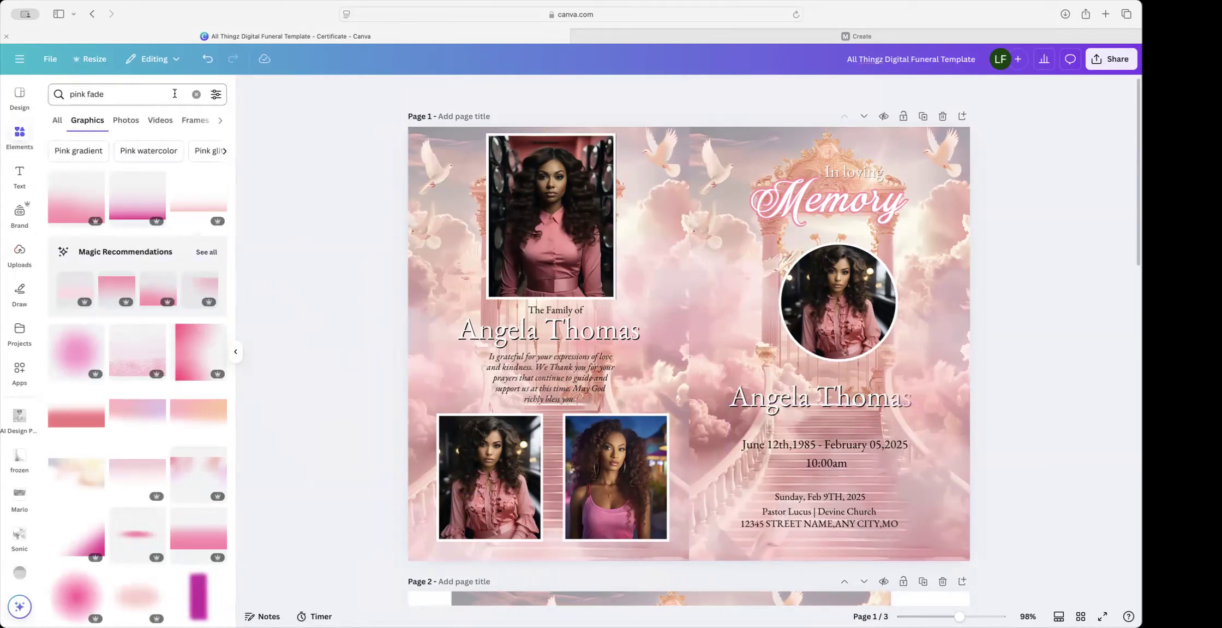
{"action": "left_click", "coordinate": [196, 94]}
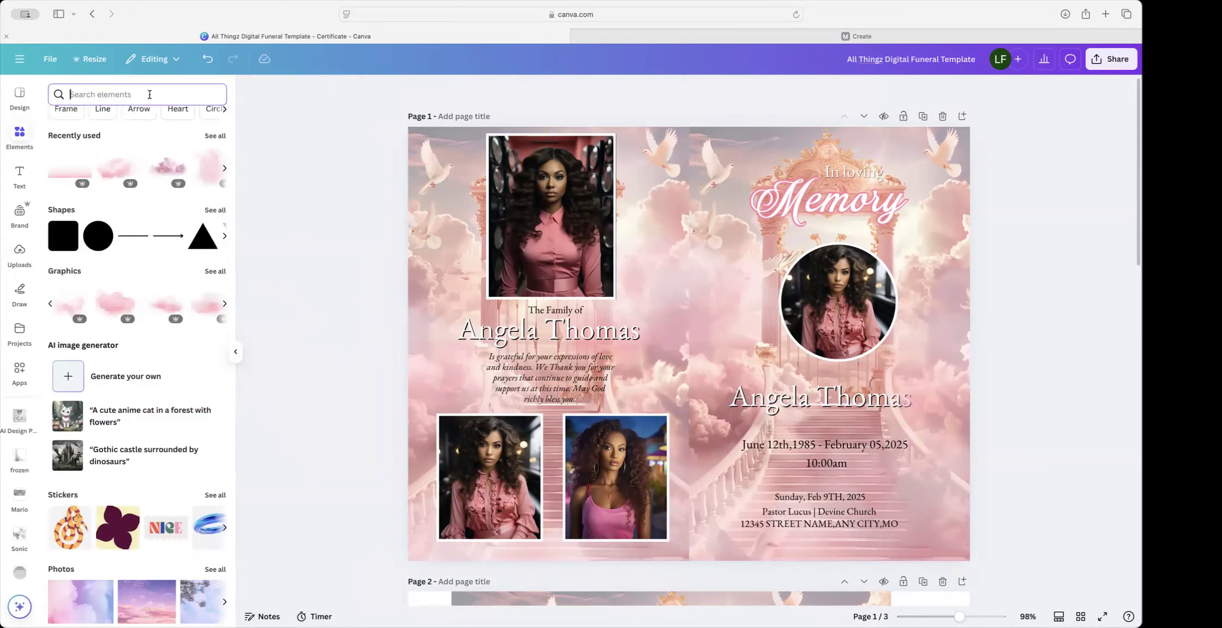
{"action": "type", "text": "doves"}
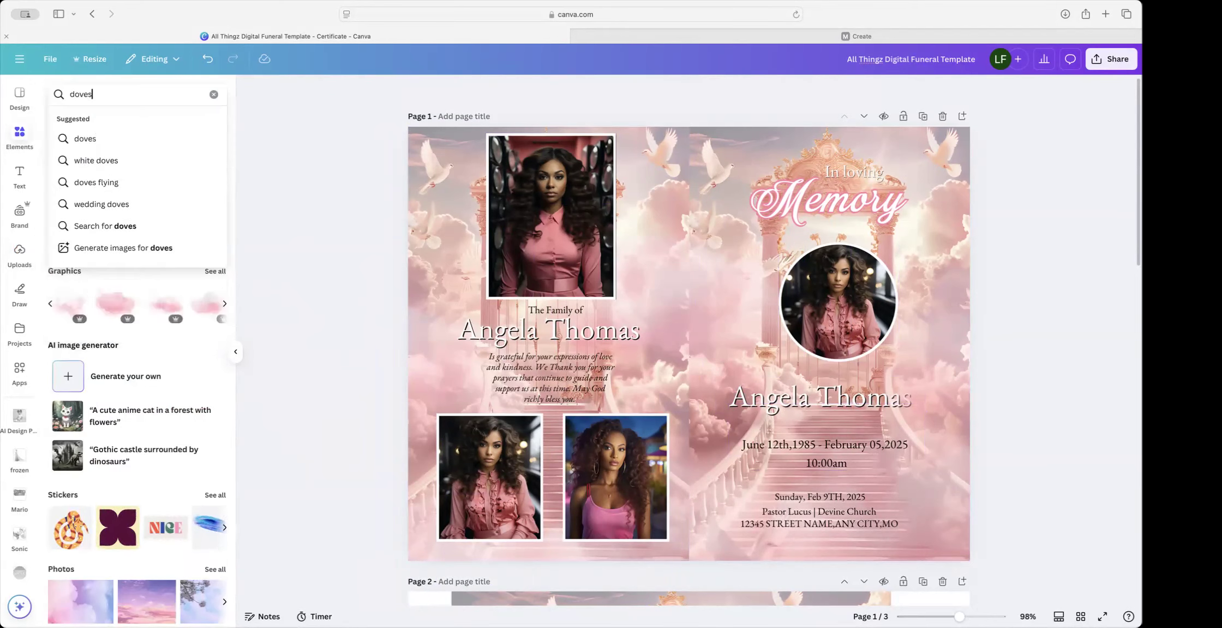
{"action": "key", "text": "Return"}
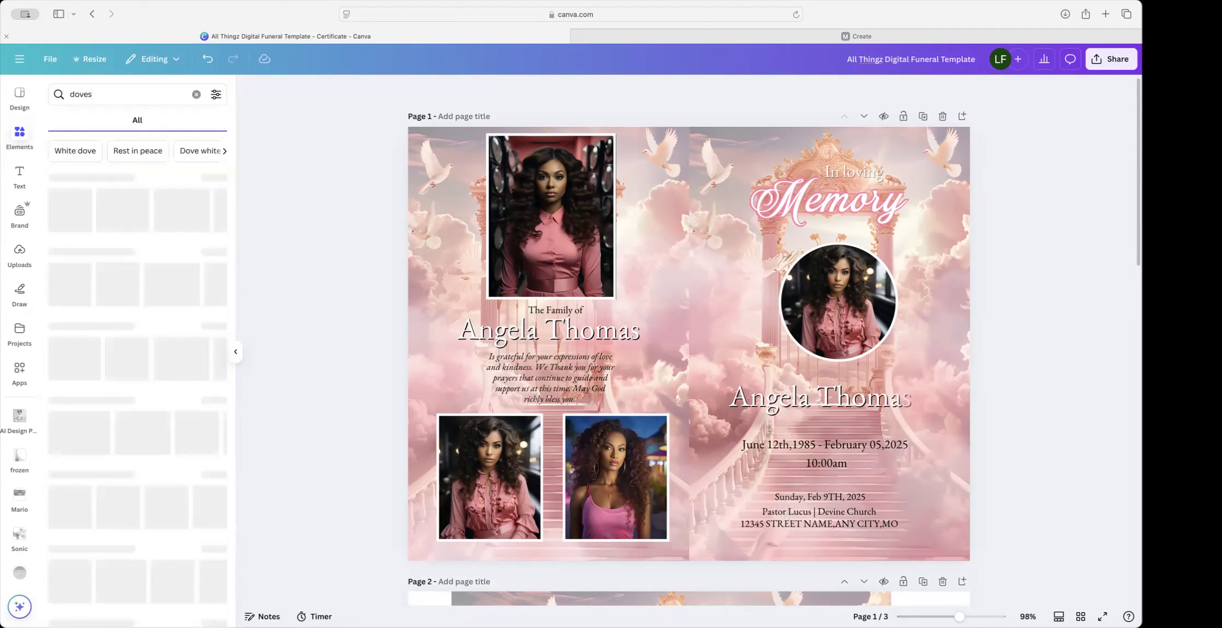
{"action": "left_click", "coordinate": [208, 178]}
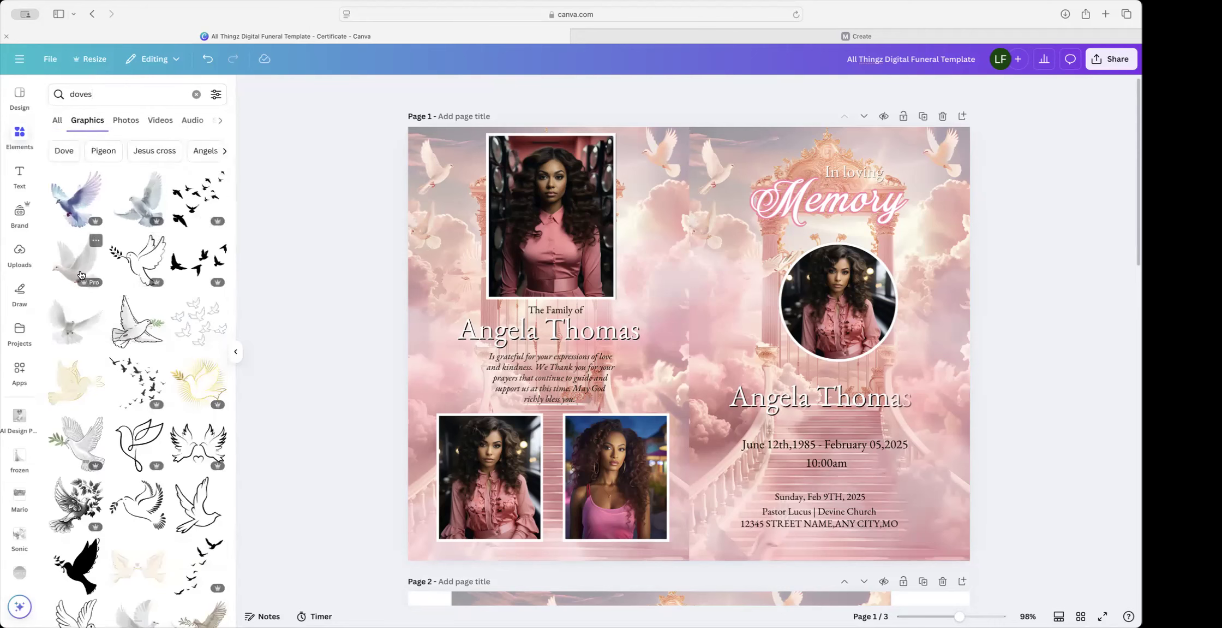
{"action": "left_click", "coordinate": [76, 272]}
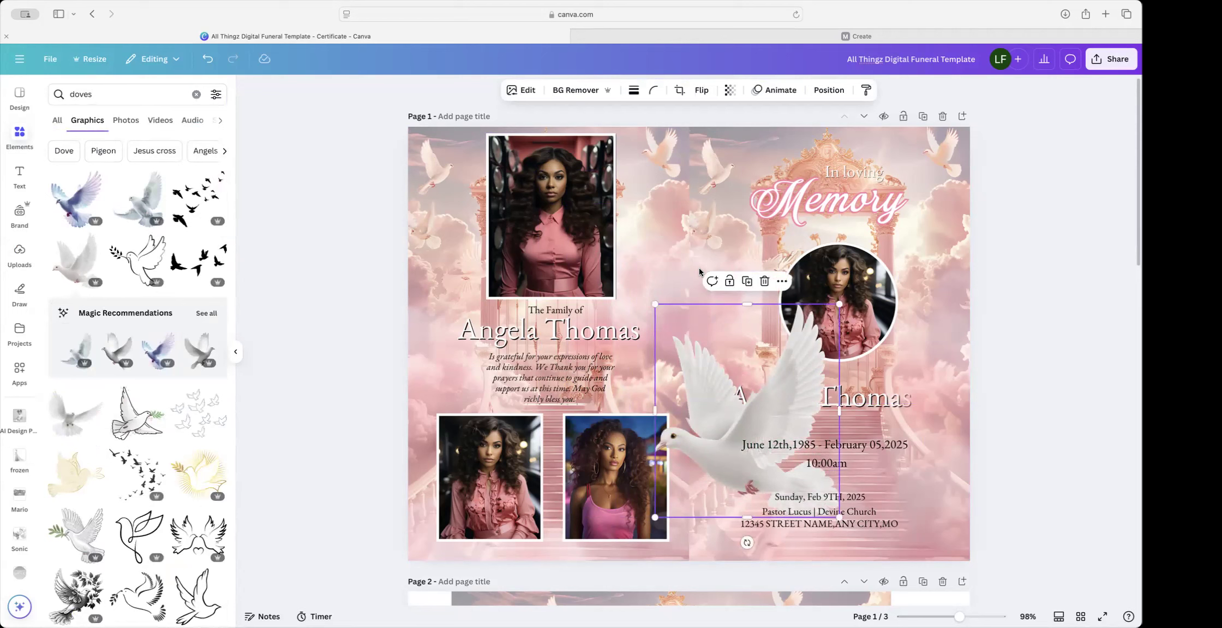
{"action": "left_click_drag", "start_coordinate": [656, 303], "coordinate": [873, 410]}
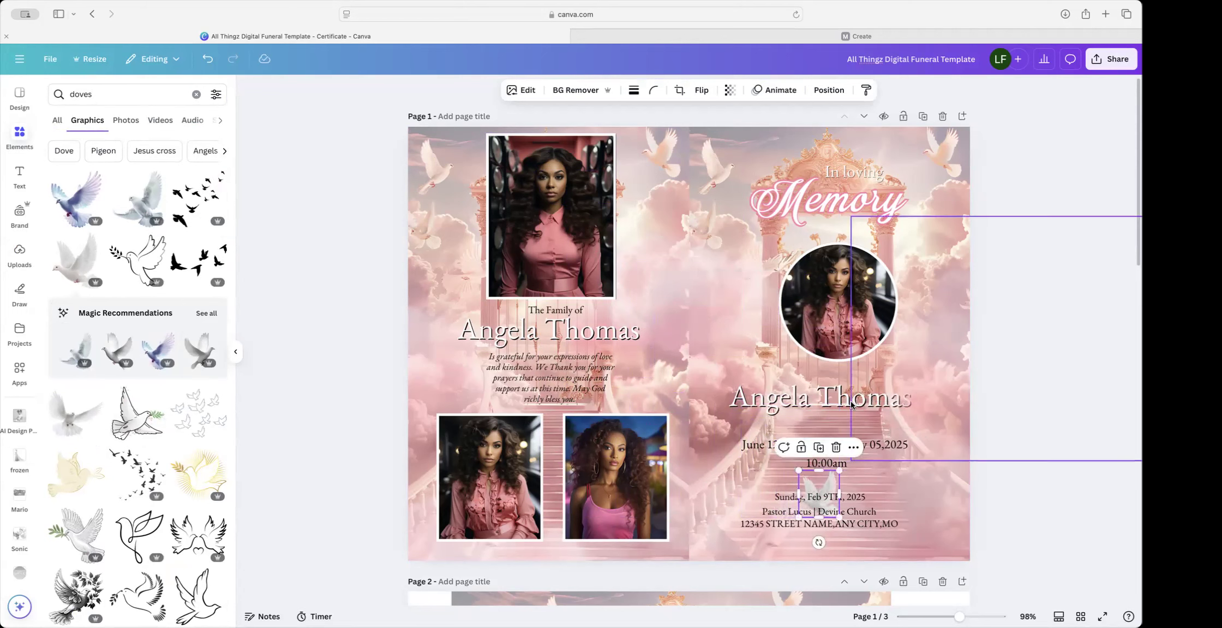
{"action": "left_click_drag", "start_coordinate": [828, 482], "coordinate": [940, 350]}
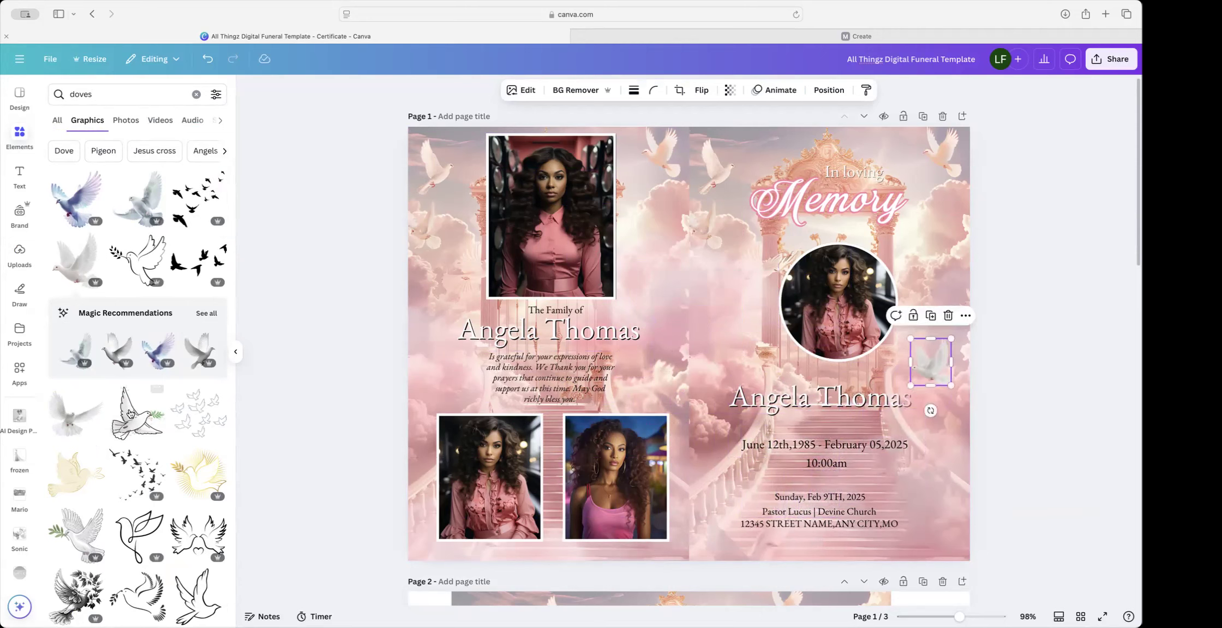
Step: Add a second small white dove near the service dates
{"action": "left_click", "coordinate": [63, 416]}
{"action": "left_click_drag", "start_coordinate": [480, 169], "coordinate": [724, 471]}
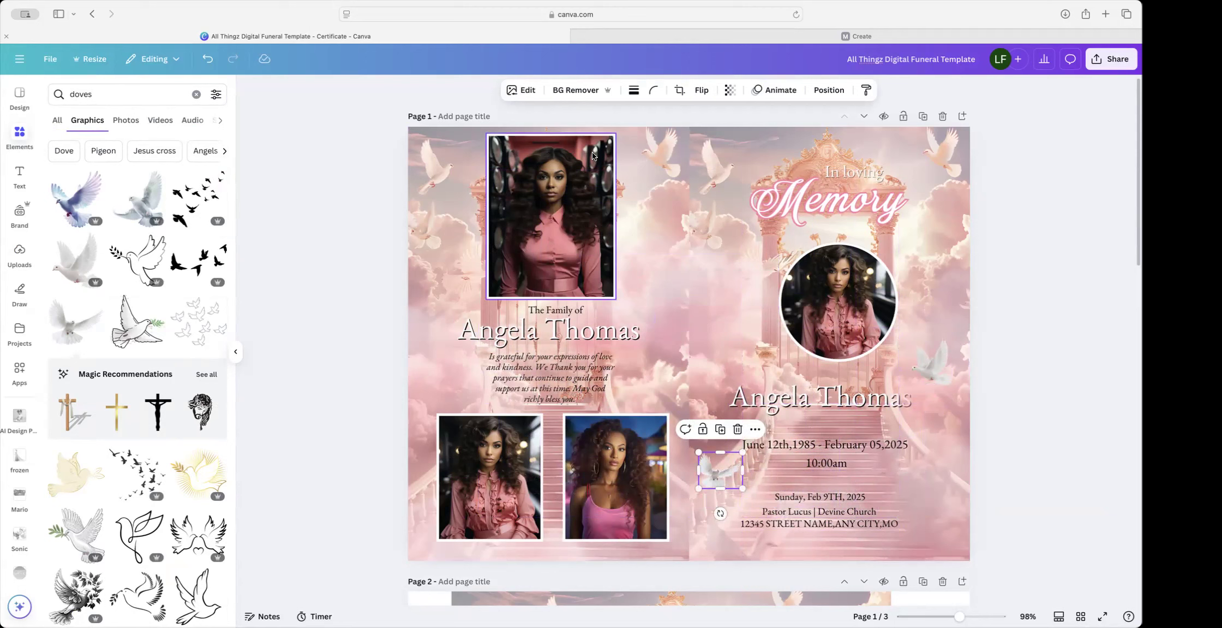
{"action": "left_click", "coordinate": [527, 94]}
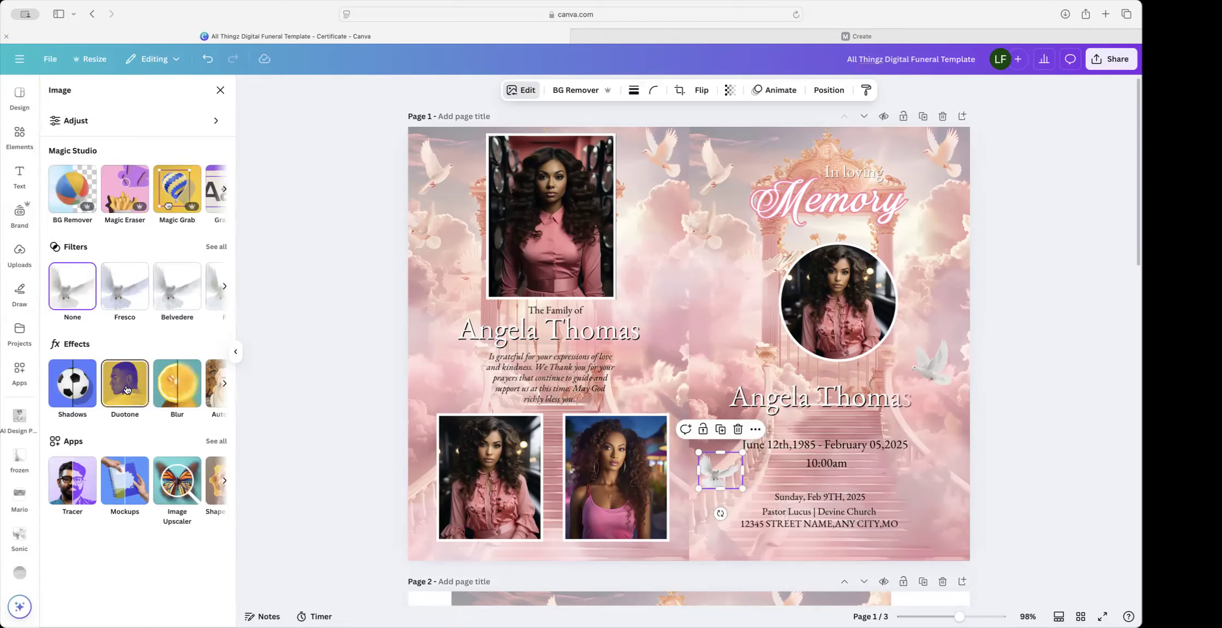
Step: Tint the date dove with a Blush duotone at reduced intensity
{"action": "left_click", "coordinate": [108, 125]}
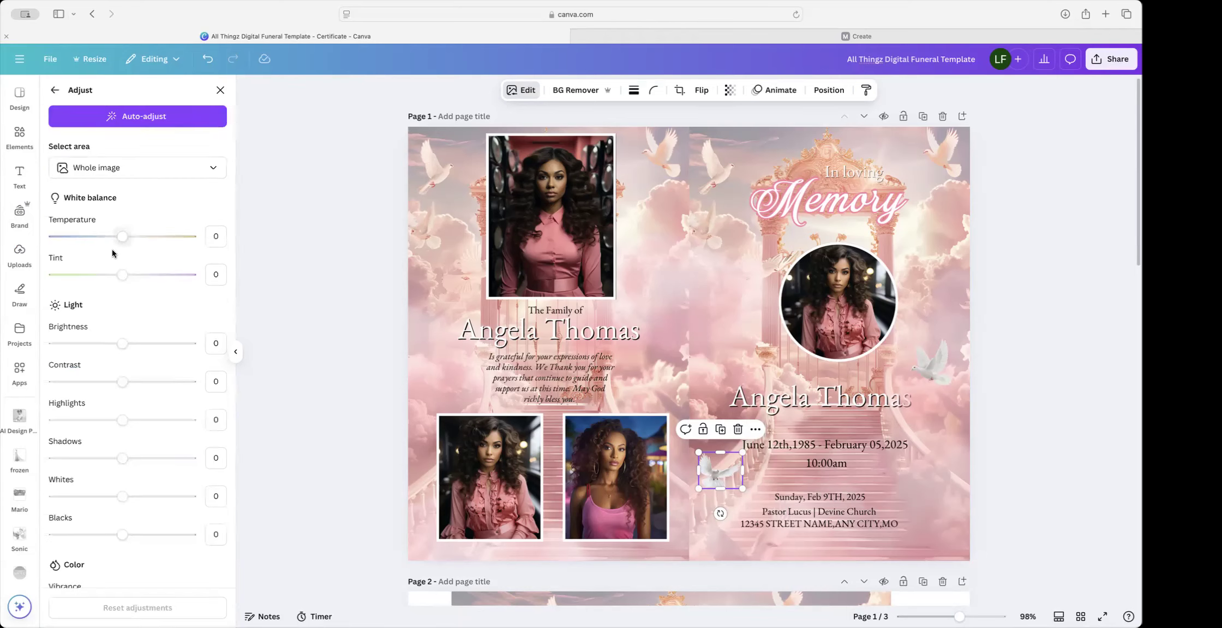
{"action": "scroll", "coordinate": [125, 295], "scroll_direction": "down", "scroll_amount": 3}
{"action": "scroll", "coordinate": [133, 282], "scroll_direction": "up", "scroll_amount": 3}
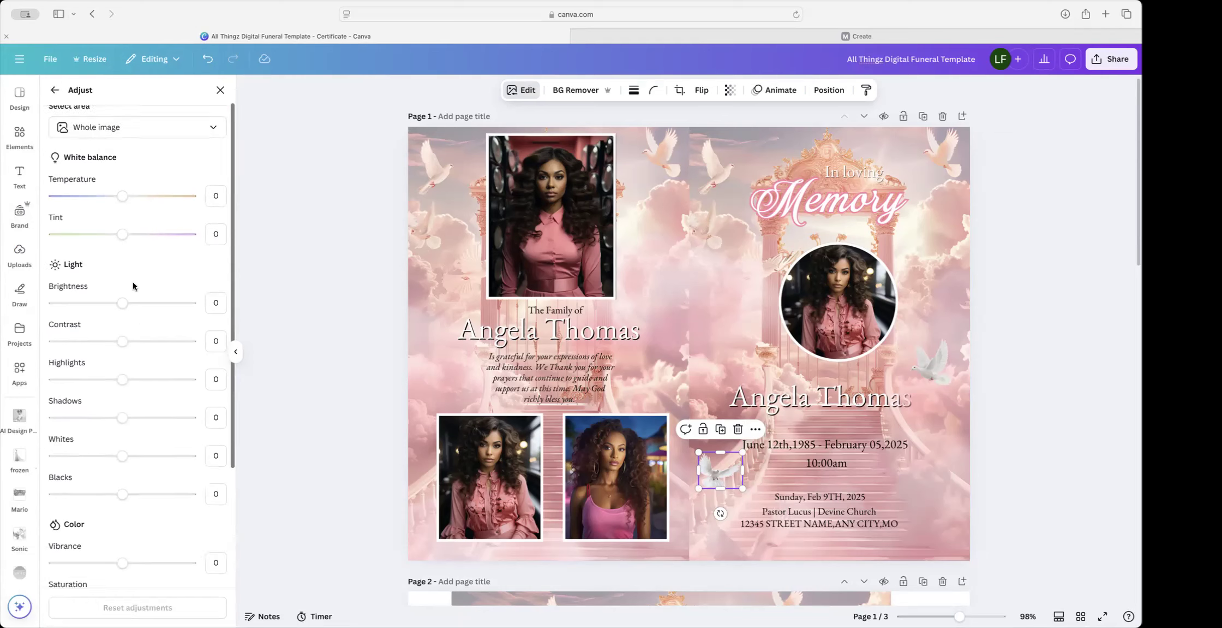
{"action": "left_click", "coordinate": [57, 92]}
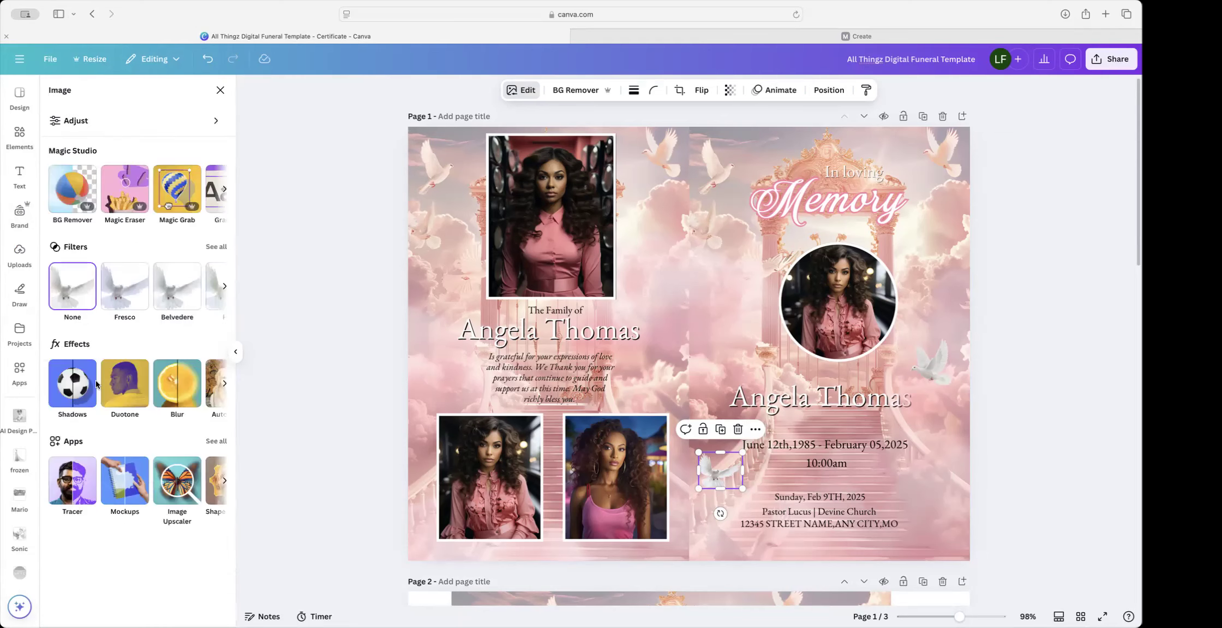
{"action": "left_click", "coordinate": [111, 384]}
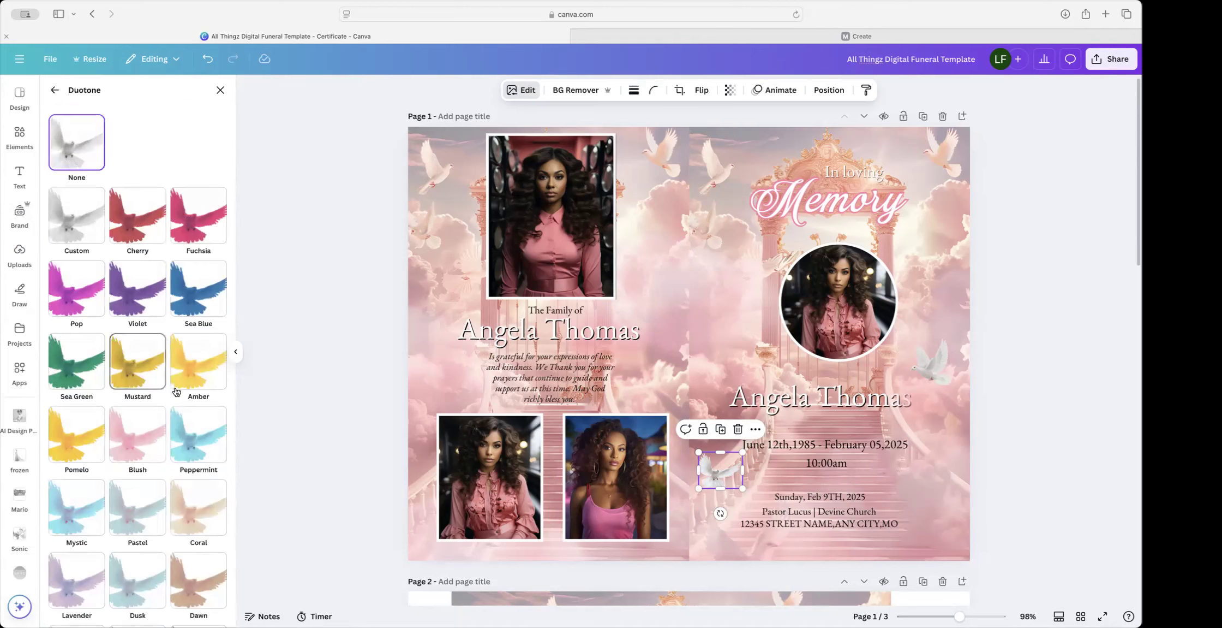
{"action": "left_click", "coordinate": [121, 449]}
{"action": "left_click_drag", "start_coordinate": [191, 559], "coordinate": [107, 568]}
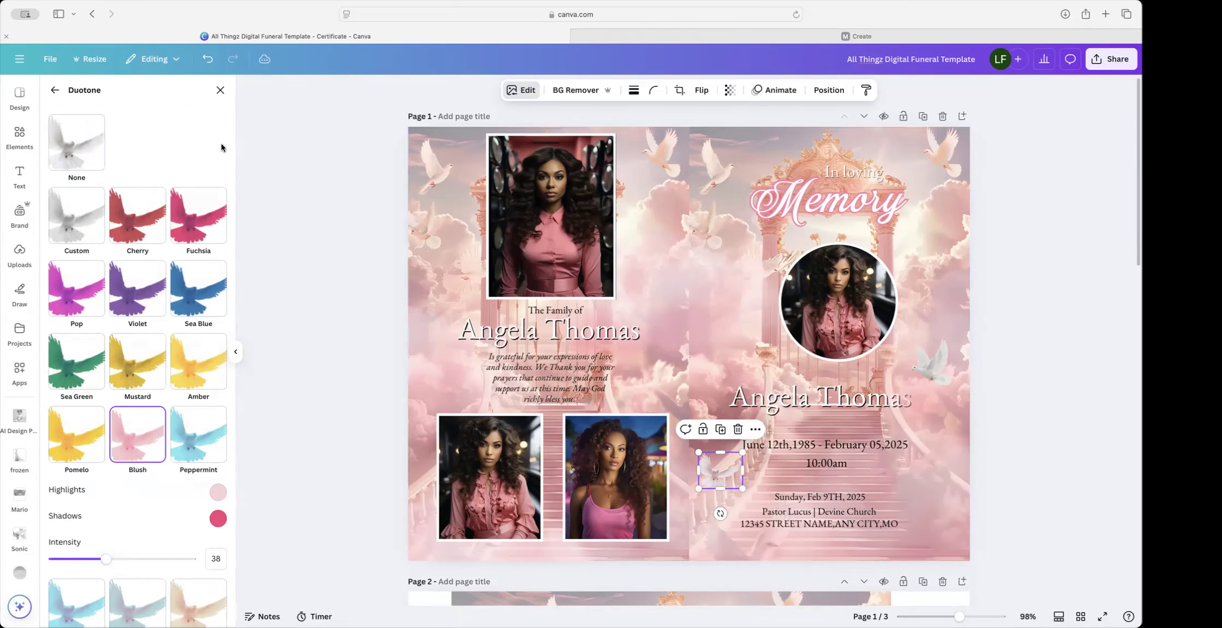
{"action": "left_click", "coordinate": [55, 90]}
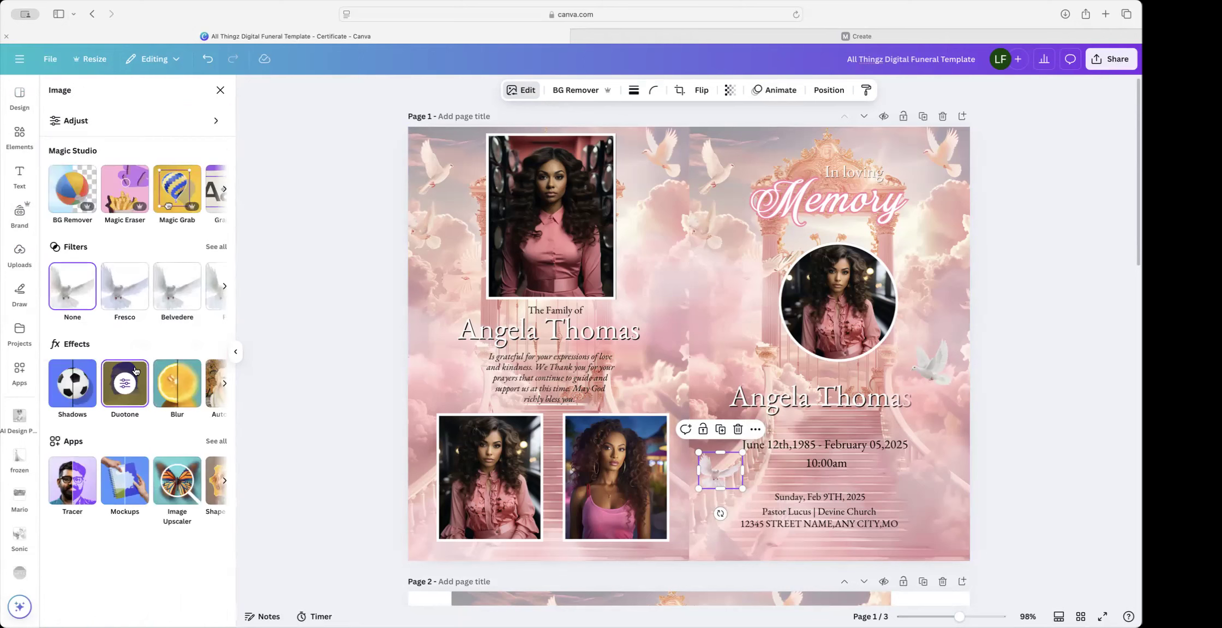
Step: Apply the same softened Blush duotone, intensity 47, to the dove beside the portrait
{"action": "left_click", "coordinate": [126, 380]}
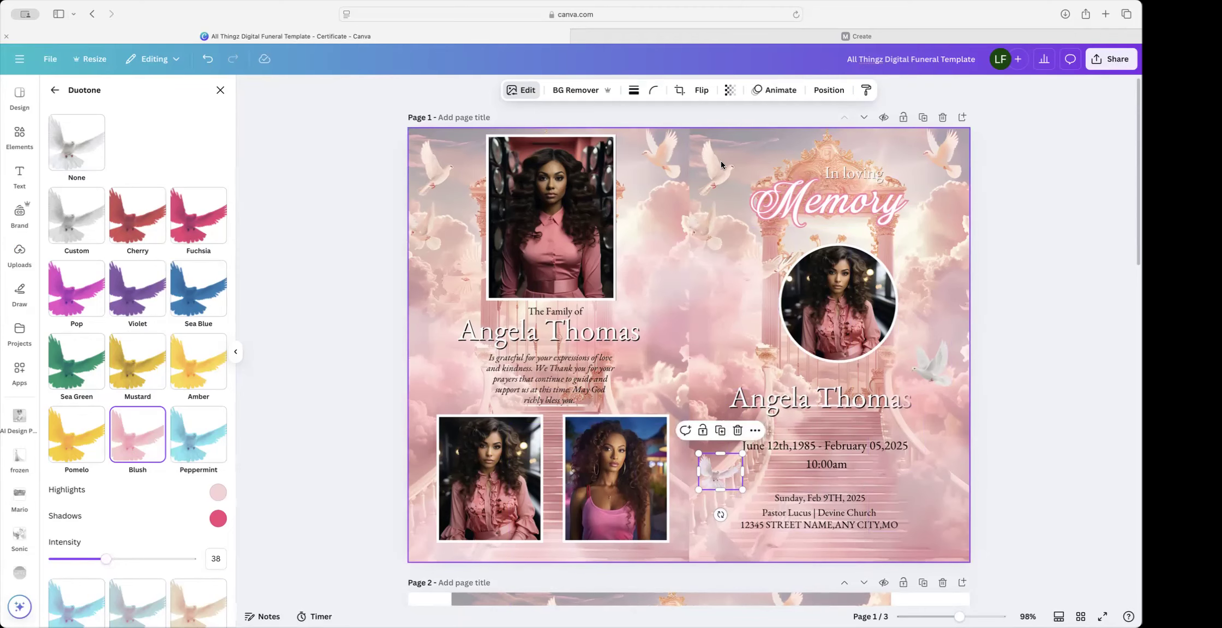
{"action": "scroll", "coordinate": [923, 150], "scroll_direction": "down", "scroll_amount": 1}
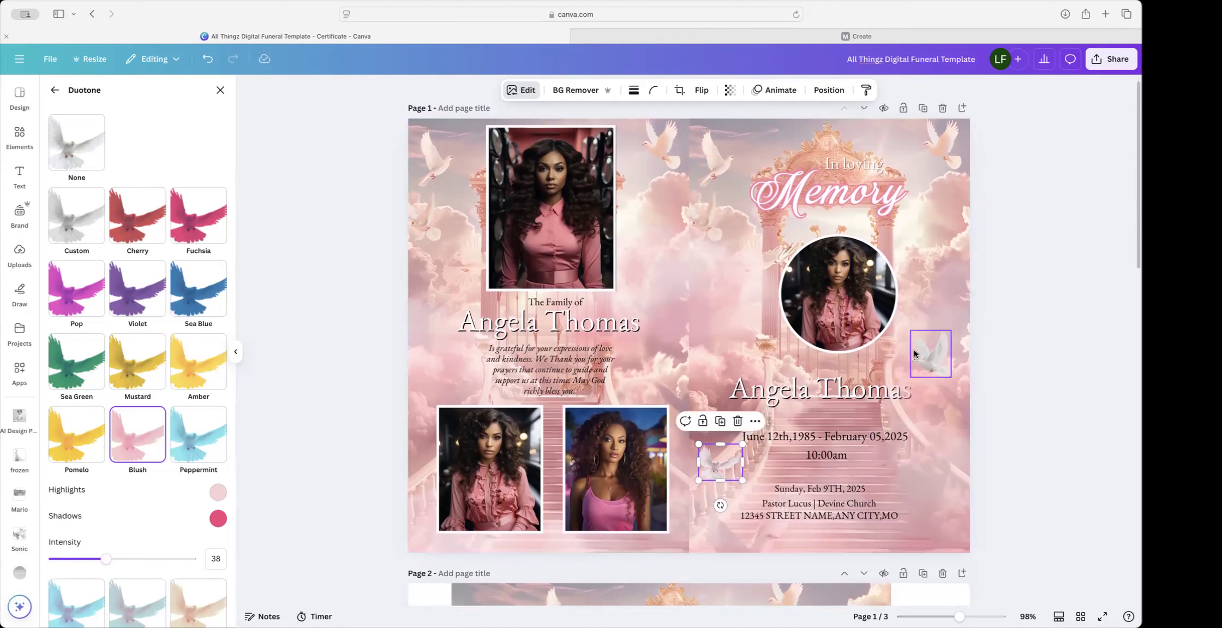
{"action": "left_click", "coordinate": [923, 349]}
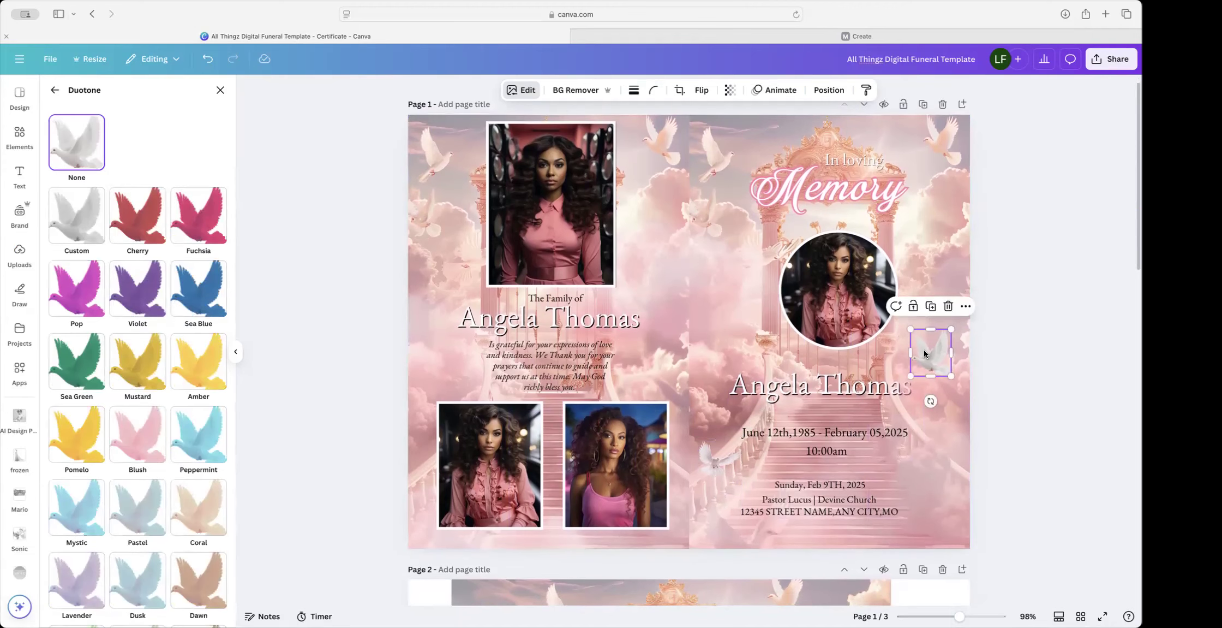
{"action": "scroll", "coordinate": [923, 349], "scroll_direction": "down", "scroll_amount": 1}
{"action": "left_click", "coordinate": [126, 426]}
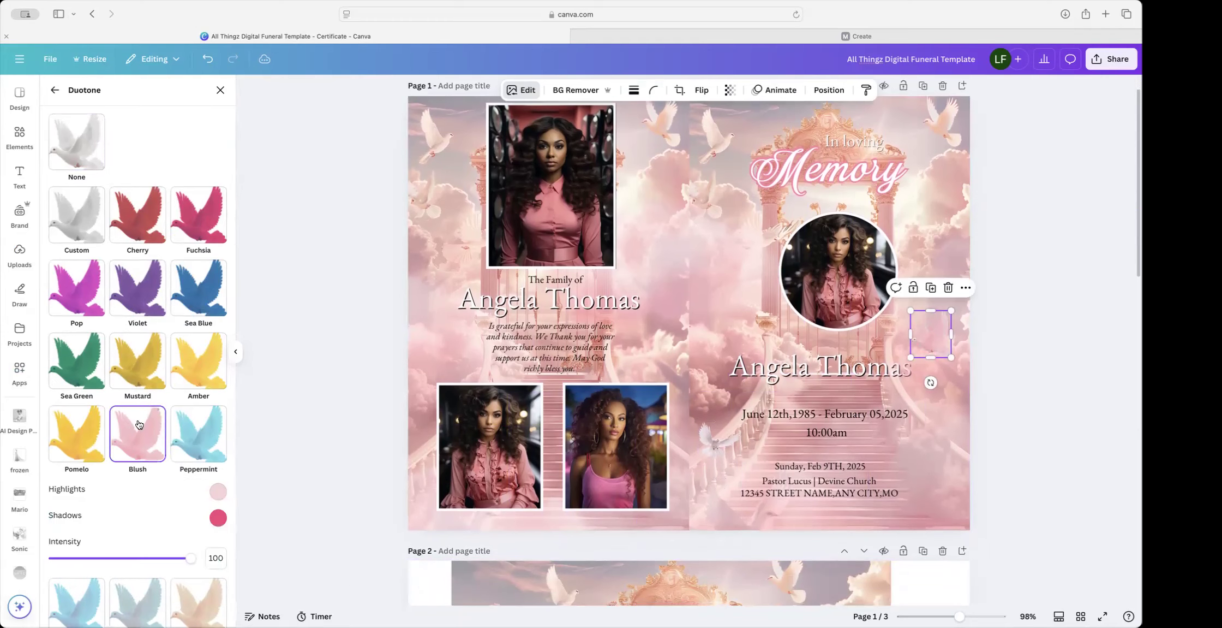
{"action": "left_click_drag", "start_coordinate": [192, 561], "coordinate": [119, 559]}
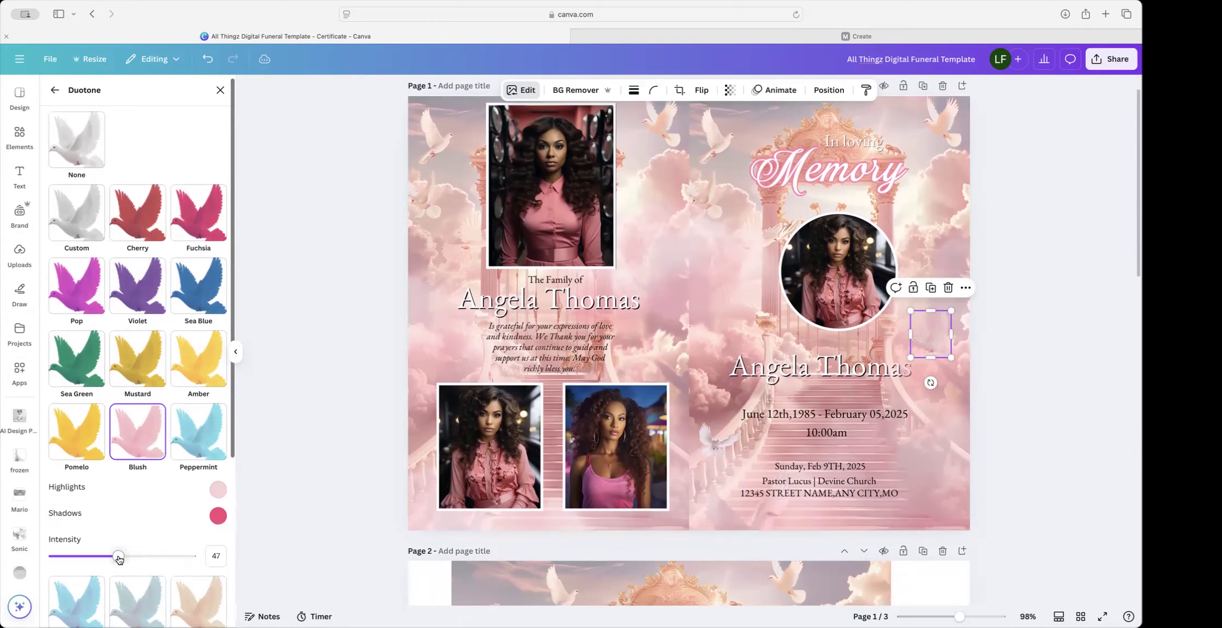
{"action": "left_click", "coordinate": [1007, 483]}
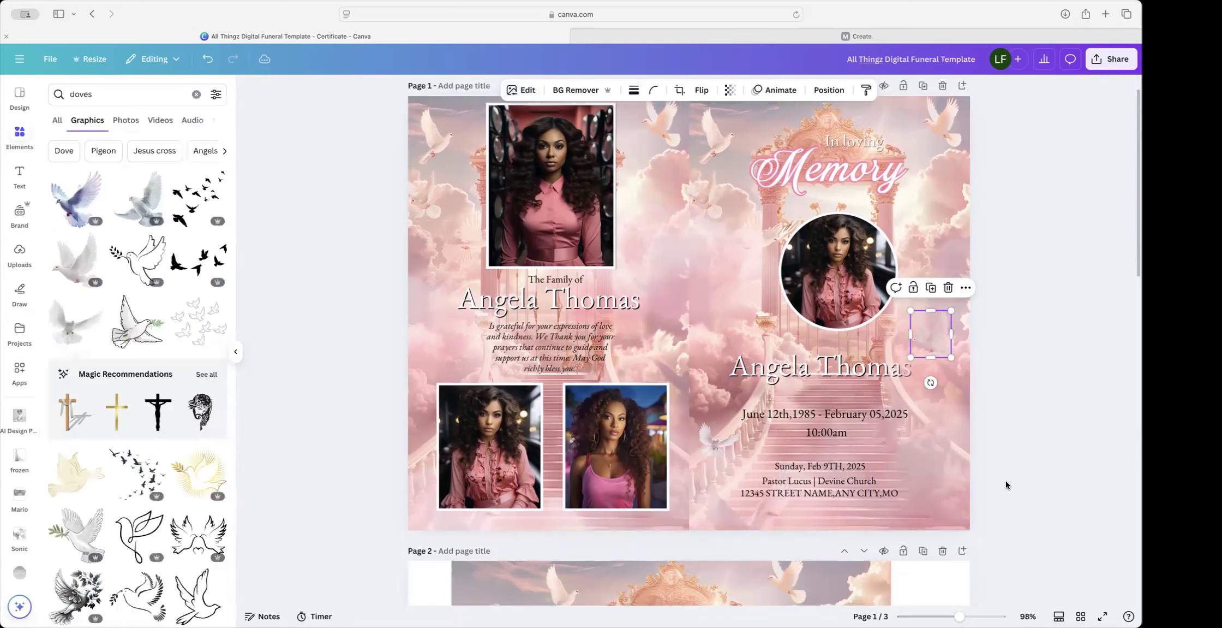
Step: Reposition the dove beside the circular portrait slightly
{"action": "left_click", "coordinate": [1004, 475]}
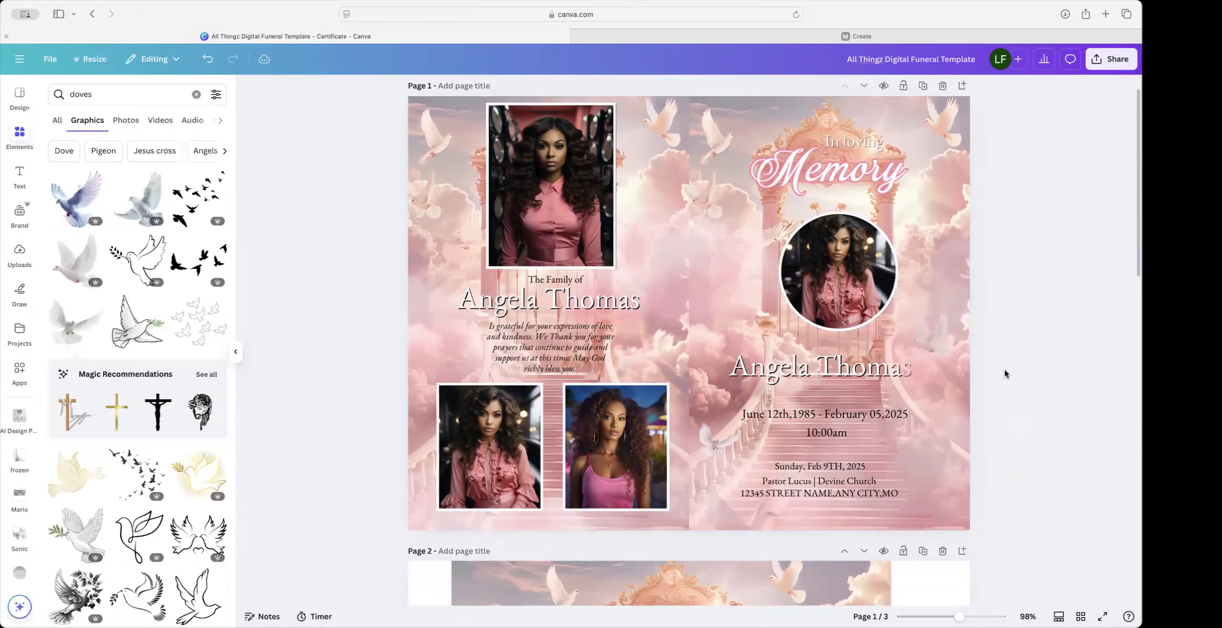
{"action": "left_click", "coordinate": [936, 331]}
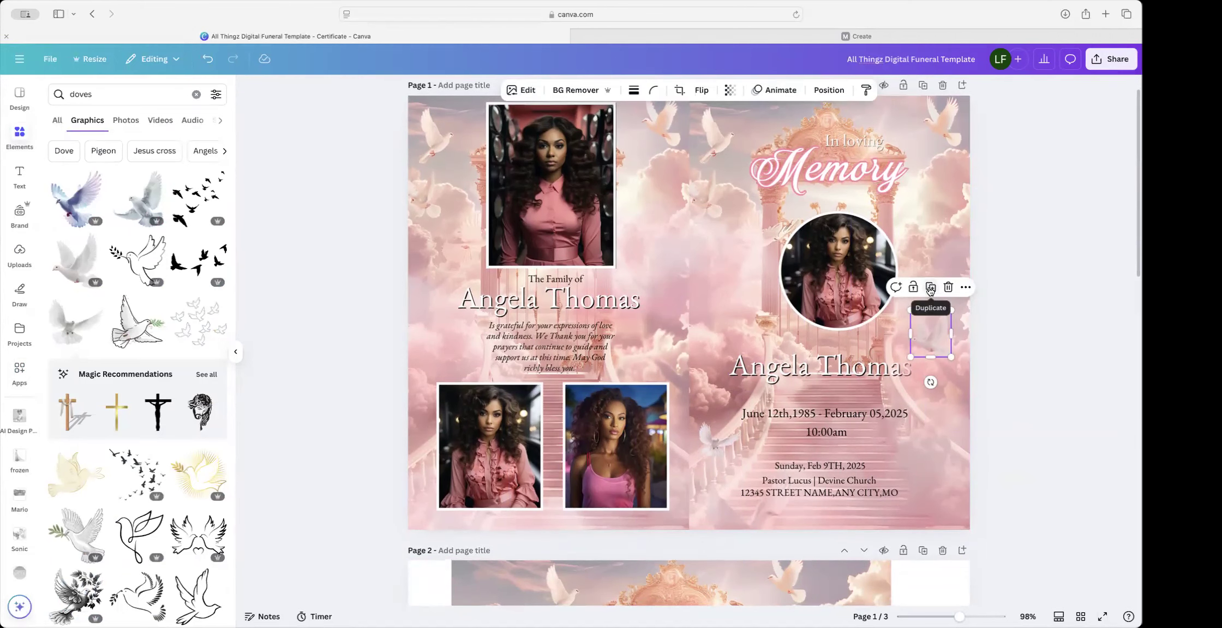
{"action": "scroll", "coordinate": [930, 295], "scroll_direction": "down", "scroll_amount": 1}
{"action": "left_click_drag", "start_coordinate": [930, 338], "coordinate": [655, 258]}
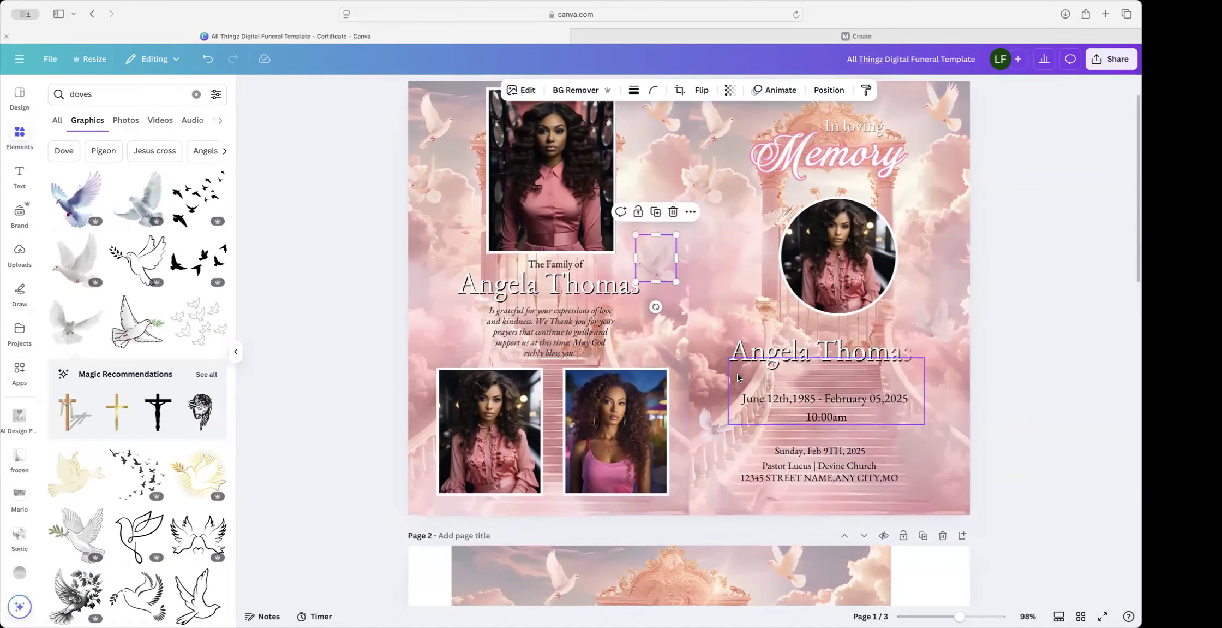
Step: Duplicate the date dove, placing copies at the lower-left photo's corner and between the lower photos
{"action": "left_click", "coordinate": [704, 430]}
{"action": "left_click", "coordinate": [721, 383]}
{"action": "left_click_drag", "start_coordinate": [730, 429], "coordinate": [442, 369]}
{"action": "scroll", "coordinate": [727, 241], "scroll_direction": "down", "scroll_amount": 1}
{"action": "scroll", "coordinate": [654, 245], "scroll_direction": "up", "scroll_amount": 2}
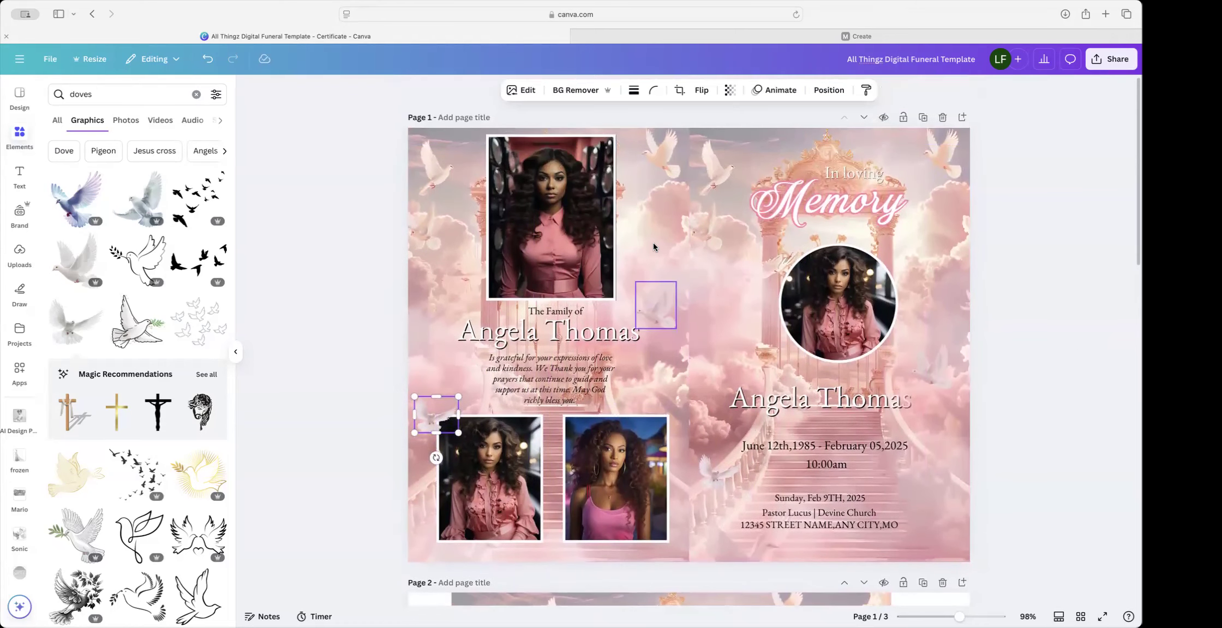
{"action": "left_click_drag", "start_coordinate": [660, 310], "coordinate": [555, 541]}
{"action": "left_click", "coordinate": [426, 412]}
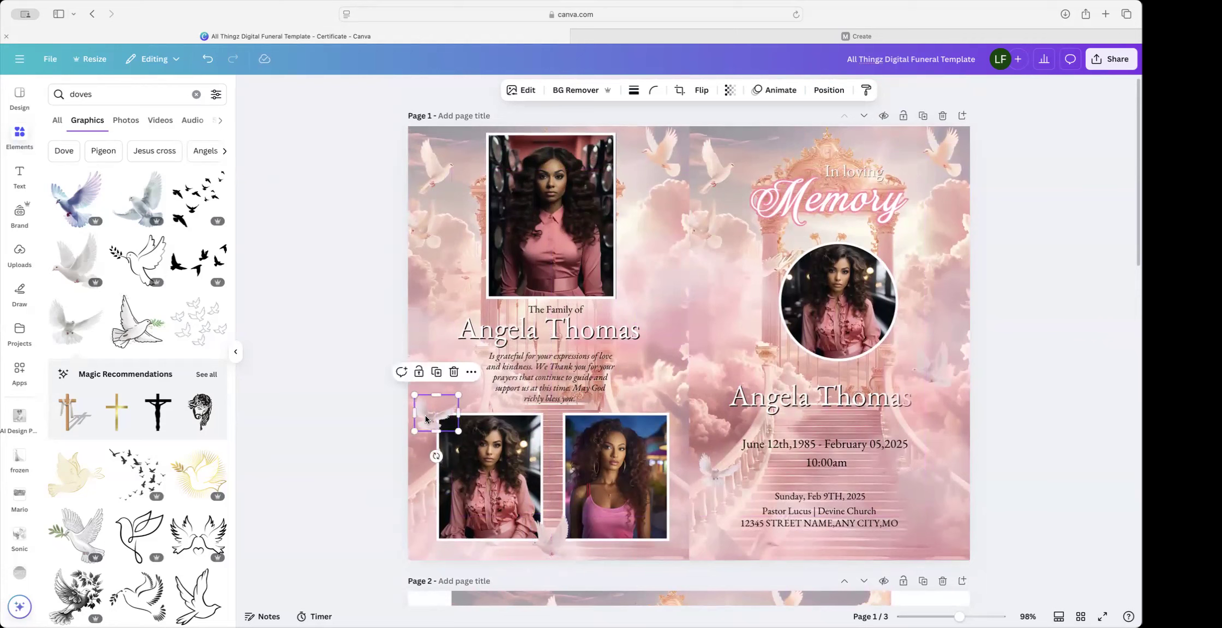
{"action": "left_click", "coordinate": [829, 91]}
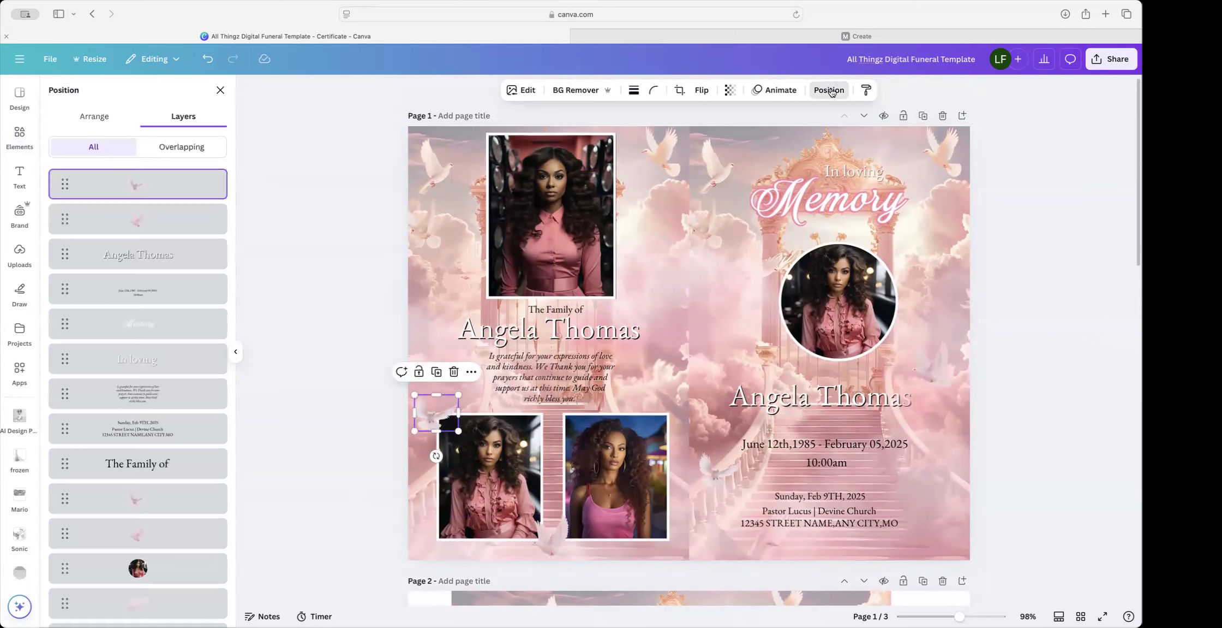
Step: Send the lower-left dove backward behind the photo and nudge it slightly up and right
{"action": "left_click", "coordinate": [94, 116]}
{"action": "left_click", "coordinate": [159, 151]}
{"action": "left_click_drag", "start_coordinate": [432, 421], "coordinate": [435, 414]}
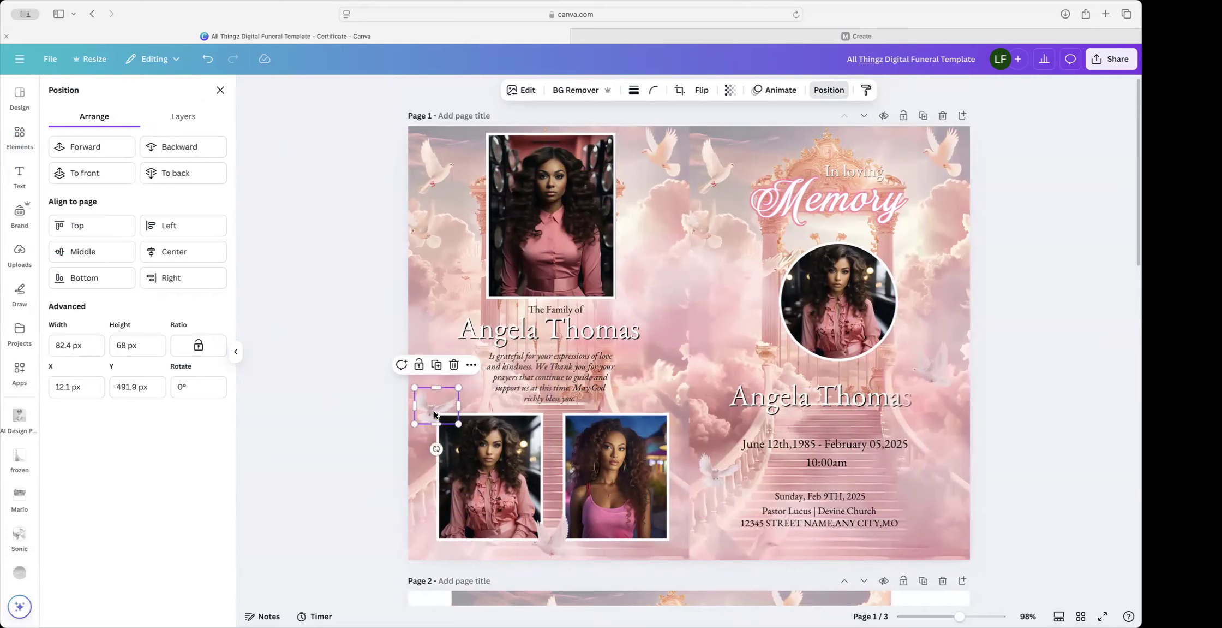
{"action": "left_click_drag", "start_coordinate": [435, 415], "coordinate": [438, 413]}
{"action": "left_click", "coordinate": [705, 368]}
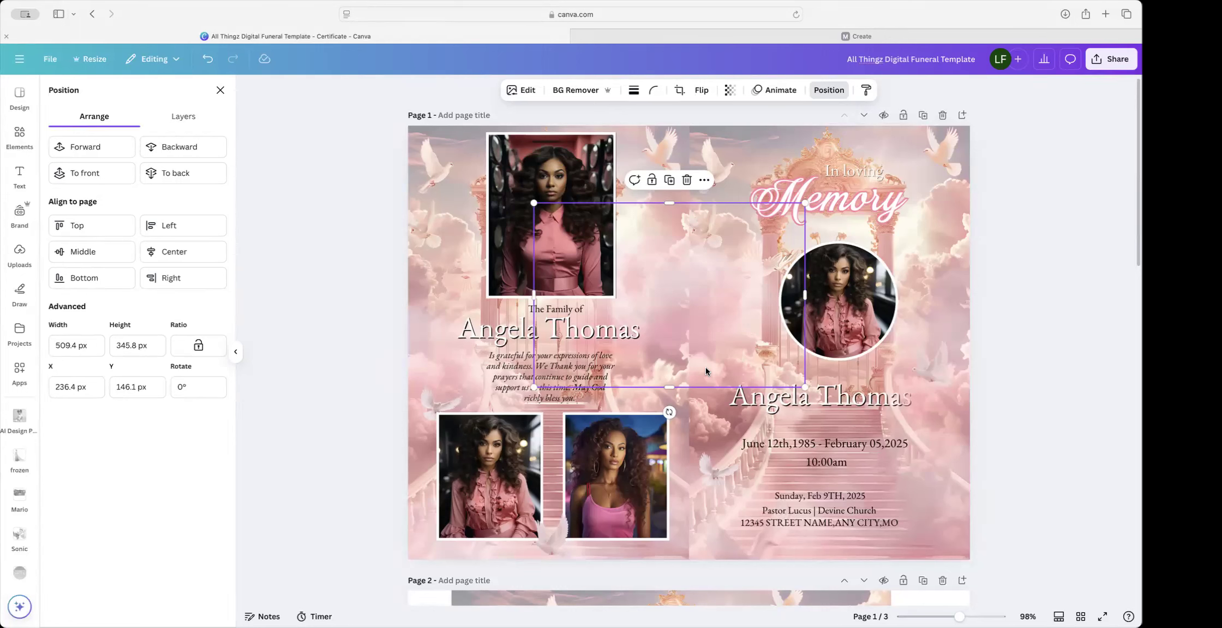
{"action": "scroll", "coordinate": [706, 371], "scroll_direction": "down", "scroll_amount": 10}
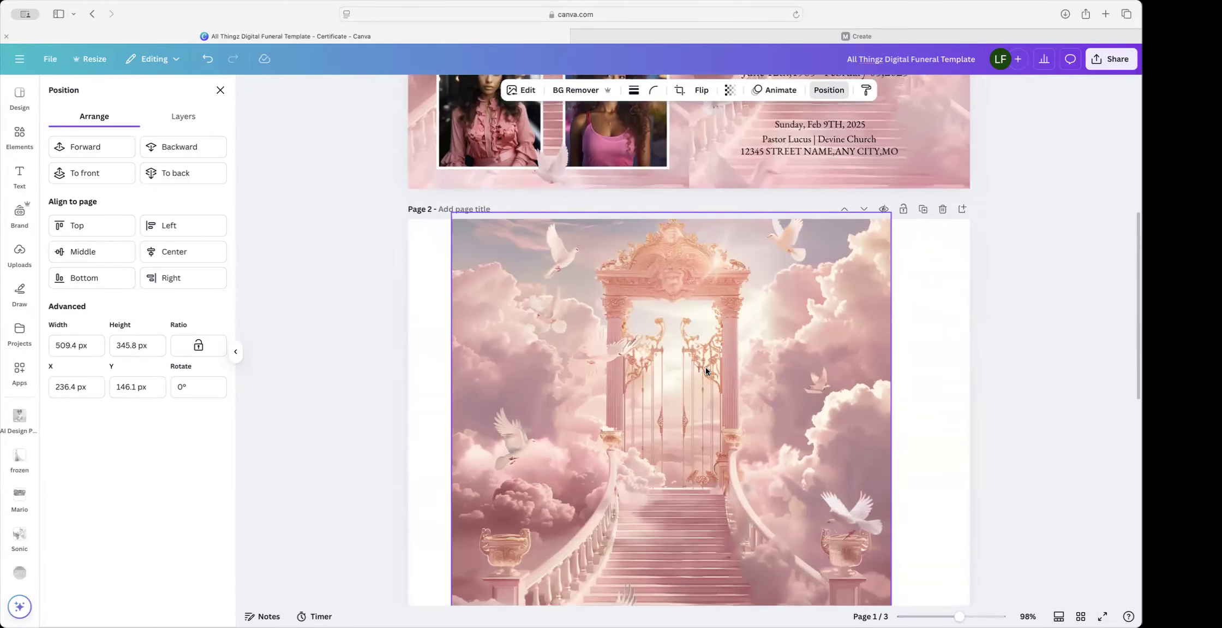
Step: Move the gate page below the Obituary page and delete page 2's cloud and blue backgrounds
{"action": "scroll", "coordinate": [706, 371], "scroll_direction": "up", "scroll_amount": 8}
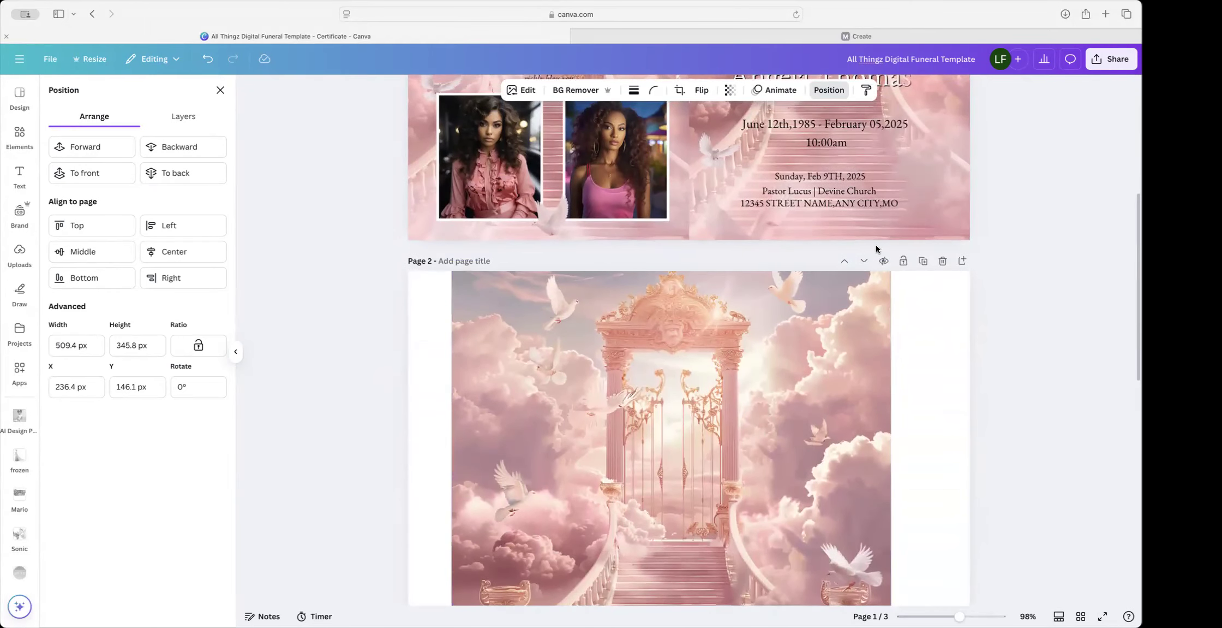
{"action": "left_click", "coordinate": [864, 262]}
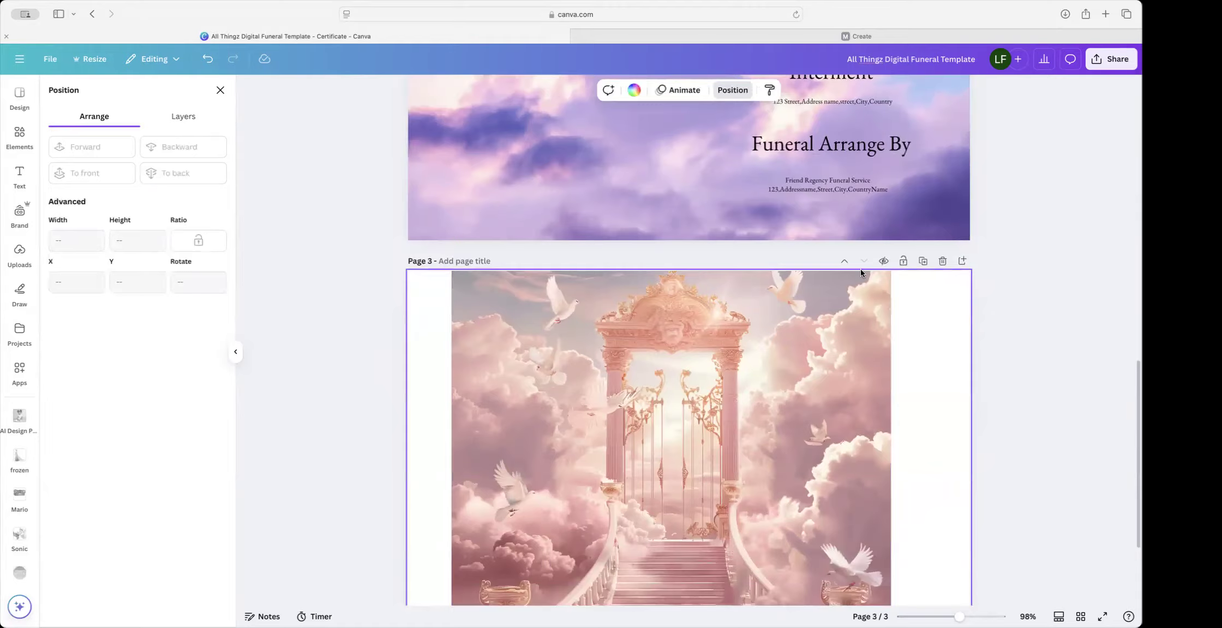
{"action": "scroll", "coordinate": [758, 297], "scroll_direction": "up", "scroll_amount": 2}
{"action": "left_click", "coordinate": [705, 300]}
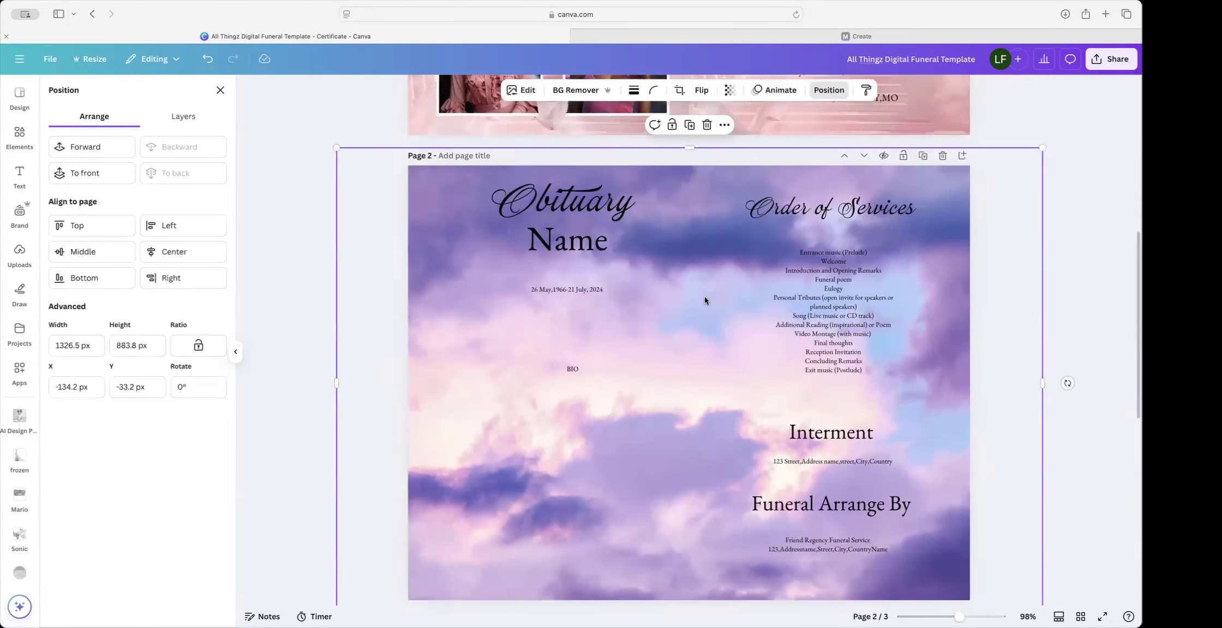
{"action": "key", "text": "Delete"}
{"action": "scroll", "coordinate": [705, 296], "scroll_direction": "up", "scroll_amount": 1}
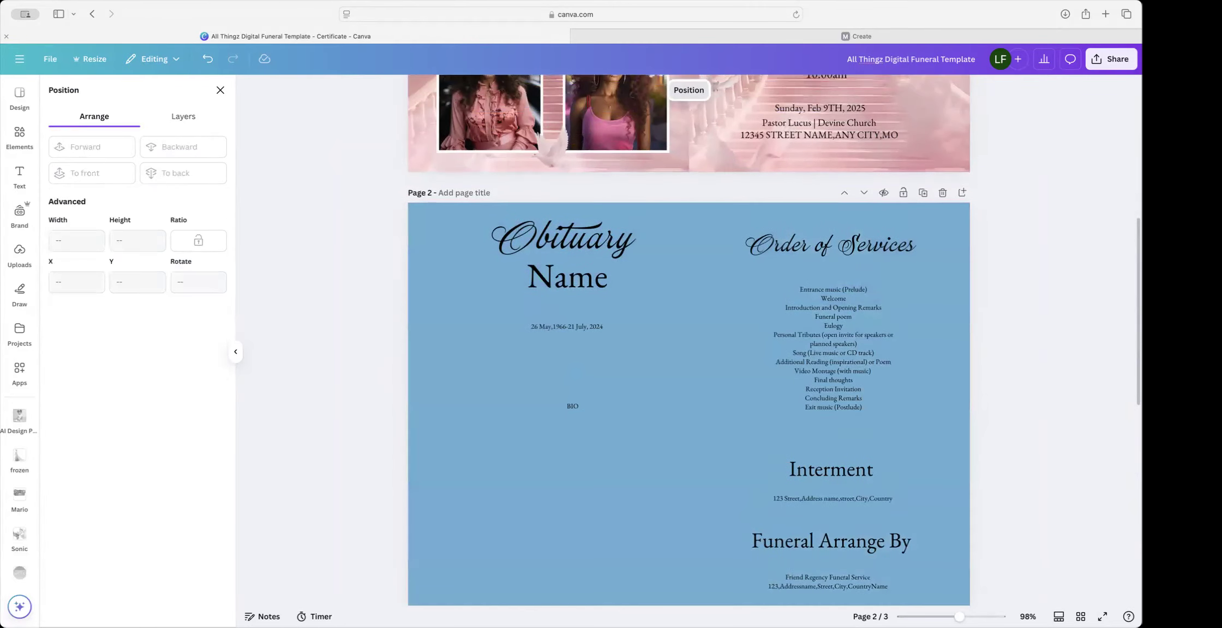
{"action": "key", "text": "Delete"}
Step: In page 1's layer list, multi-select the dove layer down through the cloud and background layers
{"action": "scroll", "coordinate": [705, 296], "scroll_direction": "up", "scroll_amount": 8}
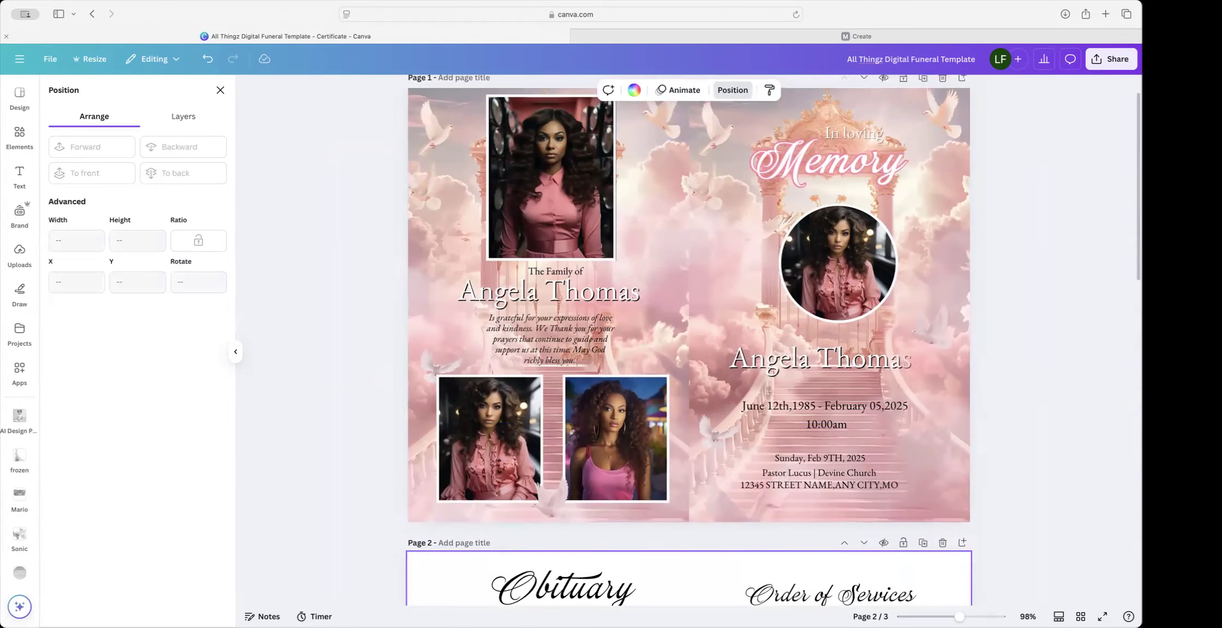
{"action": "left_click", "coordinate": [726, 93]}
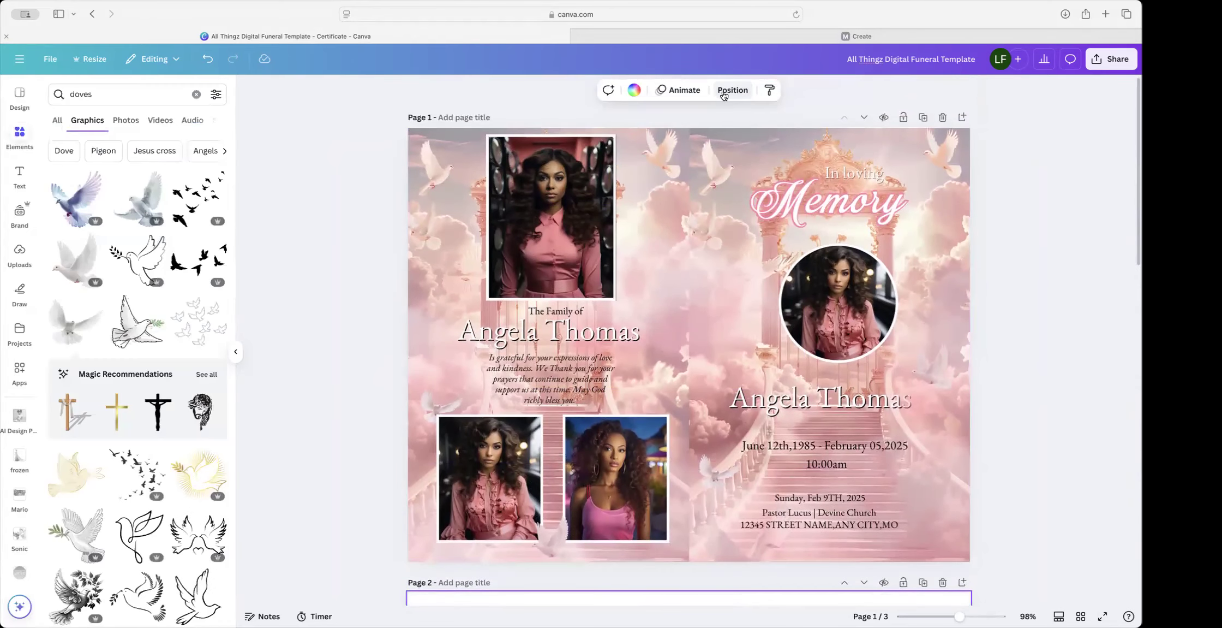
{"action": "left_click", "coordinate": [733, 90]}
{"action": "scroll", "coordinate": [136, 328], "scroll_direction": "up", "scroll_amount": 5}
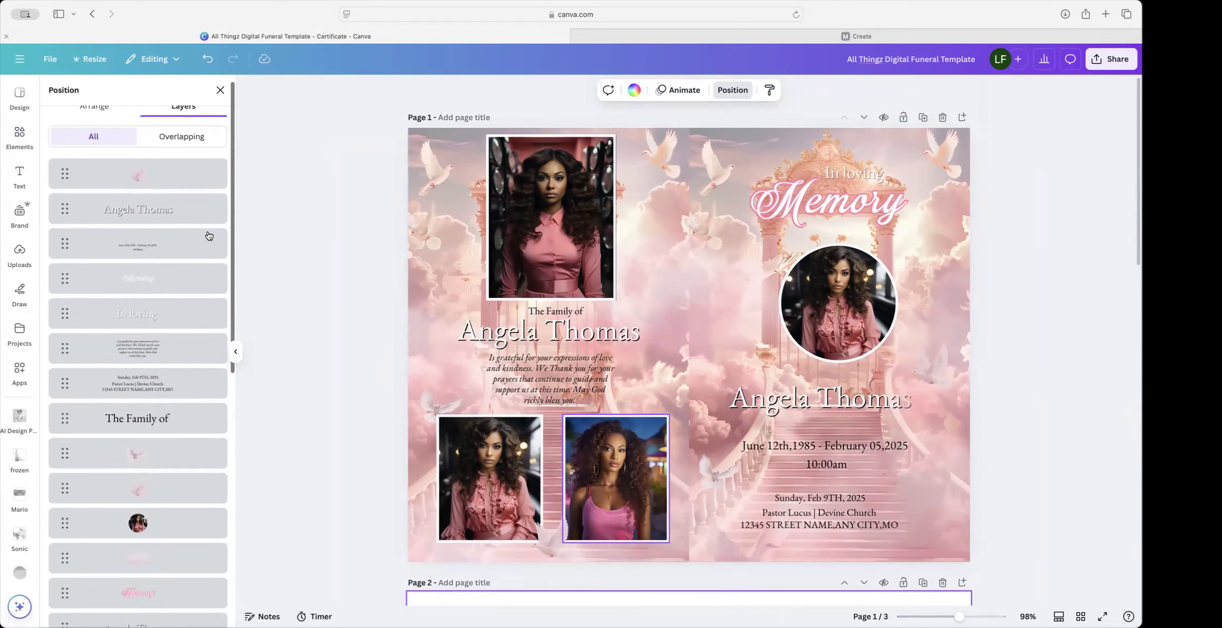
{"action": "scroll", "coordinate": [209, 235], "scroll_direction": "down", "scroll_amount": 10}
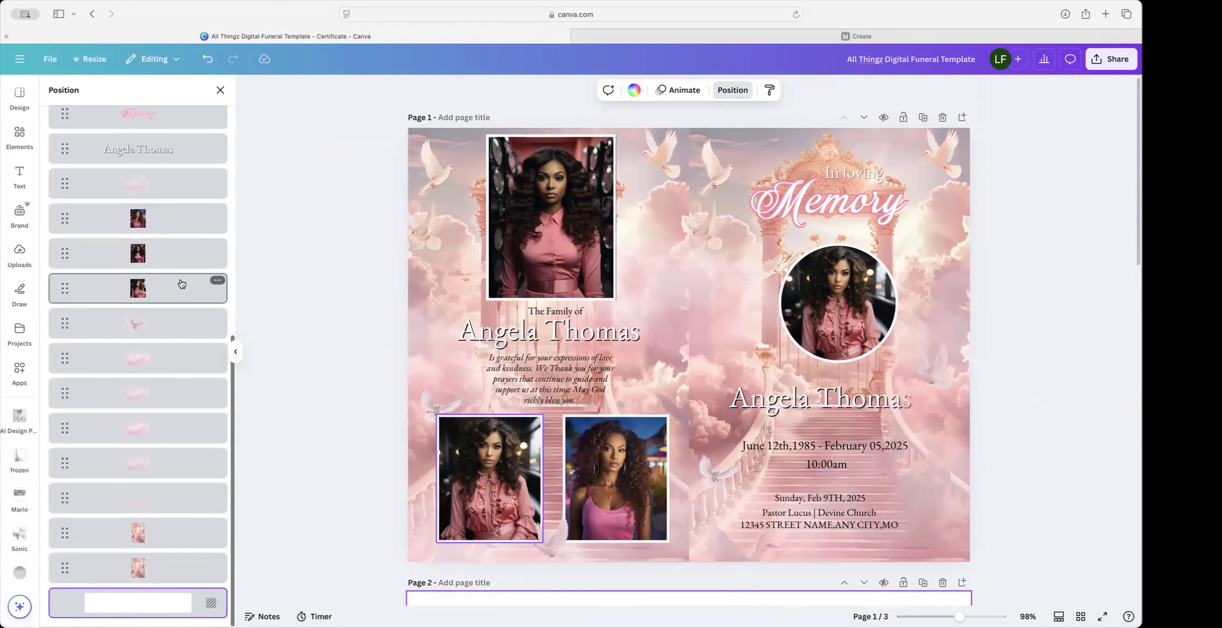
{"action": "scroll", "coordinate": [191, 103], "scroll_direction": "up", "scroll_amount": 2}
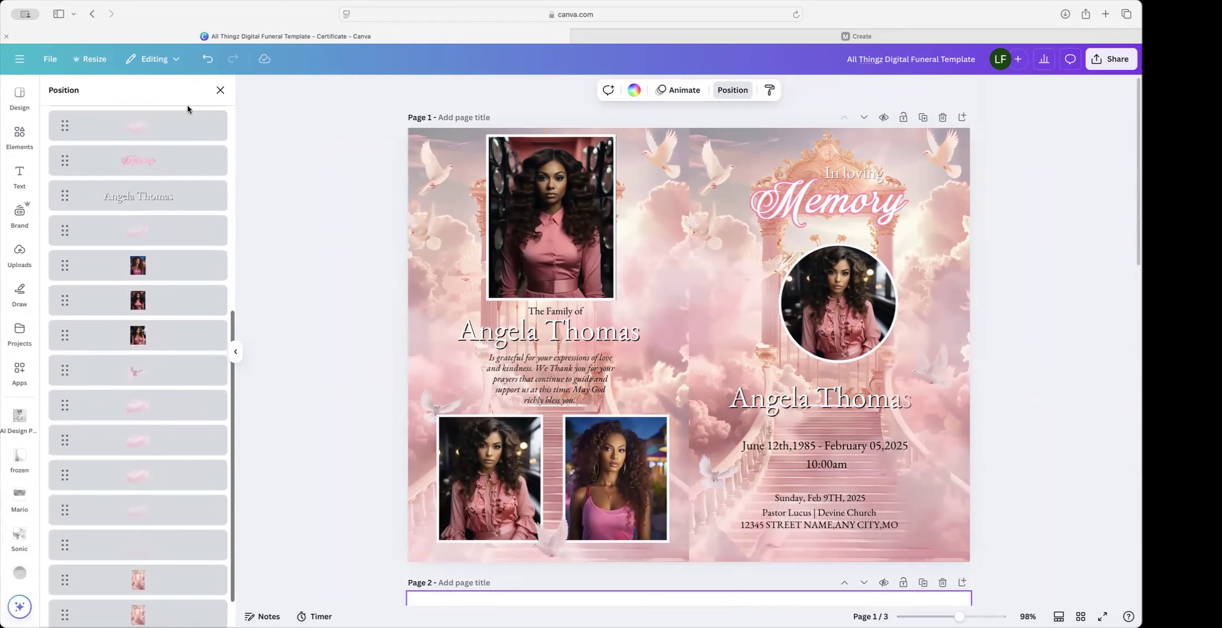
{"action": "scroll", "coordinate": [113, 396], "scroll_direction": "down", "scroll_amount": 2}
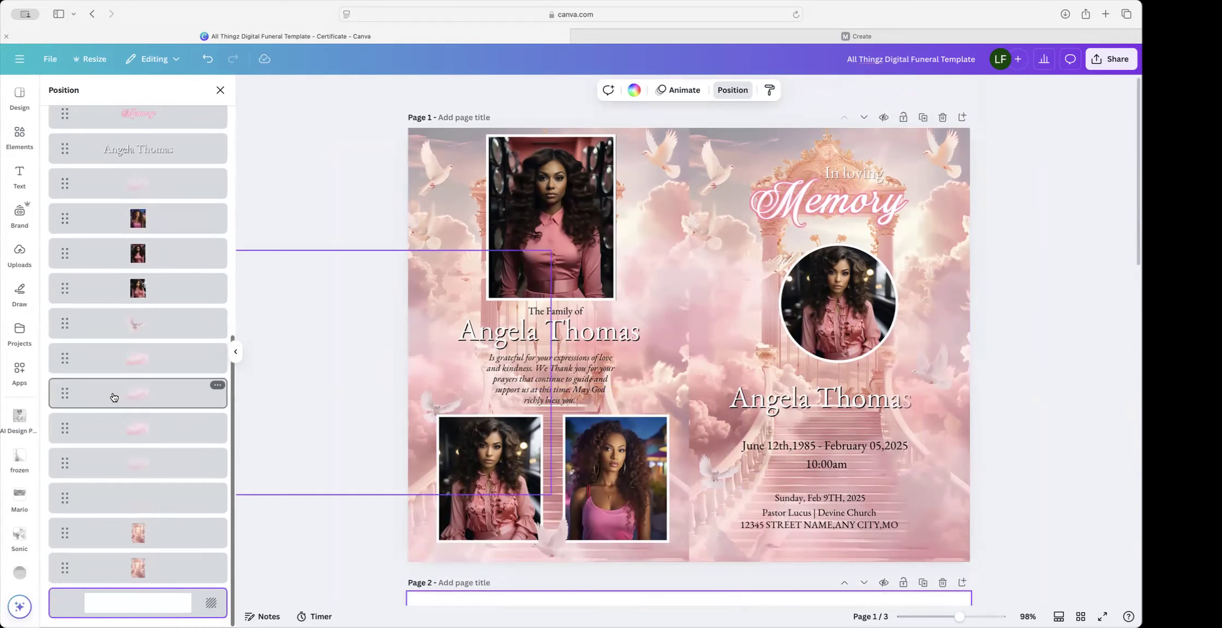
{"action": "left_click", "coordinate": [135, 326]}
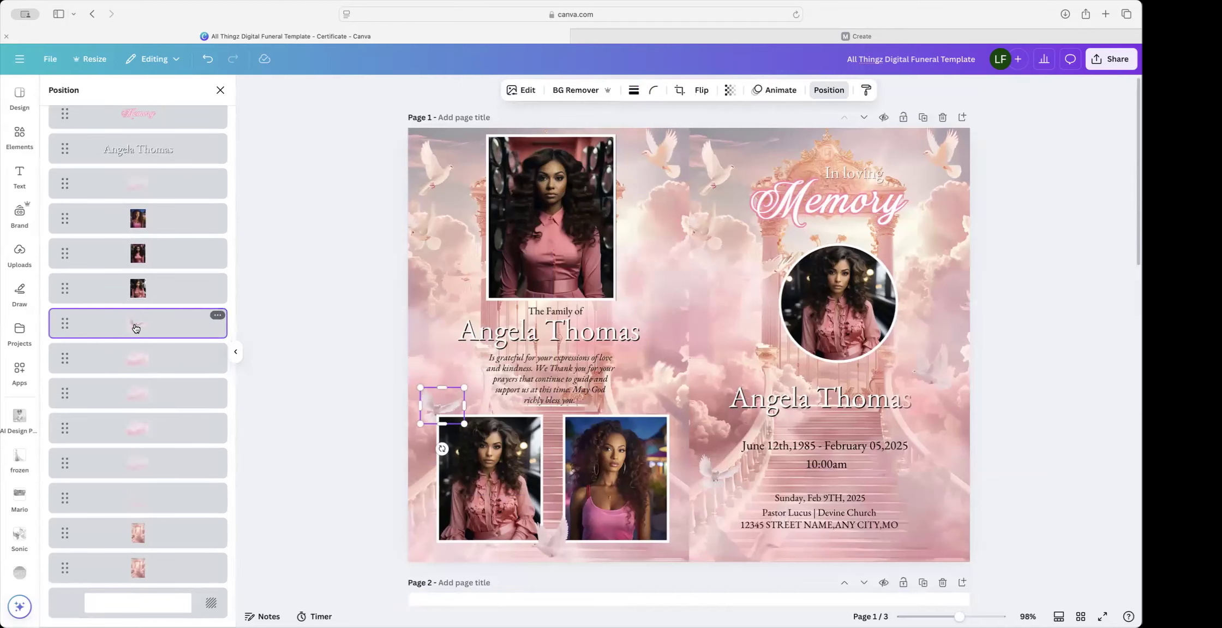
{"action": "left_click", "coordinate": [144, 565], "text": "shift"}
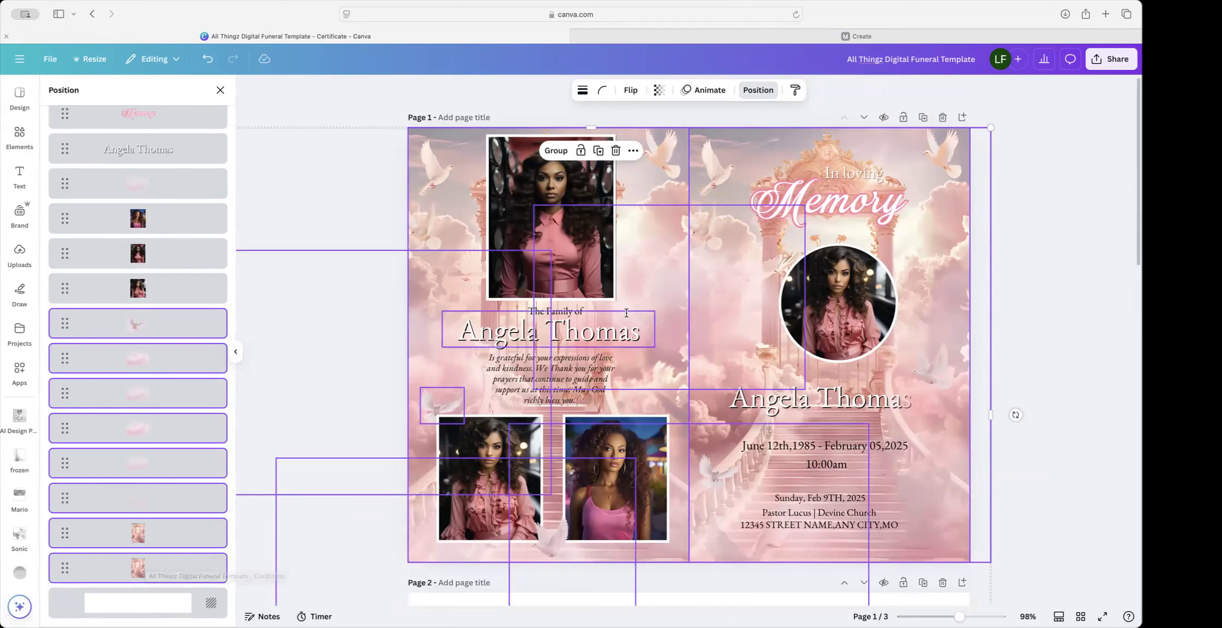
Step: Undo the accidental move and duplicate page 1's selected background, cloud and dove layers
{"action": "left_click_drag", "start_coordinate": [666, 336], "coordinate": [674, 626]}
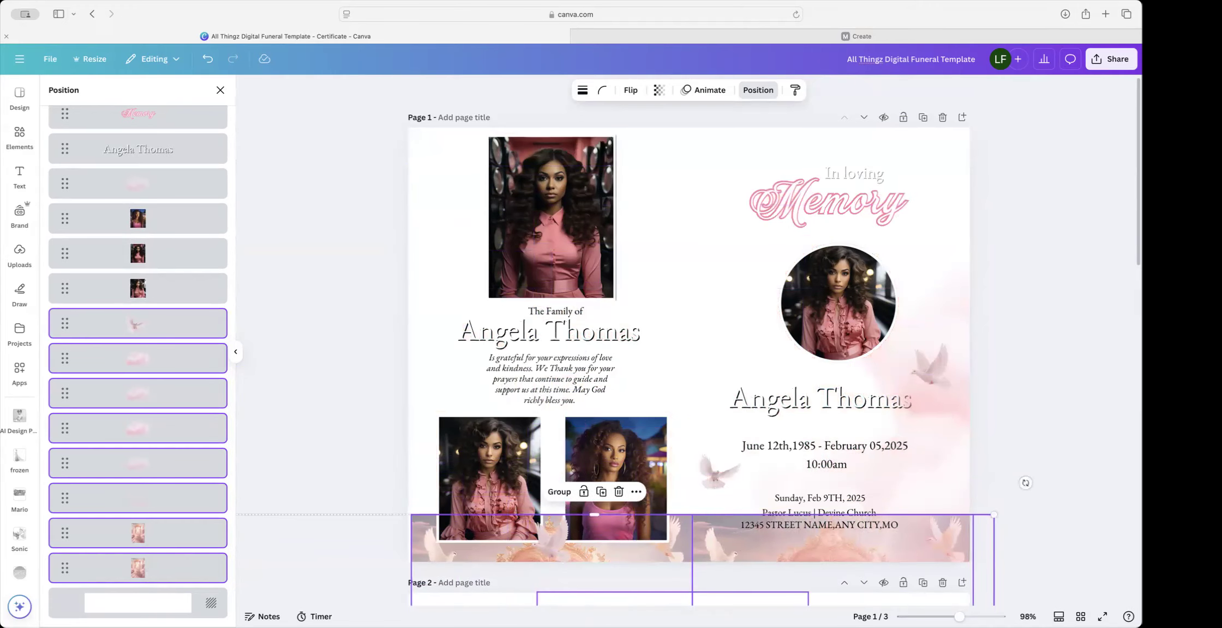
{"action": "left_click", "coordinate": [208, 59]}
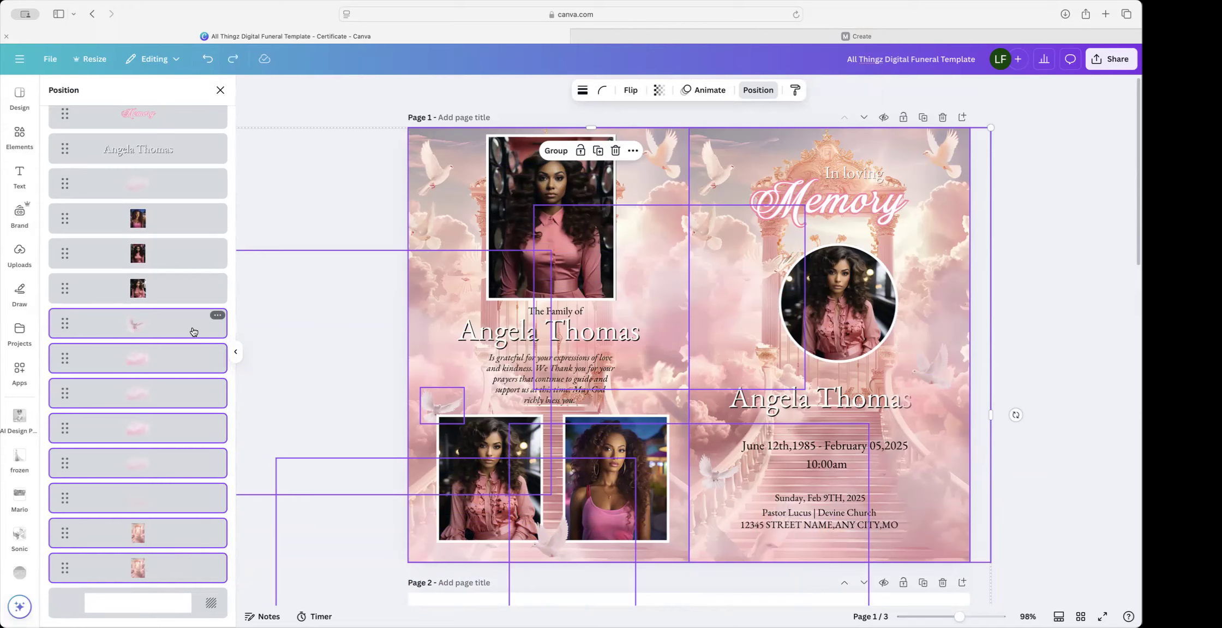
{"action": "left_click", "coordinate": [600, 149]}
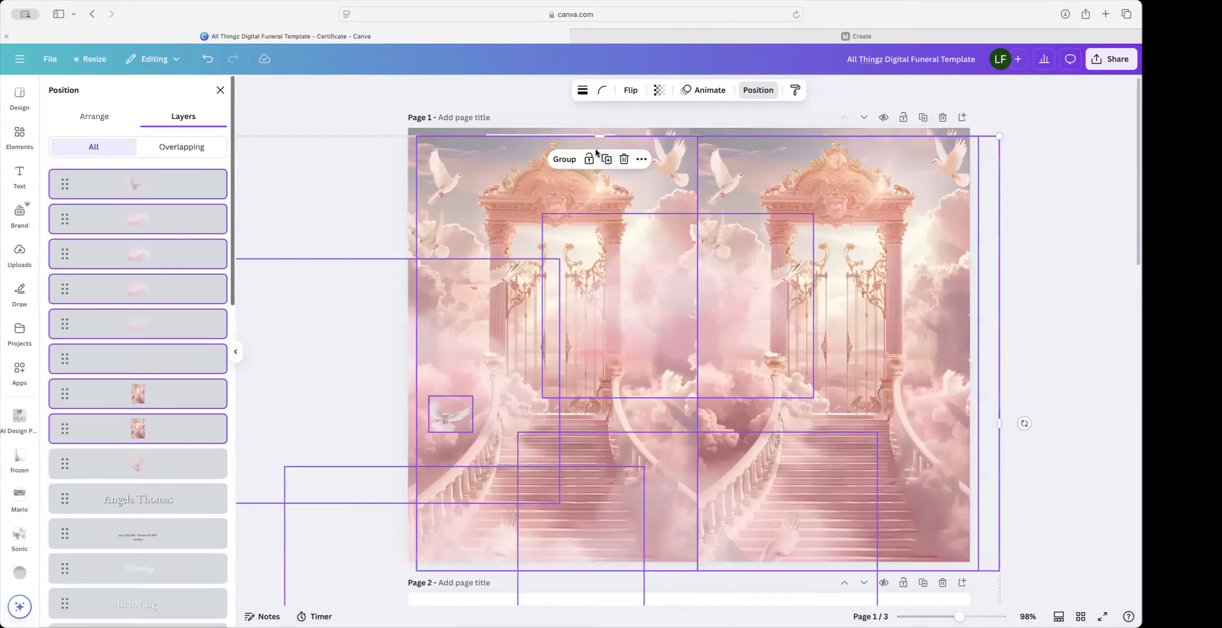
{"action": "scroll", "coordinate": [690, 352], "scroll_direction": "down", "scroll_amount": 5}
{"action": "scroll", "coordinate": [690, 350], "scroll_direction": "down", "scroll_amount": 1}
{"action": "scroll", "coordinate": [690, 349], "scroll_direction": "down", "scroll_amount": 1}
Step: Place the copy on page 2 and send it behind the Obituary and Order of Services text
{"action": "left_click_drag", "start_coordinate": [732, 345], "coordinate": [730, 606]}
{"action": "left_click_drag", "start_coordinate": [724, 452], "coordinate": [728, 441]}
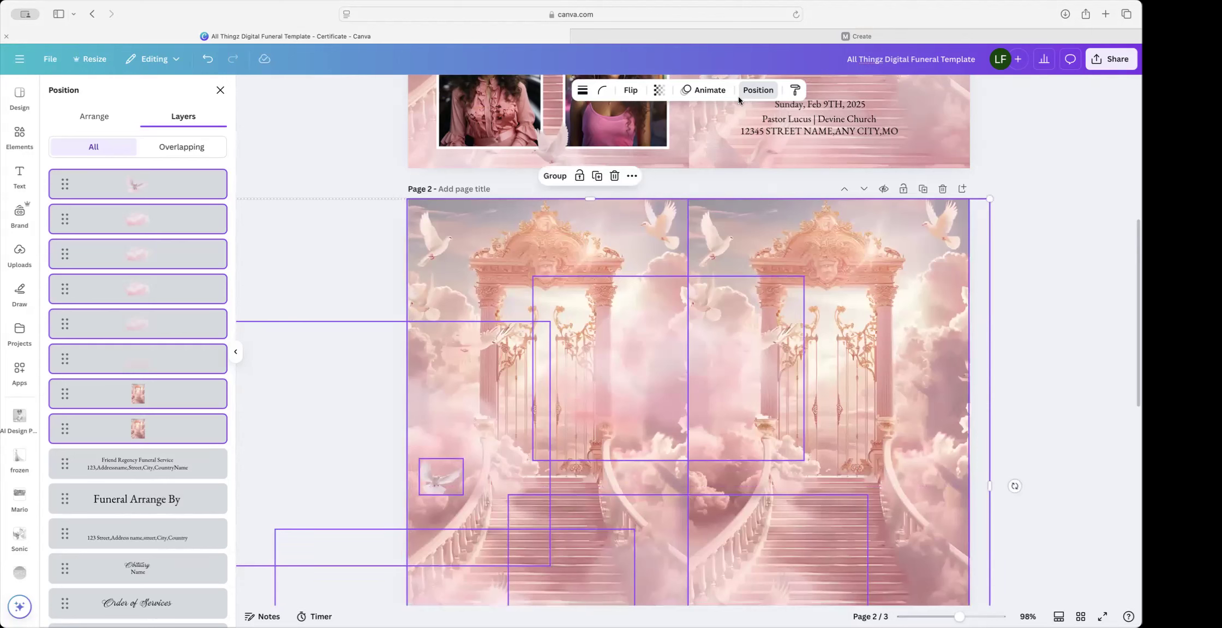
{"action": "left_click", "coordinate": [94, 116]}
{"action": "left_click", "coordinate": [167, 173]}
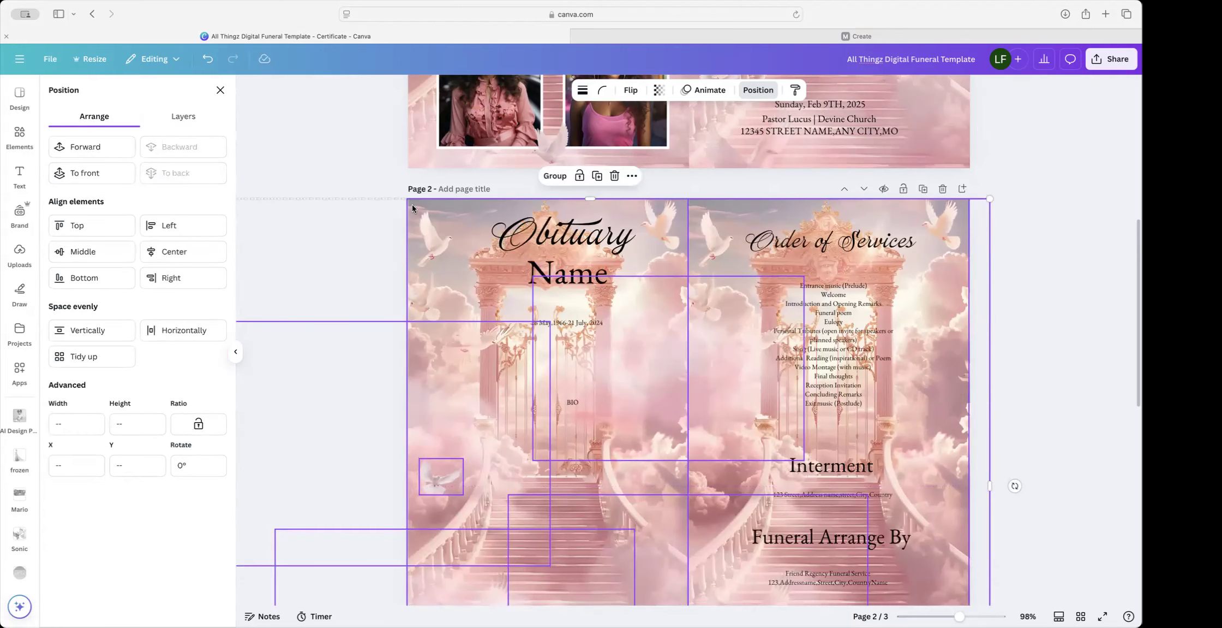
{"action": "left_click", "coordinate": [1105, 296]}
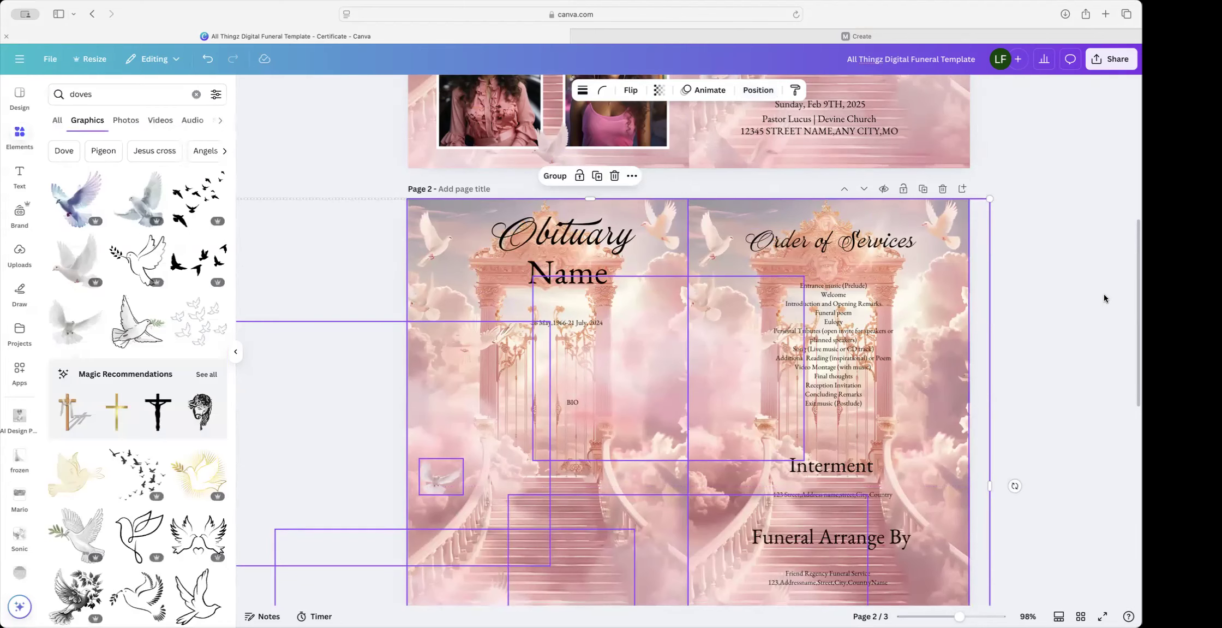
Step: Replace the placeholder 'Name' in the Obituary heading with the deceased's full name
{"action": "scroll", "coordinate": [1057, 271], "scroll_direction": "down", "scroll_amount": 2}
{"action": "scroll", "coordinate": [1057, 270], "scroll_direction": "up", "scroll_amount": 2}
{"action": "left_click", "coordinate": [1057, 270]}
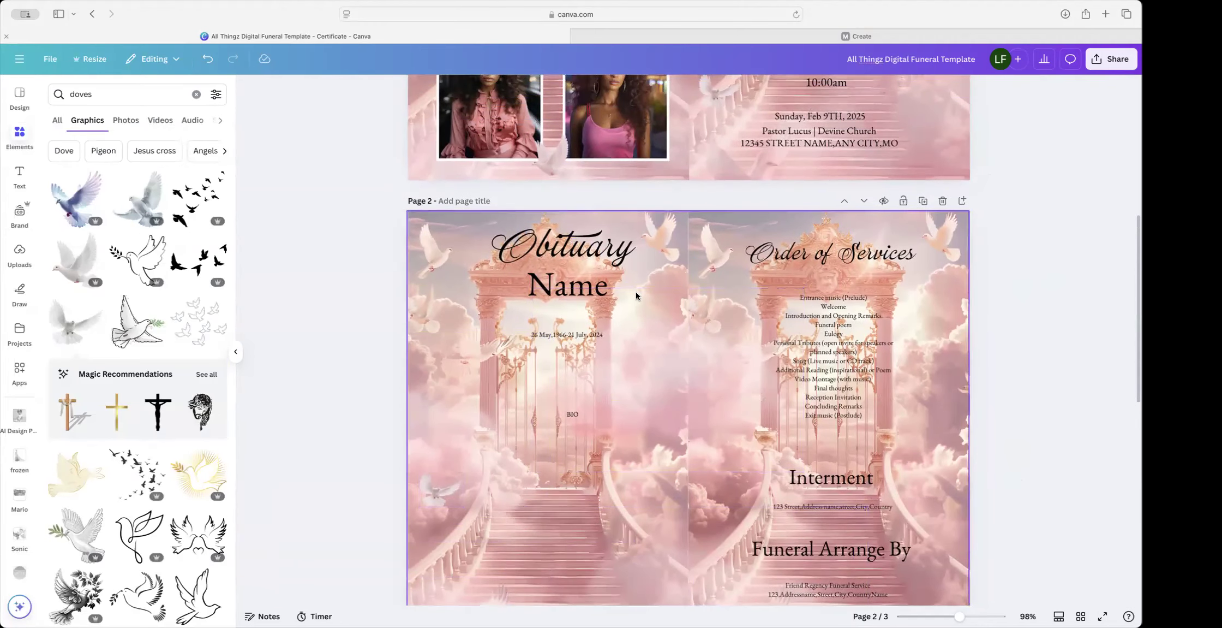
{"action": "left_click", "coordinate": [566, 291]}
{"action": "left_click_drag", "start_coordinate": [562, 284], "coordinate": [543, 283]}
{"action": "double_click", "coordinate": [543, 284]}
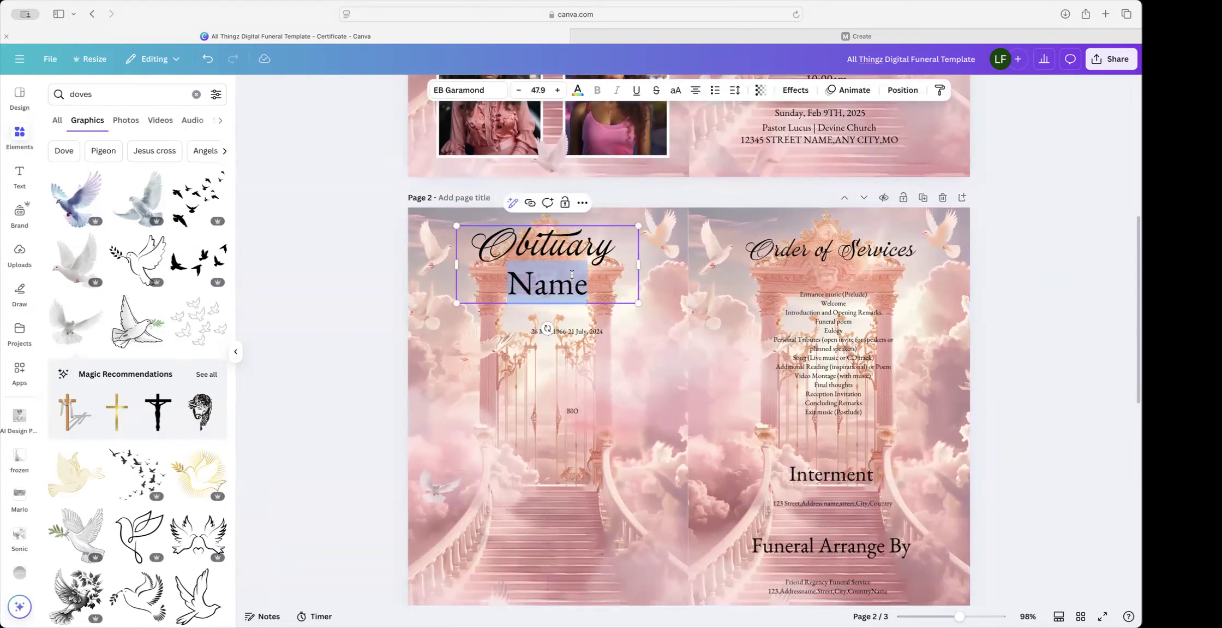
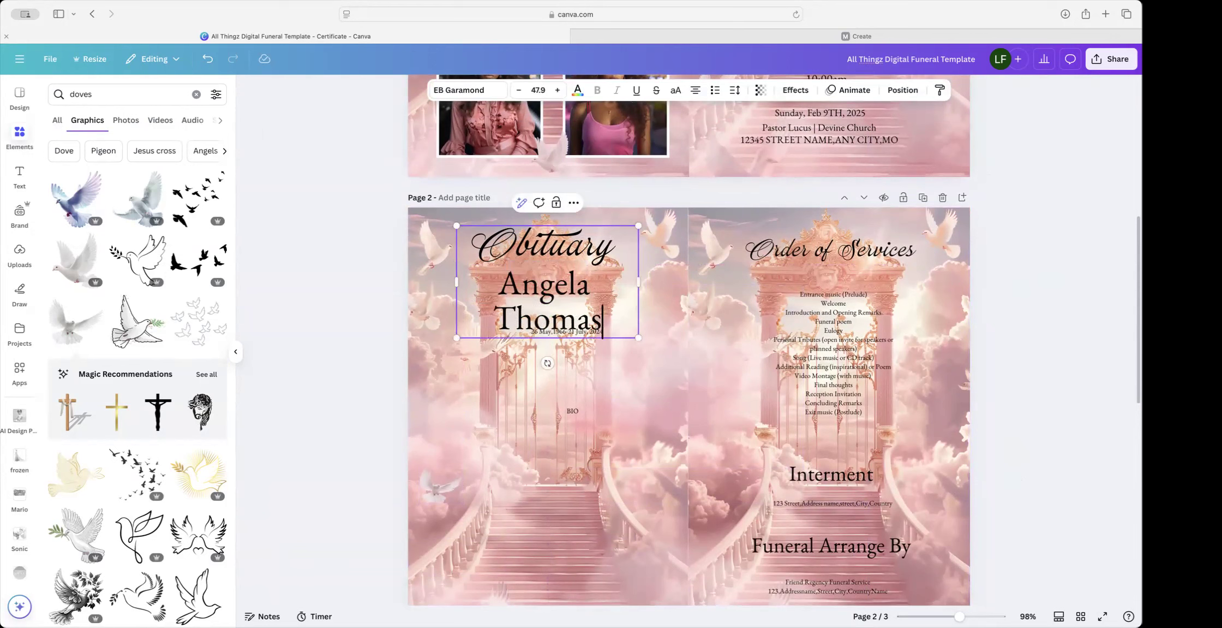
Step: Widen the heading so the name fits one line, centre it, and highlight the whole heading
{"action": "left_click_drag", "start_coordinate": [638, 282], "coordinate": [678, 273]}
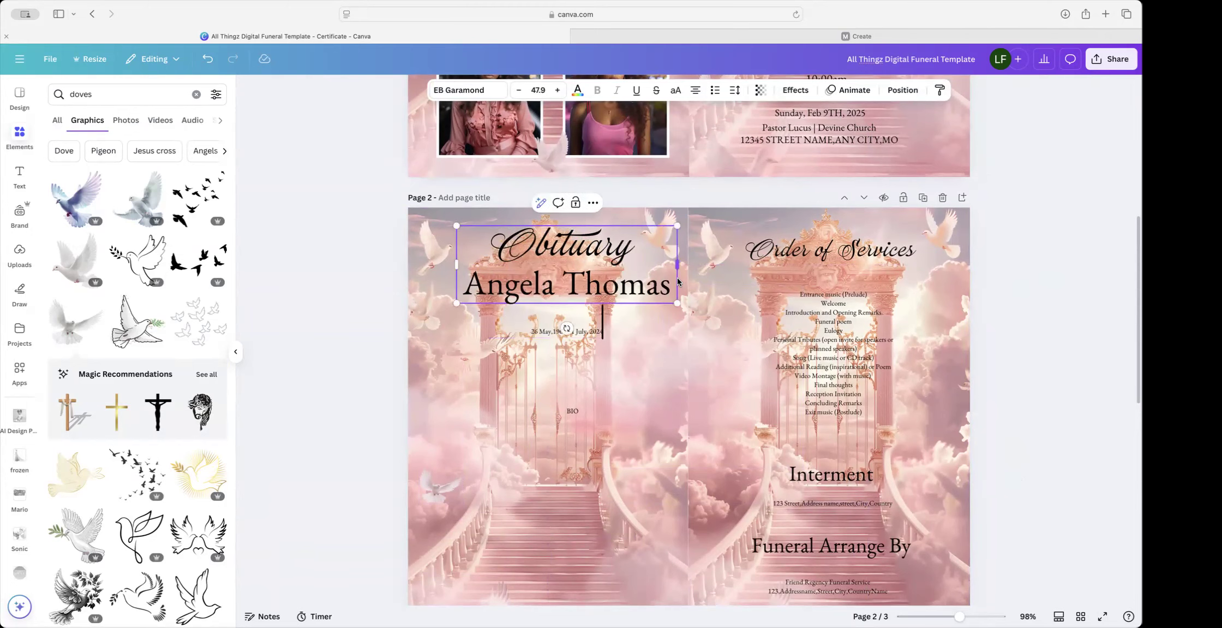
{"action": "left_click_drag", "start_coordinate": [601, 268], "coordinate": [582, 267]}
{"action": "left_click", "coordinate": [612, 348]}
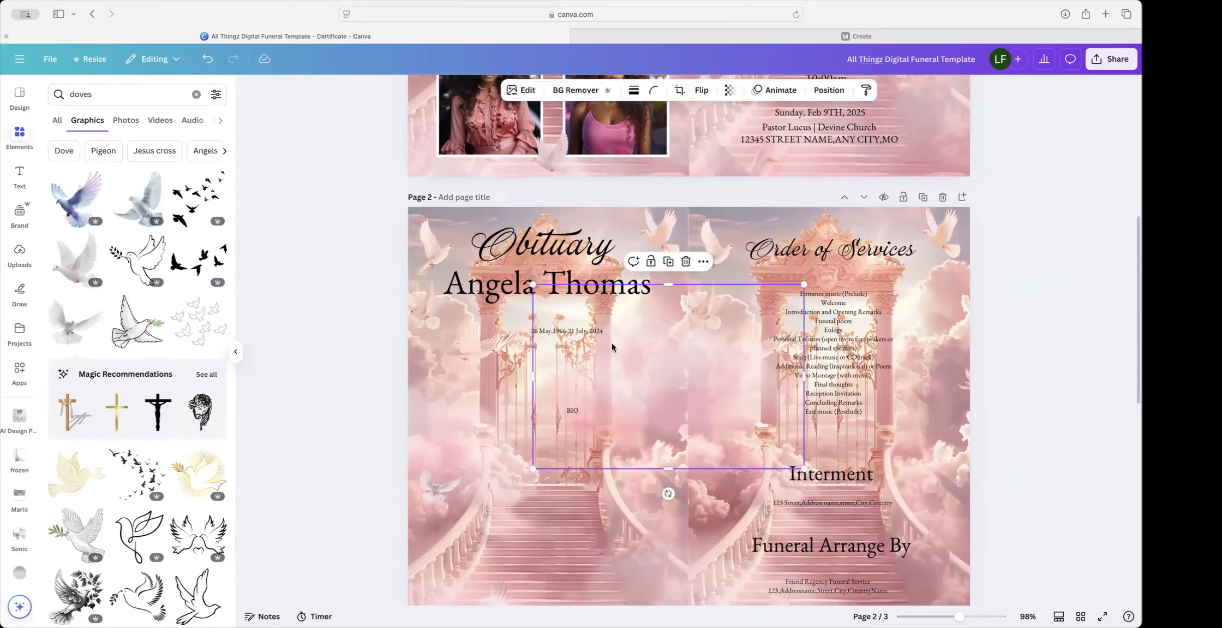
{"action": "left_click", "coordinate": [501, 288]}
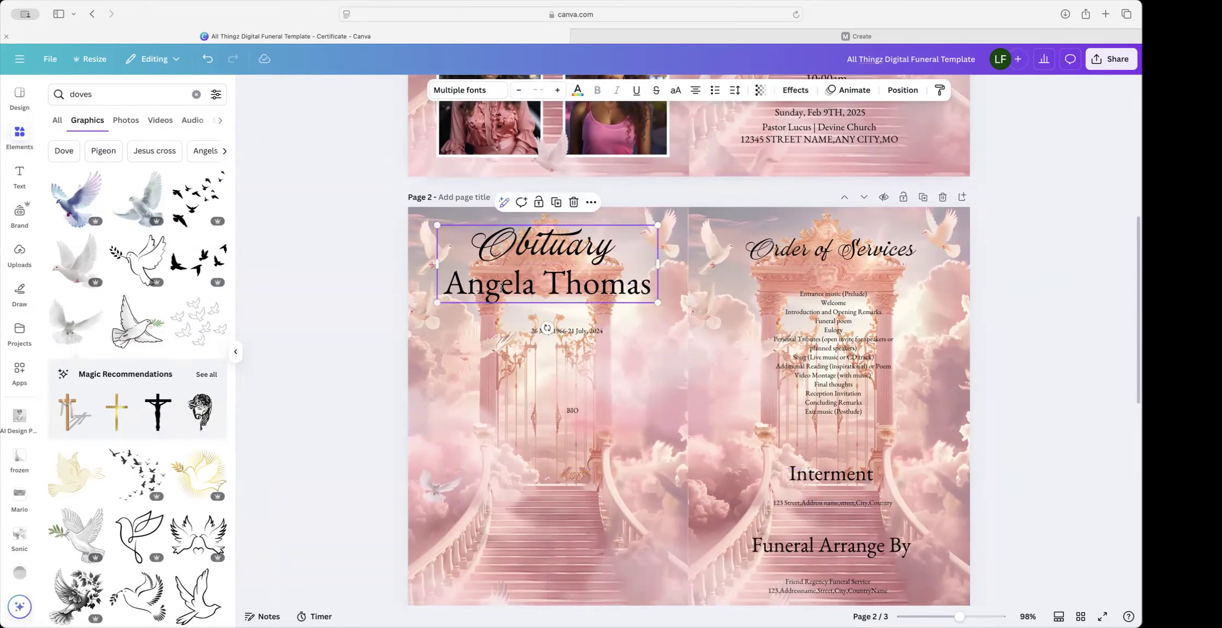
{"action": "triple_click", "coordinate": [501, 288]}
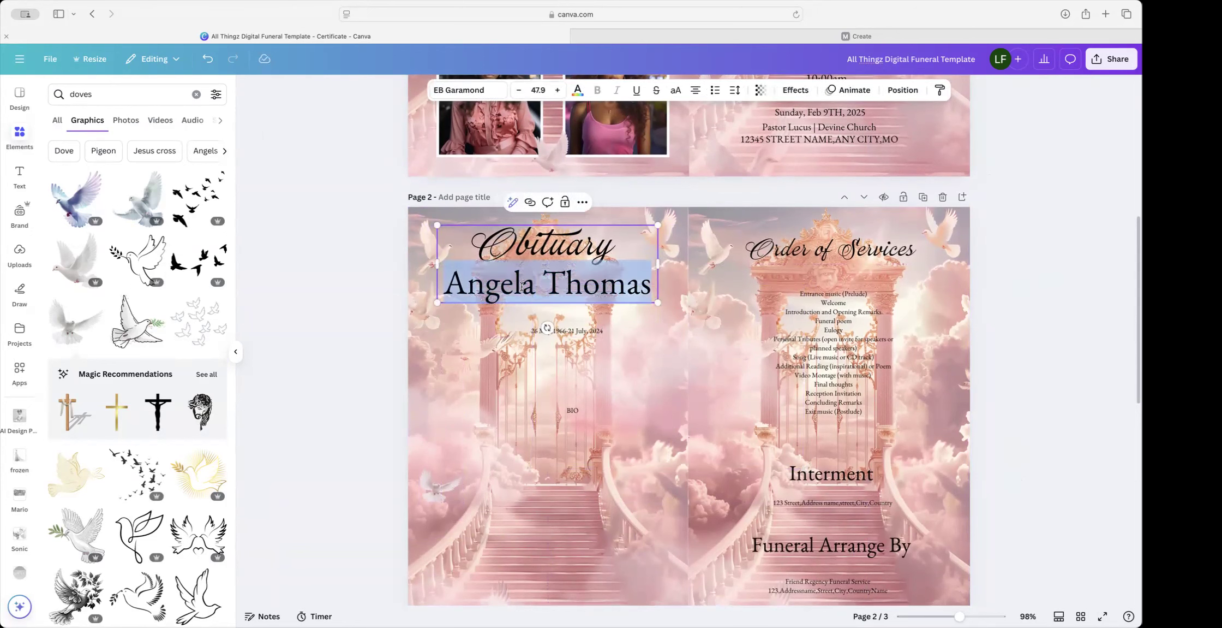
{"action": "left_click_drag", "start_coordinate": [642, 285], "coordinate": [469, 243]}
Step: Turn the Obituary heading text, including the word Obituary, white
{"action": "left_click", "coordinate": [577, 91]}
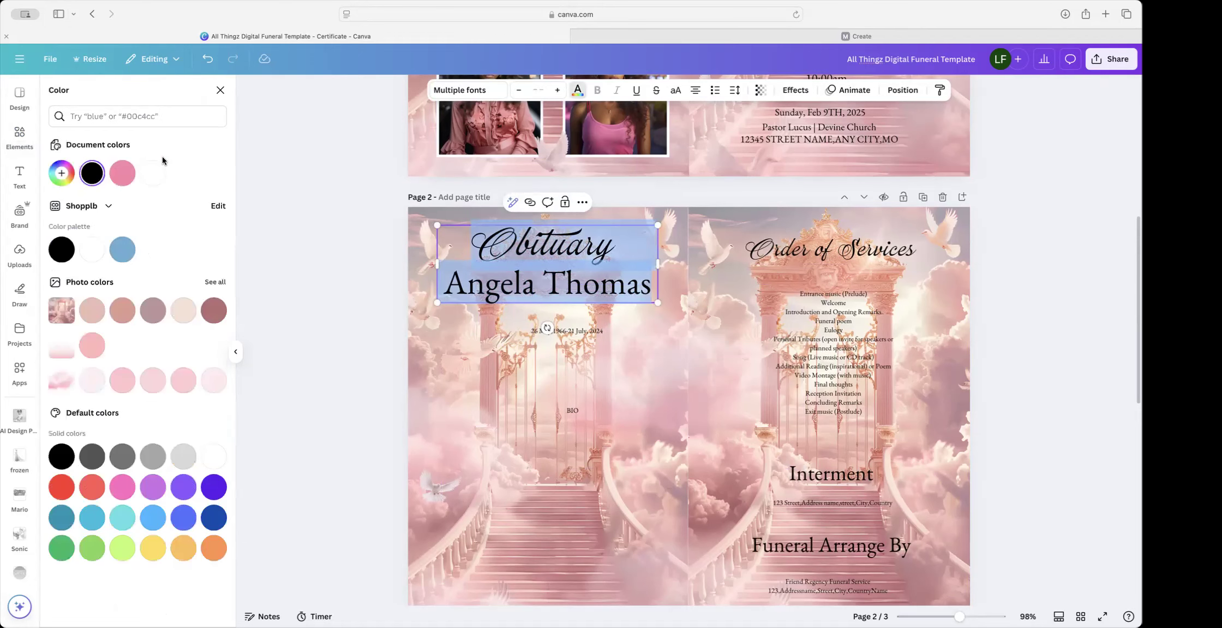
{"action": "left_click", "coordinate": [152, 173]}
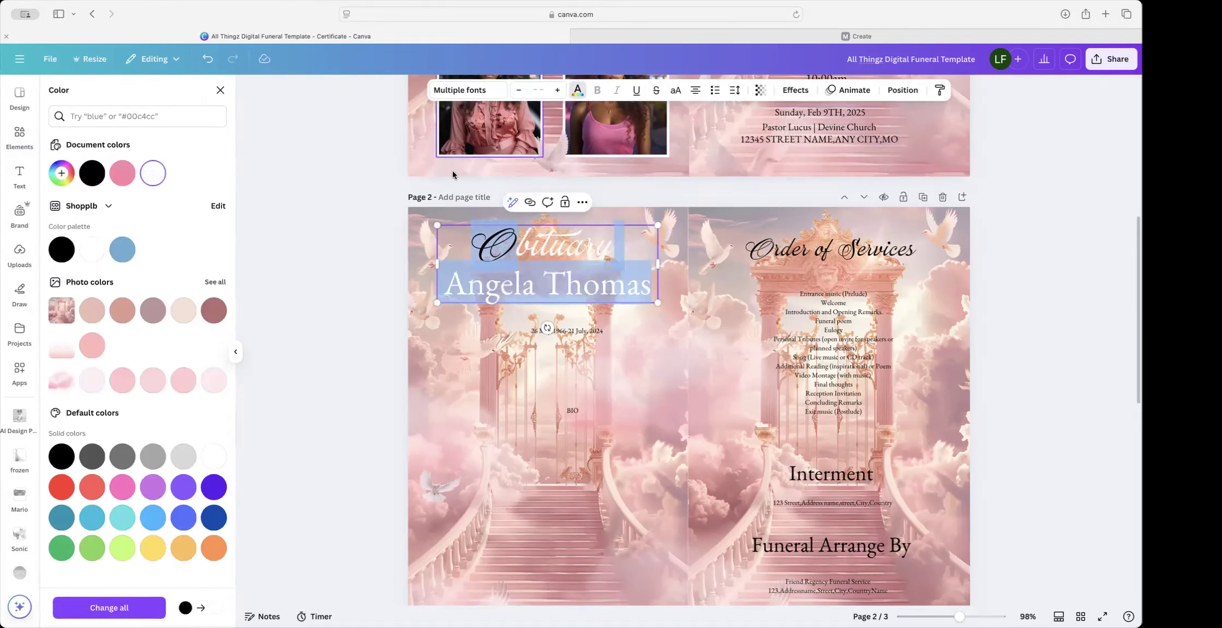
{"action": "double_click", "coordinate": [518, 250]}
{"action": "left_click", "coordinate": [516, 376]}
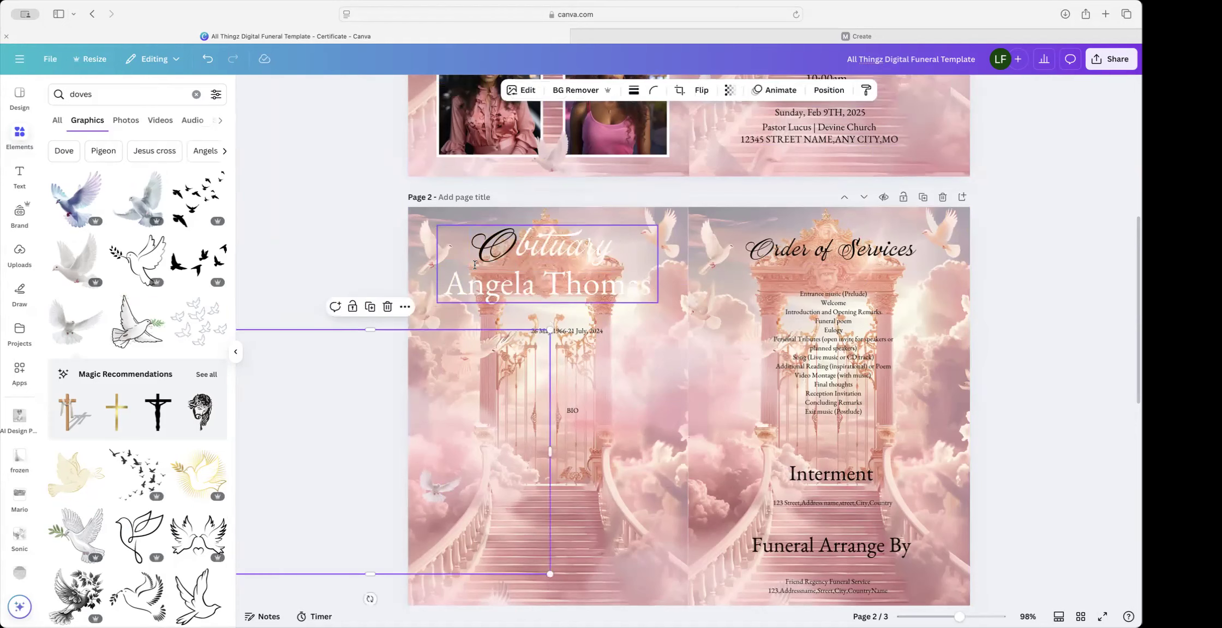
{"action": "left_click", "coordinate": [495, 244]}
{"action": "double_click", "coordinate": [496, 244]}
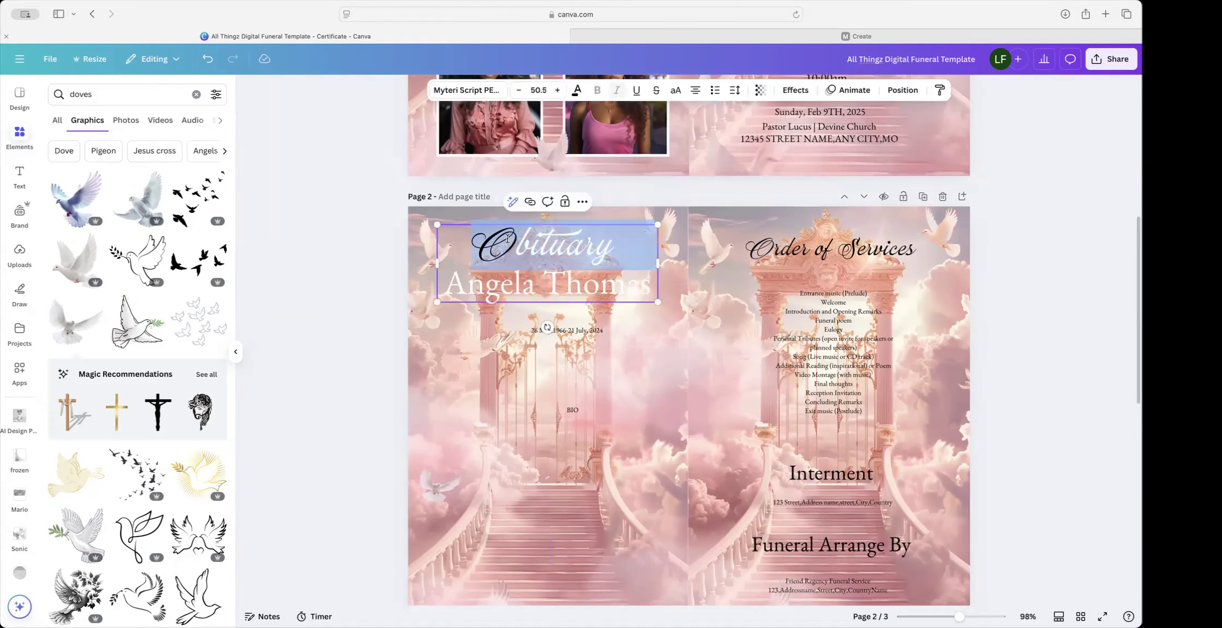
{"action": "left_click", "coordinate": [578, 90]}
{"action": "left_click", "coordinate": [153, 172]}
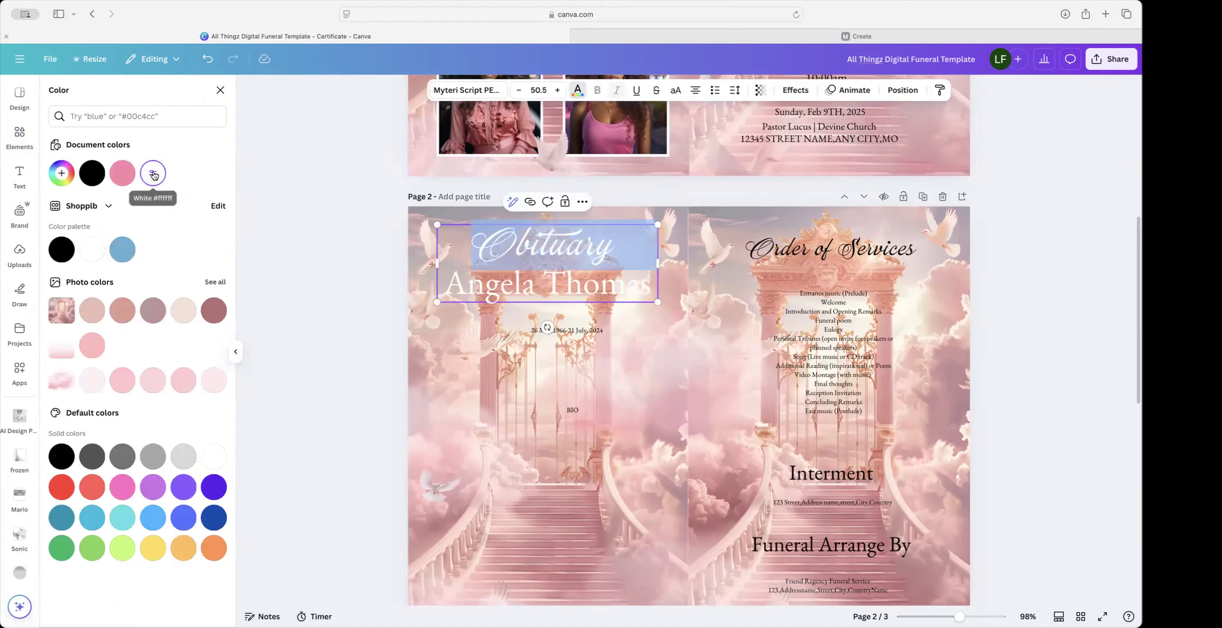
{"action": "key", "text": "Escape"}
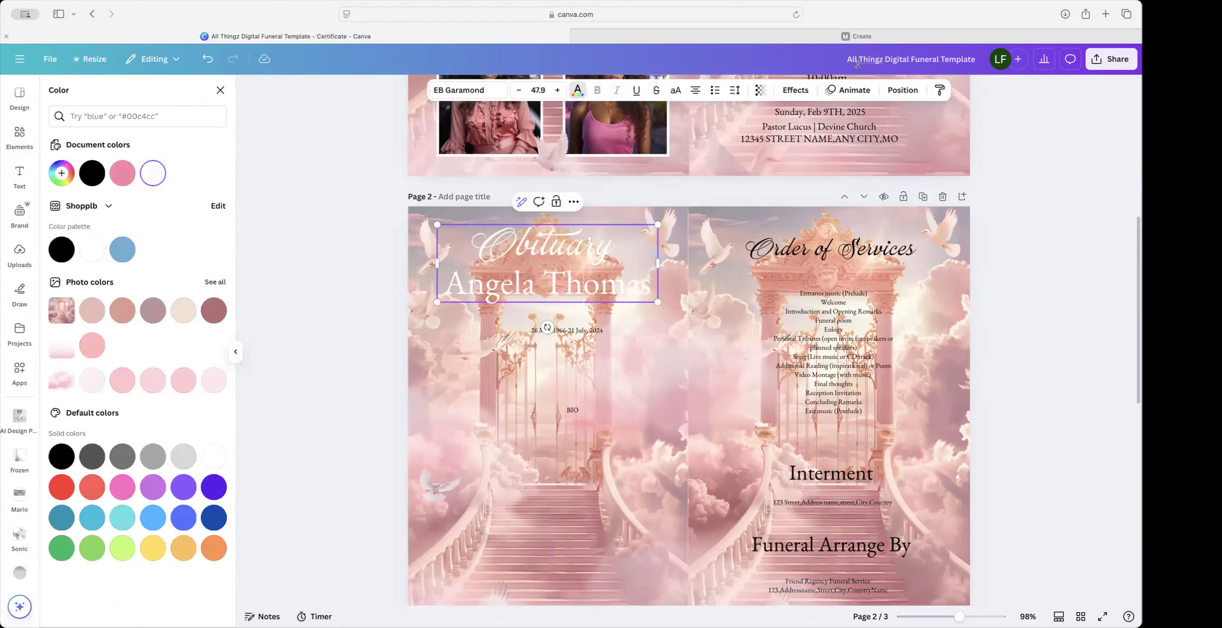
Step: Add a black Shadow effect with offset 33 and transparency 50 to the heading
{"action": "left_click", "coordinate": [795, 91]}
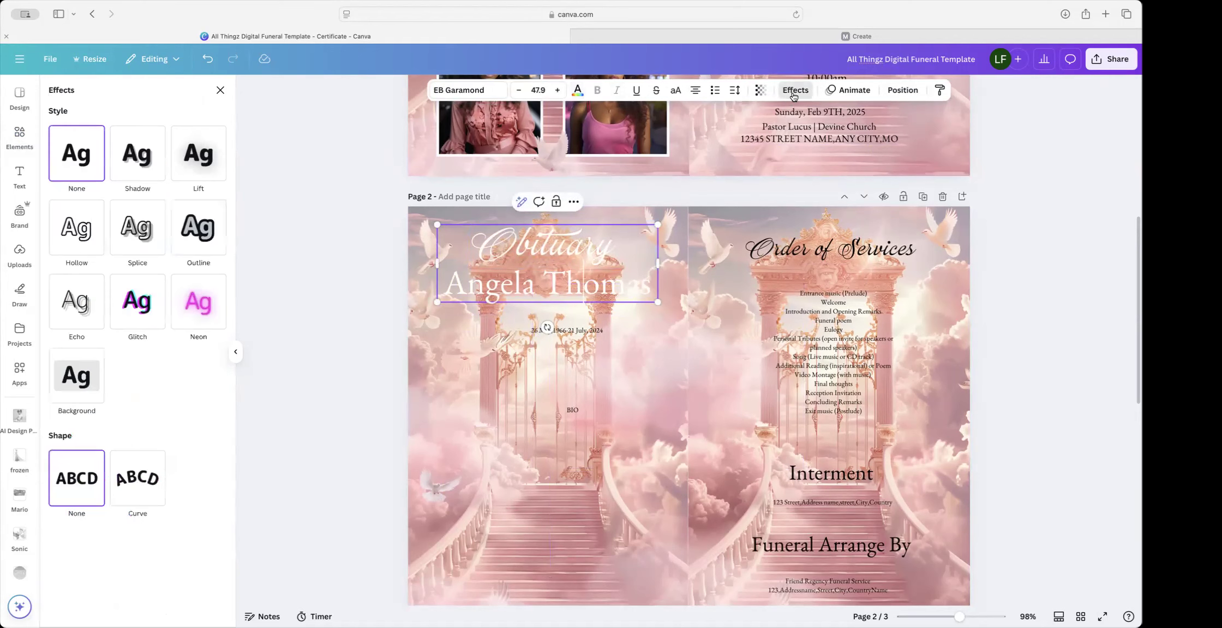
{"action": "left_click", "coordinate": [130, 152]}
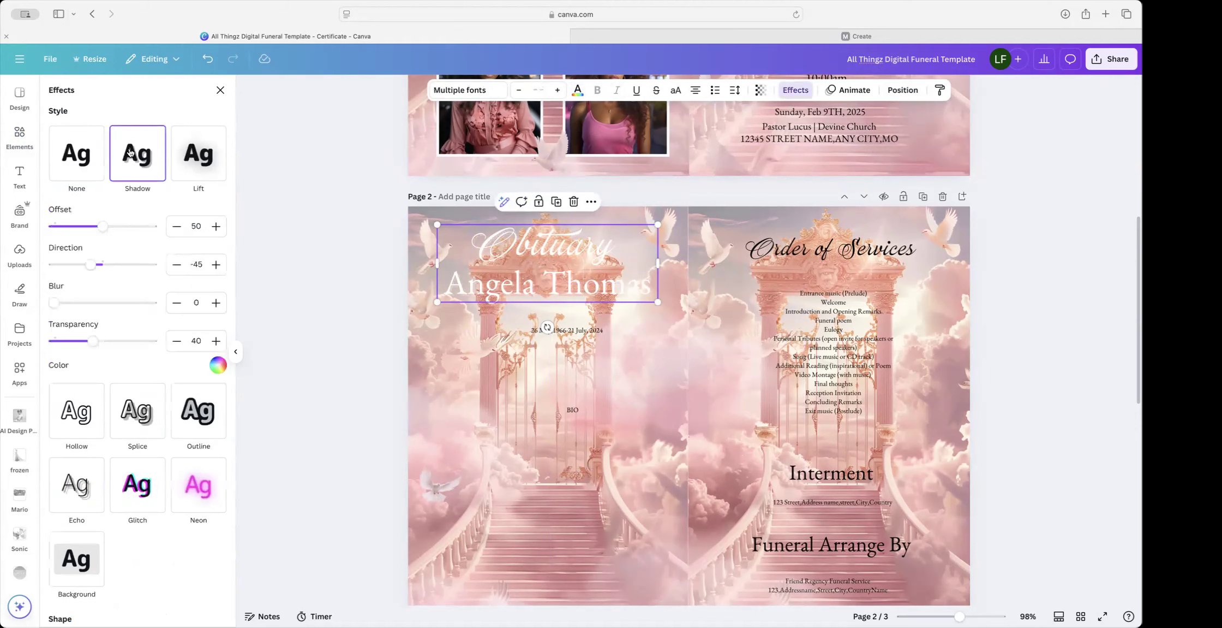
{"action": "left_click", "coordinate": [218, 365]}
{"action": "left_click", "coordinate": [104, 421]}
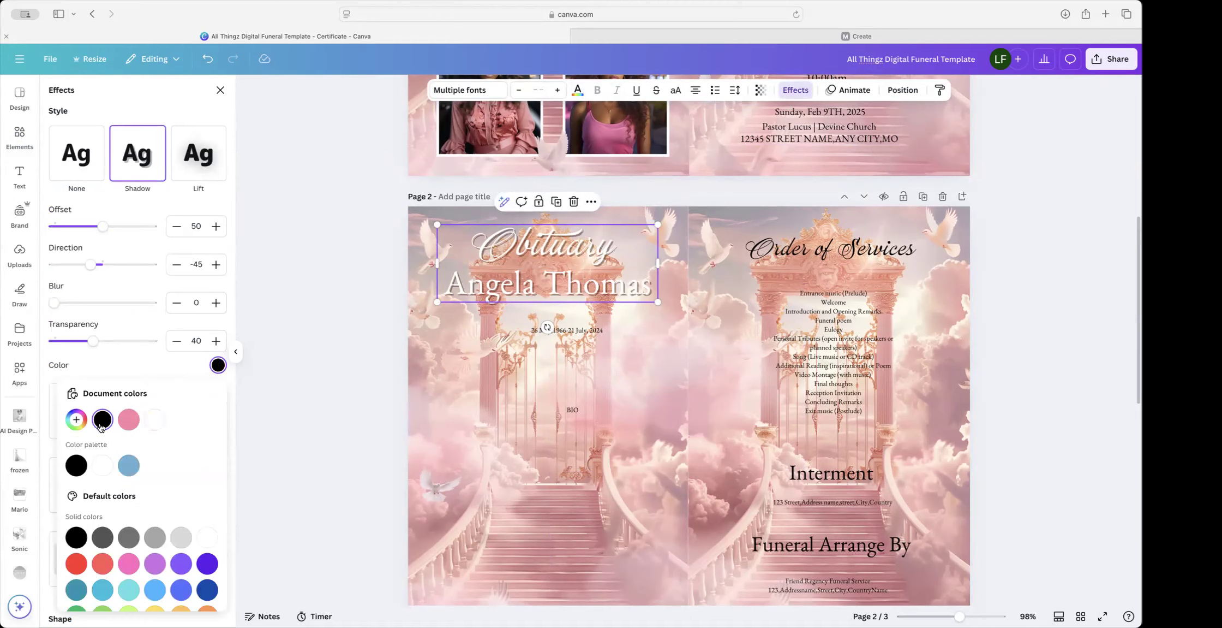
{"action": "double_click", "coordinate": [204, 225]}
{"action": "type", "text": "33"}
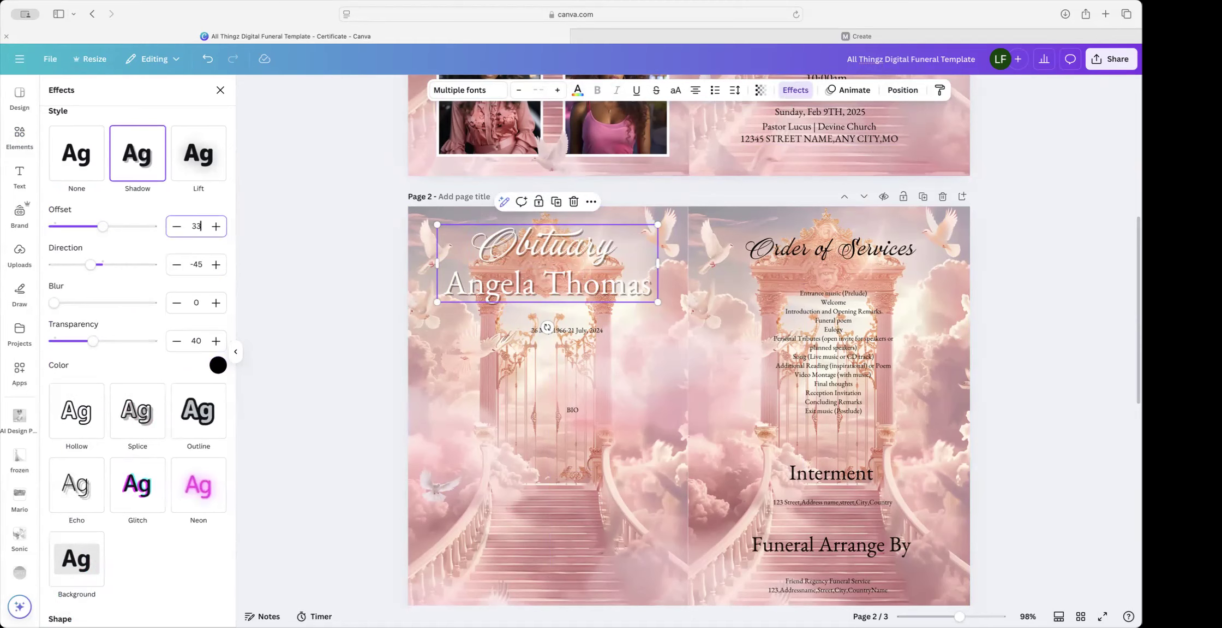
{"action": "scroll", "coordinate": [196, 326], "scroll_direction": "down", "scroll_amount": 2}
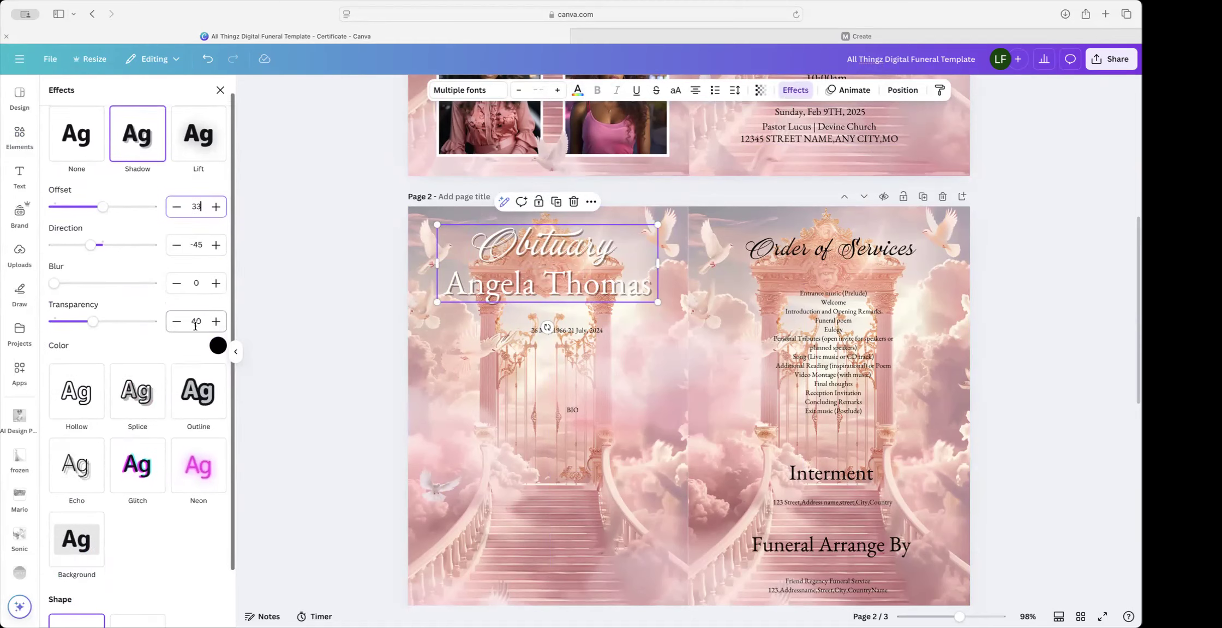
{"action": "scroll", "coordinate": [195, 326], "scroll_direction": "down", "scroll_amount": 1}
{"action": "double_click", "coordinate": [196, 290]}
{"action": "type", "text": "50"}
{"action": "left_click", "coordinate": [143, 310]}
Step: Select the Order of Services heading on page 2's right panel
{"action": "scroll", "coordinate": [143, 311], "scroll_direction": "down", "scroll_amount": 1}
{"action": "left_click", "coordinate": [631, 379]}
{"action": "left_click", "coordinate": [849, 249]}
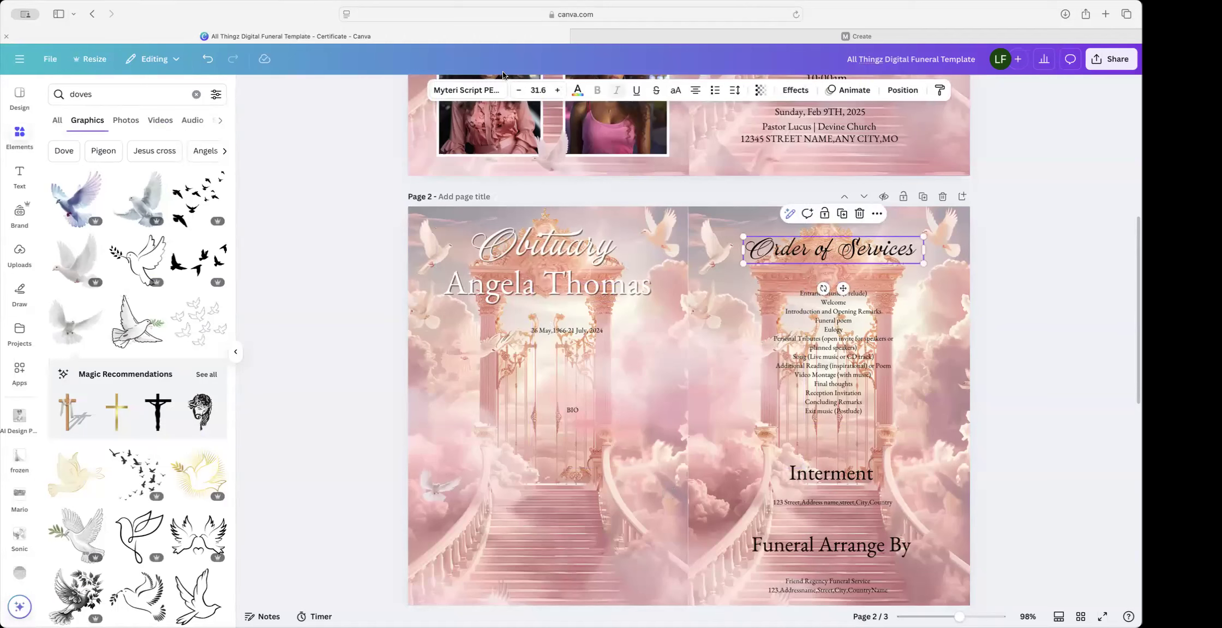
Step: Turn Order of Services white and give it a shadow with offset 33 and transparency 50
{"action": "left_click", "coordinate": [578, 90]}
{"action": "left_click", "coordinate": [164, 179]}
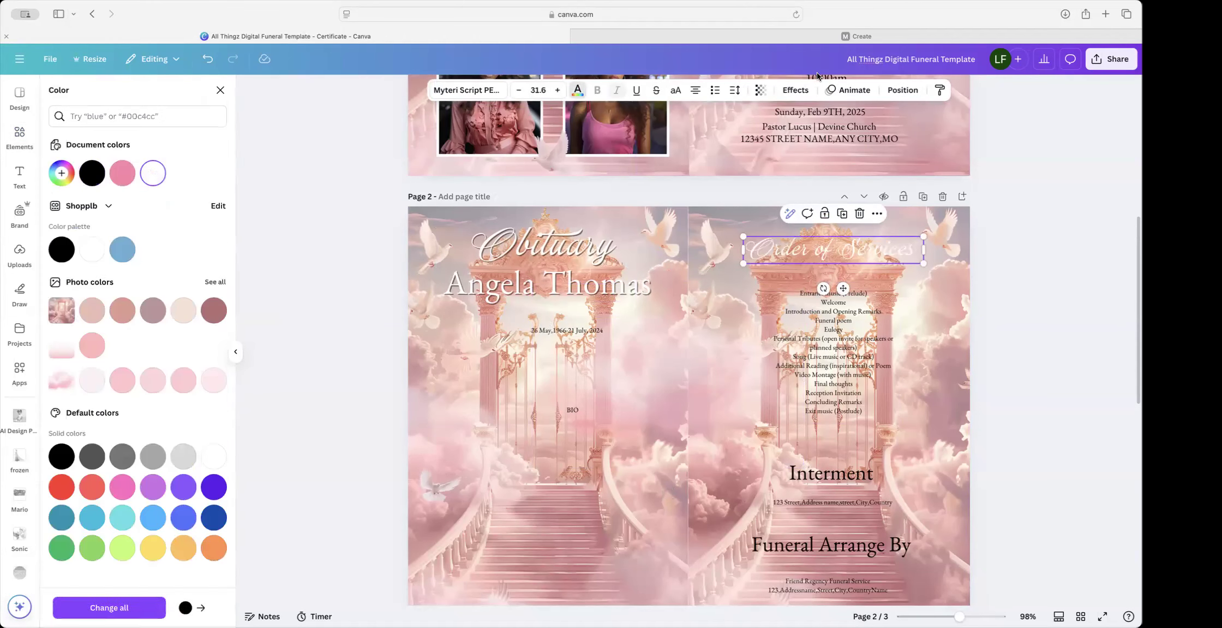
{"action": "left_click", "coordinate": [795, 90]}
{"action": "left_click", "coordinate": [132, 179]}
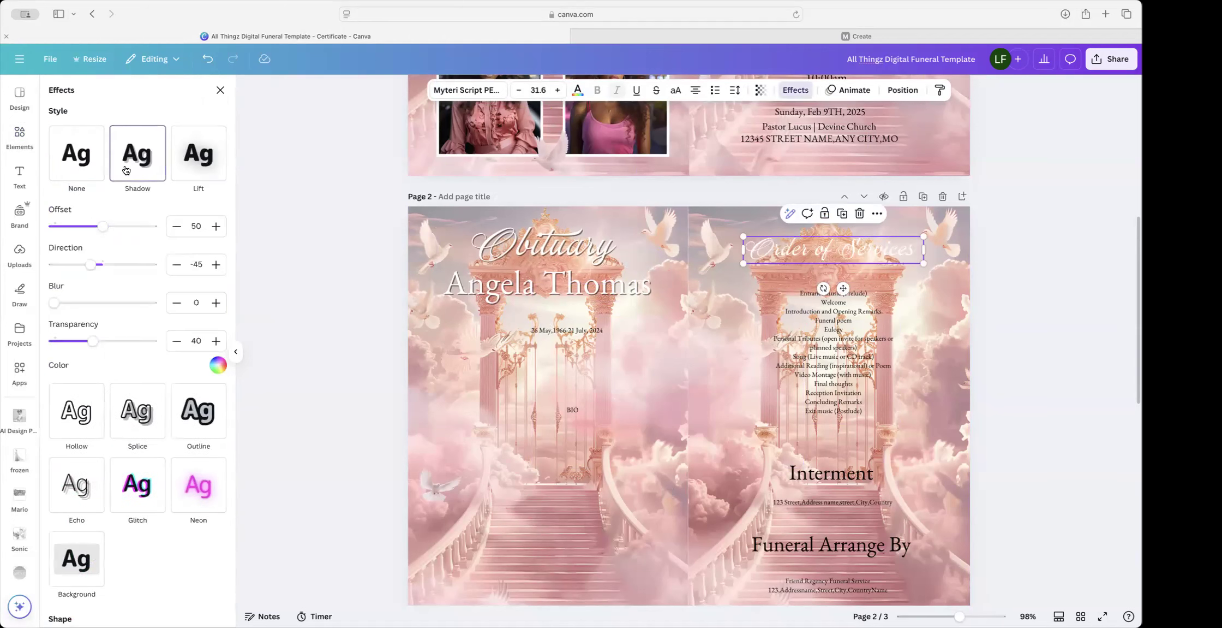
{"action": "double_click", "coordinate": [188, 224]}
{"action": "type", "text": "33"}
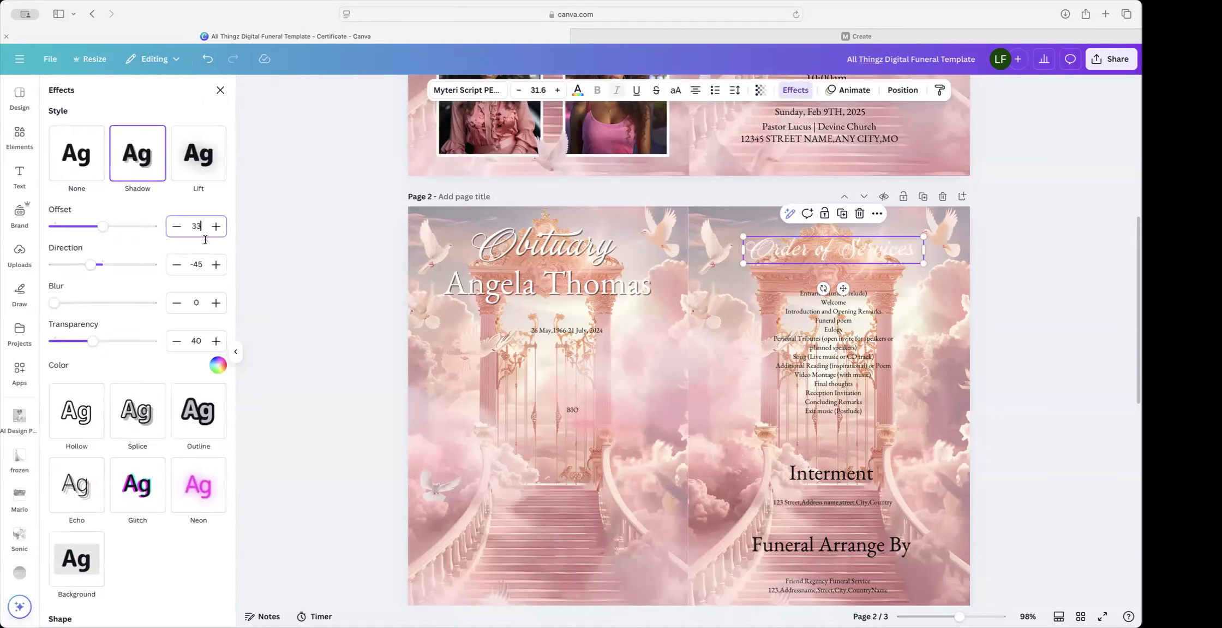
{"action": "left_click", "coordinate": [198, 339]}
{"action": "type", "text": "50"}
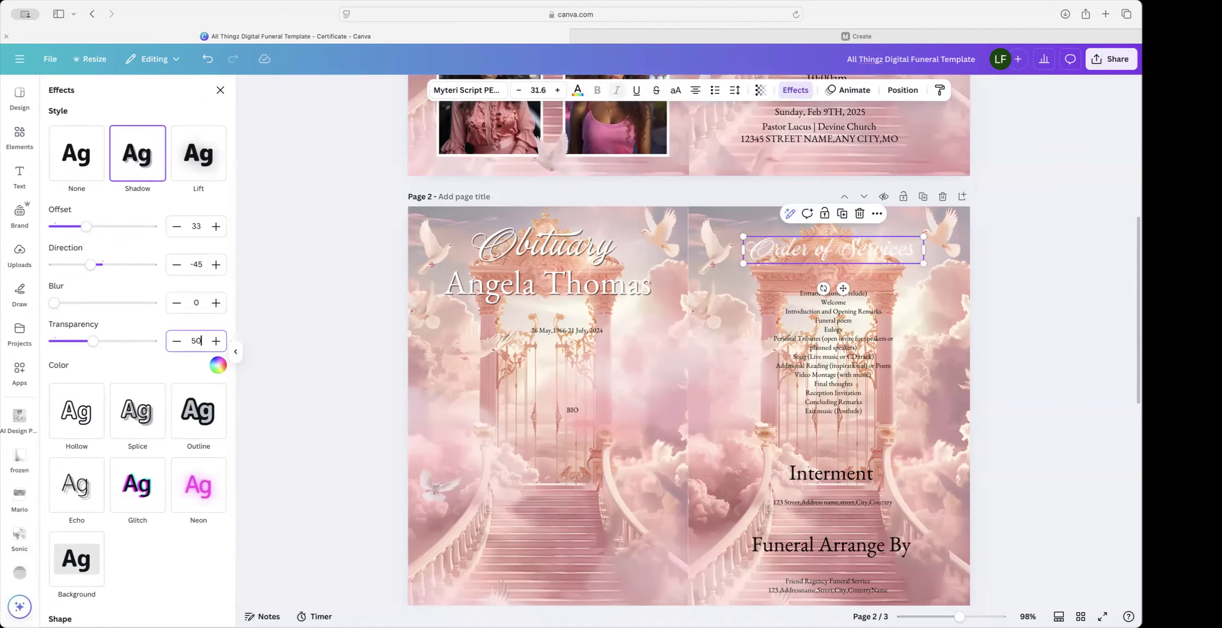
{"action": "left_click", "coordinate": [165, 367]}
Step: Set the Order of Services shadow colour to black
{"action": "scroll", "coordinate": [819, 219], "scroll_direction": "down", "scroll_amount": 1}
{"action": "double_click", "coordinate": [818, 232]}
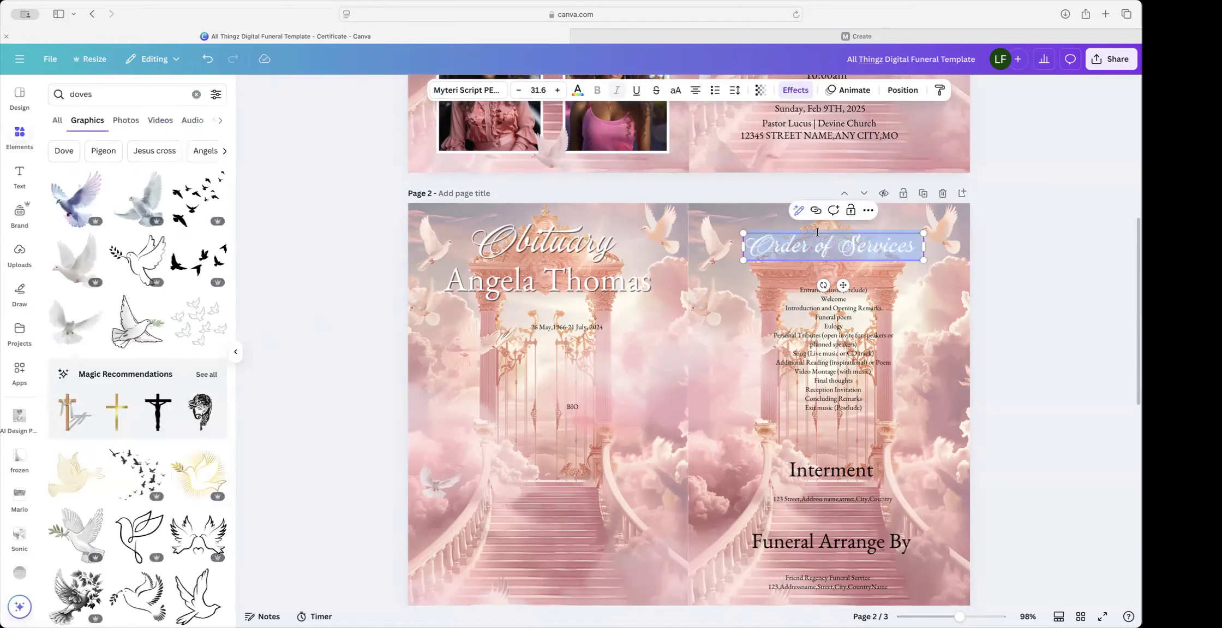
{"action": "left_click", "coordinate": [795, 89]}
{"action": "left_click", "coordinate": [218, 363]}
{"action": "left_click", "coordinate": [103, 419]}
Step: Raise the Order of Services font size to 37.6 and widen it onto one line
{"action": "left_click", "coordinate": [819, 386]}
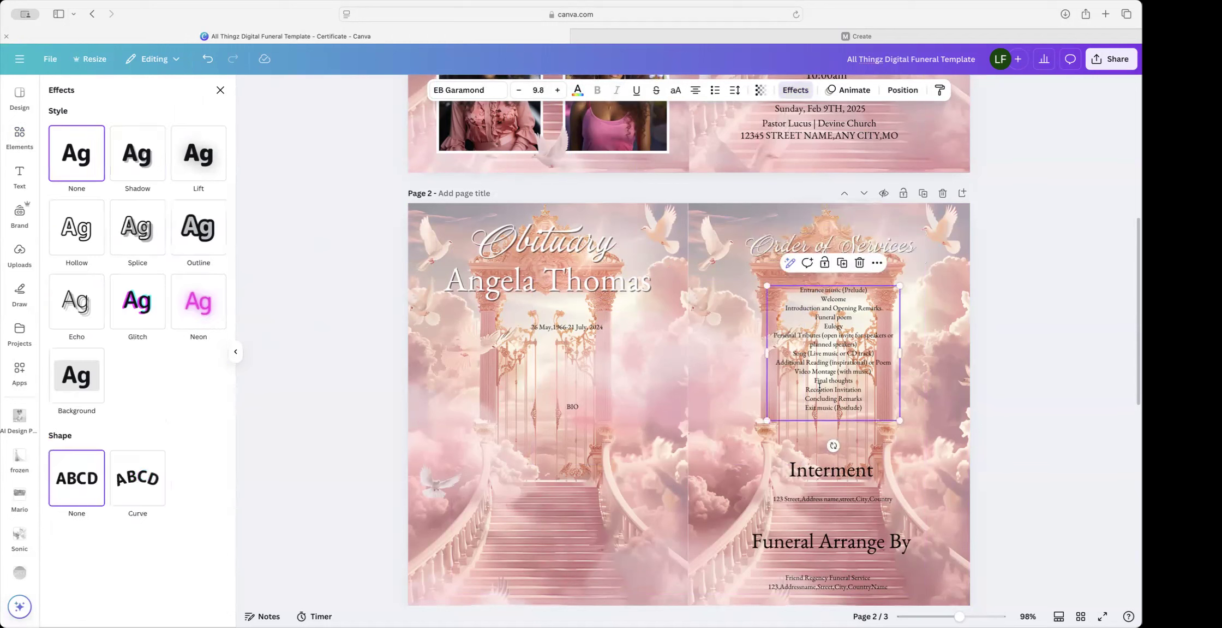
{"action": "left_click", "coordinate": [875, 257]}
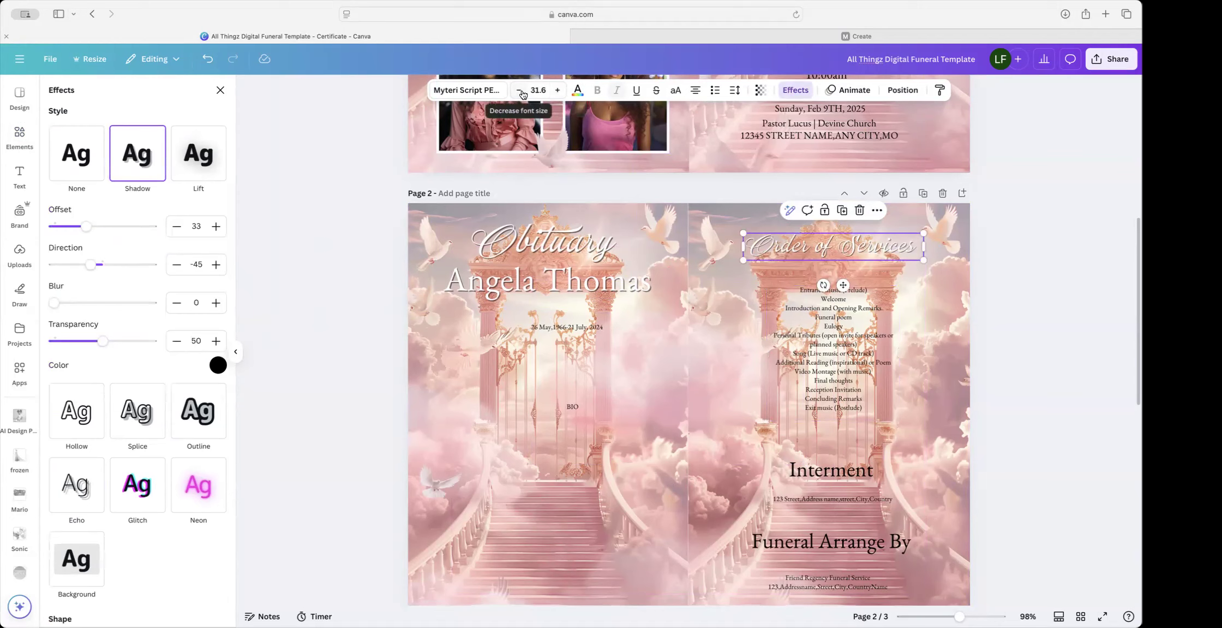
{"action": "left_click", "coordinate": [558, 91]}
{"action": "left_click", "coordinate": [558, 91]}
{"action": "left_click", "coordinate": [559, 92]}
{"action": "left_click", "coordinate": [559, 92]}
{"action": "left_click", "coordinate": [558, 92]}
{"action": "left_click", "coordinate": [559, 92]}
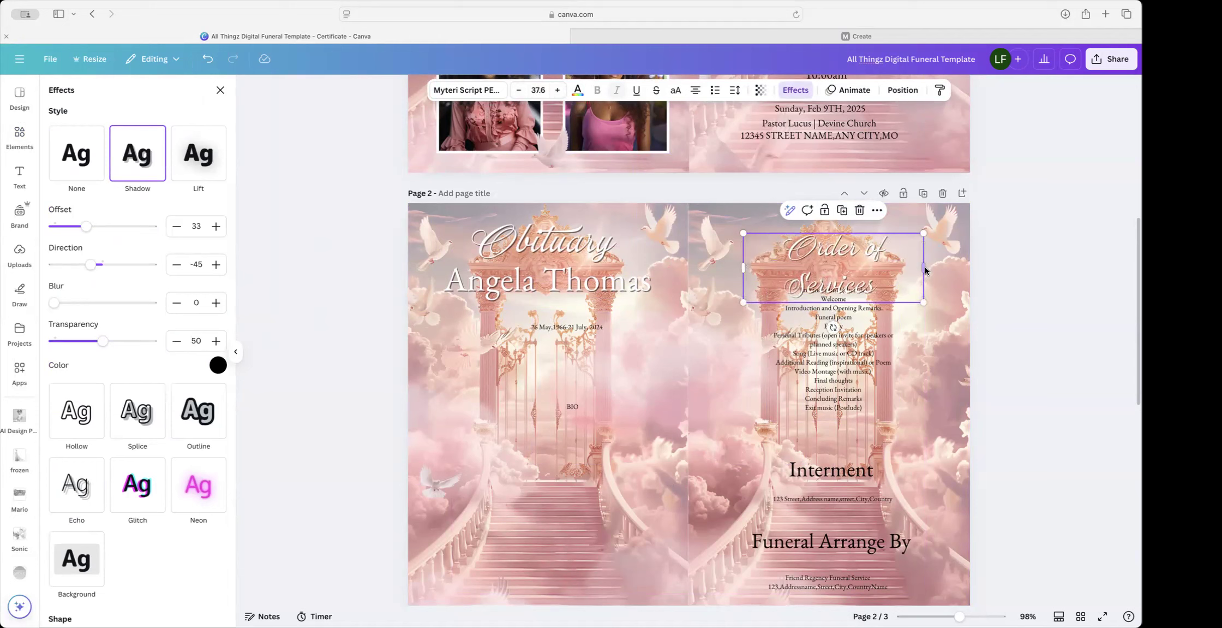
{"action": "left_click_drag", "start_coordinate": [923, 267], "coordinate": [899, 250]}
Step: Undo the accidental background shift and centre the heading over the service list
{"action": "left_click", "coordinate": [931, 255]}
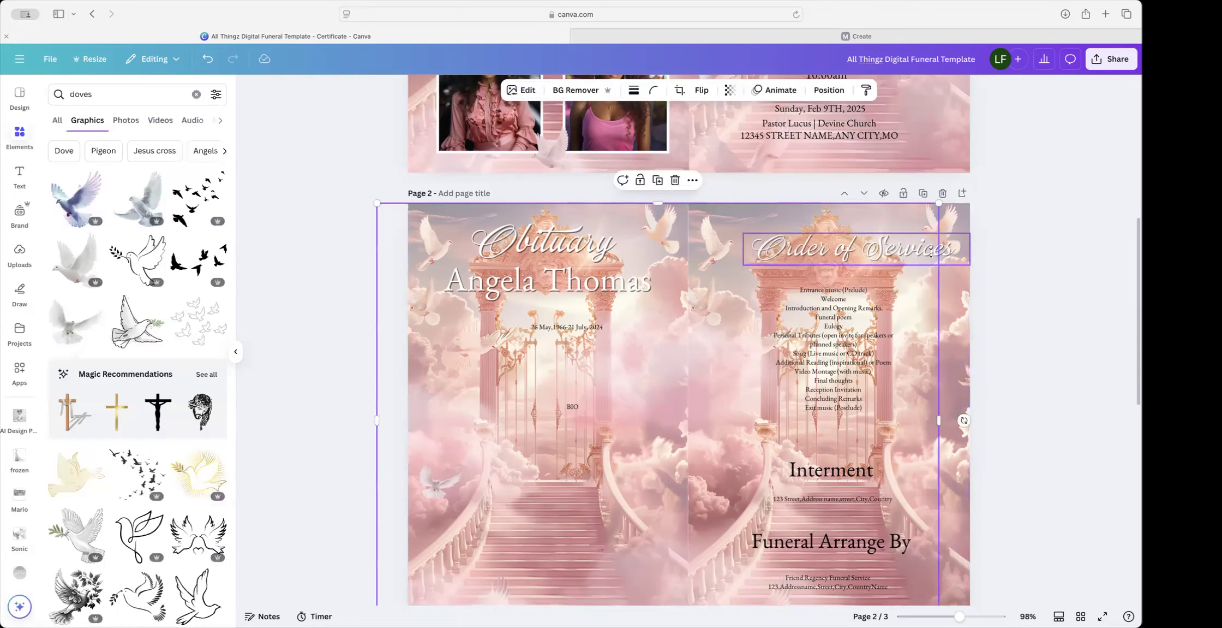
{"action": "key", "text": "super+z"}
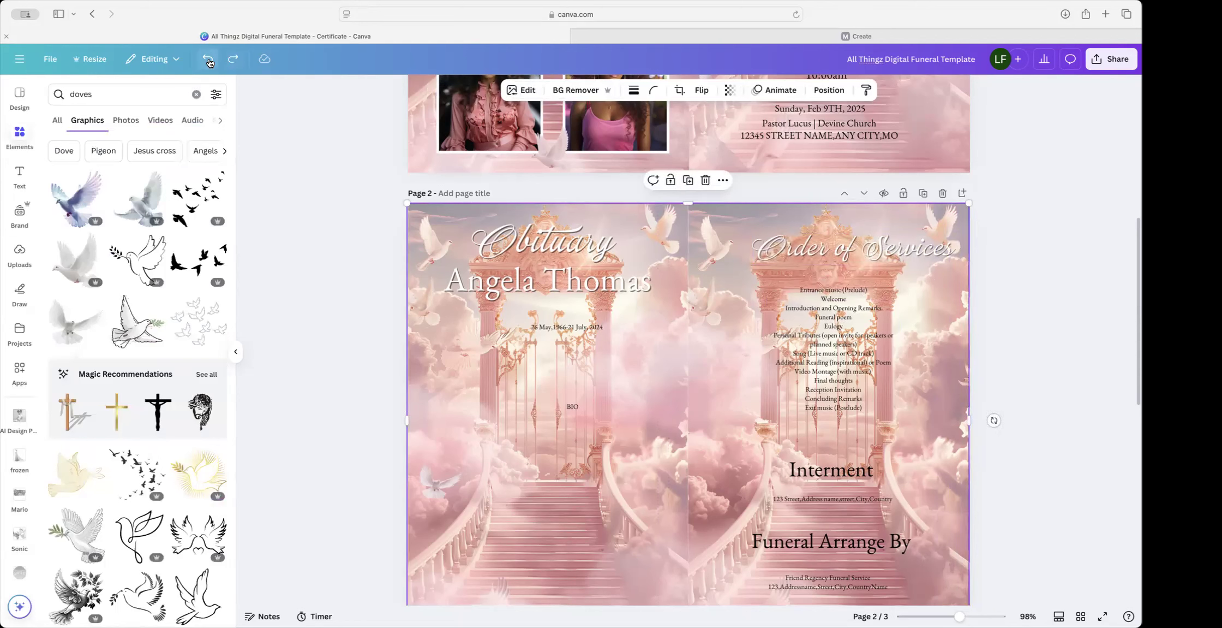
{"action": "left_click", "coordinate": [904, 255]}
{"action": "left_click_drag", "start_coordinate": [894, 256], "coordinate": [870, 259]}
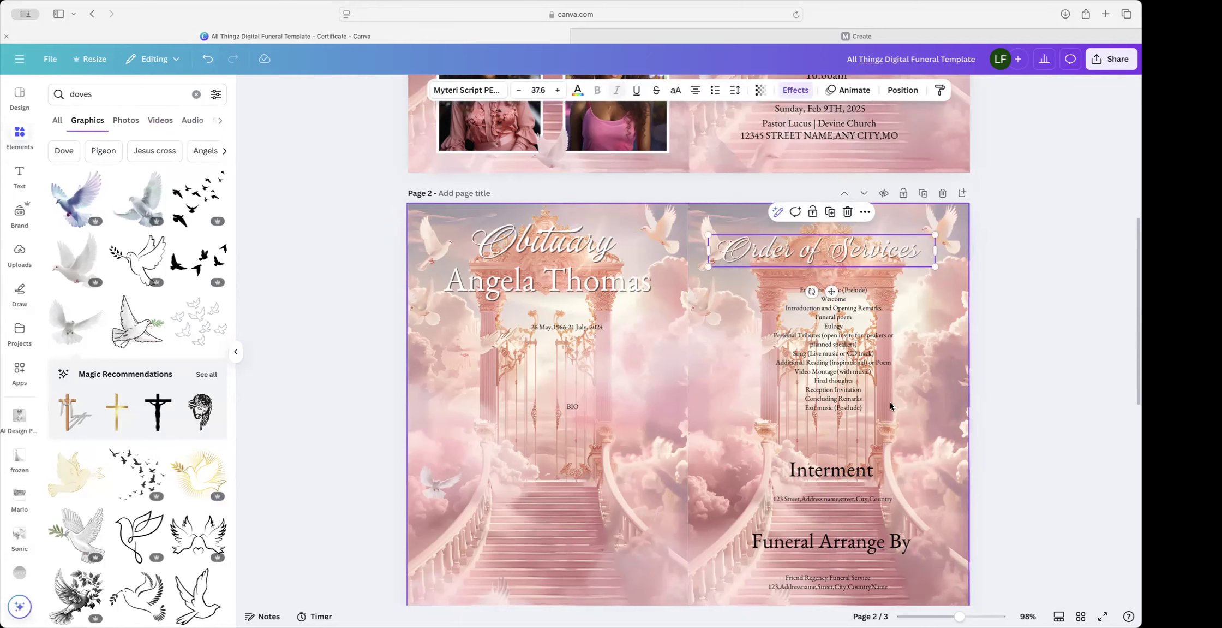
Step: Return to Elements and clear the previous doves search
{"action": "scroll", "coordinate": [890, 402], "scroll_direction": "down", "scroll_amount": 5}
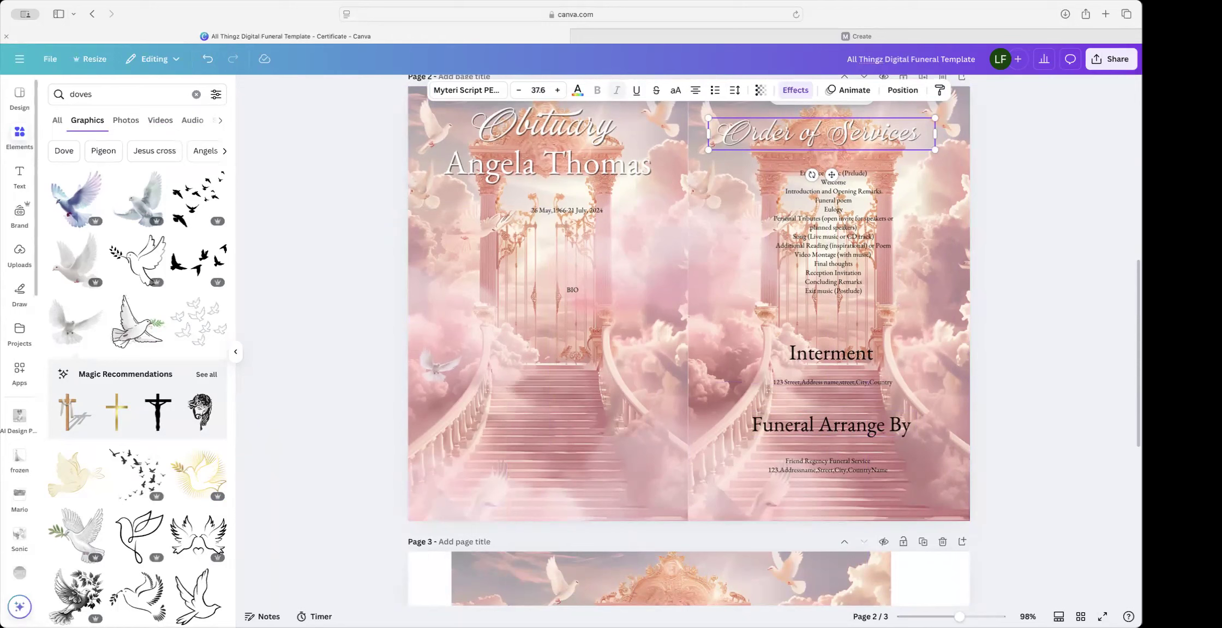
{"action": "left_click", "coordinate": [20, 136]}
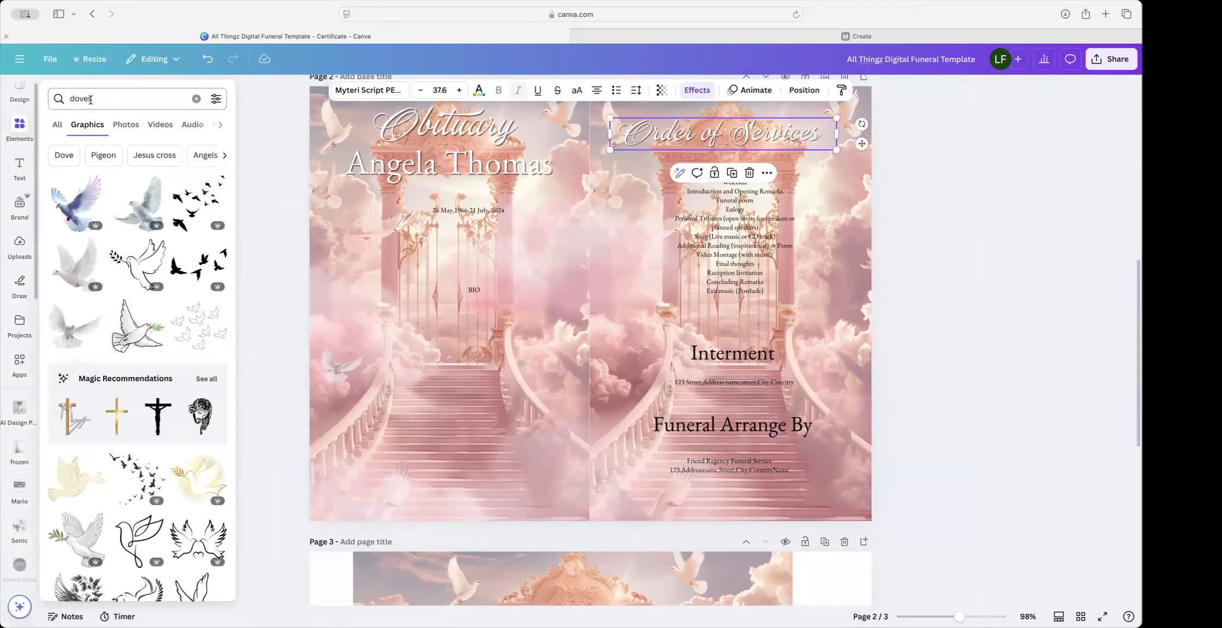
{"action": "left_click", "coordinate": [196, 100]}
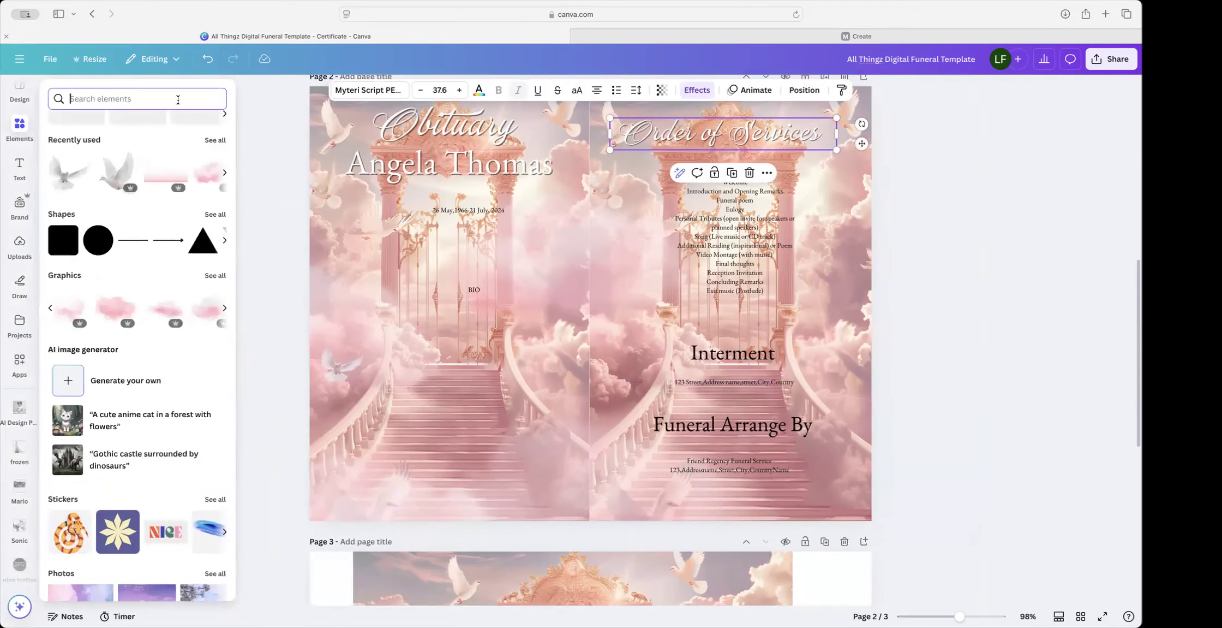
Step: Search Elements for 'white clouds' and insert a cloud graphic from Graphics onto page 2
{"action": "type", "text": "white c;i"}
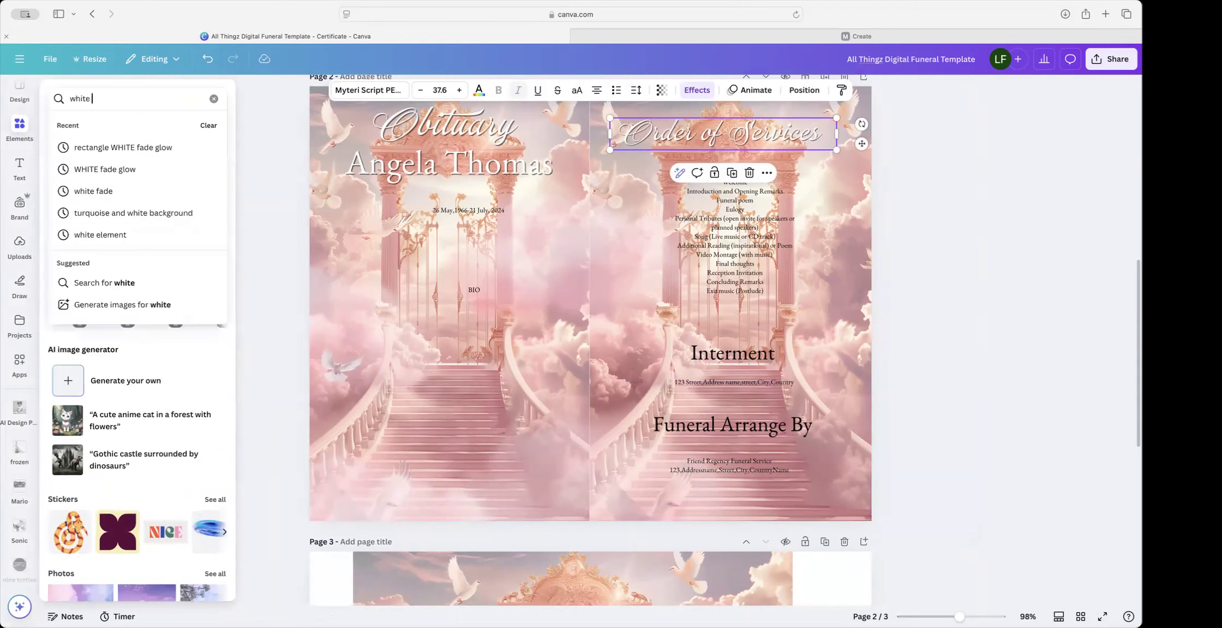
{"action": "key", "text": "BackSpace"}
{"action": "key", "text": "BackSpace"}
{"action": "type", "text": "l"}
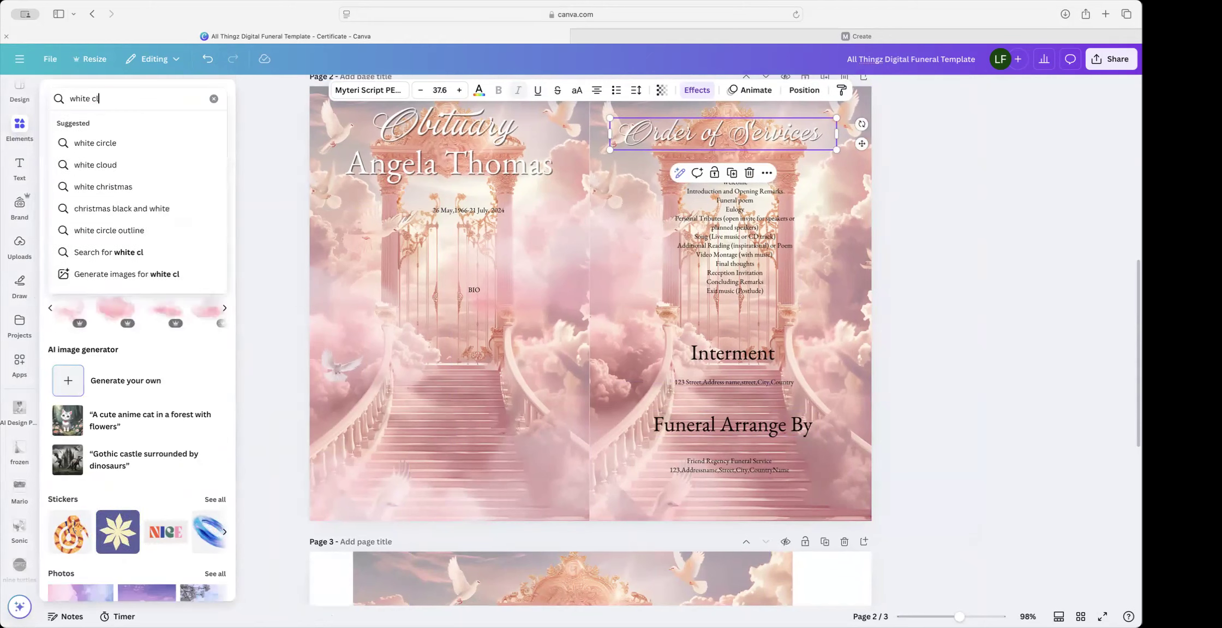
{"action": "type", "text": "ouds"}
{"action": "key", "text": "Return"}
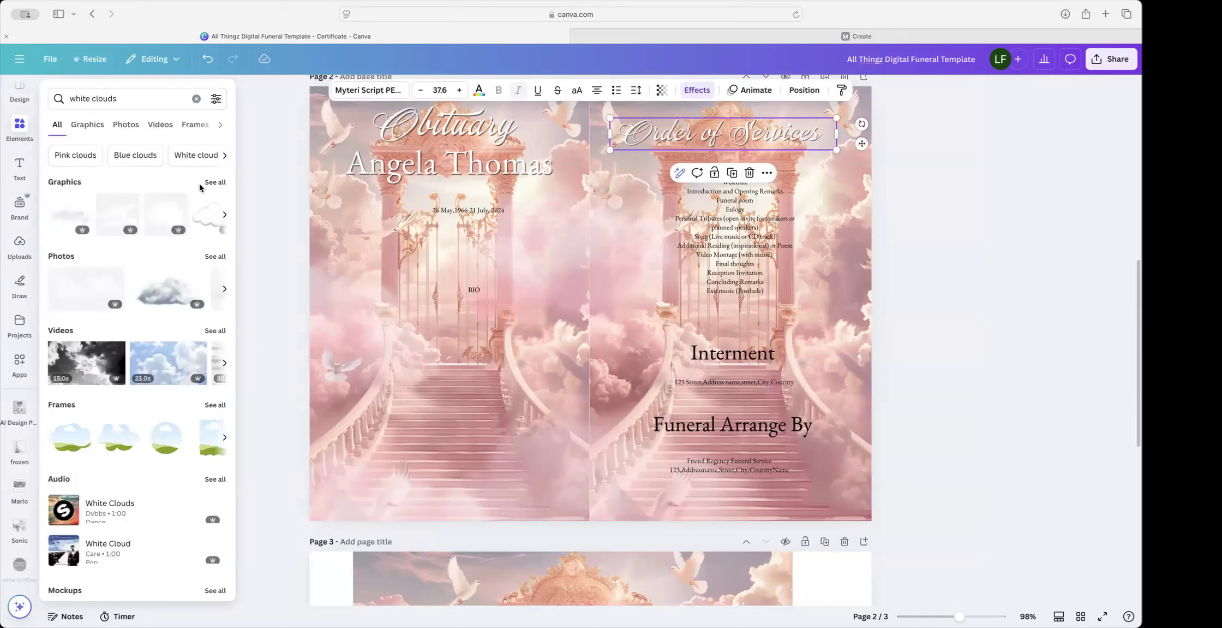
{"action": "left_click", "coordinate": [213, 183]}
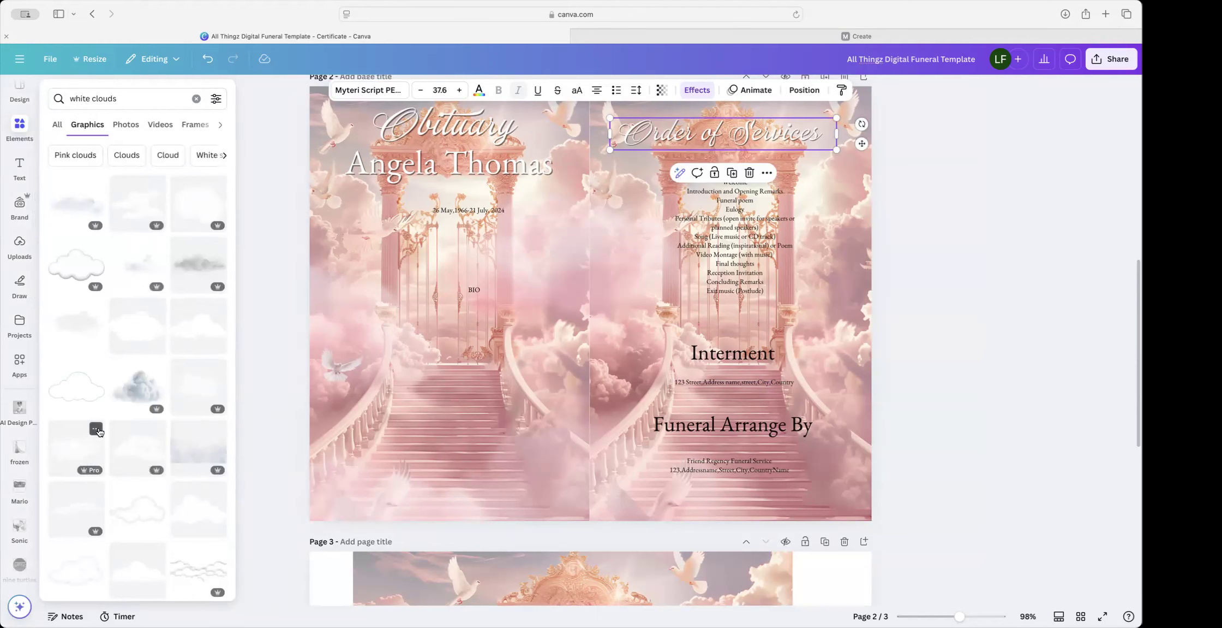
{"action": "left_click", "coordinate": [97, 429]}
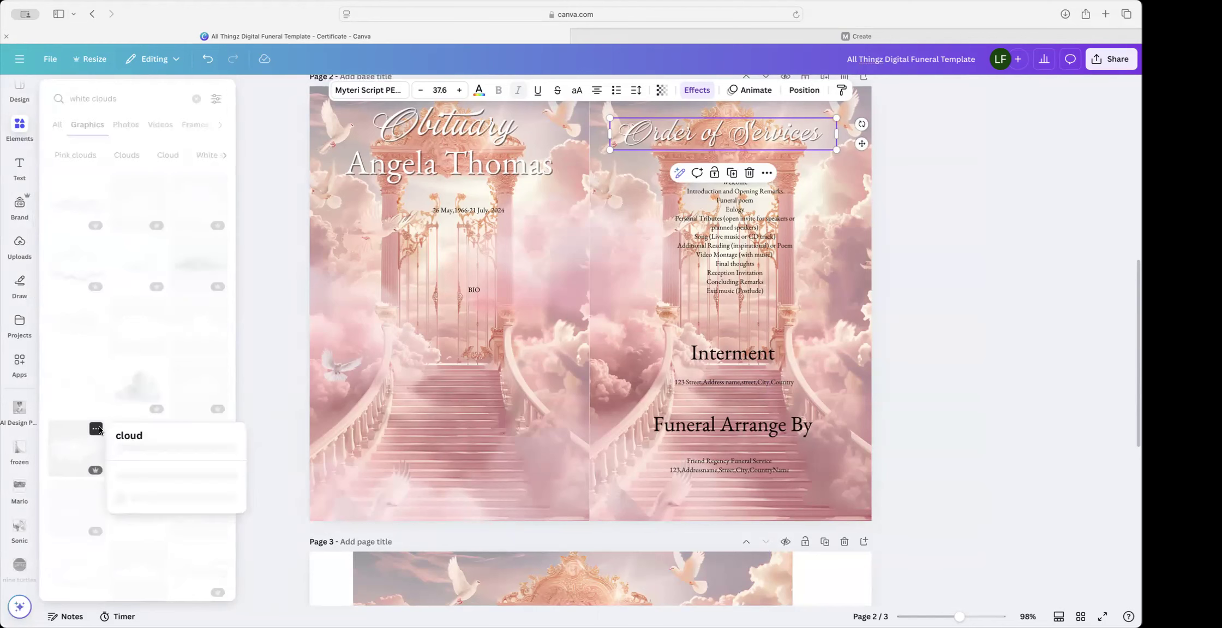
{"action": "left_click", "coordinate": [85, 452]}
{"action": "left_click", "coordinate": [85, 452]}
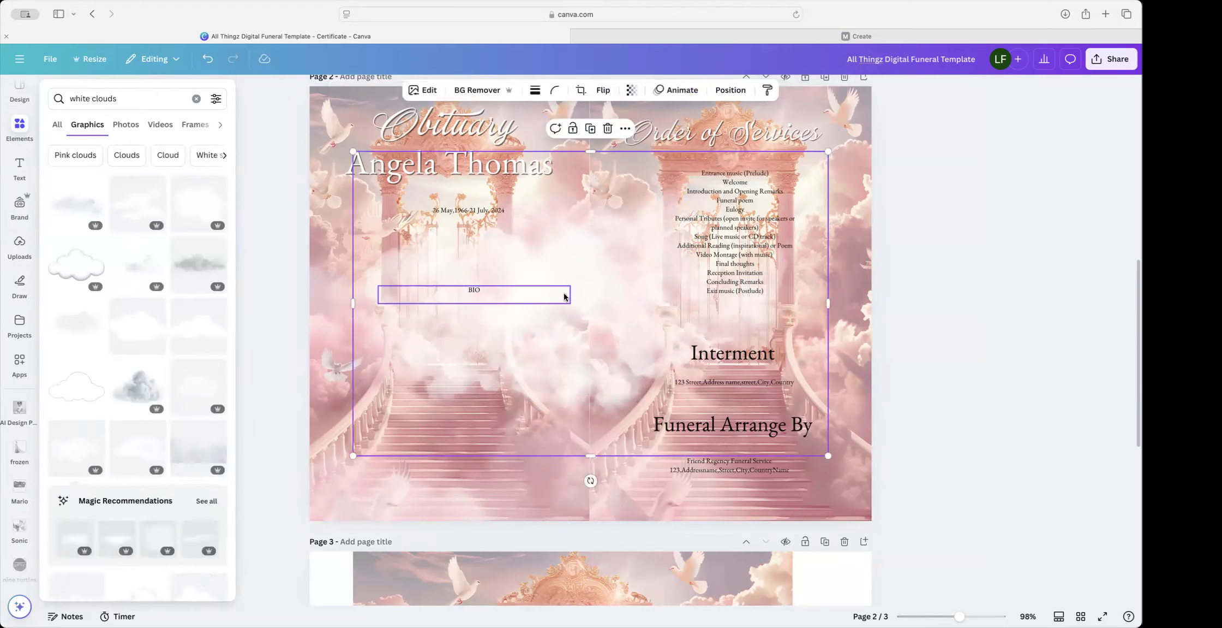
Step: Move and resize the cloud so it sits at the bottom left of page 2
{"action": "left_click", "coordinate": [569, 283]}
{"action": "left_click_drag", "start_coordinate": [570, 283], "coordinate": [872, 461]}
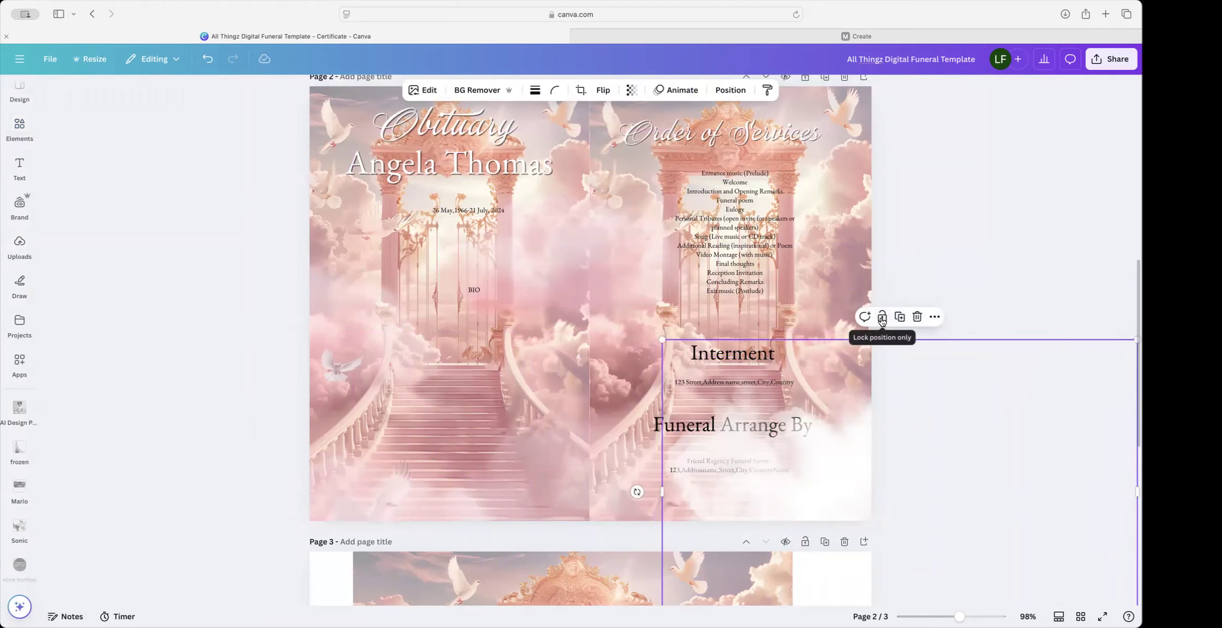
{"action": "left_click_drag", "start_coordinate": [814, 438], "coordinate": [351, 479]}
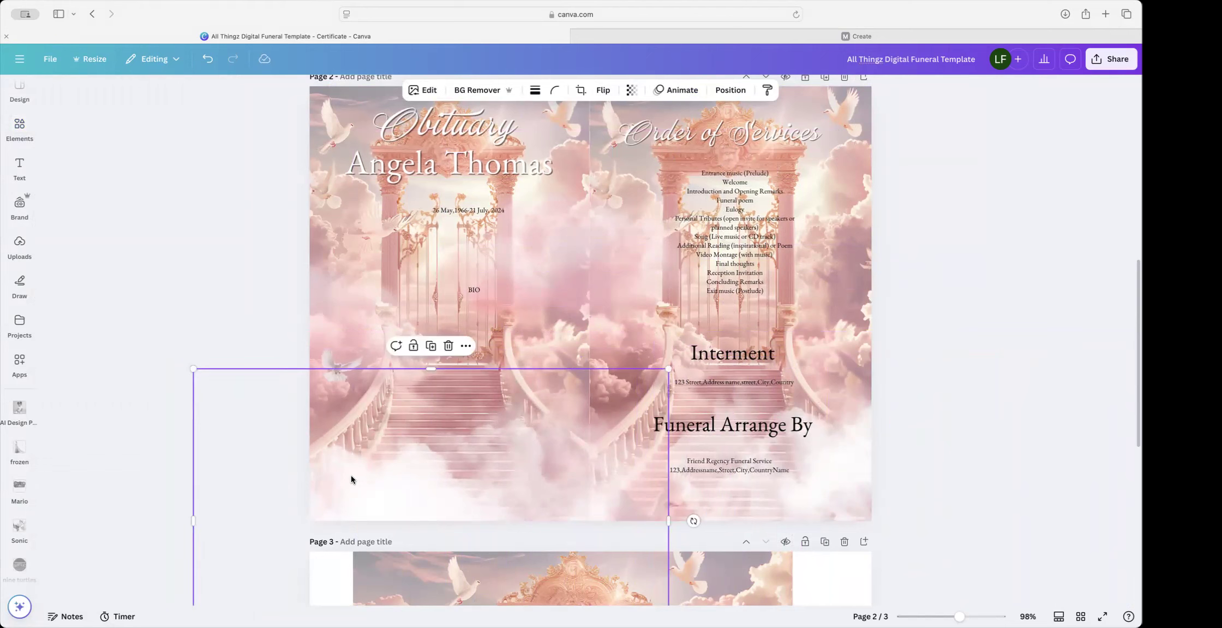
{"action": "scroll", "coordinate": [352, 479], "scroll_direction": "down", "scroll_amount": 3}
{"action": "left_click_drag", "start_coordinate": [193, 516], "coordinate": [313, 376]}
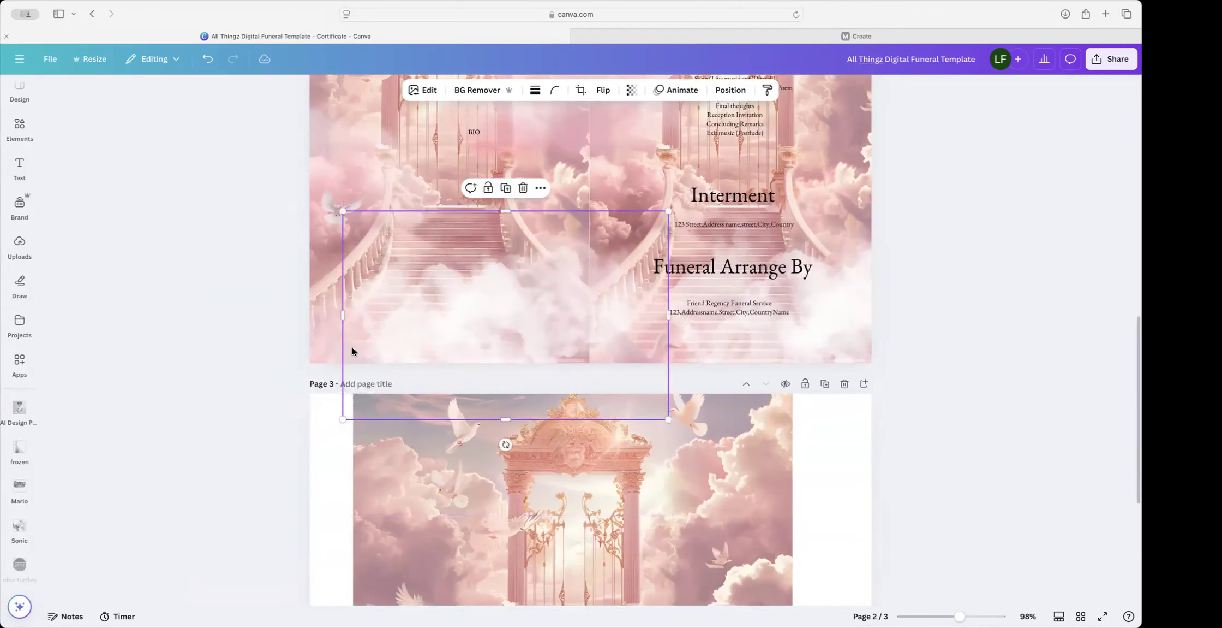
{"action": "left_click_drag", "start_coordinate": [435, 325], "coordinate": [349, 334]}
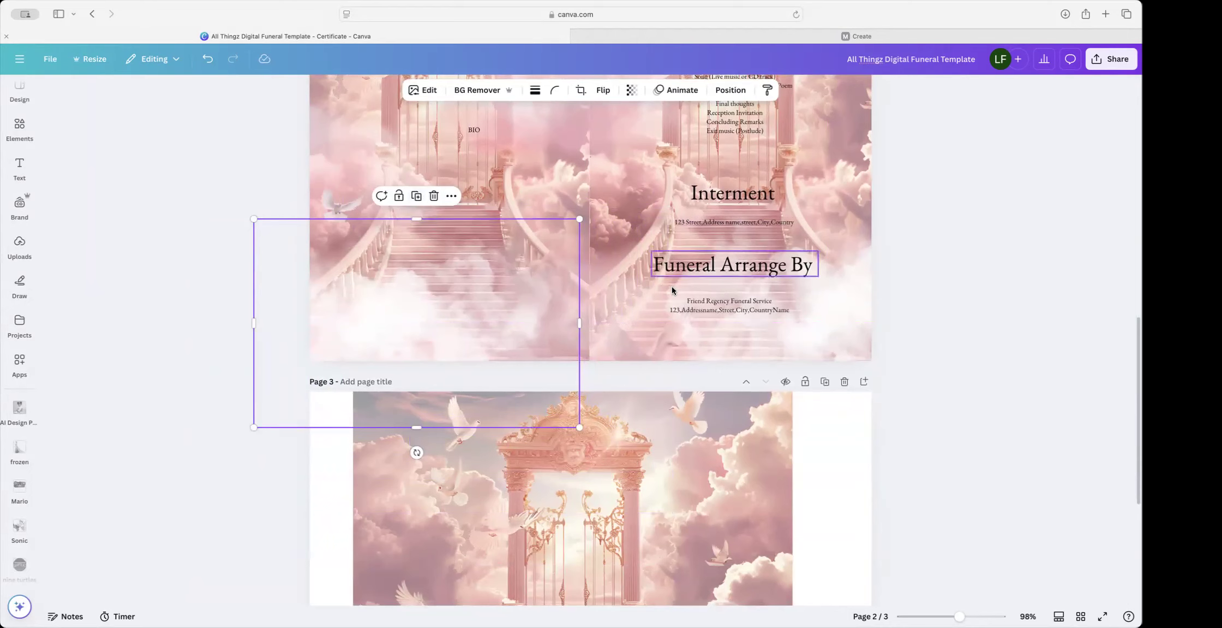
Step: Resize and shift the right-hand cloud to the lower right of page 2
{"action": "left_click", "coordinate": [811, 338]}
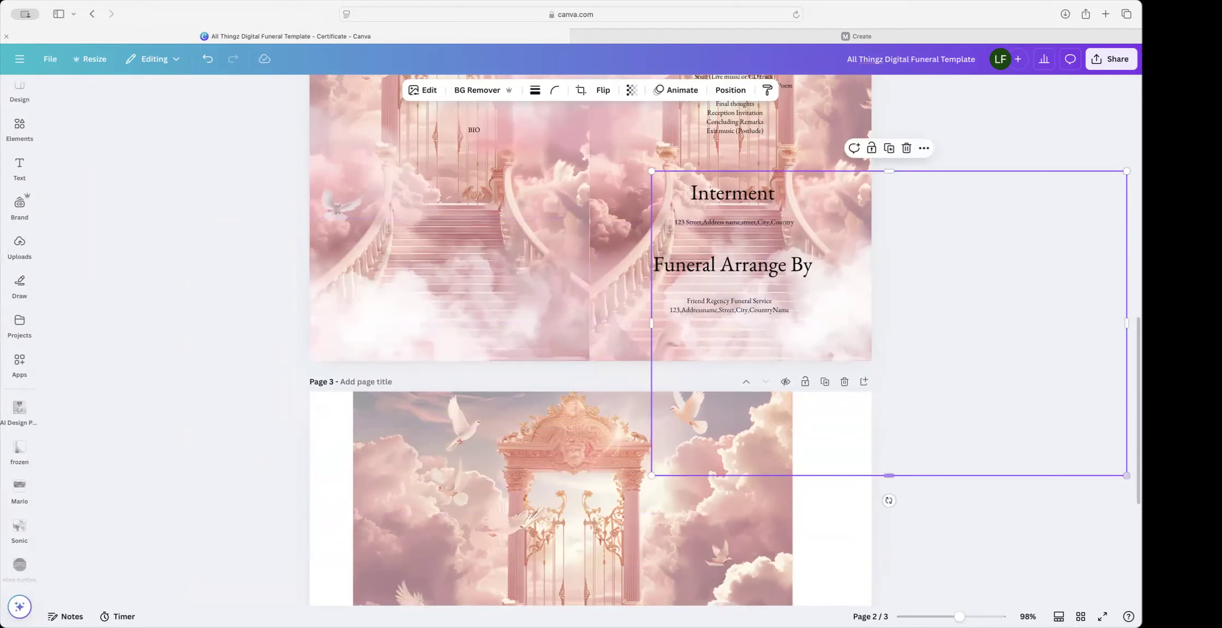
{"action": "left_click_drag", "start_coordinate": [1128, 476], "coordinate": [931, 389]}
{"action": "left_click_drag", "start_coordinate": [850, 282], "coordinate": [876, 327]}
{"action": "left_click_drag", "start_coordinate": [981, 408], "coordinate": [926, 394]}
{"action": "left_click", "coordinate": [17, 128]}
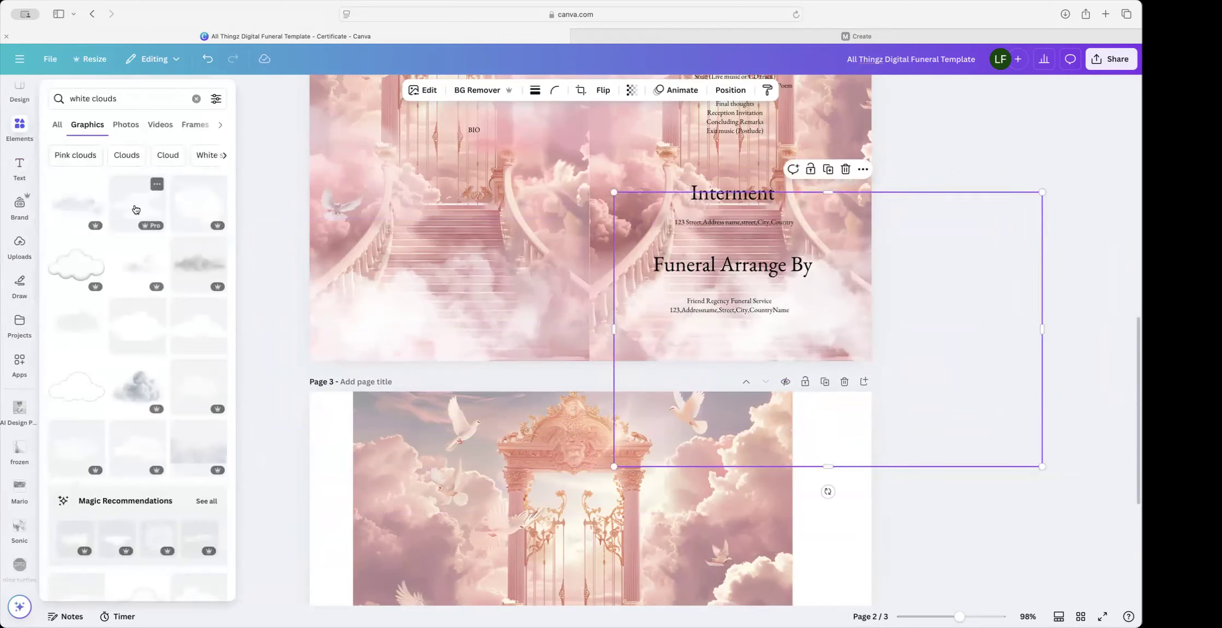
Step: Add another white cloud graphic and drag it toward the bottom of page 2
{"action": "scroll", "coordinate": [137, 327], "scroll_direction": "down", "scroll_amount": 1}
{"action": "left_click", "coordinate": [136, 439]}
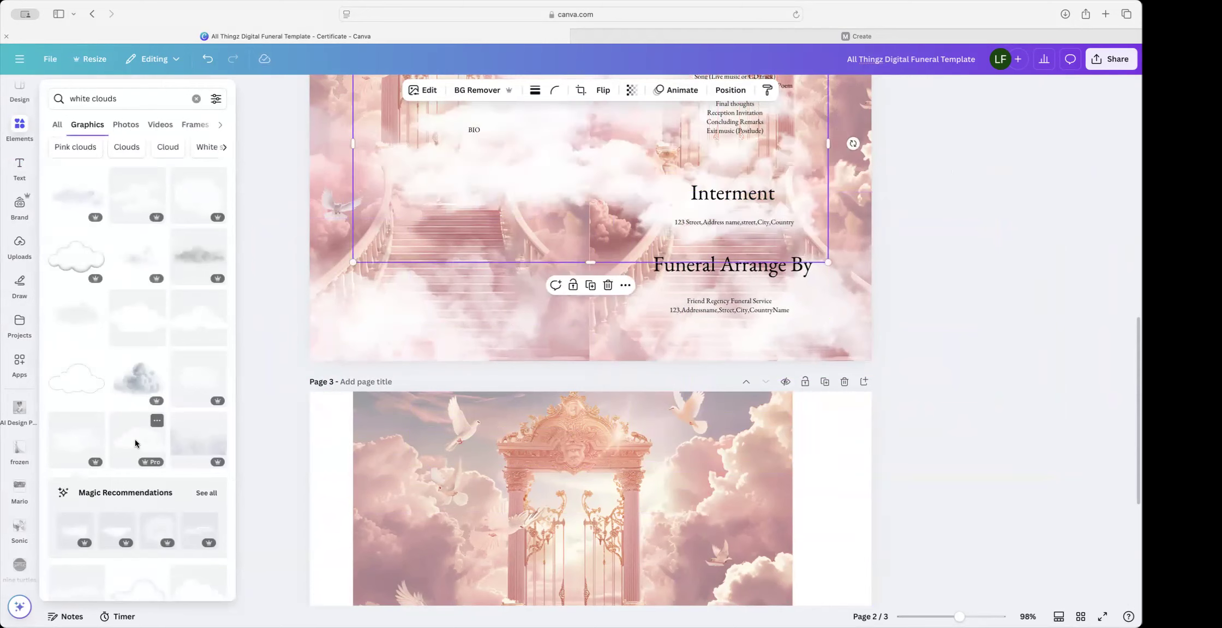
{"action": "left_click_drag", "start_coordinate": [510, 135], "coordinate": [546, 350]}
{"action": "key", "text": "super+z"}
{"action": "left_click", "coordinate": [593, 192]}
{"action": "left_click_drag", "start_coordinate": [593, 192], "coordinate": [584, 415]}
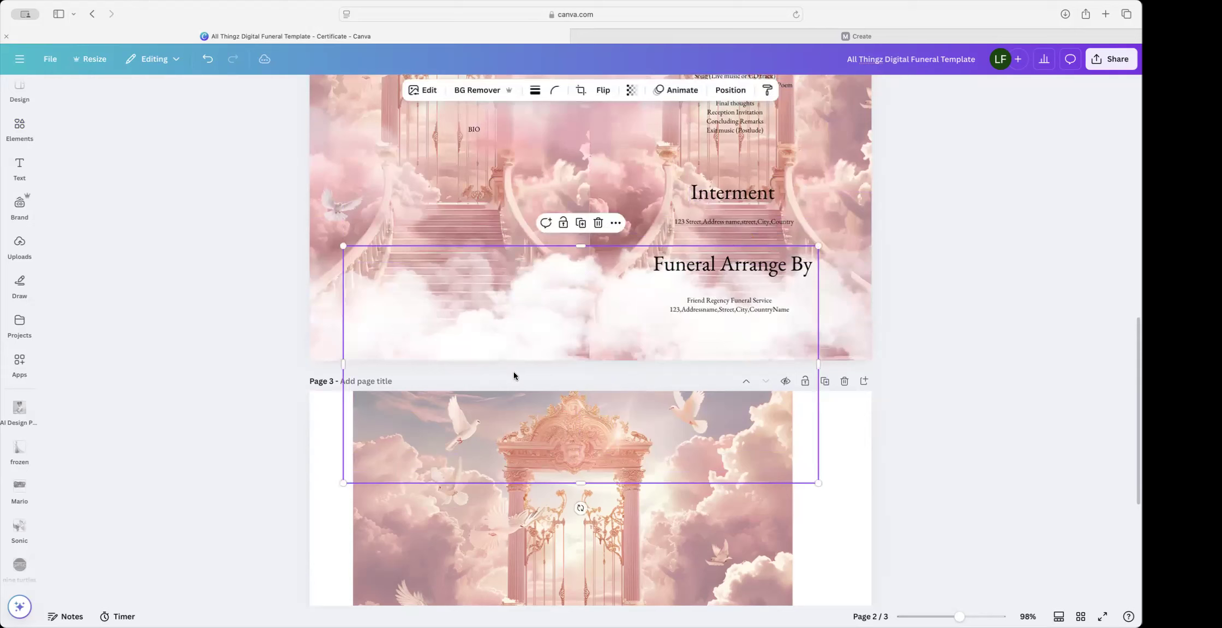
Step: Fade the cloud to transparency 50 and place it over the Interment section
{"action": "left_click", "coordinate": [631, 90]}
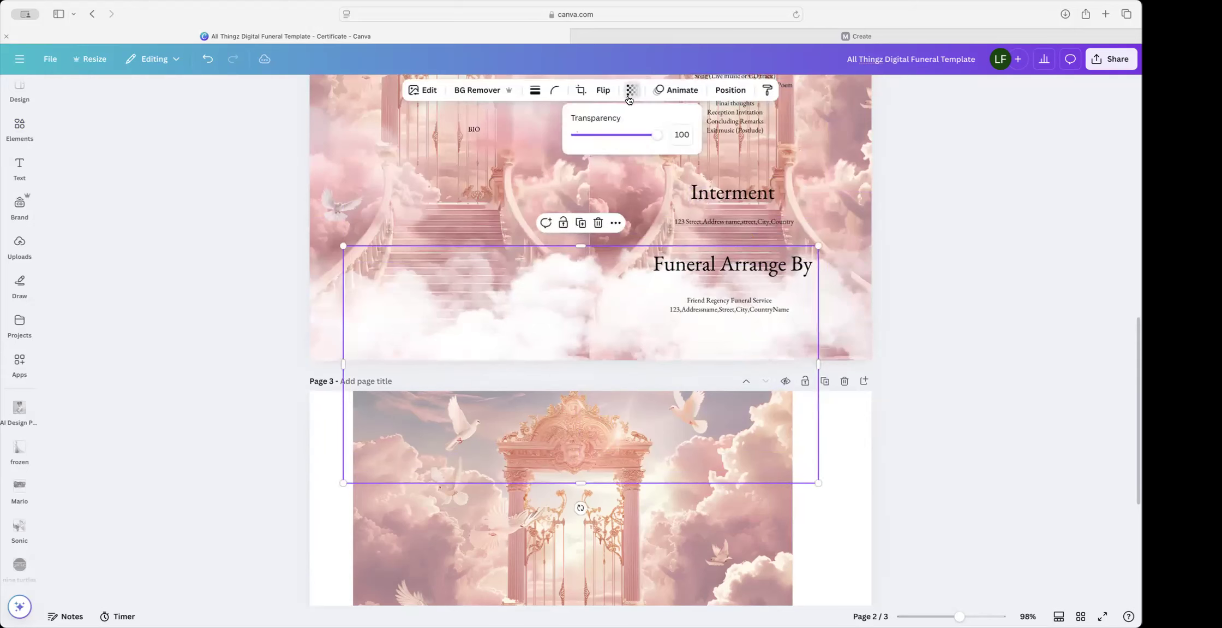
{"action": "left_click_drag", "start_coordinate": [659, 134], "coordinate": [617, 137]}
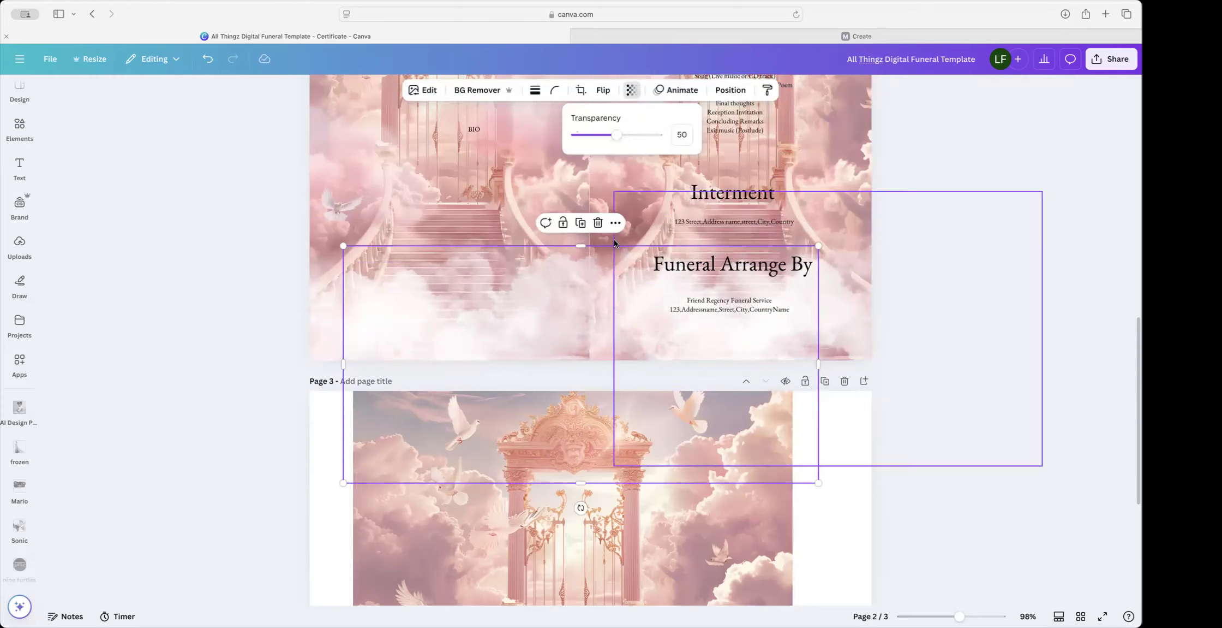
{"action": "mouse_move", "coordinate": [539, 320]}
{"action": "left_mouse_down"}
{"action": "mouse_move", "coordinate": [564, 321]}
{"action": "mouse_move", "coordinate": [539, 318]}
{"action": "left_mouse_up"}
{"action": "left_click_drag", "start_coordinate": [857, 304], "coordinate": [813, 308]}
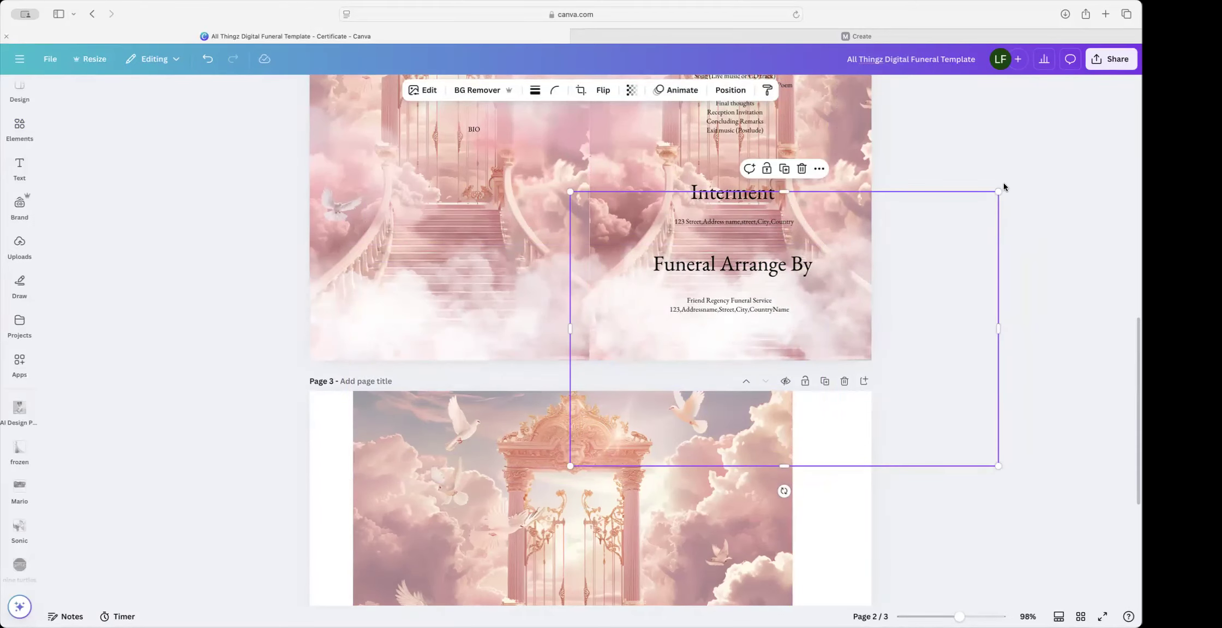
{"action": "left_click", "coordinate": [1009, 157]}
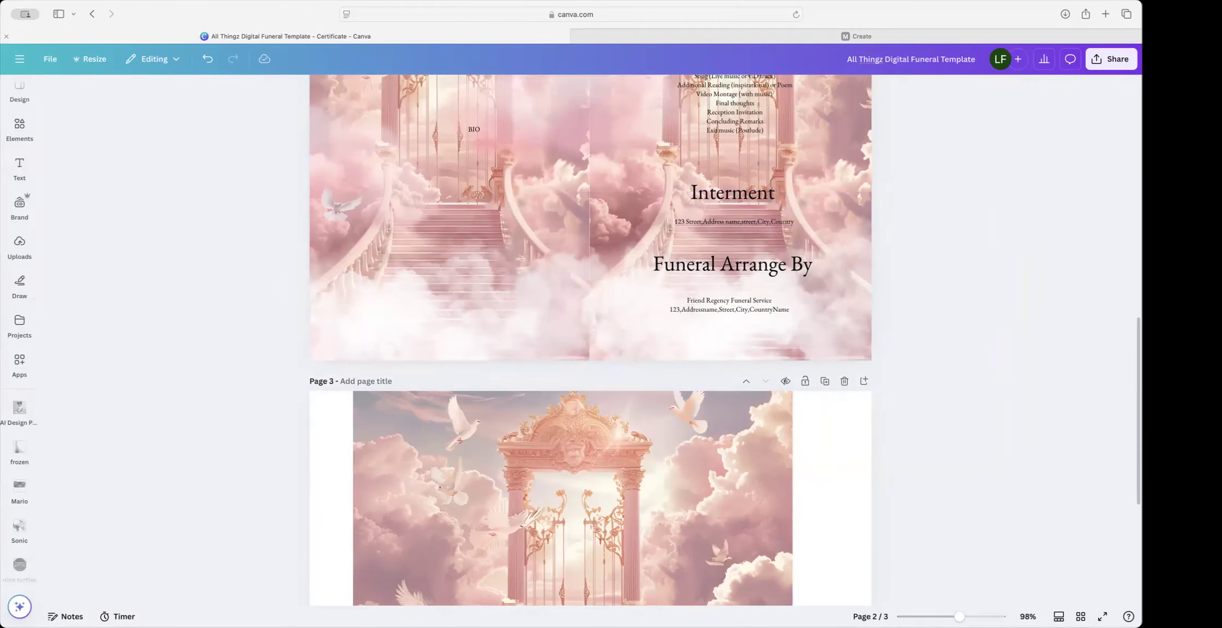
{"action": "left_click", "coordinate": [24, 134]}
{"action": "left_click_drag", "start_coordinate": [69, 94], "coordinate": [115, 99]}
Step: Search Elements for 'pink clouds', add a cloud to page 2 and set its transparency to 58
{"action": "type", "text": "pink"}
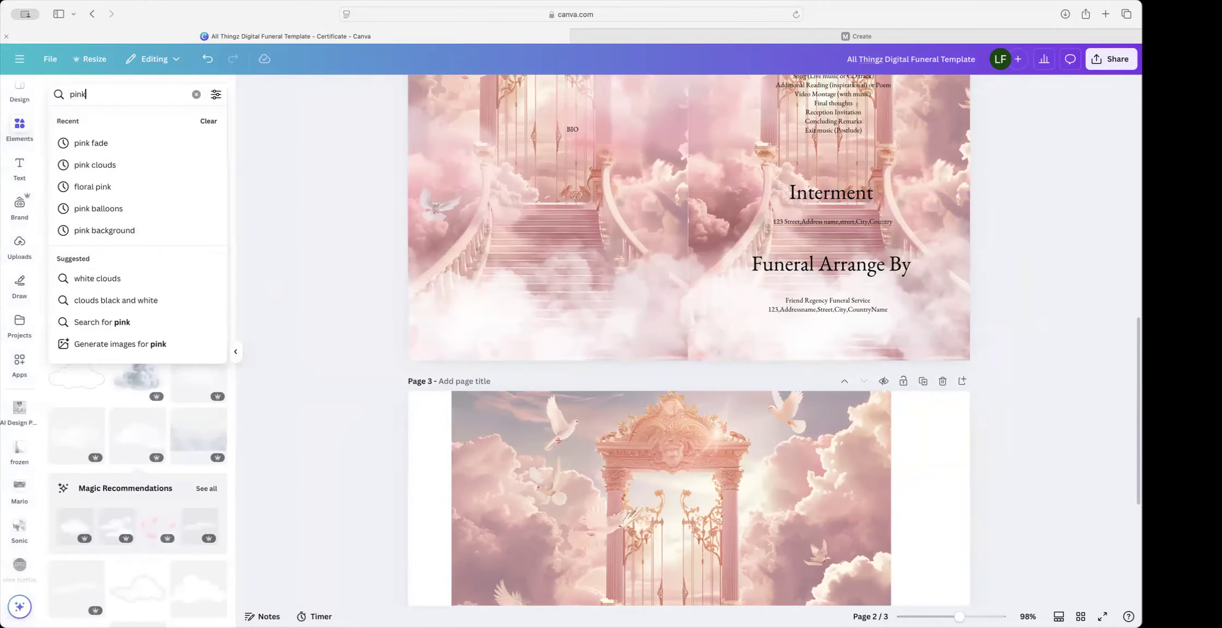
{"action": "type", "text": " clo"}
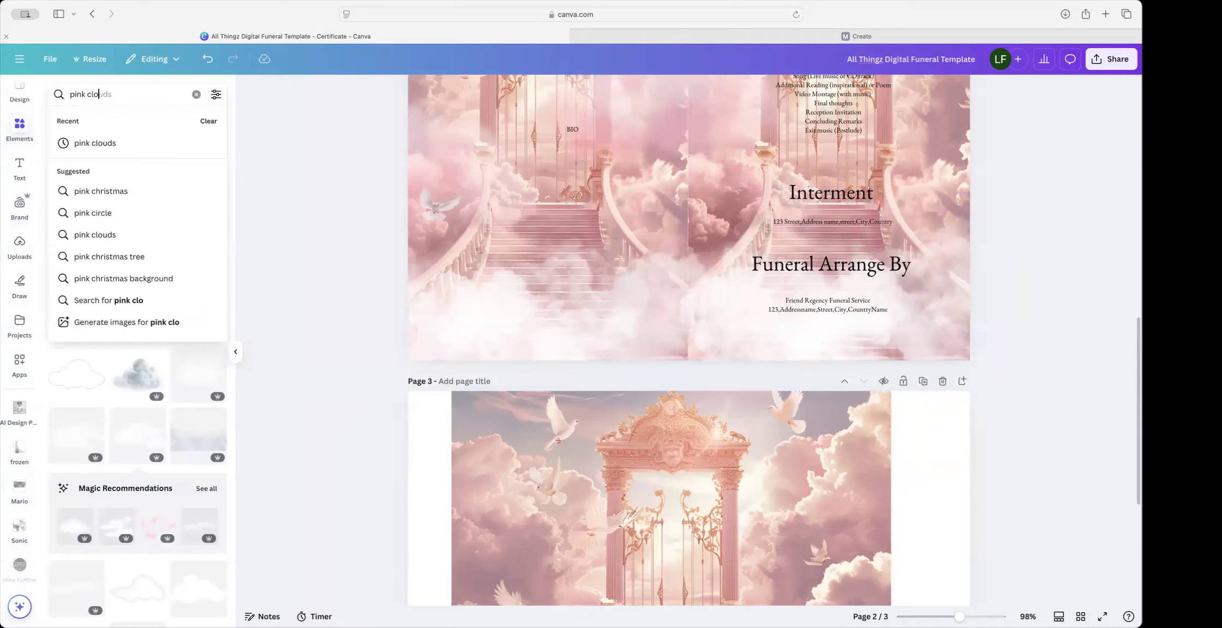
{"action": "type", "text": "uds"}
{"action": "key", "text": "Return"}
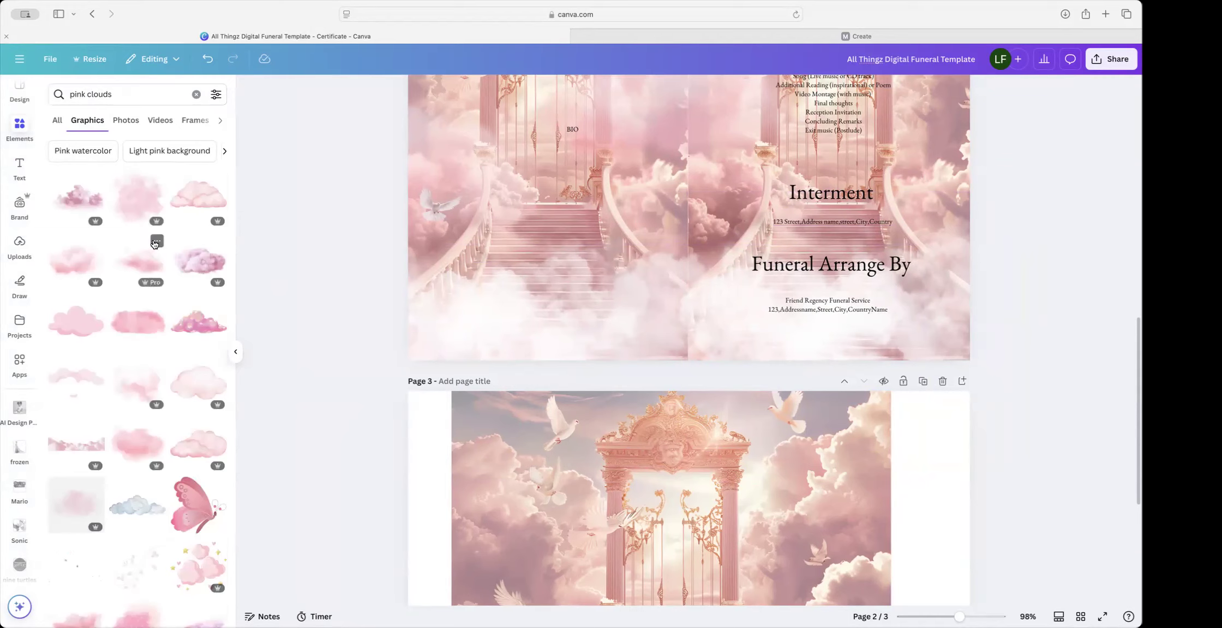
{"action": "left_click", "coordinate": [157, 240]}
{"action": "key", "text": "Escape"}
{"action": "left_click", "coordinate": [140, 262]}
{"action": "left_click_drag", "start_coordinate": [690, 137], "coordinate": [591, 307]}
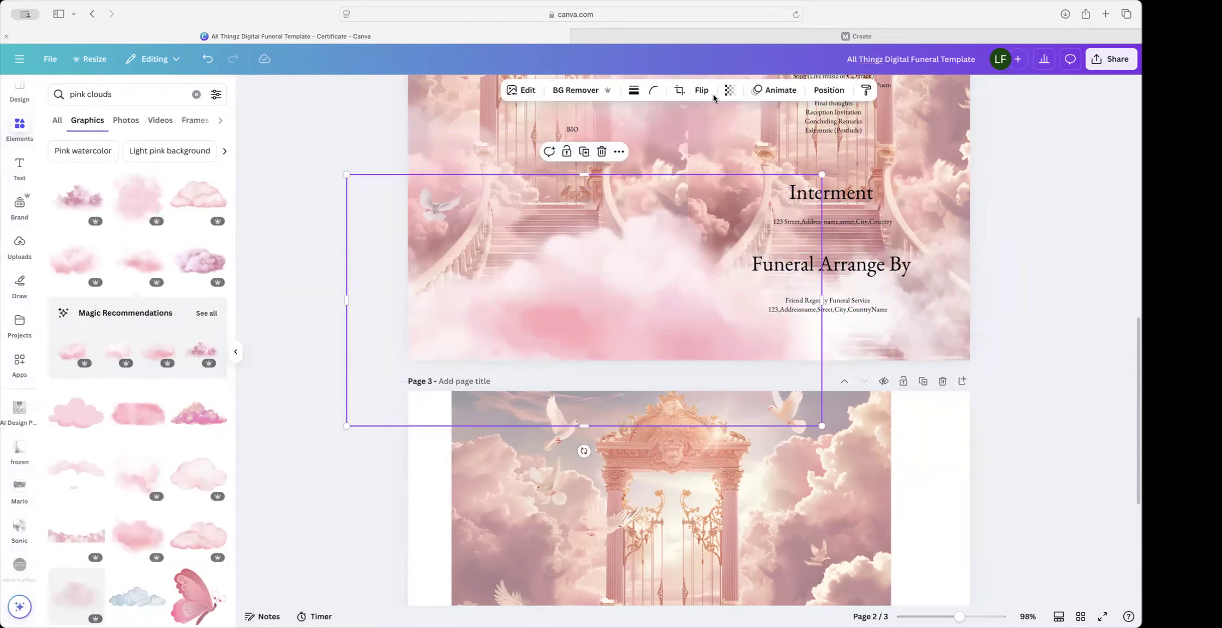
{"action": "left_click", "coordinate": [730, 90]}
{"action": "left_click_drag", "start_coordinate": [759, 135], "coordinate": [722, 138]}
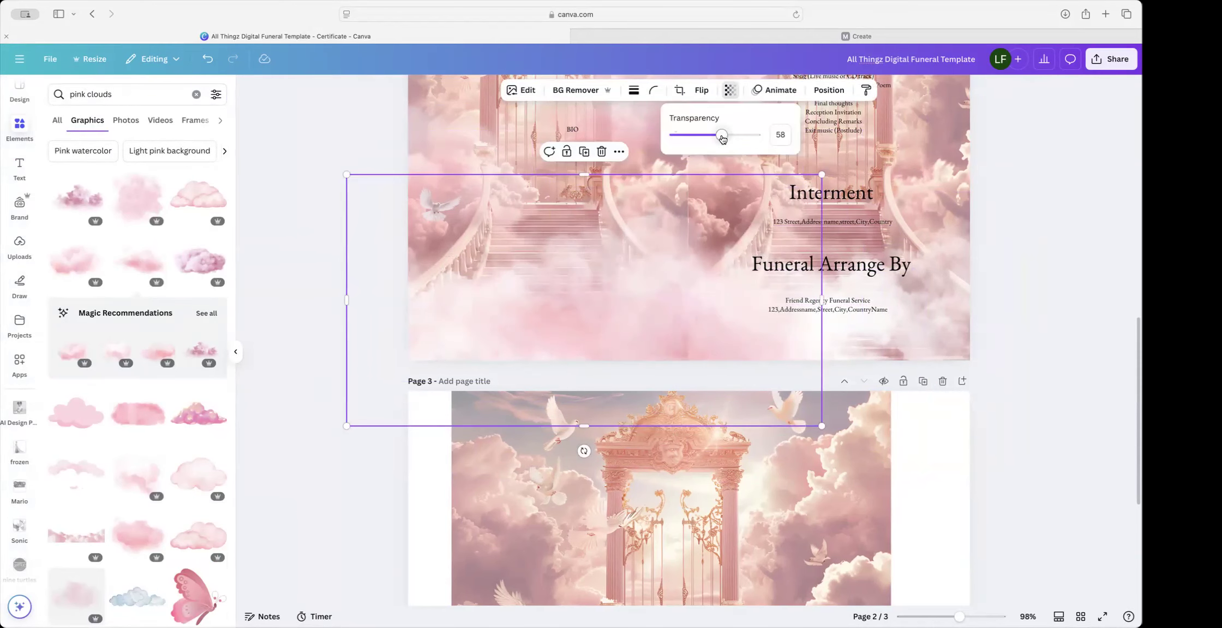
Step: Move the cloud up over the service list, then duplicate it and drag the copy over the left page
{"action": "scroll", "coordinate": [1053, 168], "scroll_direction": "up", "scroll_amount": 3}
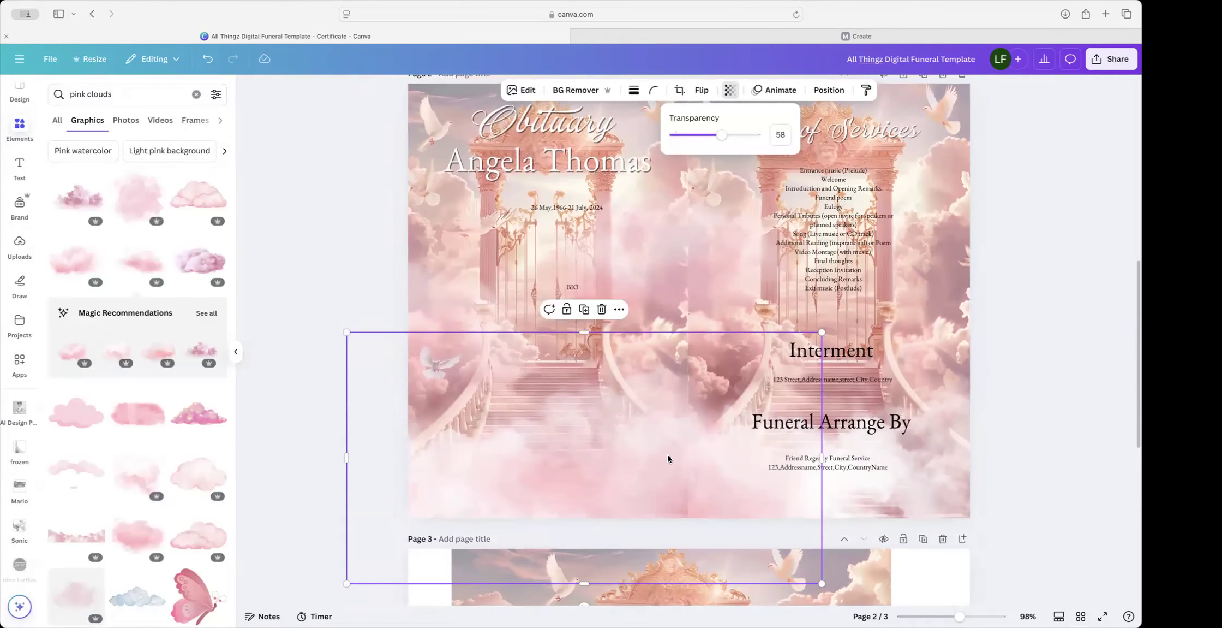
{"action": "left_click_drag", "start_coordinate": [668, 457], "coordinate": [701, 459]}
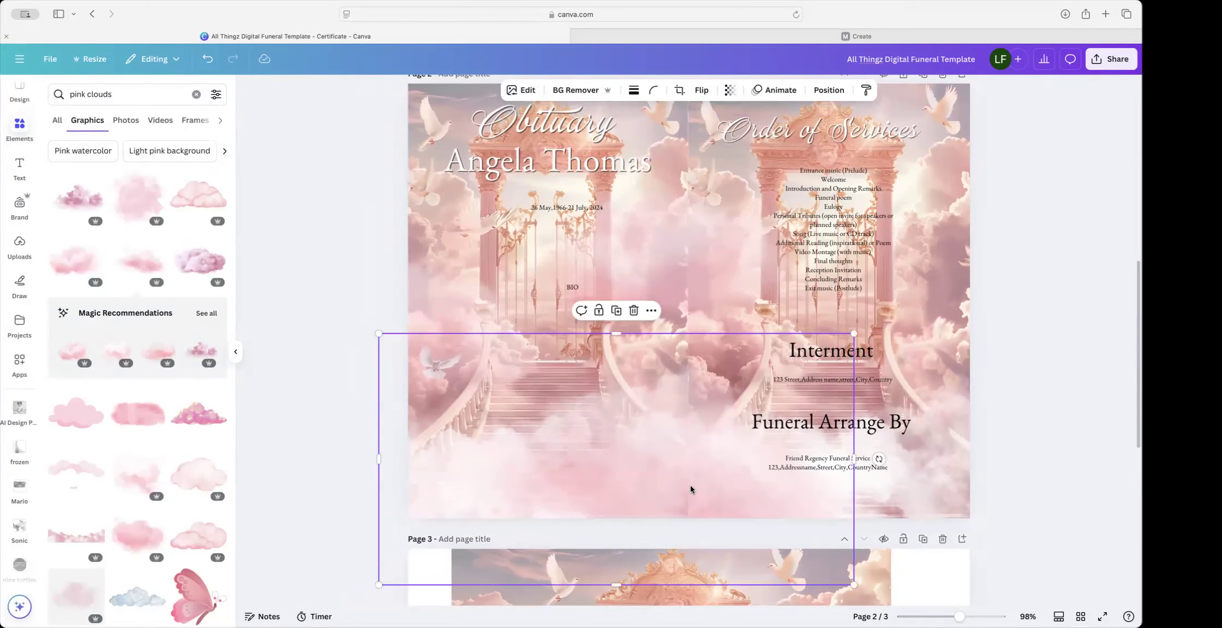
{"action": "scroll", "coordinate": [693, 485], "scroll_direction": "down", "scroll_amount": 1}
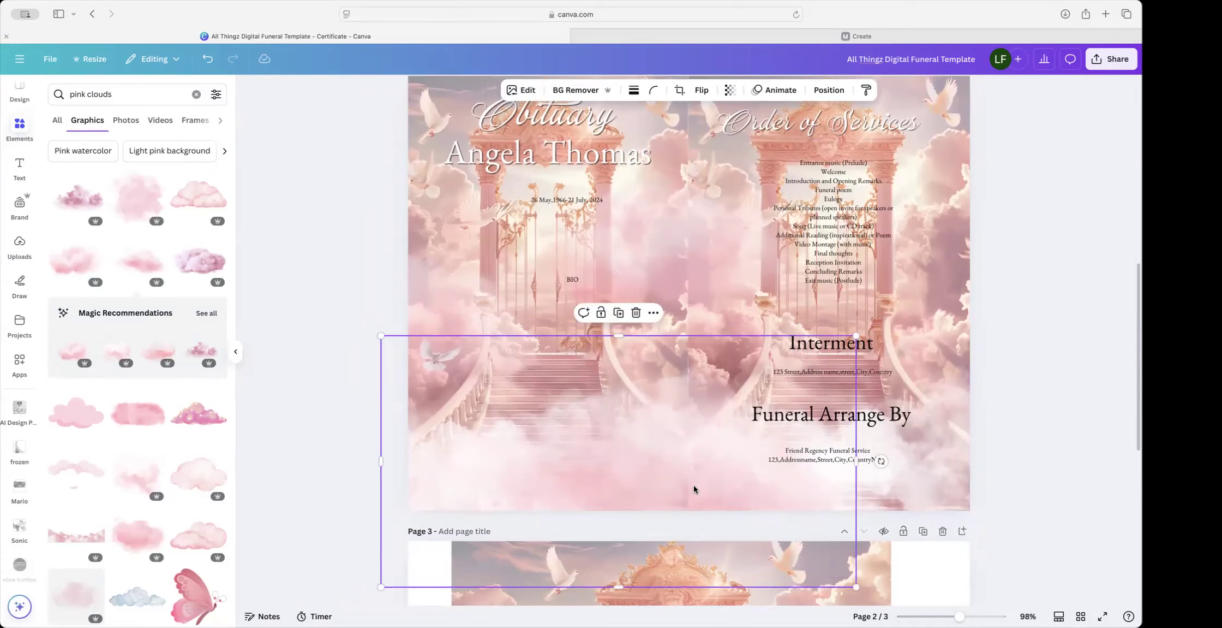
{"action": "scroll", "coordinate": [693, 484], "scroll_direction": "down", "scroll_amount": 3}
{"action": "left_click_drag", "start_coordinate": [682, 440], "coordinate": [705, 435]}
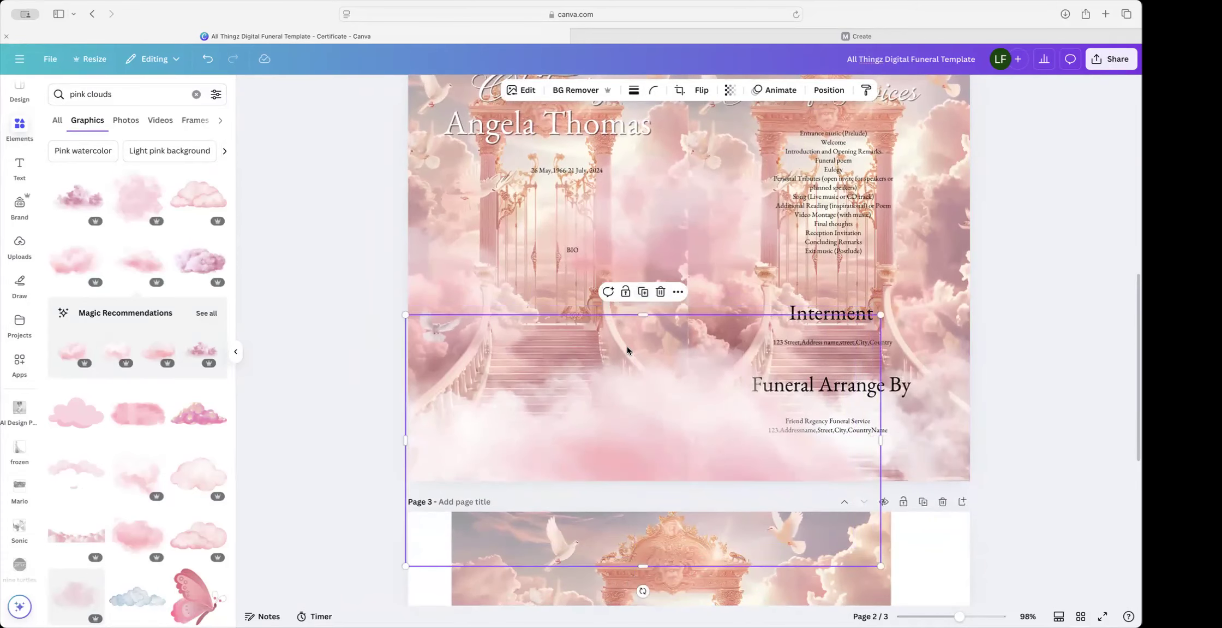
{"action": "left_click_drag", "start_coordinate": [587, 458], "coordinate": [934, 278]}
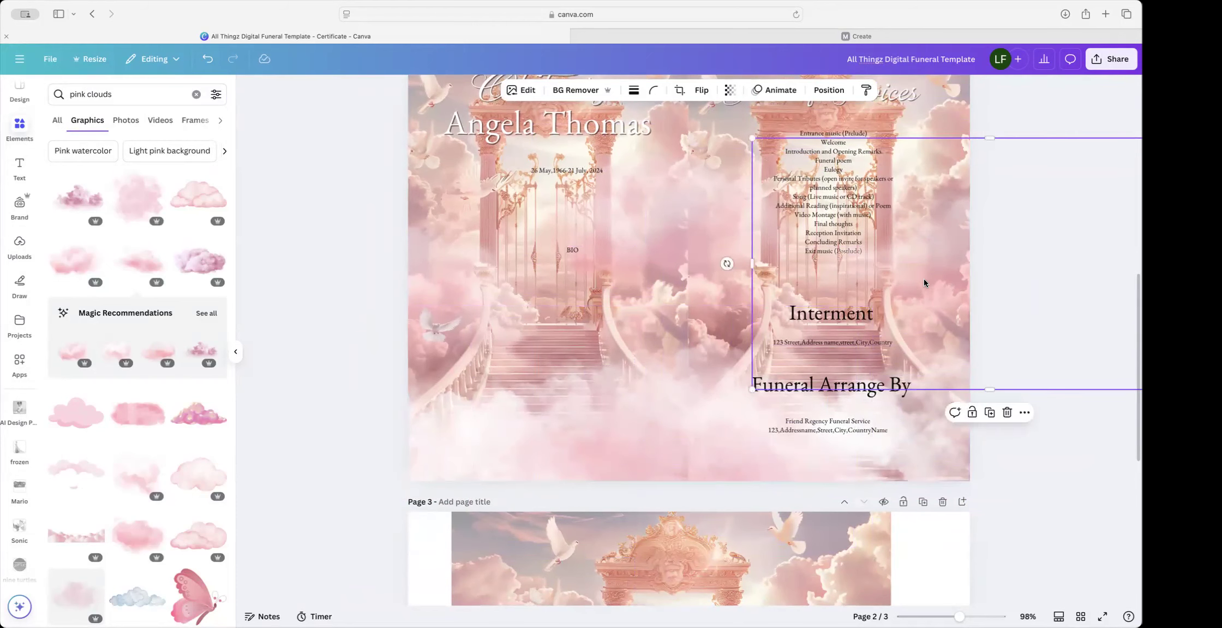
{"action": "scroll", "coordinate": [904, 286], "scroll_direction": "up", "scroll_amount": 2}
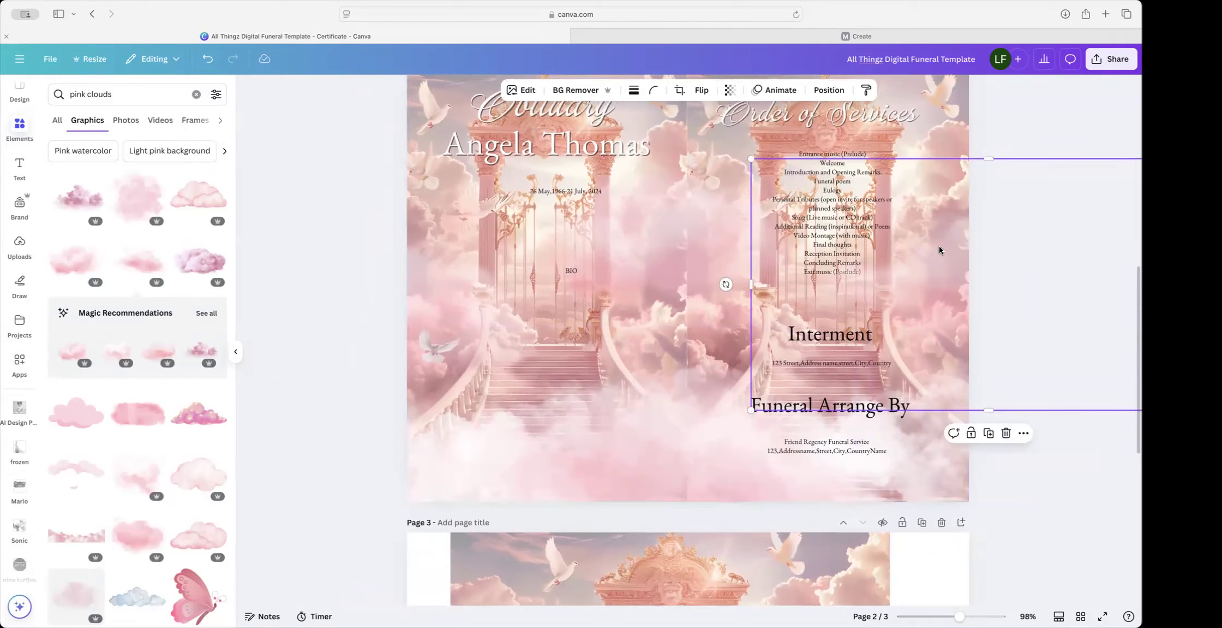
{"action": "left_click", "coordinate": [988, 432]}
{"action": "left_click_drag", "start_coordinate": [992, 326], "coordinate": [412, 315]}
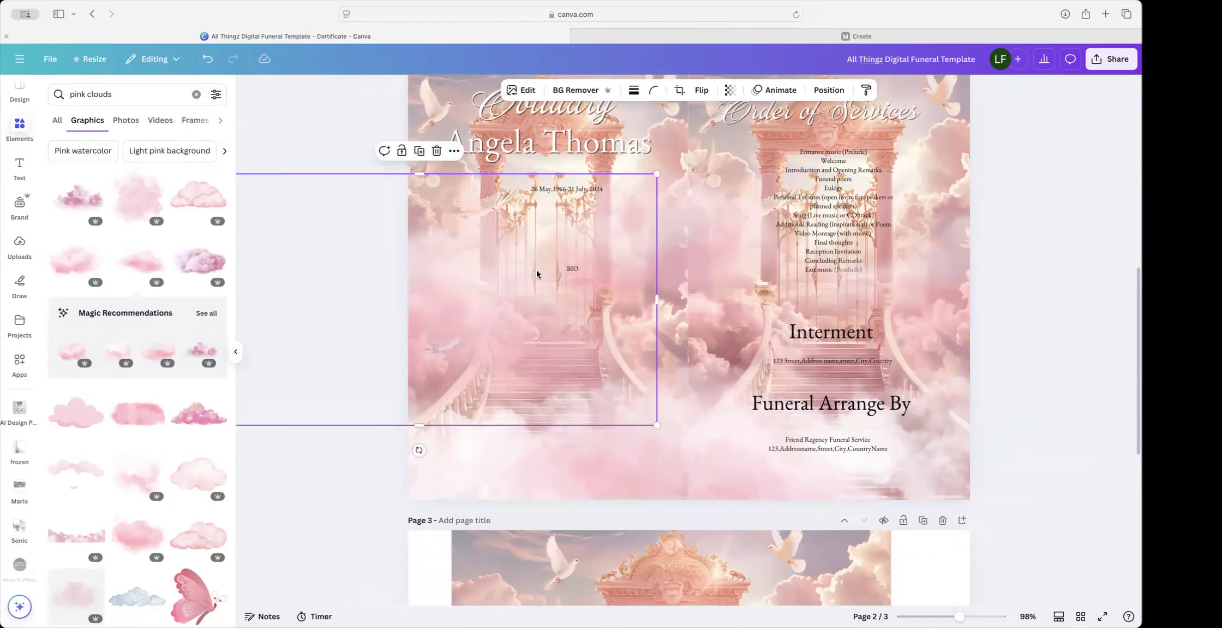
{"action": "scroll", "coordinate": [563, 275], "scroll_direction": "up", "scroll_amount": 1}
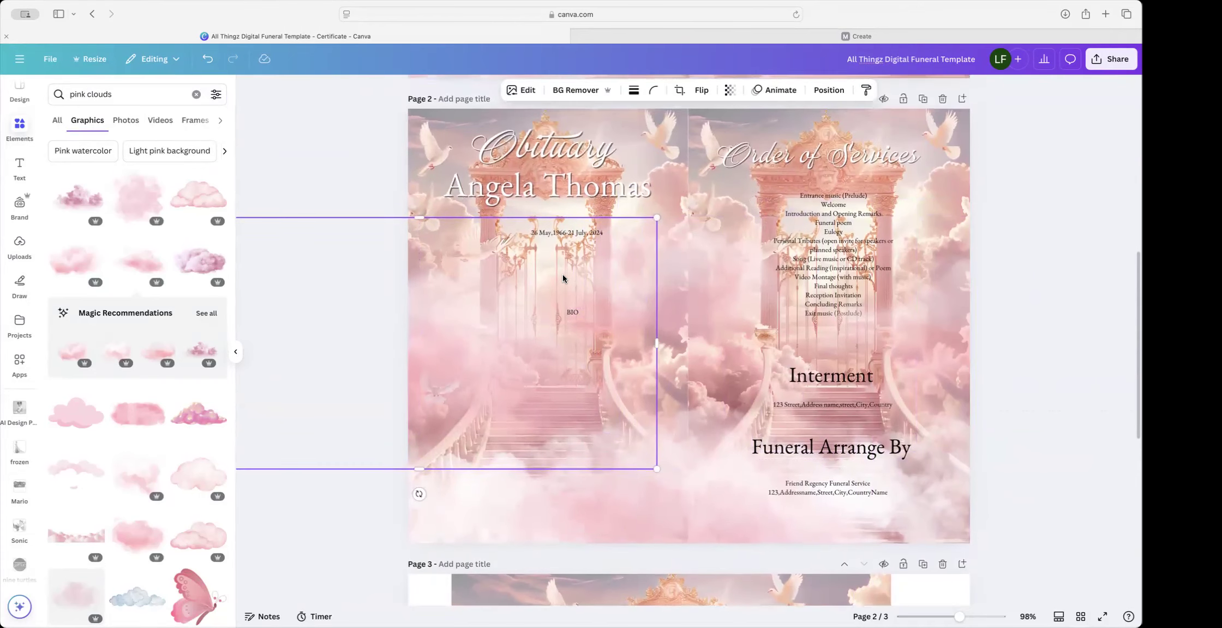
Step: Duplicate the cloud, shrink the copy and move it up toward the Obituary title
{"action": "left_click", "coordinate": [415, 198]}
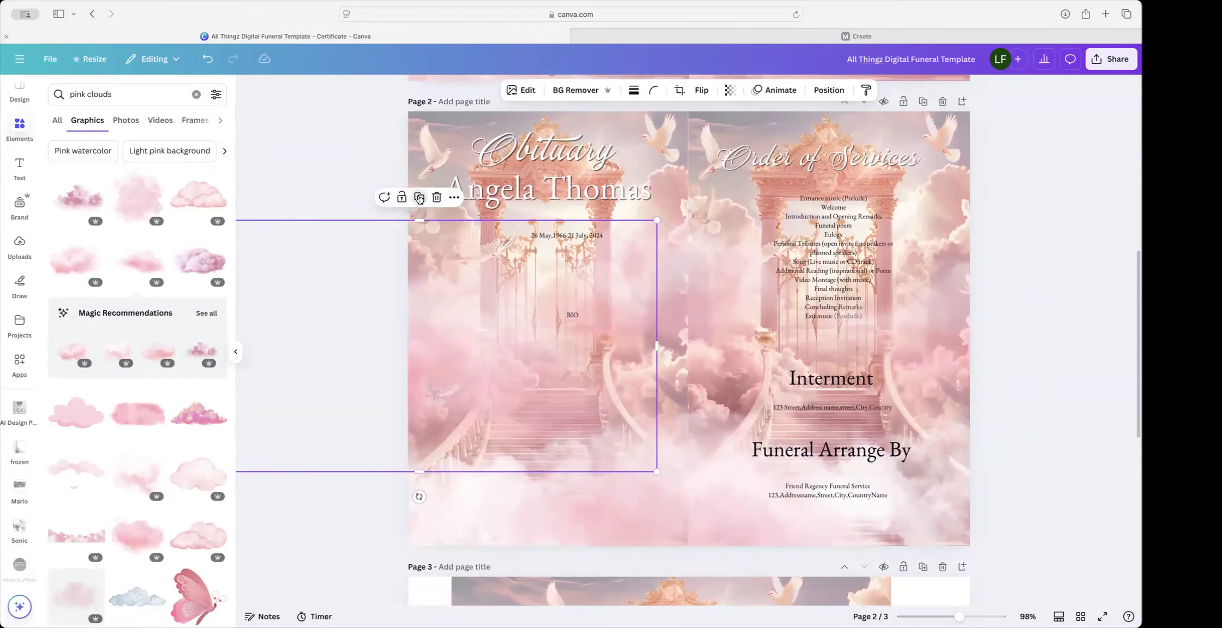
{"action": "left_click_drag", "start_coordinate": [476, 344], "coordinate": [742, 335]}
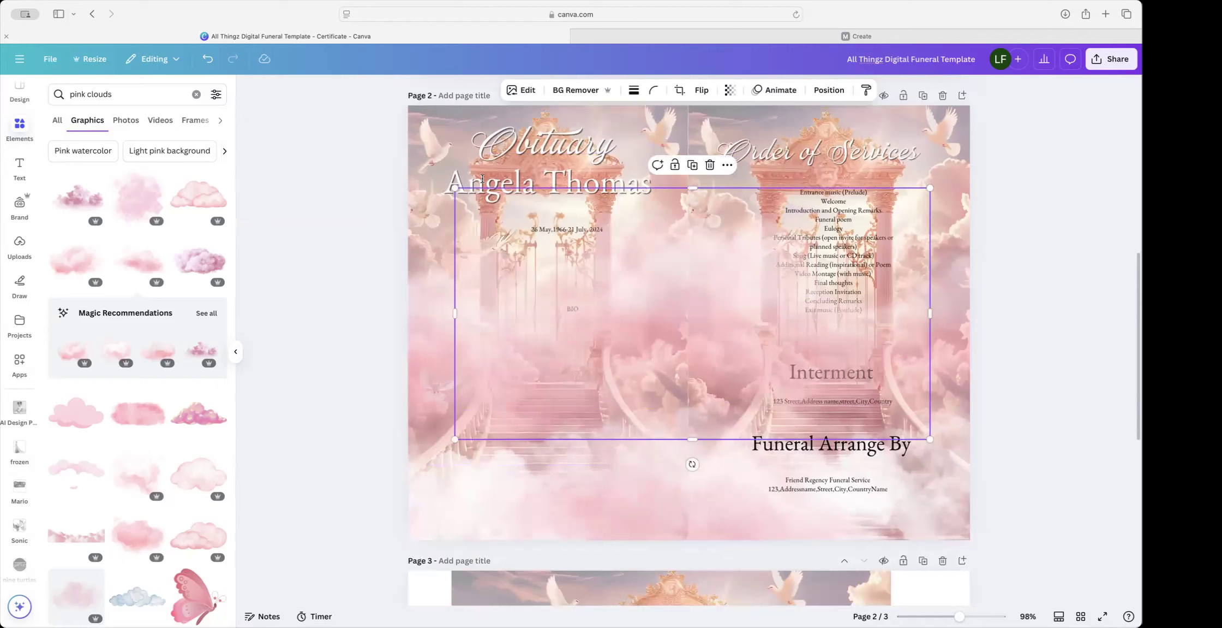
{"action": "left_click_drag", "start_coordinate": [457, 189], "coordinate": [702, 319]}
{"action": "left_click_drag", "start_coordinate": [831, 409], "coordinate": [990, 222]}
Step: Move another cloud near the page centre, tilt it about 11°, then select the cloud behind BIO
{"action": "left_click", "coordinate": [693, 278]}
{"action": "left_click_drag", "start_coordinate": [695, 282], "coordinate": [726, 290]}
{"action": "left_click_drag", "start_coordinate": [703, 401], "coordinate": [682, 398]}
{"action": "left_click_drag", "start_coordinate": [720, 310], "coordinate": [699, 312]}
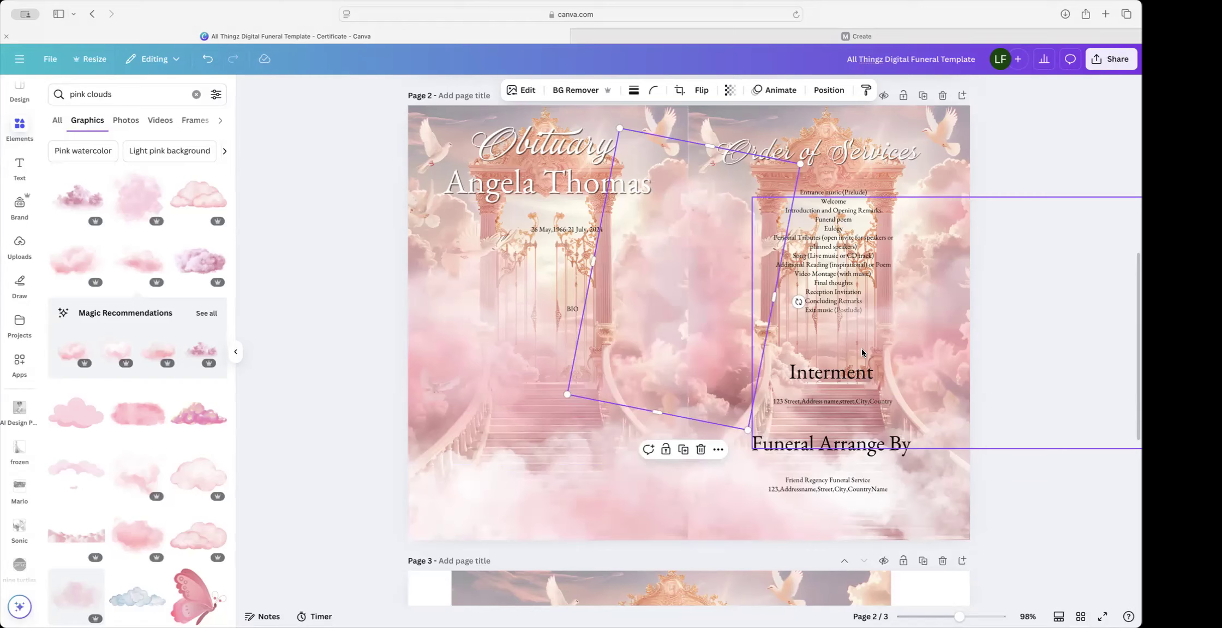
{"action": "left_click", "coordinate": [372, 178]}
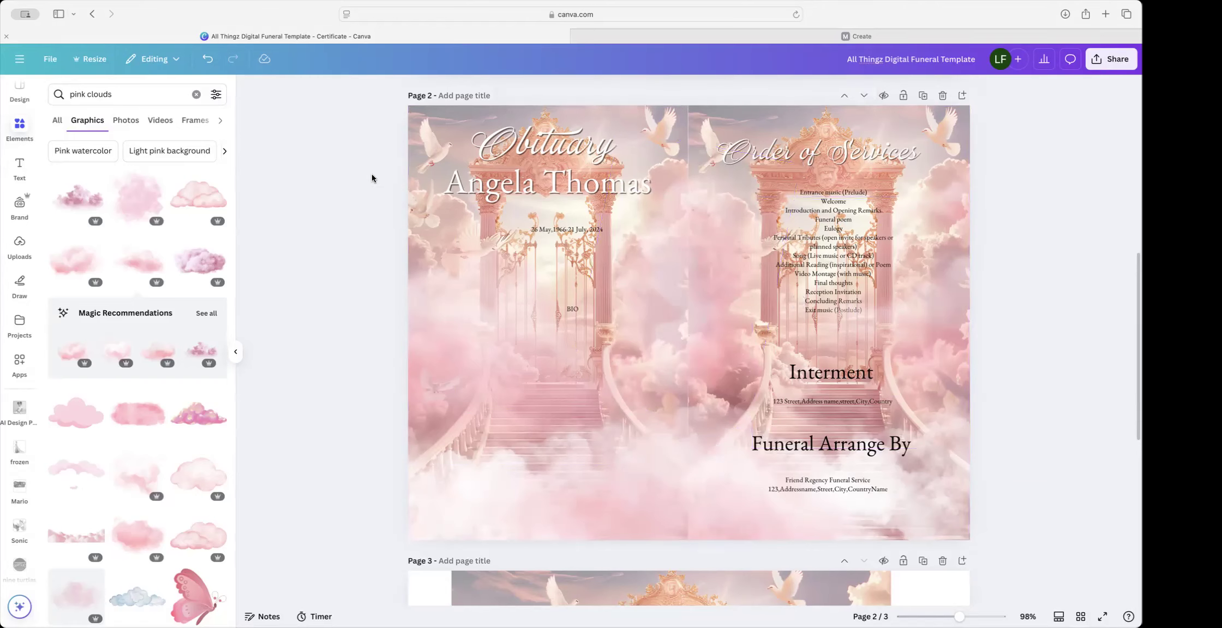
{"action": "left_click", "coordinate": [578, 310]}
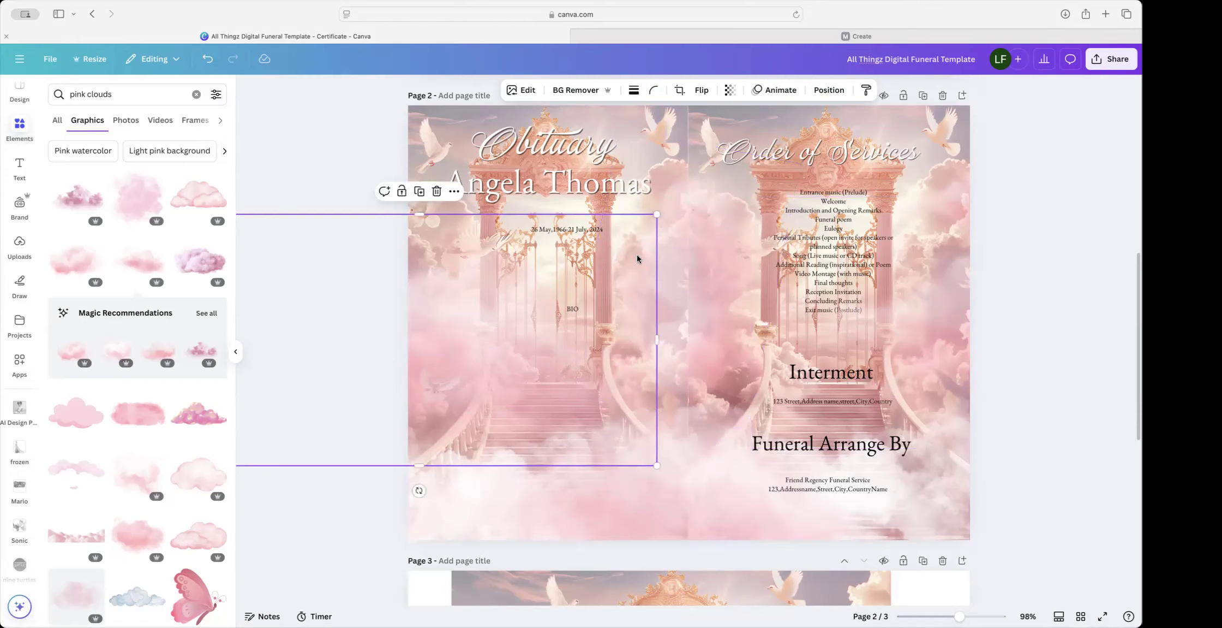
{"action": "left_click", "coordinate": [846, 89]}
Step: In the Layers list, select the three pink cloud layers and drag them lower in the stack
{"action": "left_click", "coordinate": [183, 119]}
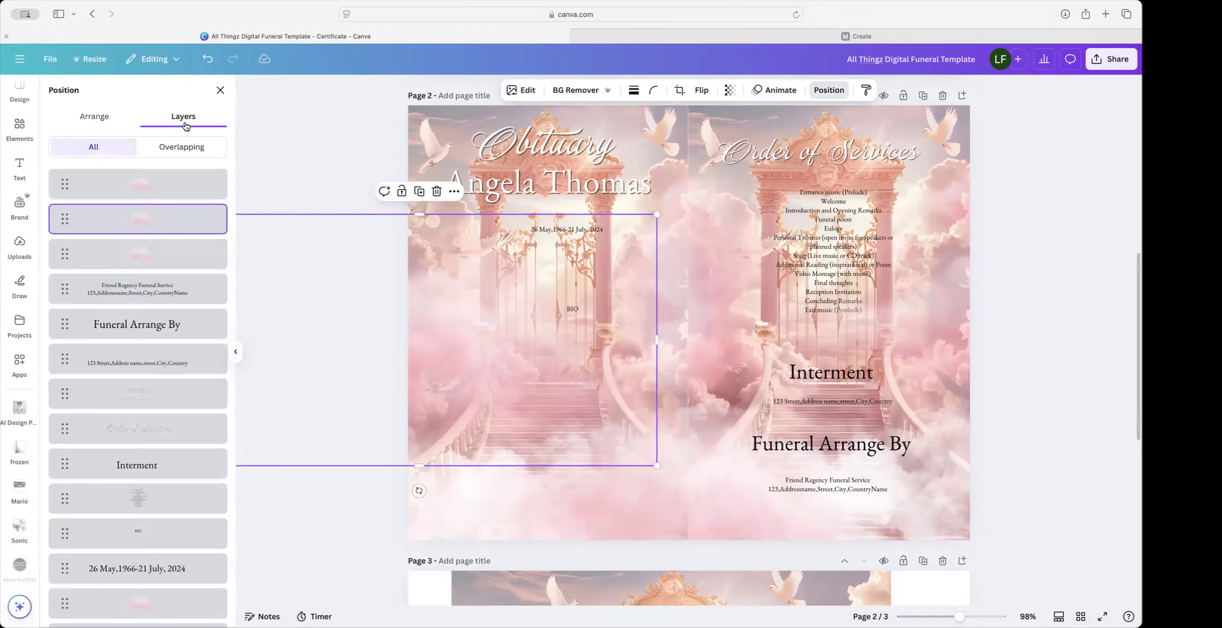
{"action": "left_click", "coordinate": [152, 179]}
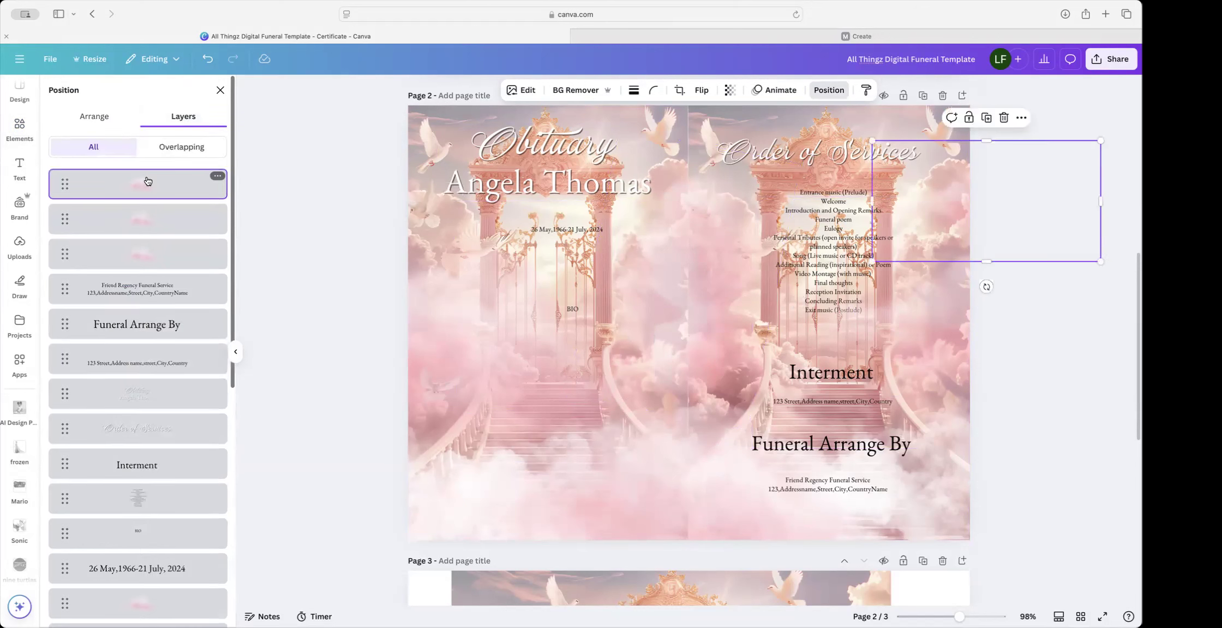
{"action": "left_click", "coordinate": [139, 219], "text": "shift"}
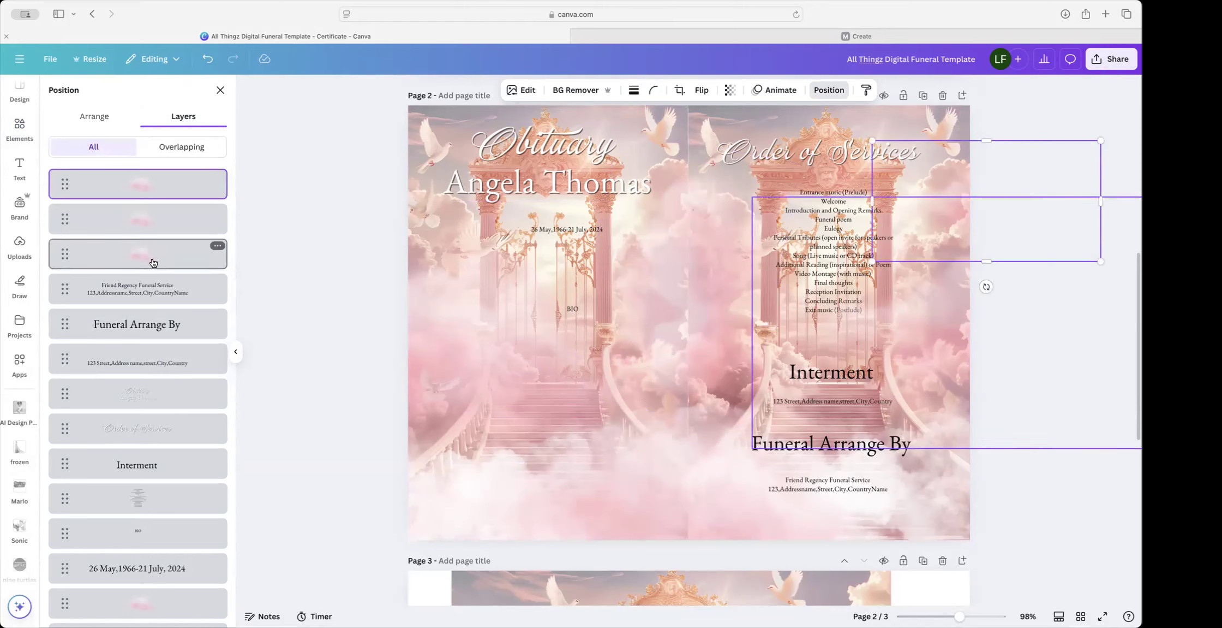
{"action": "left_click", "coordinate": [163, 254], "text": "shift"}
{"action": "left_click_drag", "start_coordinate": [184, 253], "coordinate": [164, 292]}
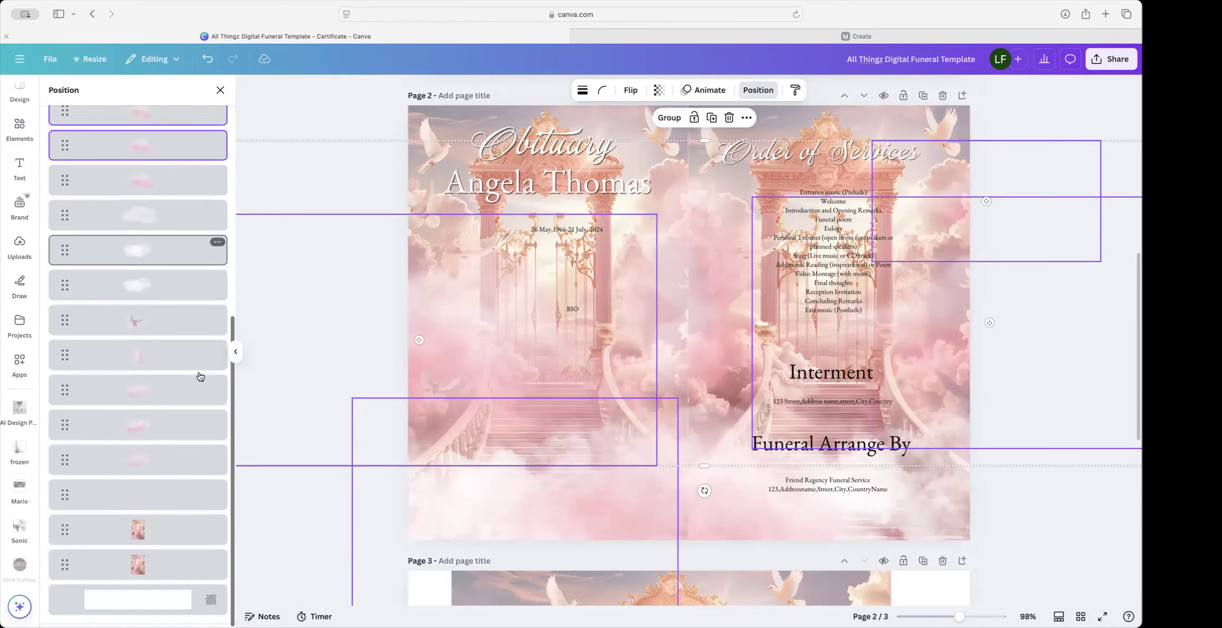
{"action": "scroll", "coordinate": [198, 375], "scroll_direction": "down", "scroll_amount": 5}
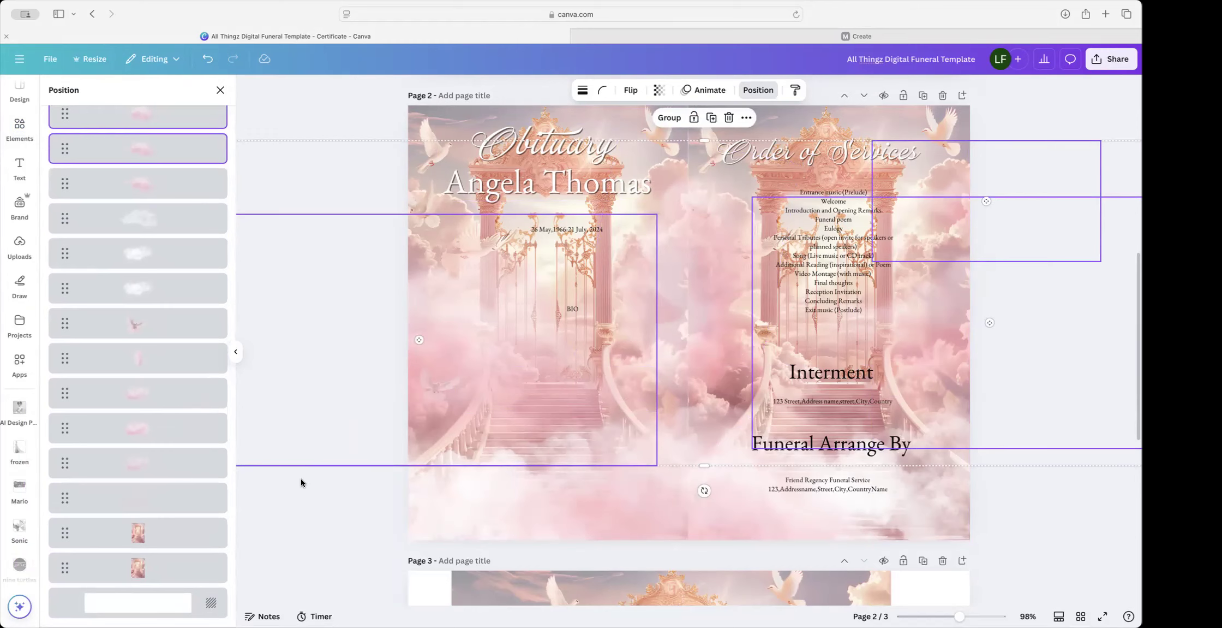
Step: Select the Order of Services list and enlarge it by its corner handle
{"action": "left_click", "coordinate": [1014, 503]}
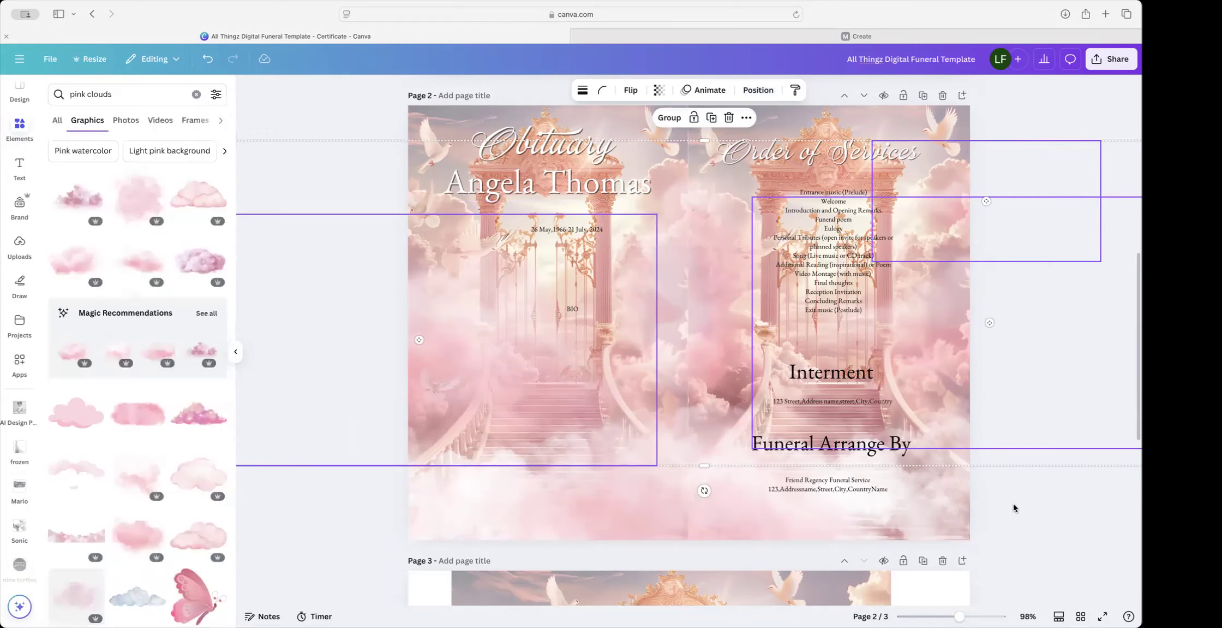
{"action": "scroll", "coordinate": [1013, 503], "scroll_direction": "up", "scroll_amount": 3}
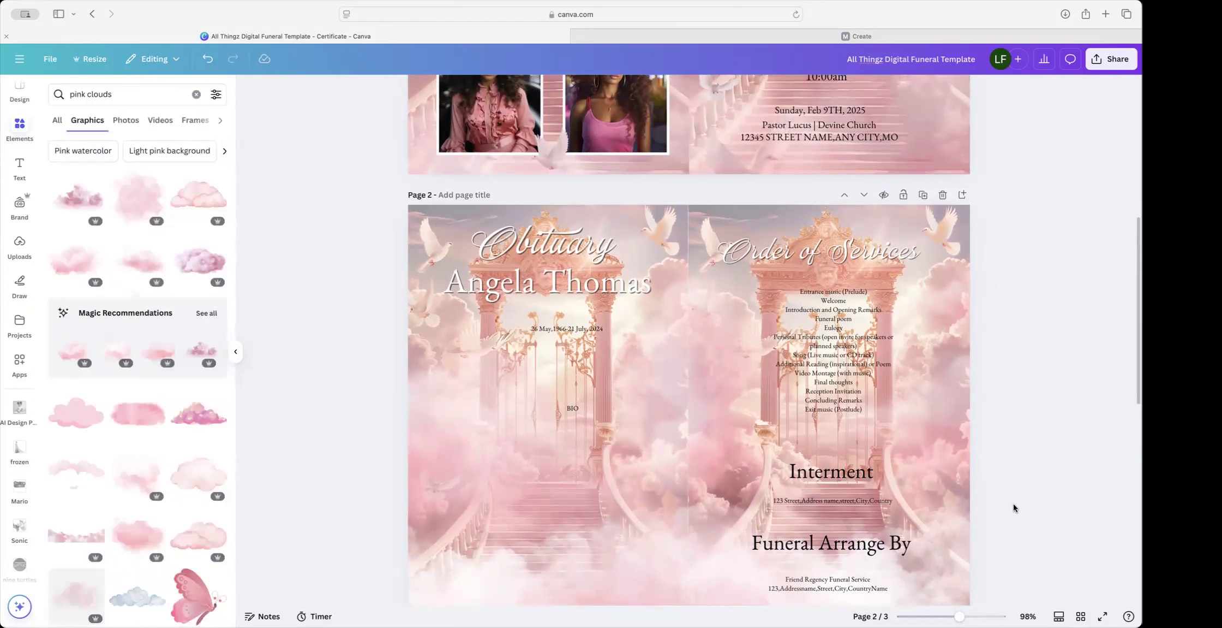
{"action": "left_click", "coordinate": [848, 384]}
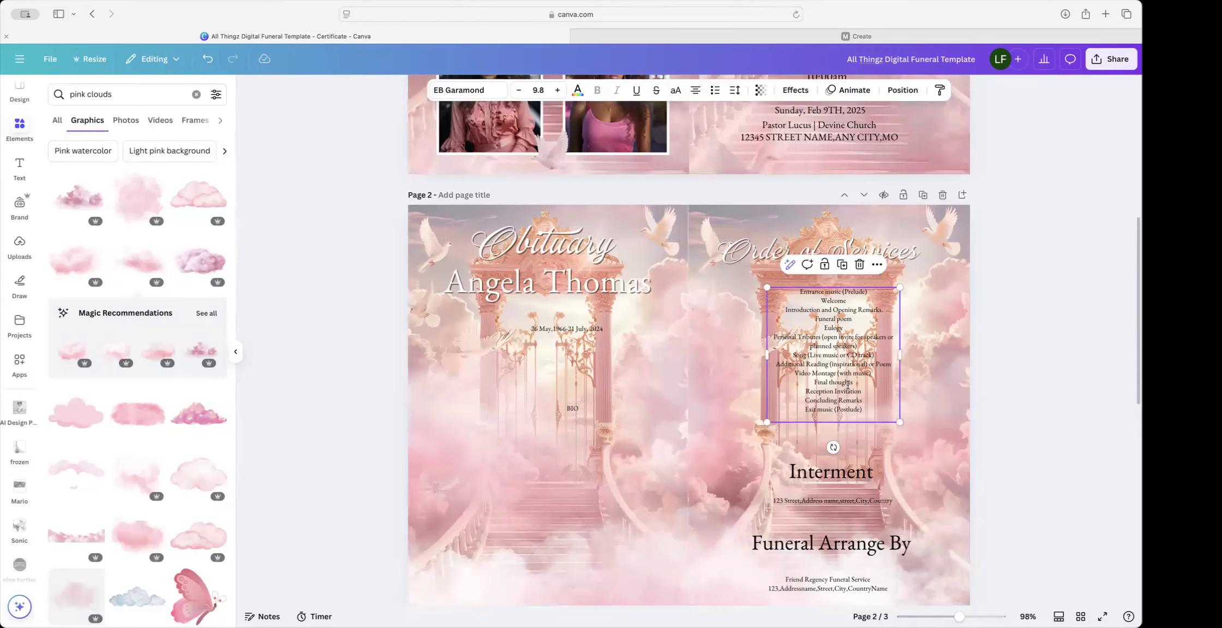
{"action": "scroll", "coordinate": [900, 415], "scroll_direction": "up", "scroll_amount": 2}
{"action": "left_click_drag", "start_coordinate": [902, 436], "coordinate": [948, 487]}
{"action": "scroll", "coordinate": [873, 383], "scroll_direction": "down", "scroll_amount": 2}
Step: Move the service list up under its heading and add another pink cloud graphic
{"action": "left_click_drag", "start_coordinate": [863, 375], "coordinate": [828, 363]}
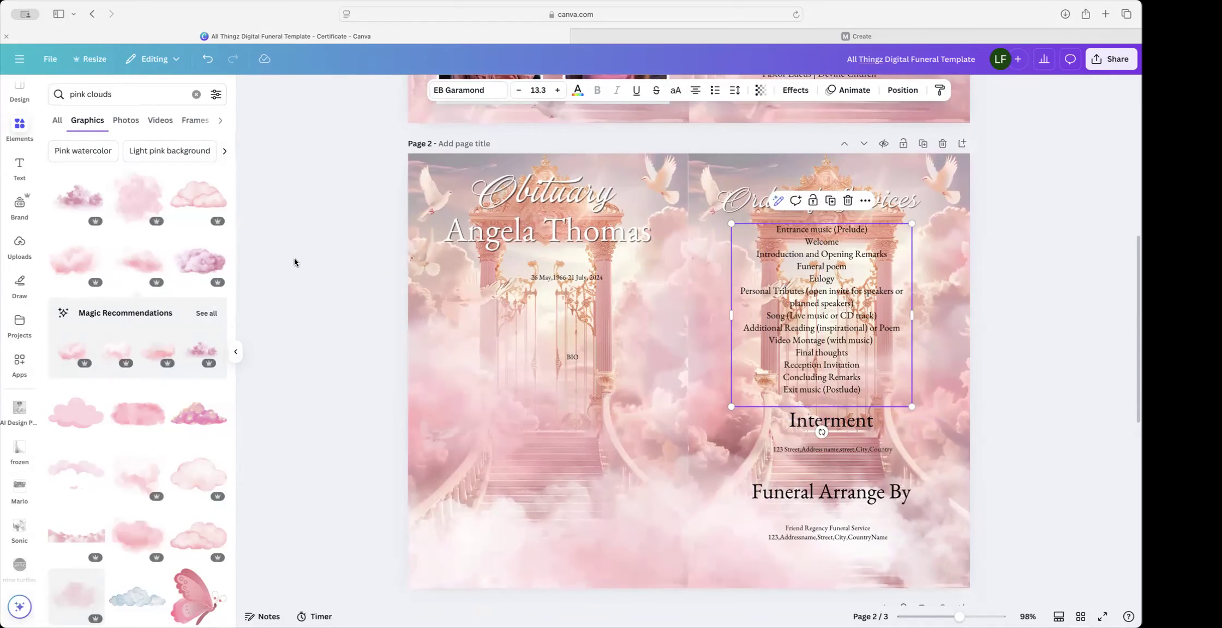
{"action": "scroll", "coordinate": [142, 202], "scroll_direction": "down", "scroll_amount": 1}
{"action": "left_click", "coordinate": [138, 203]}
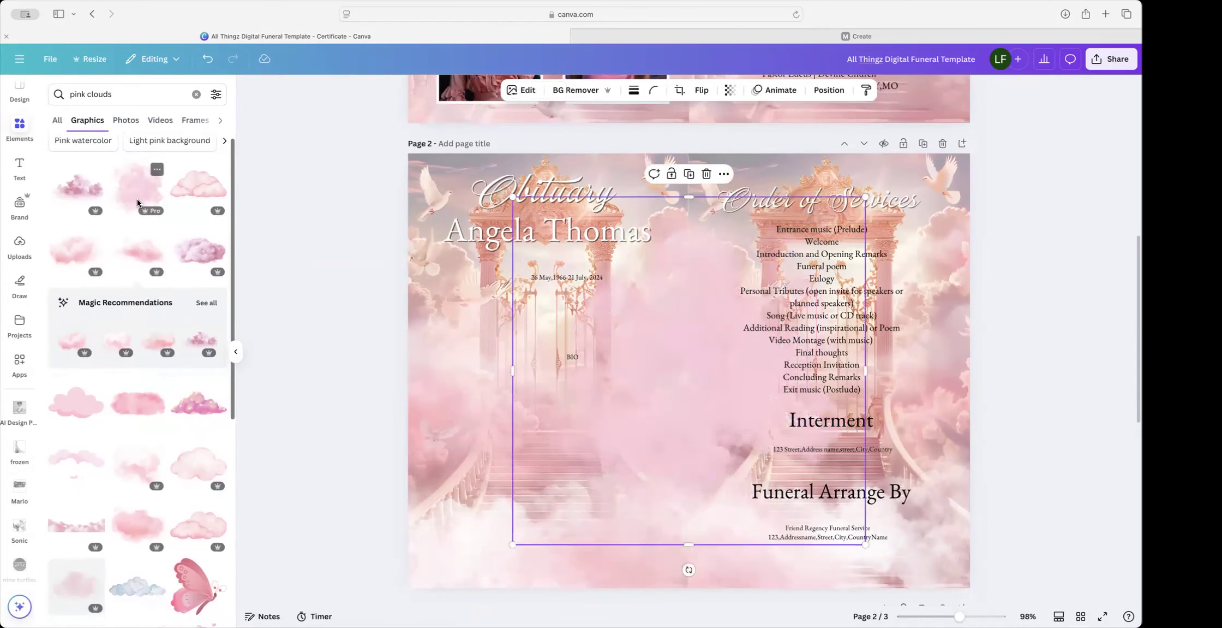
Step: Shrink the new pink cloud, move it onto the left page and send it behind the dates and BIO text
{"action": "left_click_drag", "start_coordinate": [513, 199], "coordinate": [641, 324]}
{"action": "left_click_drag", "start_coordinate": [717, 401], "coordinate": [793, 294]}
{"action": "left_click", "coordinate": [829, 89]}
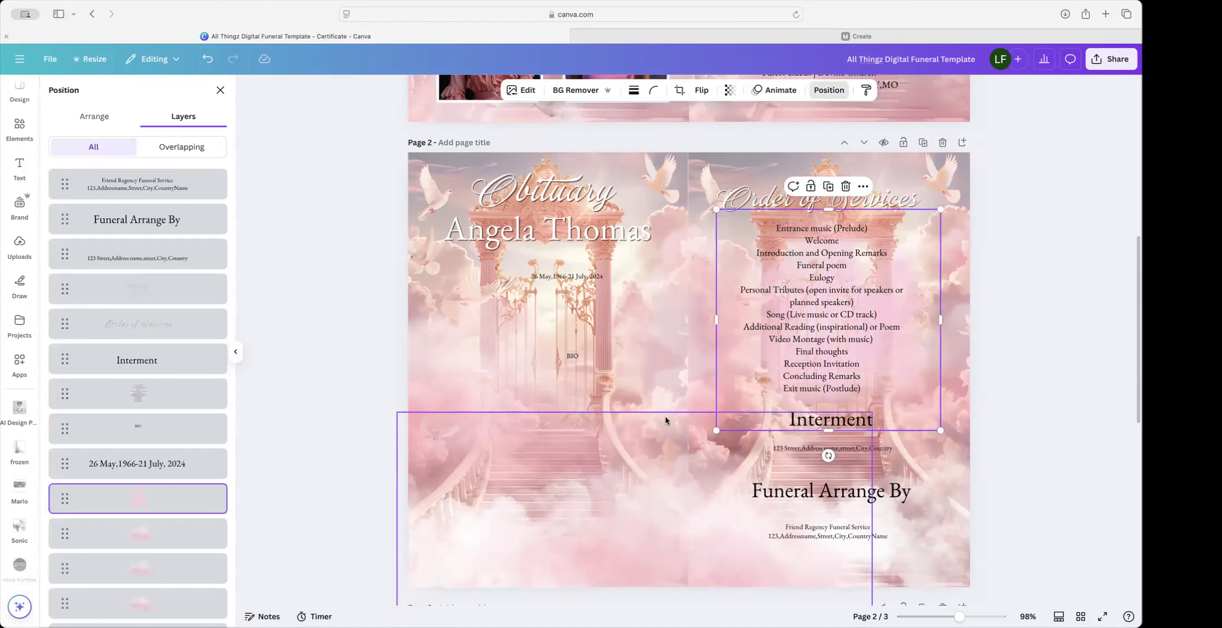
{"action": "key", "text": "super+alt+bracketright"}
{"action": "left_click_drag", "start_coordinate": [858, 339], "coordinate": [569, 347]}
{"action": "left_click_drag", "start_coordinate": [152, 192], "coordinate": [131, 515]}
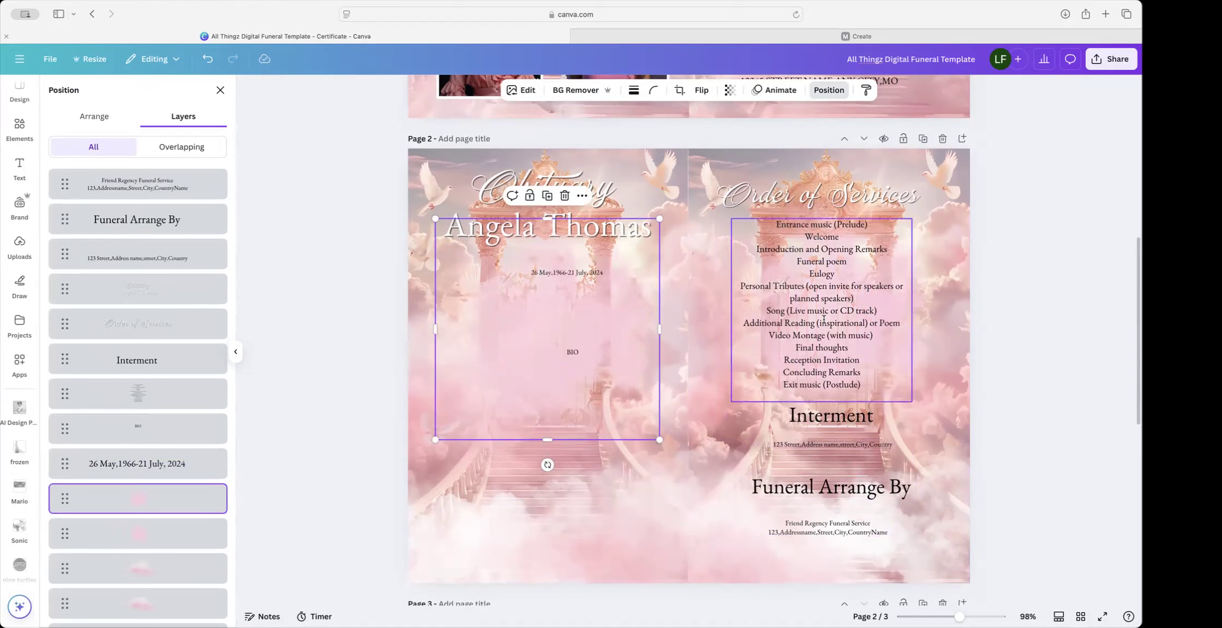
{"action": "left_click", "coordinate": [747, 314]}
Step: Set the service list in TT Bluescreens at size 16.3 and nudge it up slightly
{"action": "left_click", "coordinate": [454, 91]}
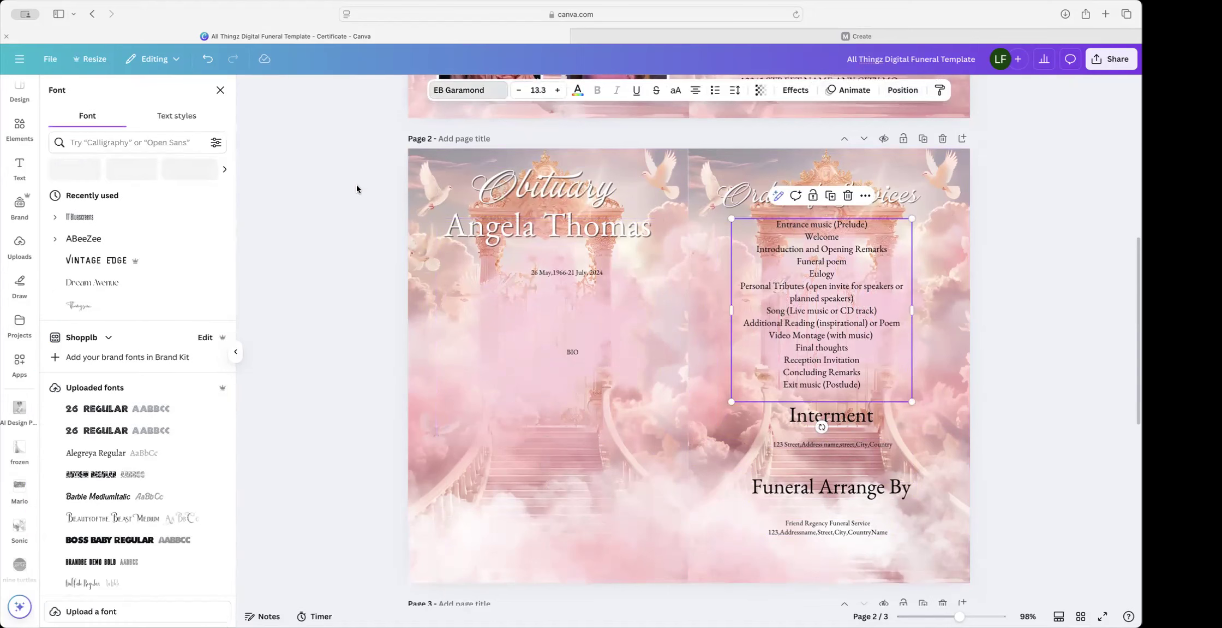
{"action": "left_click", "coordinate": [128, 225]}
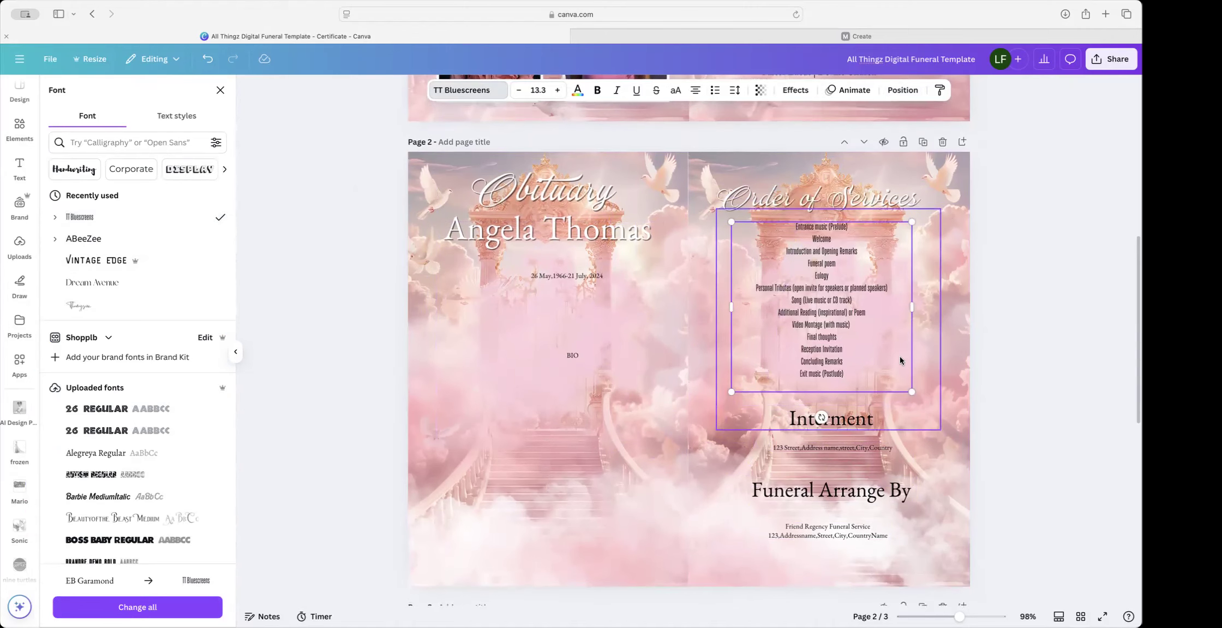
{"action": "left_click", "coordinate": [558, 90]}
{"action": "left_click", "coordinate": [556, 95]}
{"action": "left_click", "coordinate": [556, 95]}
{"action": "left_click", "coordinate": [556, 95]}
{"action": "left_click", "coordinate": [556, 95]}
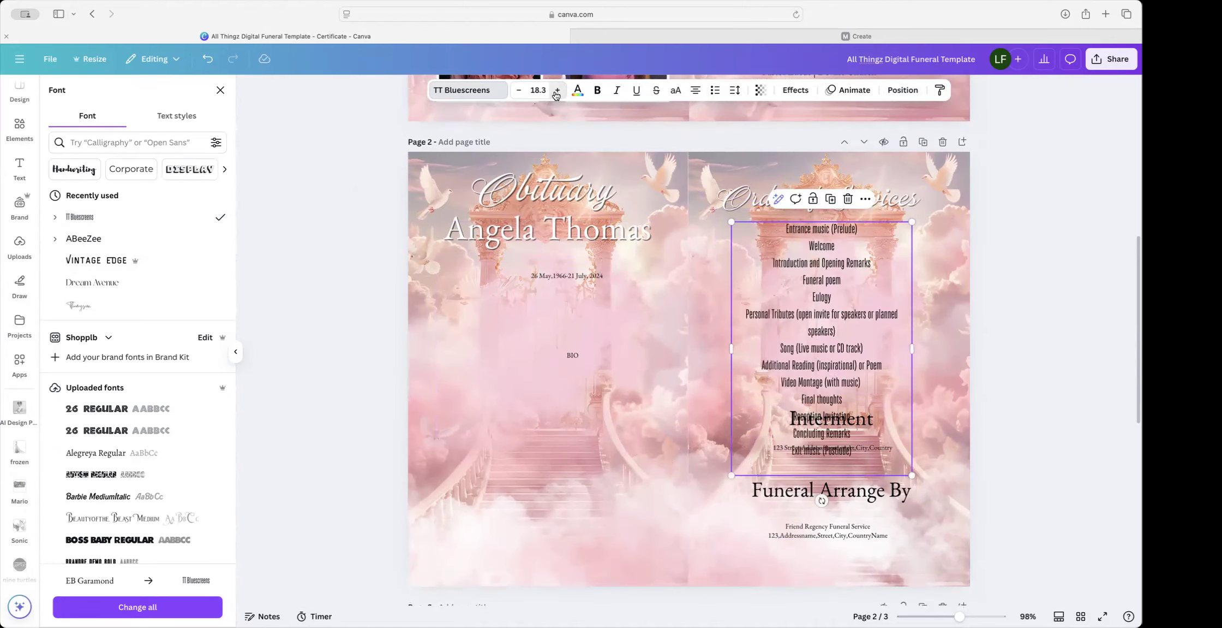
{"action": "left_click", "coordinate": [523, 91]}
{"action": "left_click", "coordinate": [521, 91]}
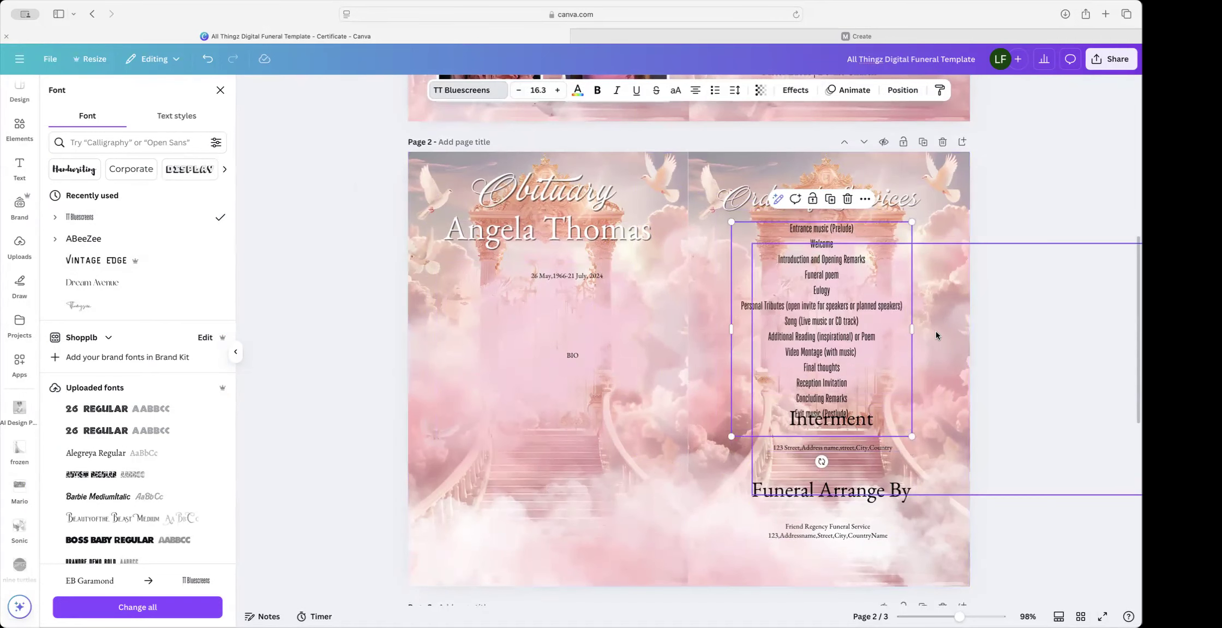
{"action": "left_click_drag", "start_coordinate": [851, 307], "coordinate": [852, 301]}
Step: Browse the font list filtered to the Headings category
{"action": "left_click", "coordinate": [474, 90]}
{"action": "left_click", "coordinate": [481, 90]}
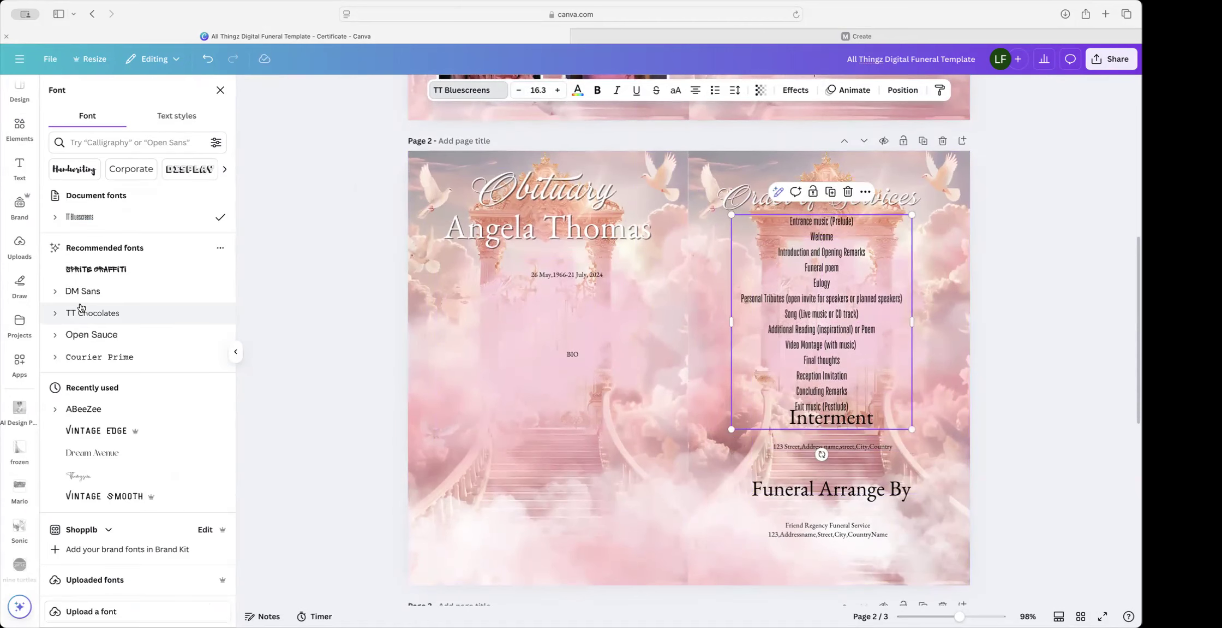
{"action": "scroll", "coordinate": [188, 170], "scroll_direction": "right", "scroll_amount": 4}
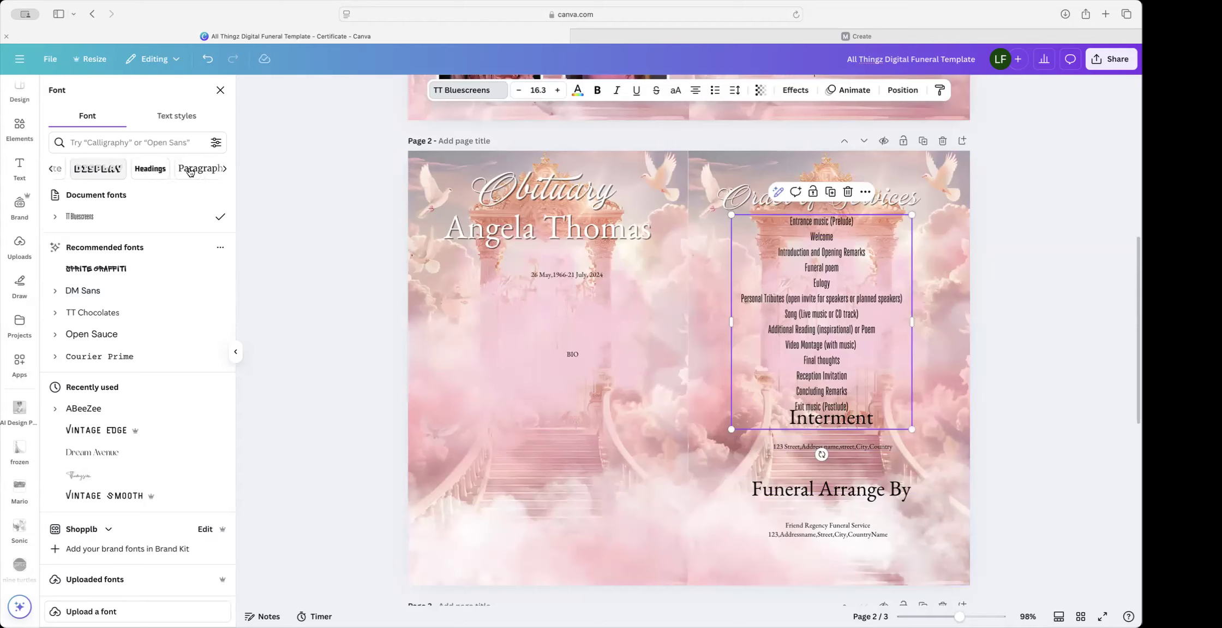
{"action": "scroll", "coordinate": [142, 172], "scroll_direction": "right", "scroll_amount": 2}
{"action": "left_click", "coordinate": [108, 173]}
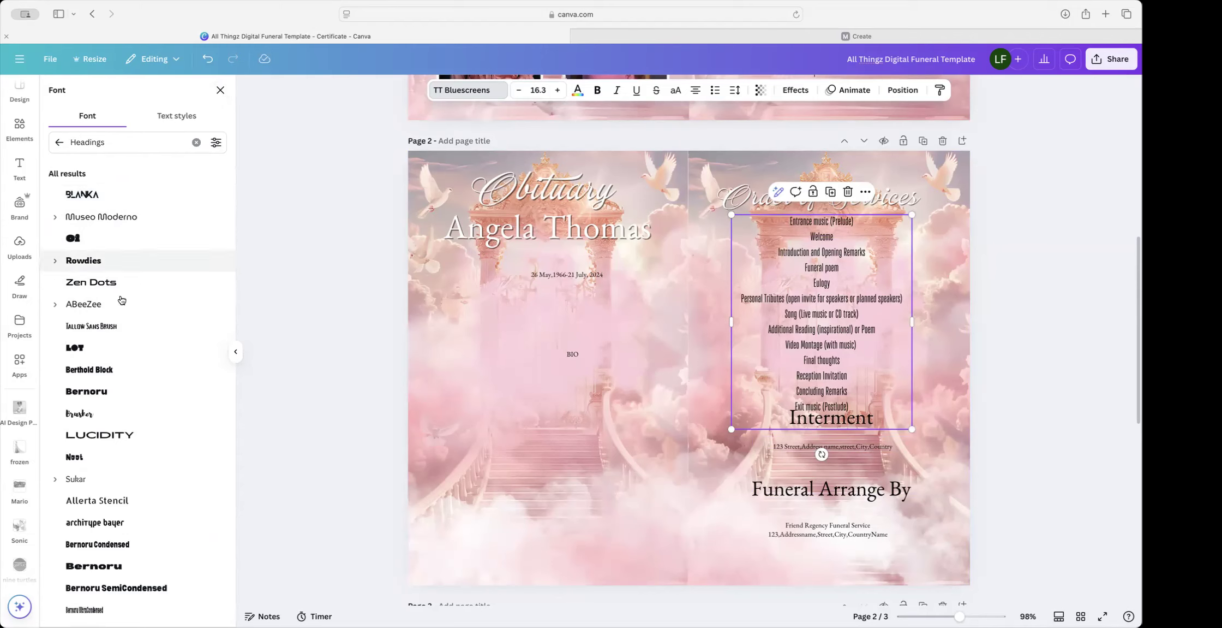
{"action": "left_click", "coordinate": [221, 90]}
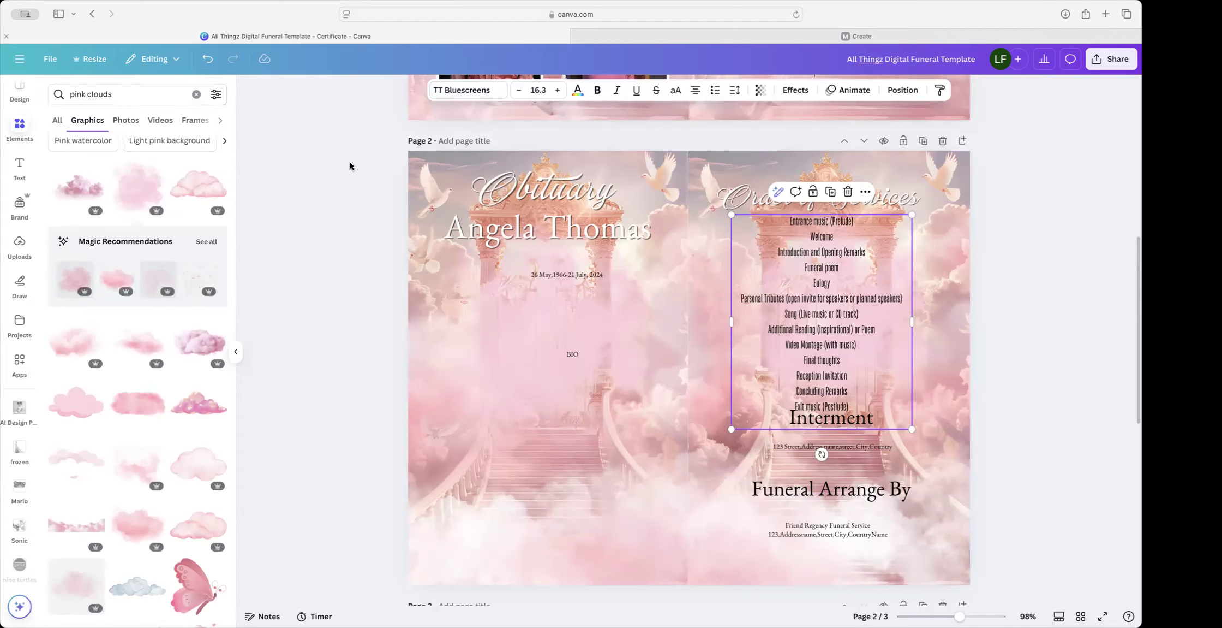
Step: Filter fonts to the Serif category and try Espoir Serif on the service list
{"action": "left_click", "coordinate": [480, 95]}
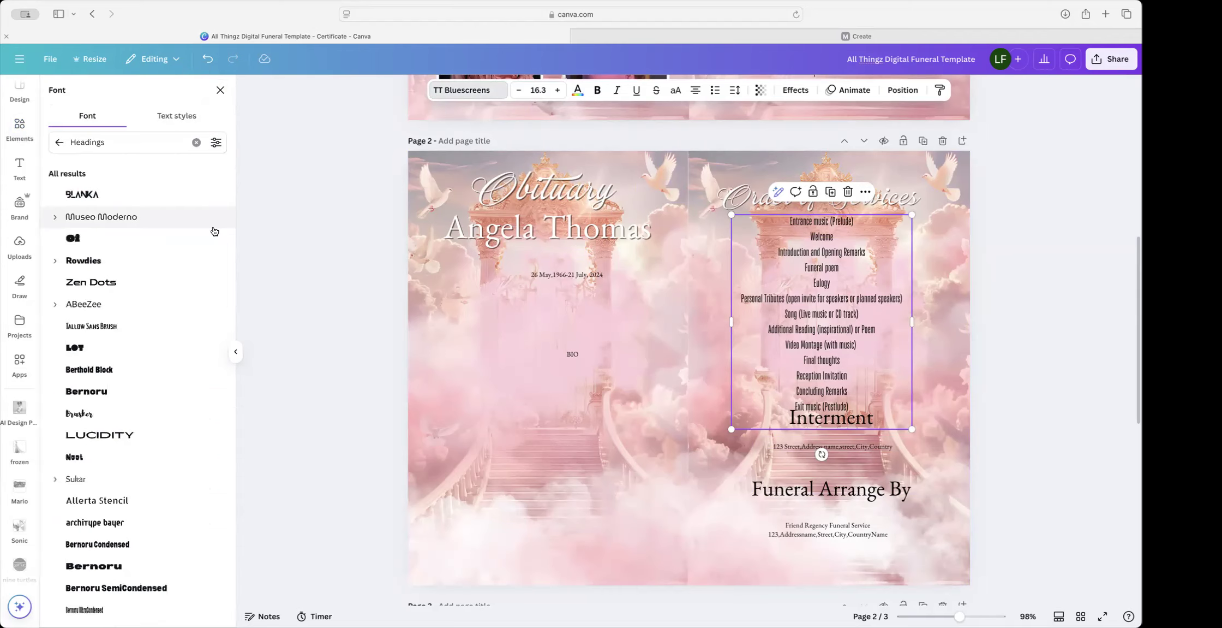
{"action": "left_click", "coordinate": [59, 142]}
{"action": "scroll", "coordinate": [198, 172], "scroll_direction": "right", "scroll_amount": 3}
{"action": "scroll", "coordinate": [198, 172], "scroll_direction": "down", "scroll_amount": 1}
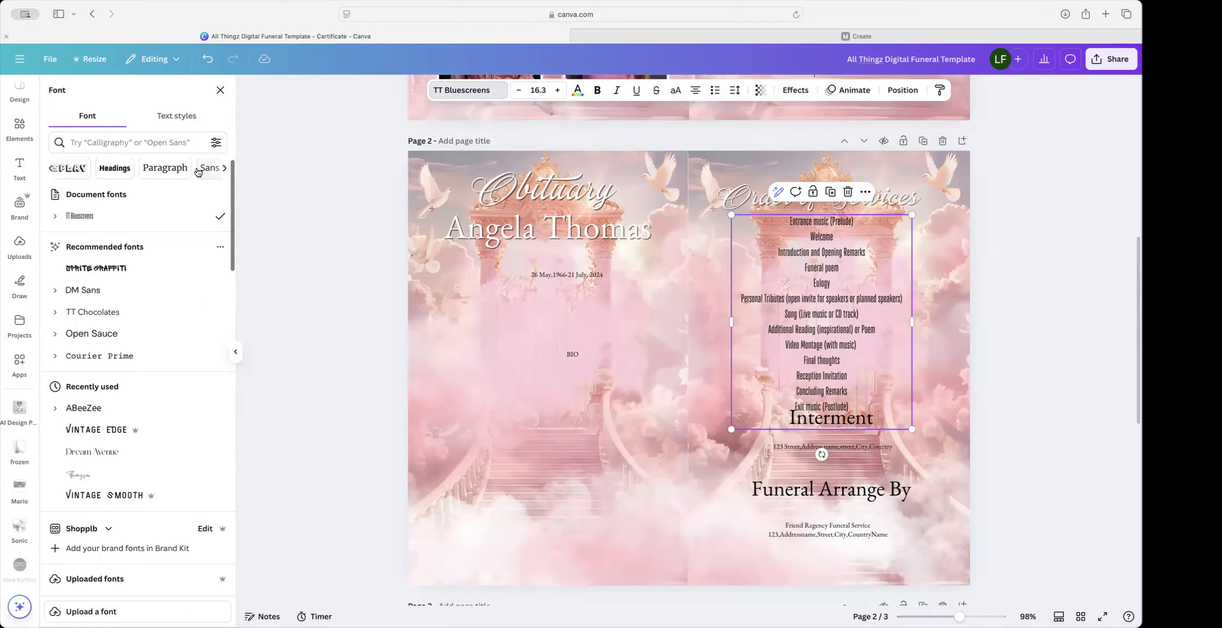
{"action": "left_click", "coordinate": [224, 168]}
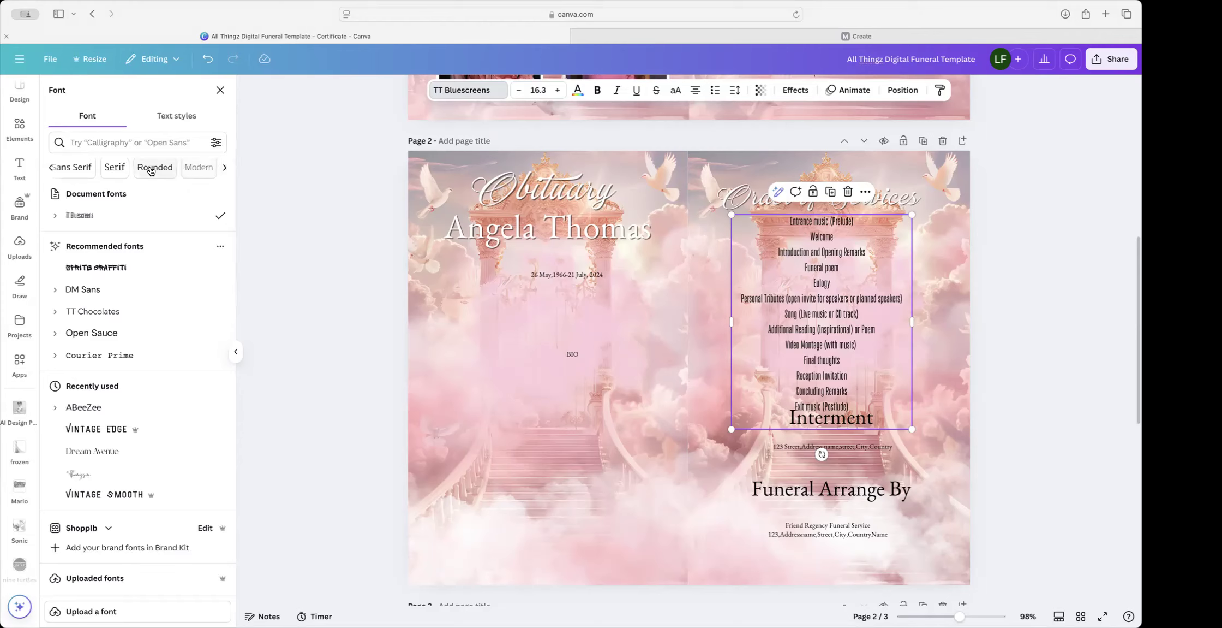
{"action": "left_click", "coordinate": [127, 171]}
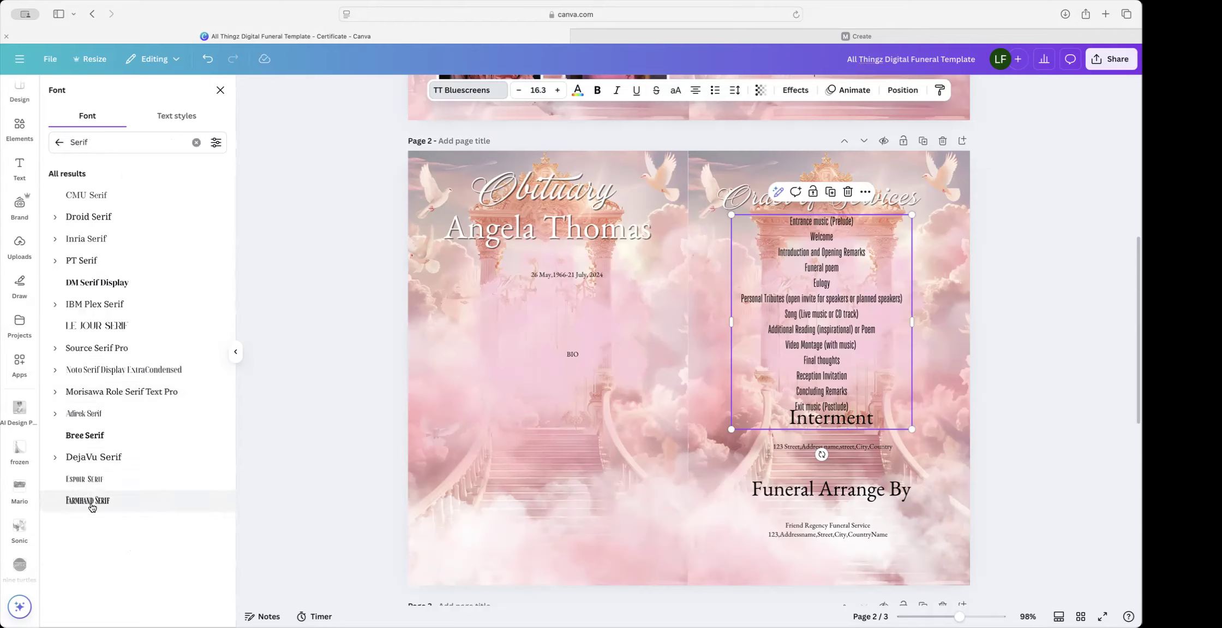
{"action": "left_click", "coordinate": [87, 479]}
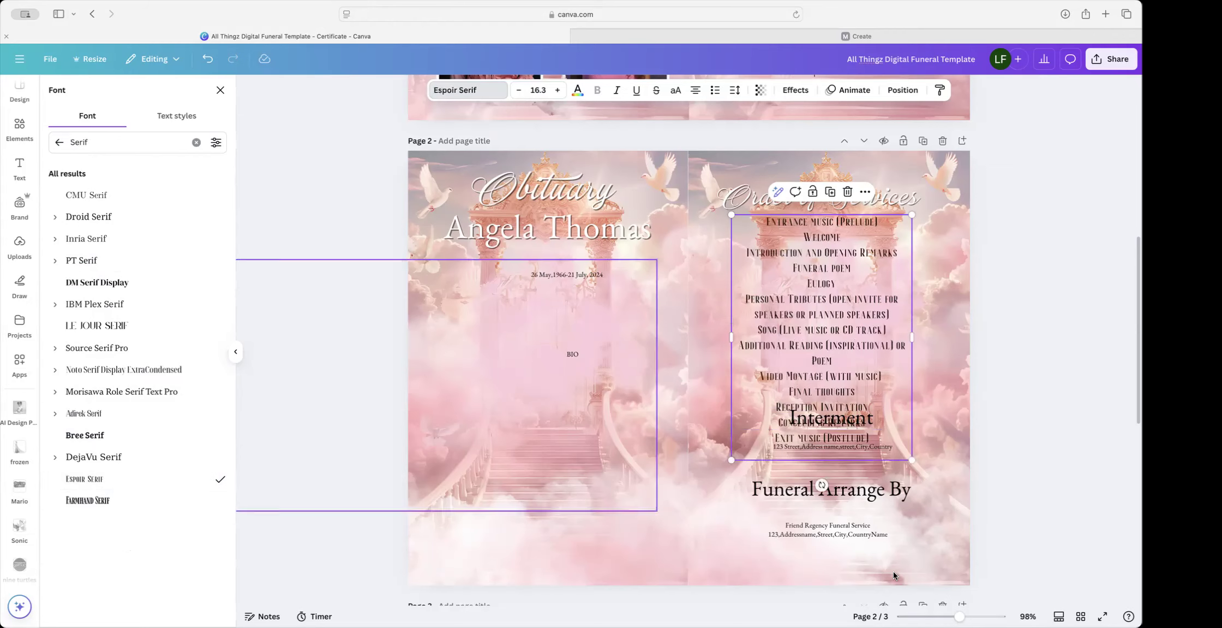
Step: Resize and widen the list box, switch it to DM Serif Display, and centre it
{"action": "left_click_drag", "start_coordinate": [912, 460], "coordinate": [876, 410]}
{"action": "left_click_drag", "start_coordinate": [826, 366], "coordinate": [846, 365]}
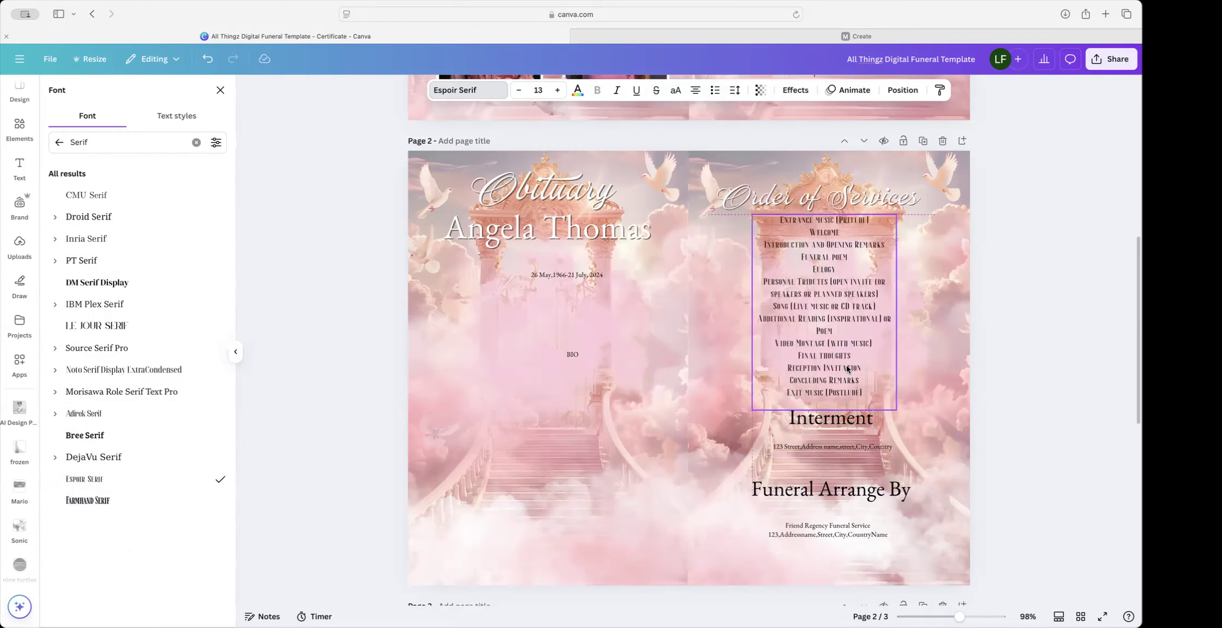
{"action": "left_click_drag", "start_coordinate": [896, 310], "coordinate": [946, 309]}
{"action": "mouse_move", "coordinate": [858, 304]}
{"action": "left_mouse_down"}
{"action": "mouse_move", "coordinate": [844, 307]}
{"action": "mouse_move", "coordinate": [854, 307]}
{"action": "left_mouse_up"}
{"action": "left_click", "coordinate": [86, 289]}
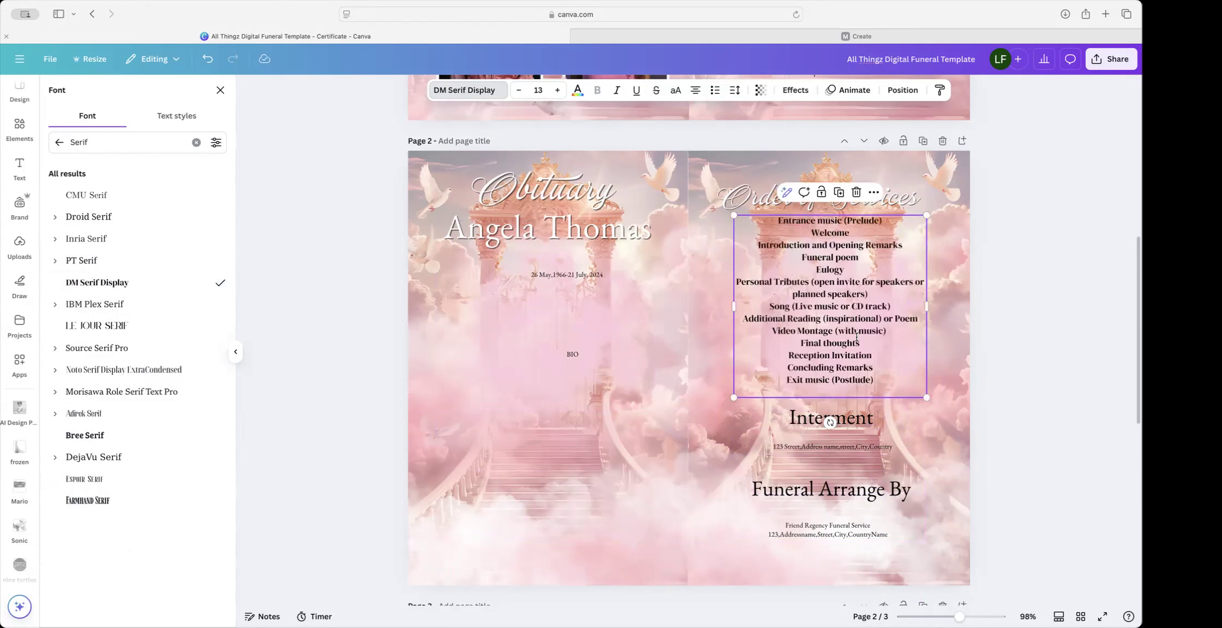
{"action": "left_click_drag", "start_coordinate": [846, 330], "coordinate": [838, 329]}
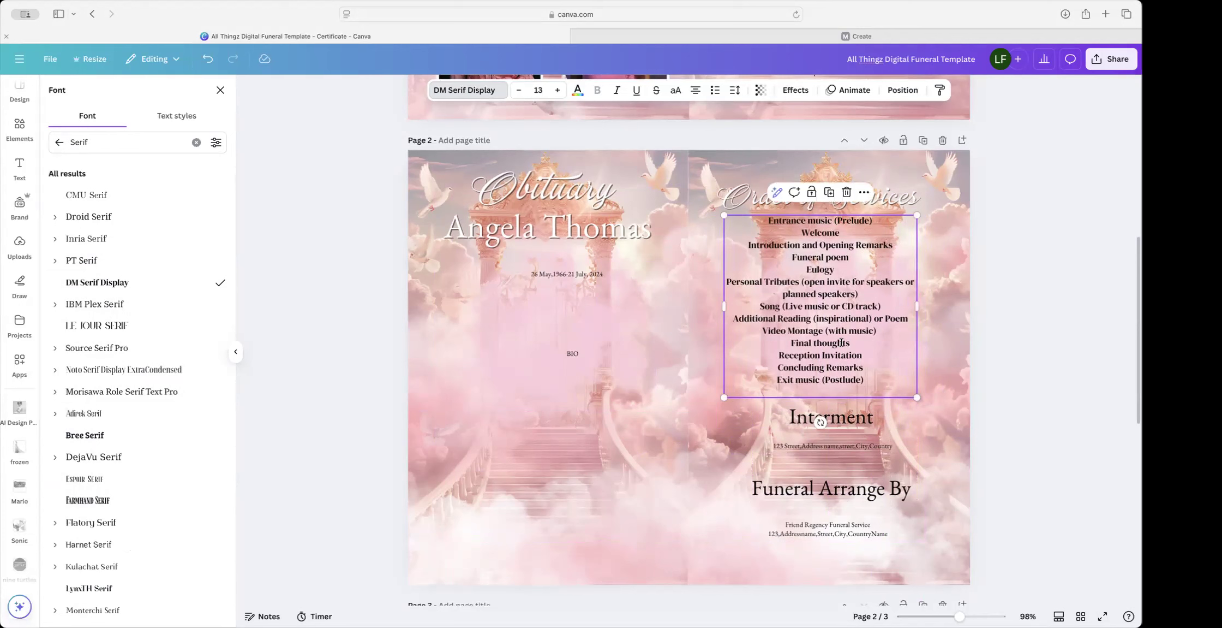
Step: Enlarge the Interment heading and widen its box so it fits on one line
{"action": "left_click", "coordinate": [830, 417]}
{"action": "left_click", "coordinate": [557, 89]}
{"action": "left_click", "coordinate": [557, 90]}
{"action": "left_click", "coordinate": [558, 90]}
{"action": "left_click", "coordinate": [558, 89]}
{"action": "left_click", "coordinate": [557, 89]}
{"action": "left_click", "coordinate": [558, 89]}
{"action": "left_click", "coordinate": [557, 89]}
{"action": "mouse_move", "coordinate": [879, 429]}
{"action": "left_mouse_down"}
{"action": "mouse_move", "coordinate": [922, 431]}
{"action": "mouse_move", "coordinate": [886, 420]}
{"action": "left_mouse_up"}
{"action": "left_click", "coordinate": [885, 440]}
{"action": "left_click", "coordinate": [918, 437]}
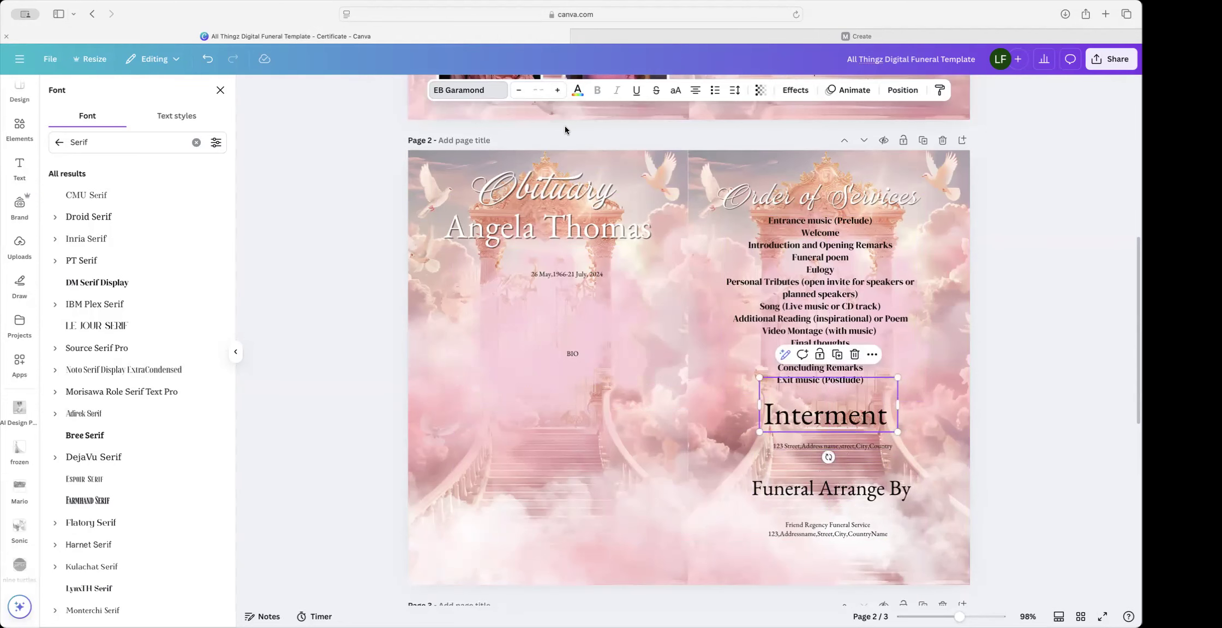
Step: Copy the script Order of Services title near Interment and change its text to Interment
{"action": "left_click", "coordinate": [846, 196]}
{"action": "left_click_drag", "start_coordinate": [830, 232], "coordinate": [817, 421]}
{"action": "double_click", "coordinate": [817, 421]}
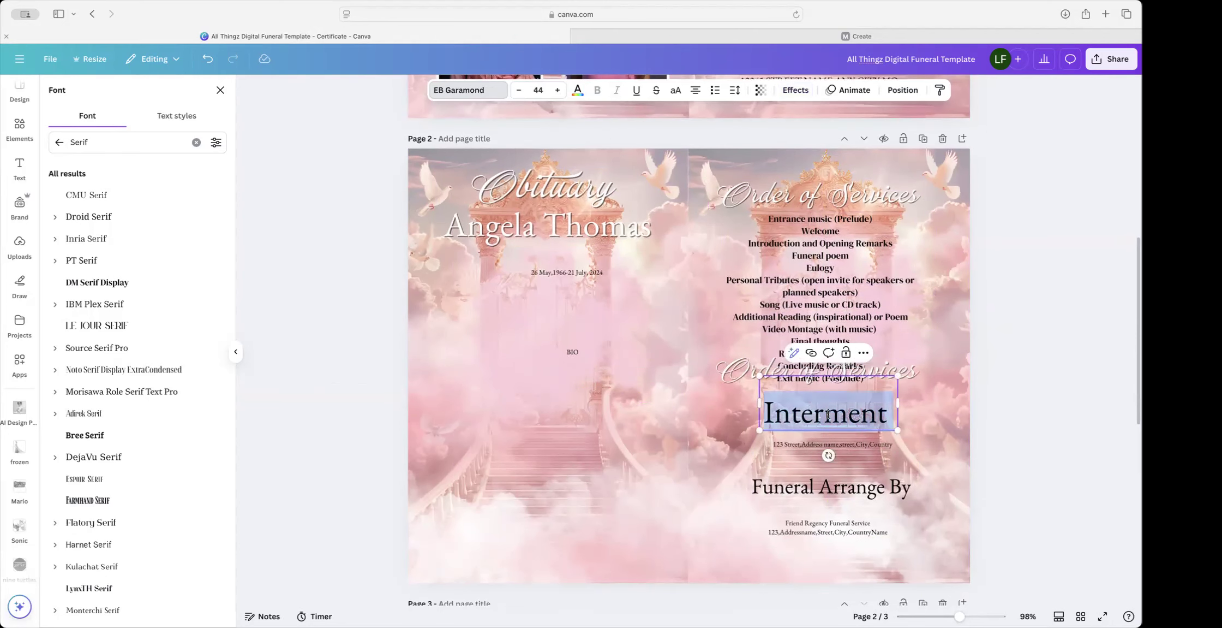
{"action": "left_click", "coordinate": [852, 380]}
{"action": "left_click", "coordinate": [843, 377]}
{"action": "double_click", "coordinate": [728, 367]}
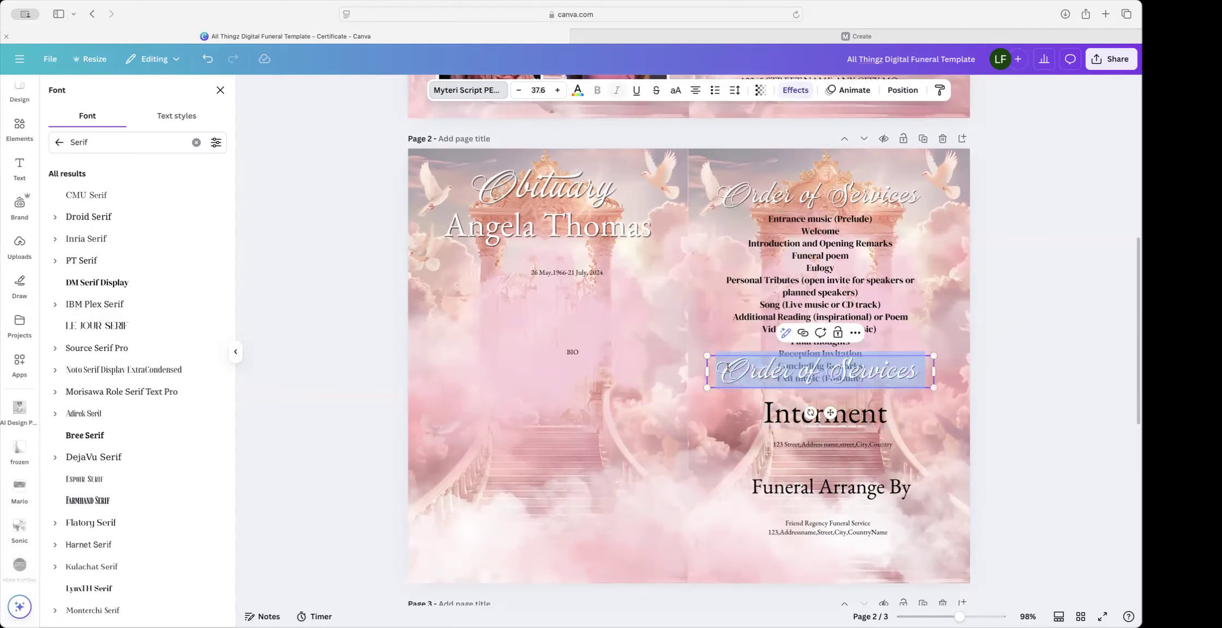
{"action": "key", "text": "super+v"}
Step: Delete the plain Interment heading and size and place the script Interment below the service list
{"action": "left_click", "coordinate": [840, 413]}
{"action": "left_click", "coordinate": [844, 413]}
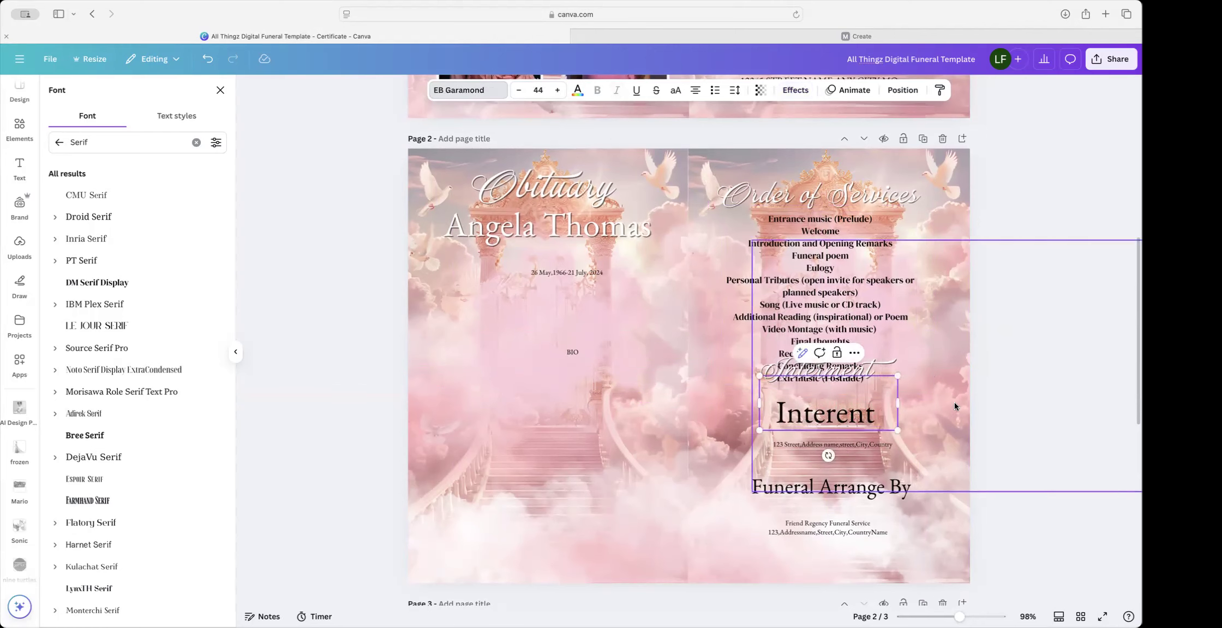
{"action": "key", "text": "Escape"}
{"action": "key", "text": "Delete"}
{"action": "left_click_drag", "start_coordinate": [860, 366], "coordinate": [859, 415]}
{"action": "left_click_drag", "start_coordinate": [933, 422], "coordinate": [946, 401]}
{"action": "left_click_drag", "start_coordinate": [882, 424], "coordinate": [879, 421]}
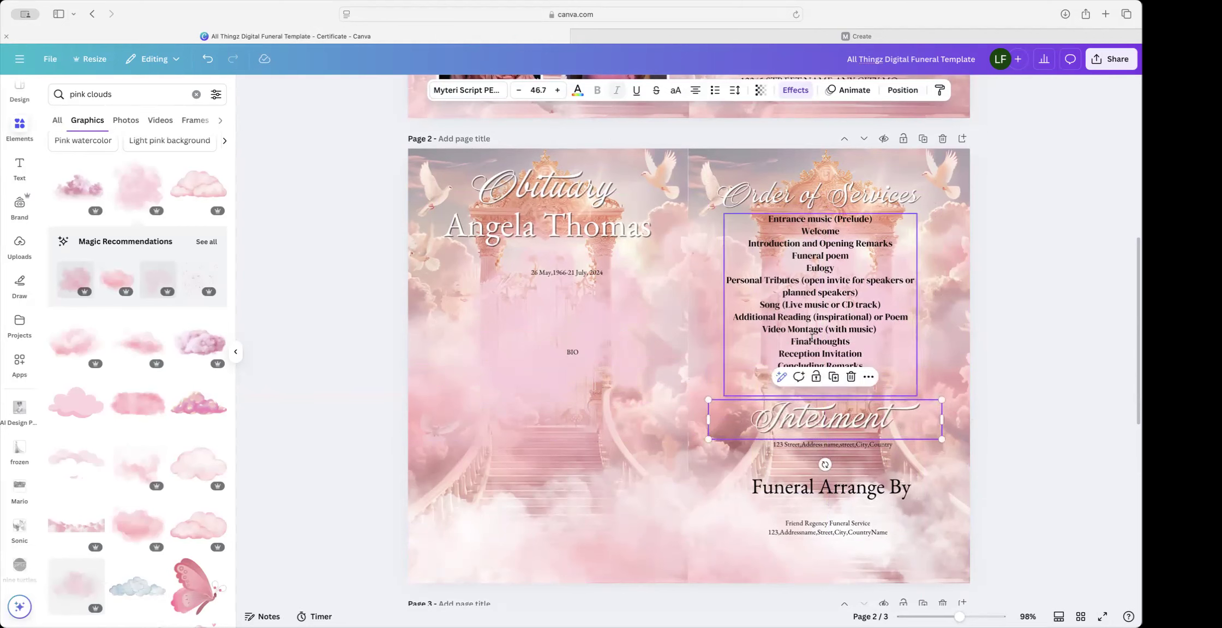
Step: Duplicate the script Interment heading and place the copy beside Funeral Arrange By
{"action": "mouse_move", "coordinate": [816, 486]}
{"action": "left_mouse_down"}
{"action": "mouse_move", "coordinate": [816, 501]}
{"action": "mouse_move", "coordinate": [816, 490]}
{"action": "left_mouse_up"}
{"action": "left_click", "coordinate": [847, 431]}
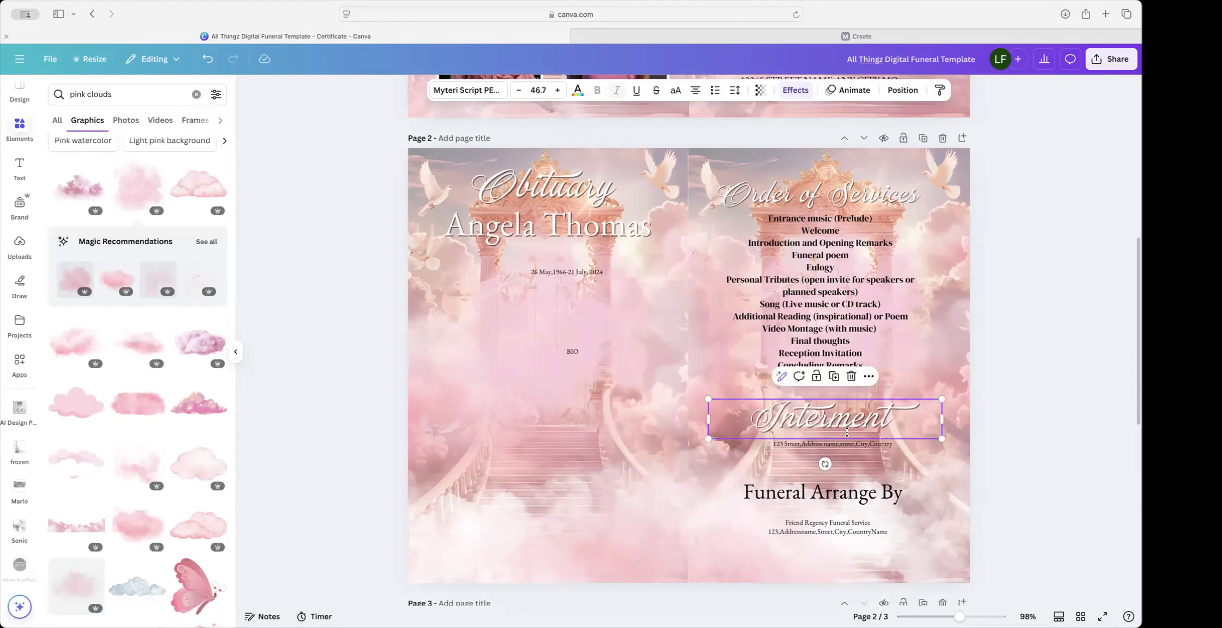
{"action": "left_click", "coordinate": [834, 376]}
{"action": "left_click_drag", "start_coordinate": [817, 440], "coordinate": [708, 470]}
{"action": "double_click", "coordinate": [853, 491]}
{"action": "triple_click", "coordinate": [853, 491]}
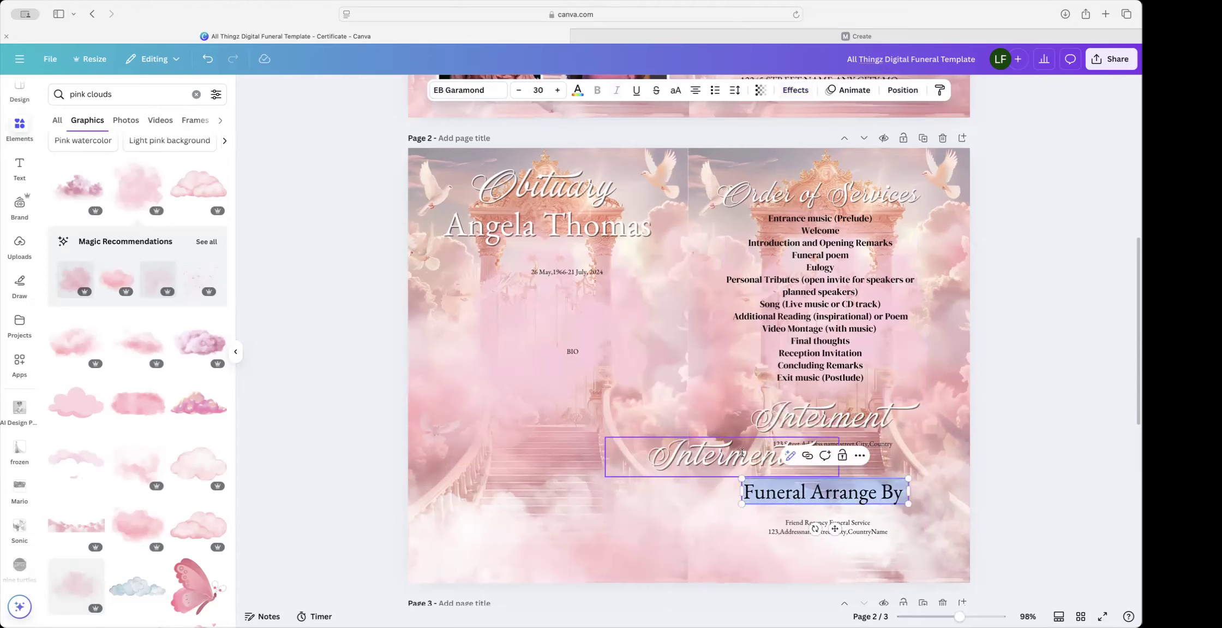
Step: Change the copy's text to Funeral Arrange By, fit it at size 32.4, and replace the old serif heading
{"action": "left_click", "coordinate": [830, 417]}
{"action": "double_click", "coordinate": [830, 417]}
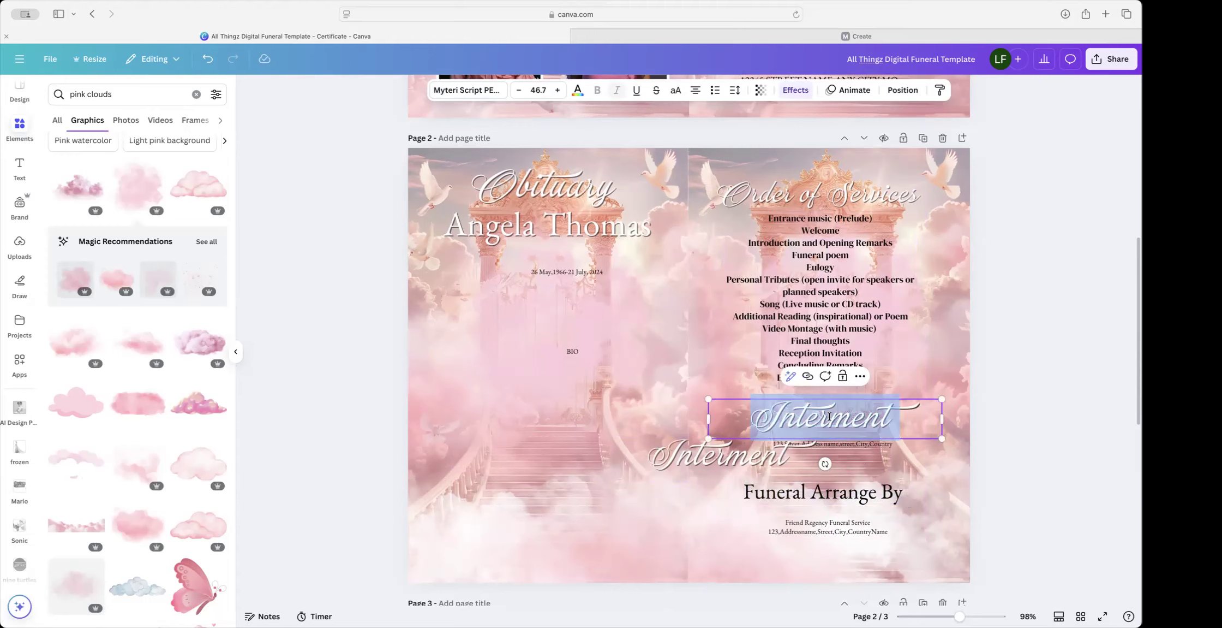
{"action": "left_click", "coordinate": [734, 453]}
{"action": "double_click", "coordinate": [727, 456]}
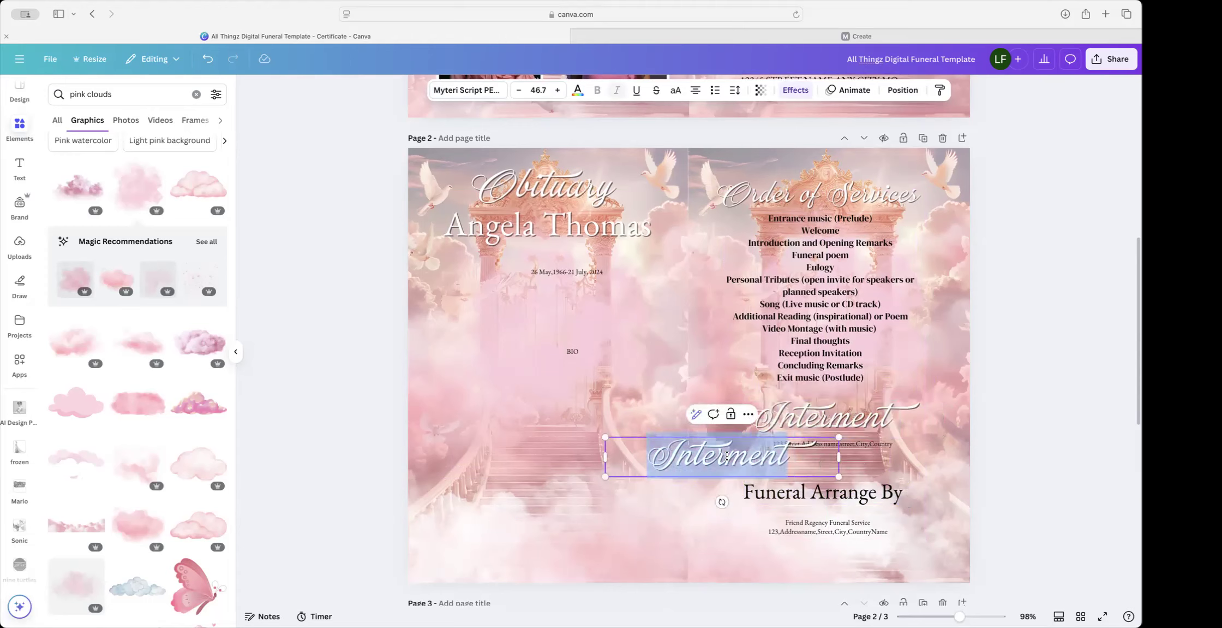
{"action": "key", "text": "super+v"}
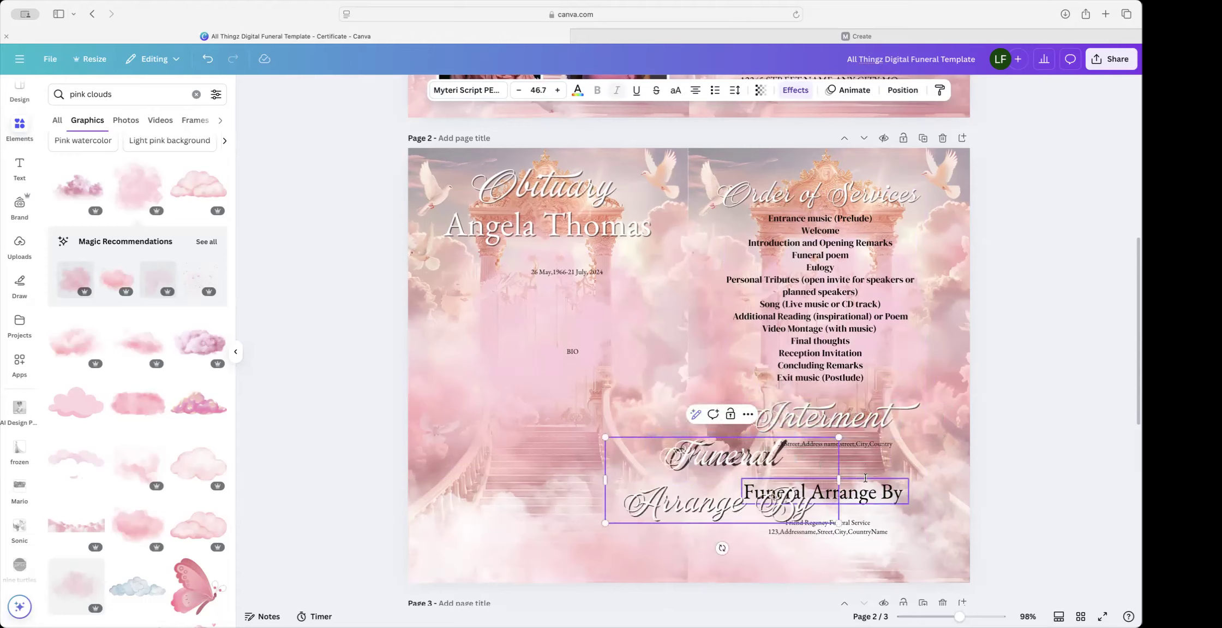
{"action": "left_click_drag", "start_coordinate": [838, 524], "coordinate": [880, 467]}
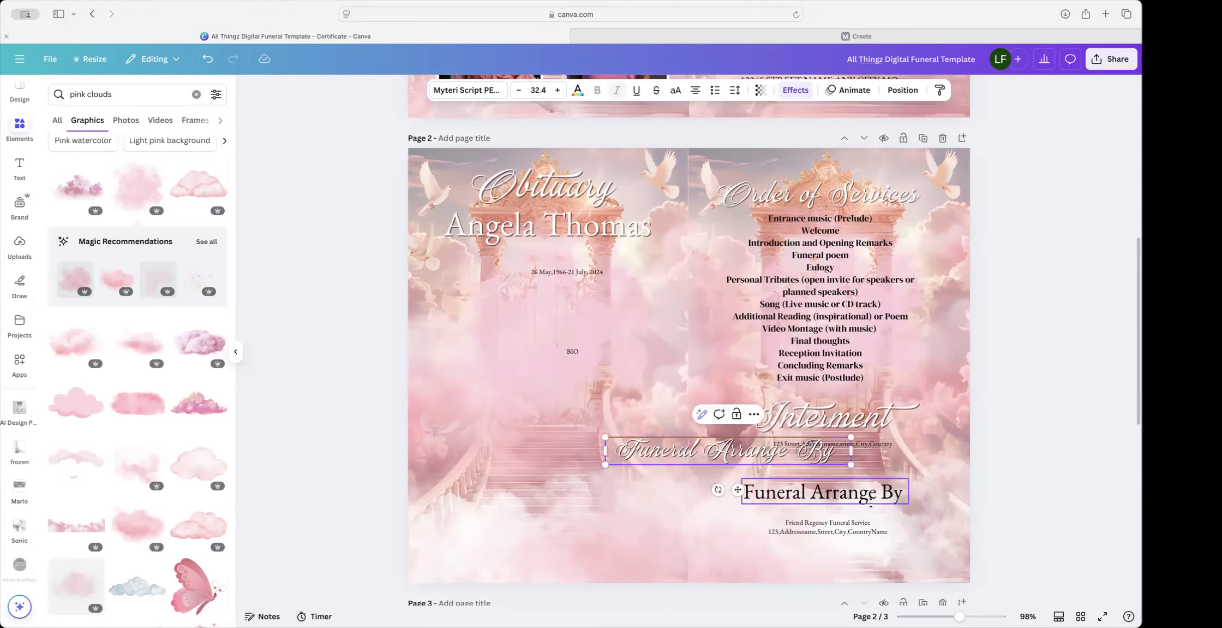
{"action": "left_click", "coordinate": [851, 493]}
{"action": "key", "text": "BackSpace"}
{"action": "left_click_drag", "start_coordinate": [745, 460], "coordinate": [844, 508]}
{"action": "scroll", "coordinate": [872, 501], "scroll_direction": "up", "scroll_amount": 1}
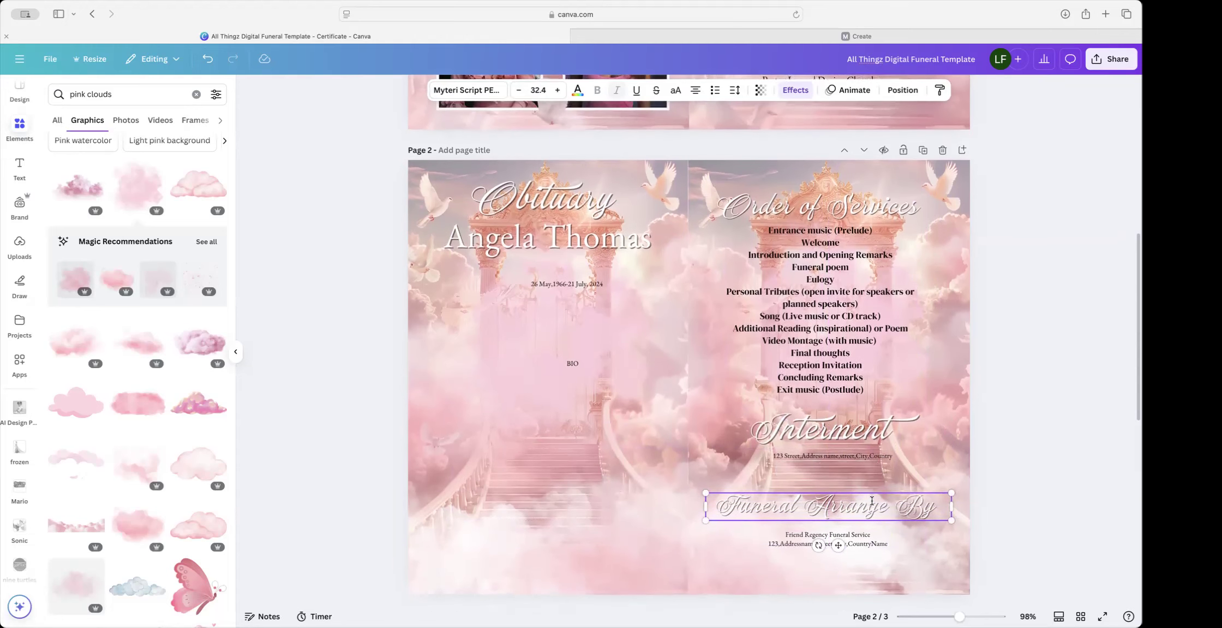
Step: Set the service list in DejaVu Serif, shrink it slightly and centre it under its heading
{"action": "left_click", "coordinate": [822, 431]}
{"action": "left_click", "coordinate": [807, 323]}
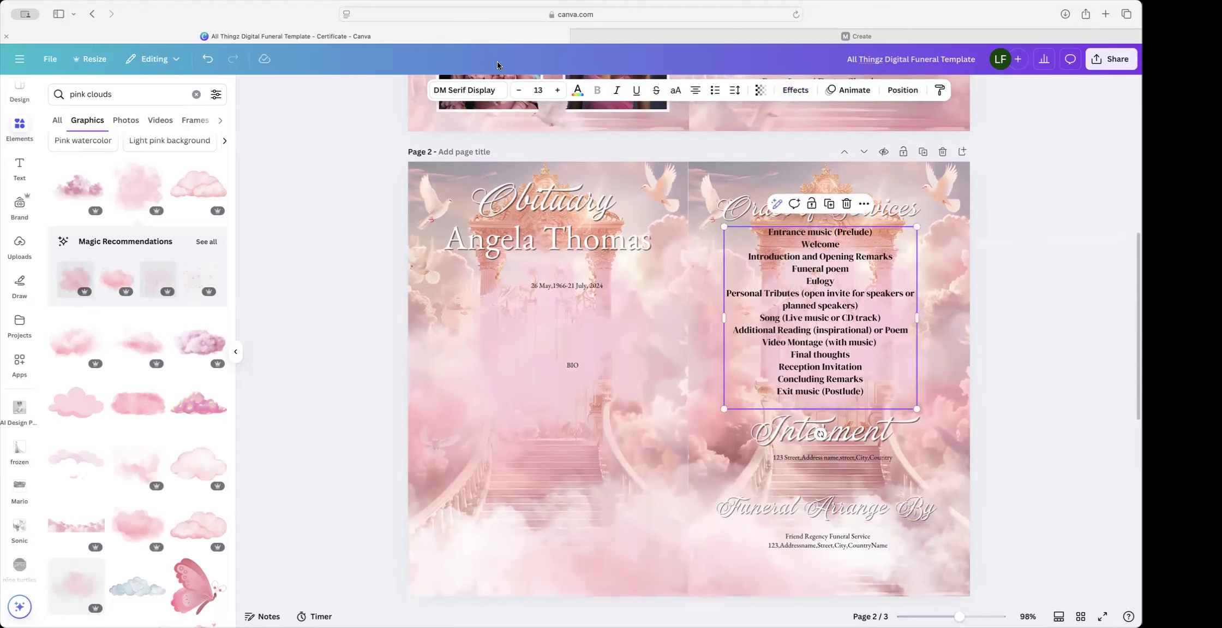
{"action": "left_click", "coordinate": [480, 93]}
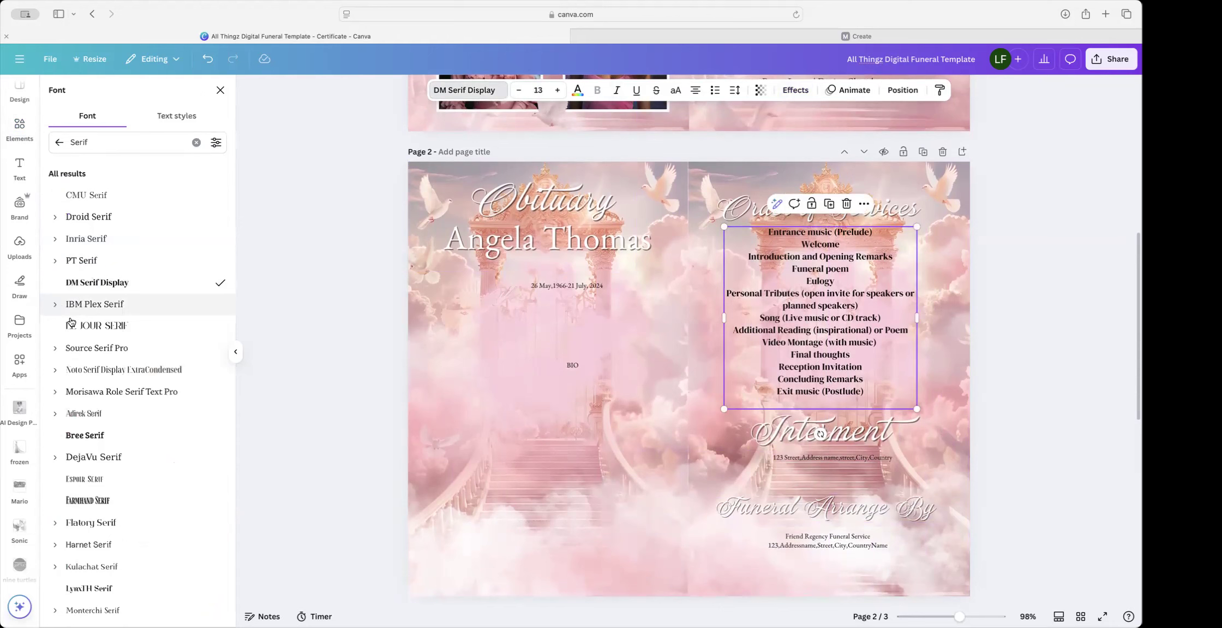
{"action": "left_click", "coordinate": [83, 349]}
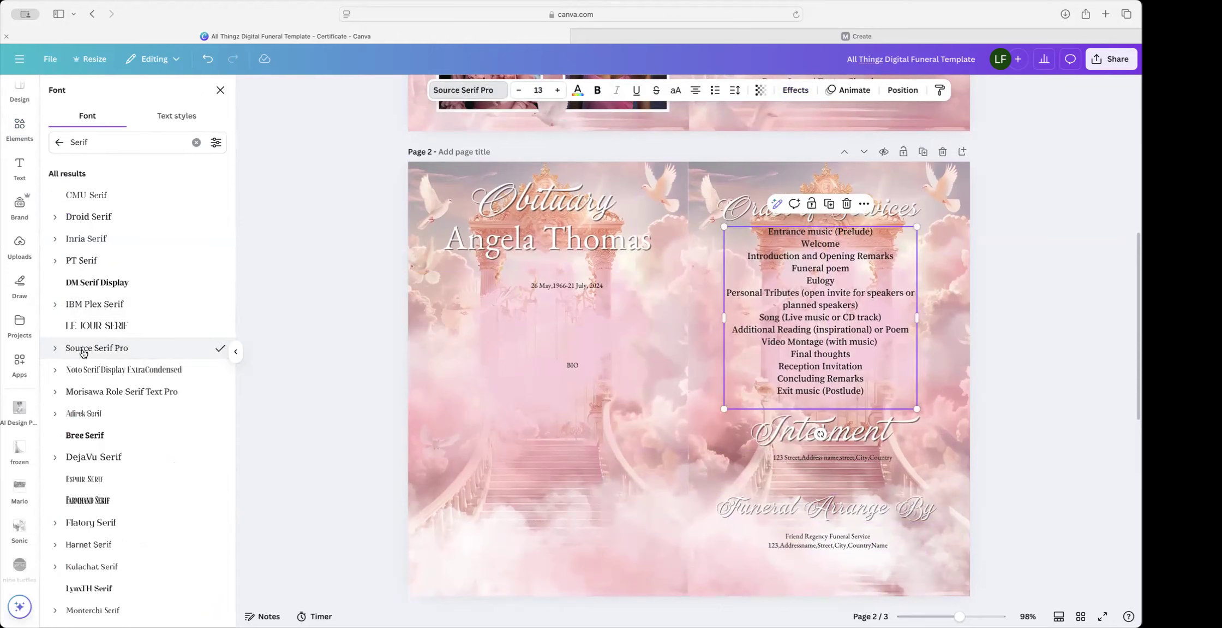
{"action": "left_click", "coordinate": [102, 460]}
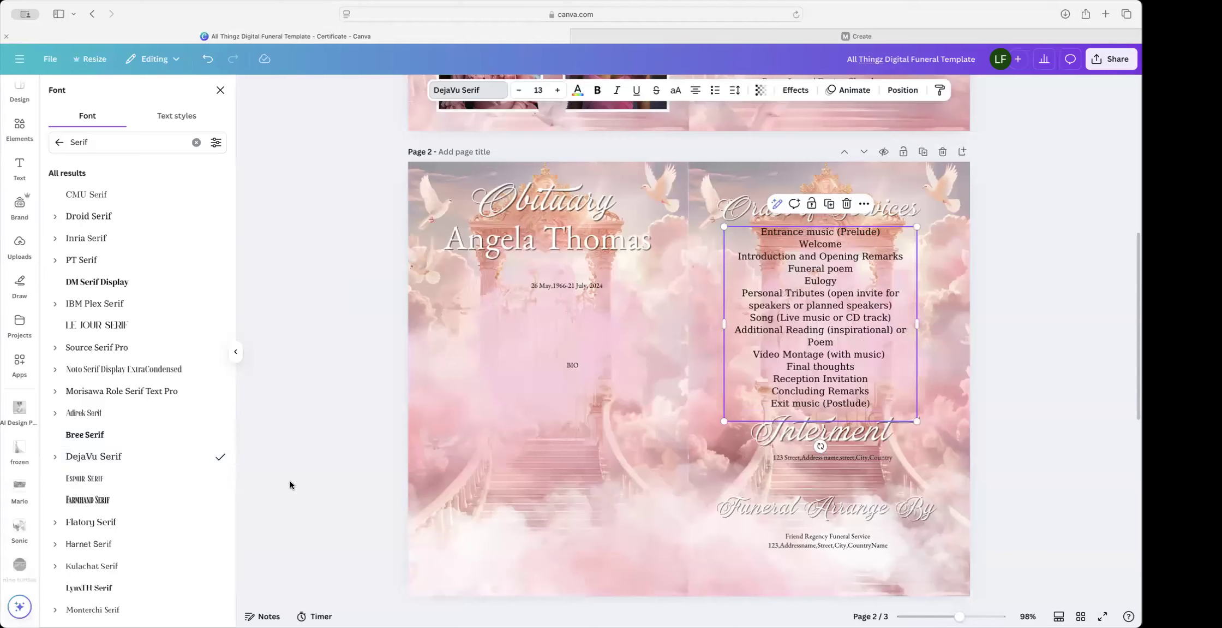
{"action": "left_click_drag", "start_coordinate": [919, 417], "coordinate": [893, 396]}
{"action": "left_click_drag", "start_coordinate": [831, 361], "coordinate": [853, 371]}
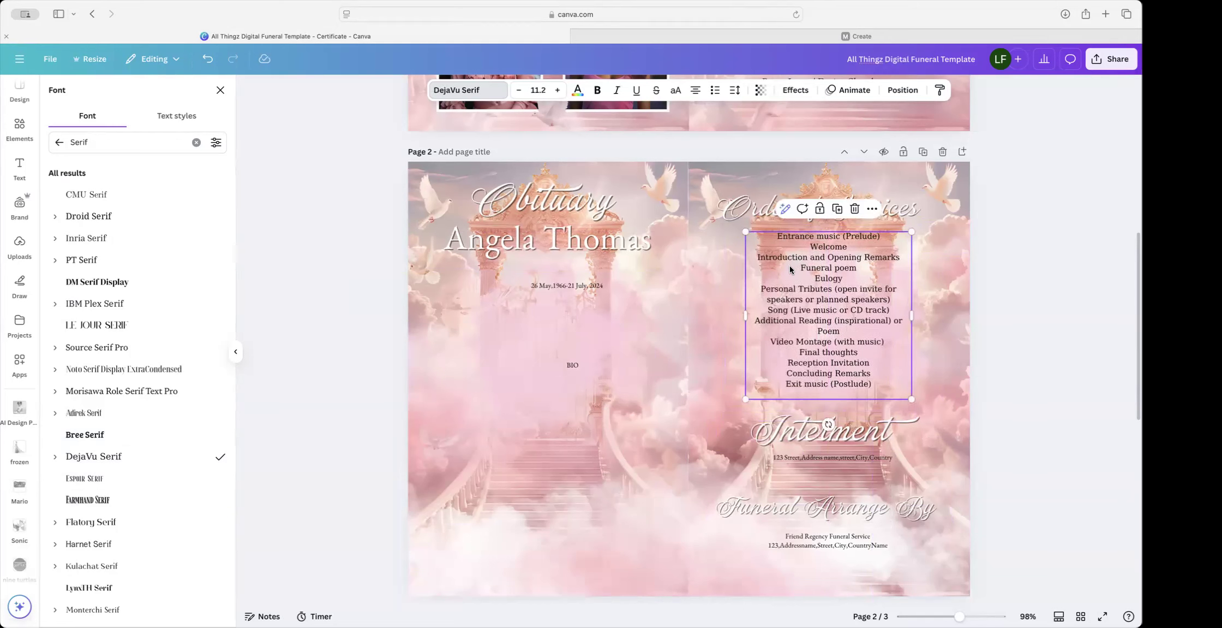
Step: Remove the list's bullet formatting, then resize it to size 11.5 and recentre it
{"action": "left_click", "coordinate": [714, 91]}
{"action": "left_click", "coordinate": [713, 92]}
{"action": "left_click", "coordinate": [714, 92]}
{"action": "left_click", "coordinate": [713, 92]}
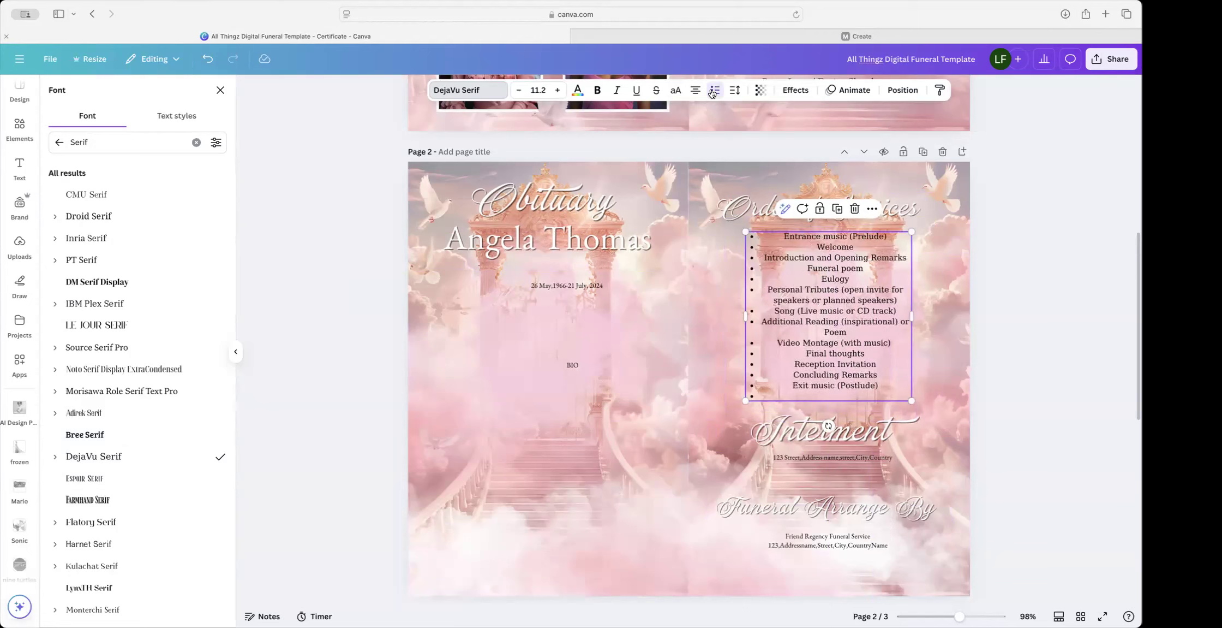
{"action": "left_click", "coordinate": [714, 91]}
{"action": "left_click", "coordinate": [713, 92]}
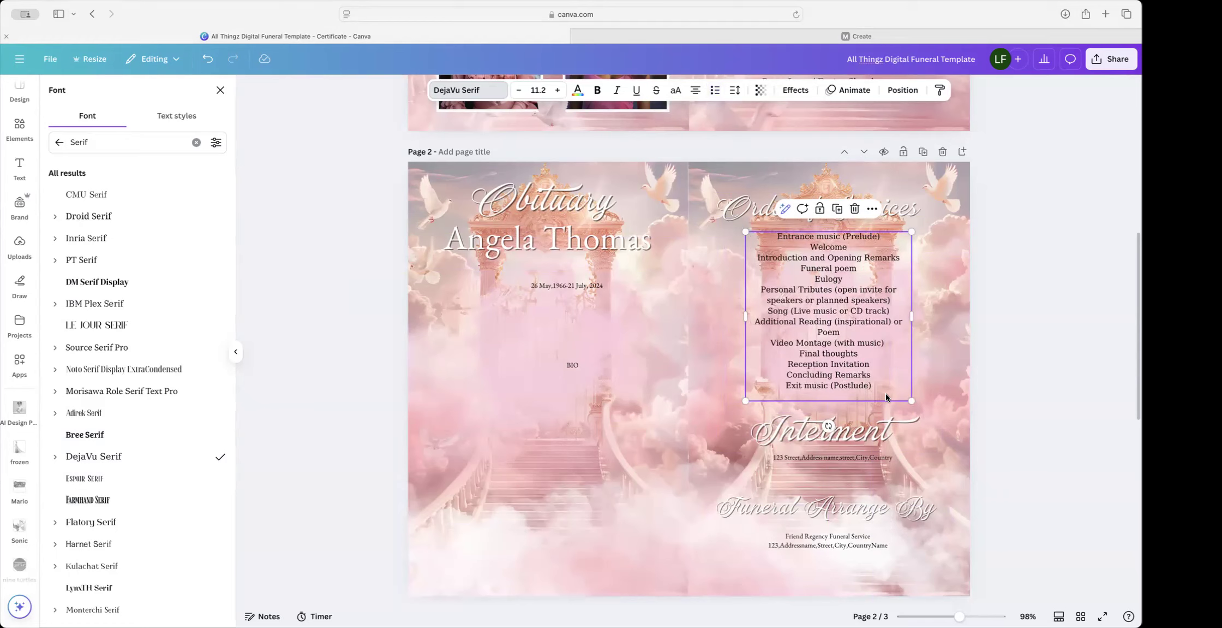
{"action": "left_click_drag", "start_coordinate": [912, 399], "coordinate": [917, 406]}
{"action": "left_click_drag", "start_coordinate": [829, 347], "coordinate": [825, 346]}
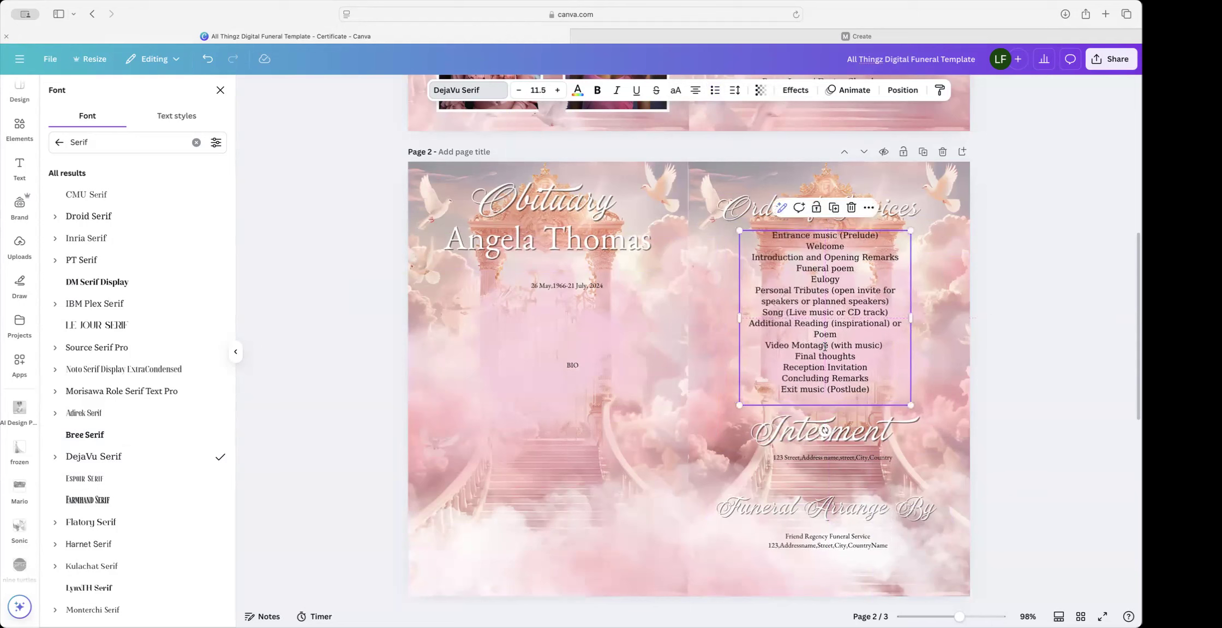
{"action": "left_click", "coordinate": [1027, 400]}
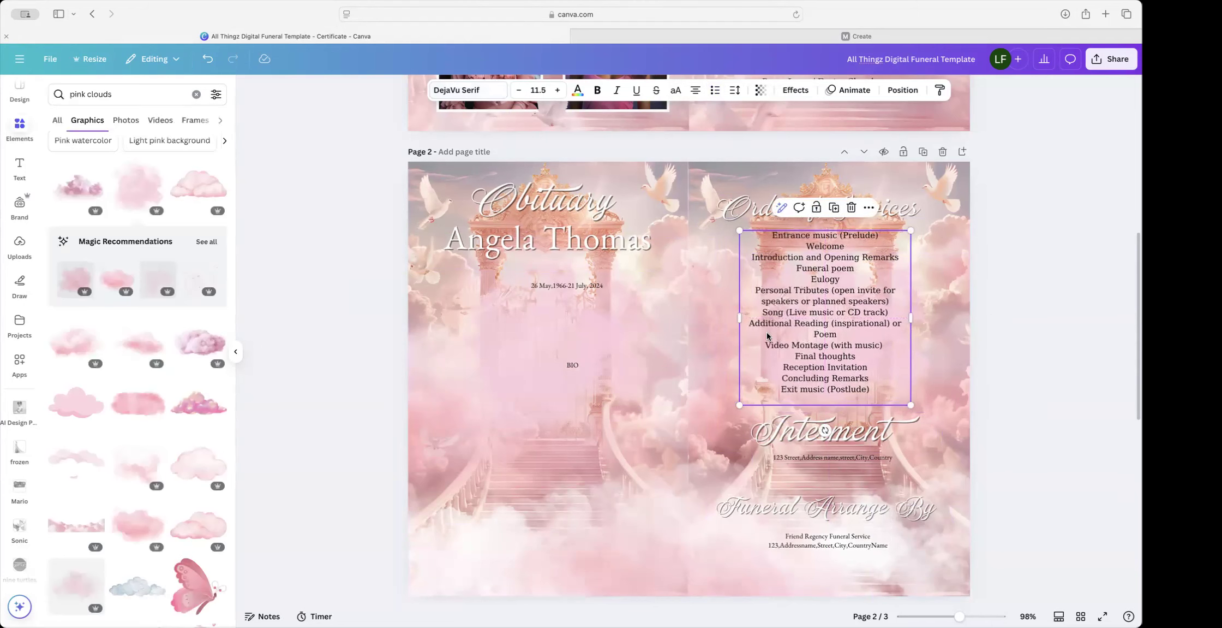
{"action": "left_click", "coordinate": [825, 430]}
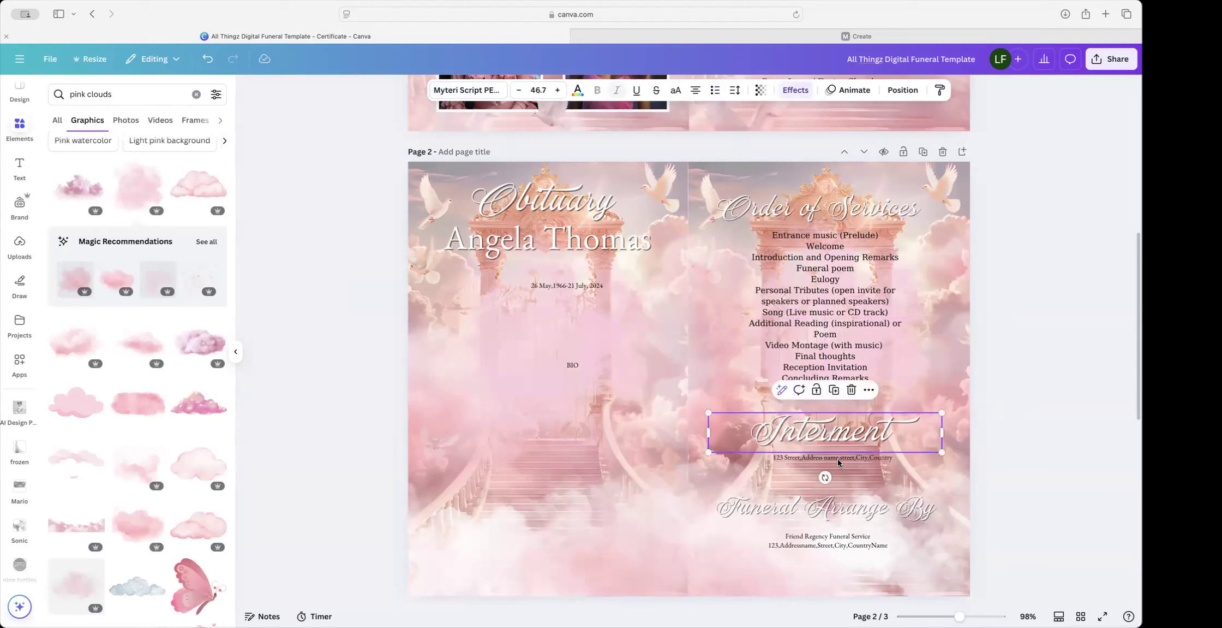
Step: Set the Interment address line in DejaVu Serif and widen it to fit one line
{"action": "left_click", "coordinate": [926, 463]}
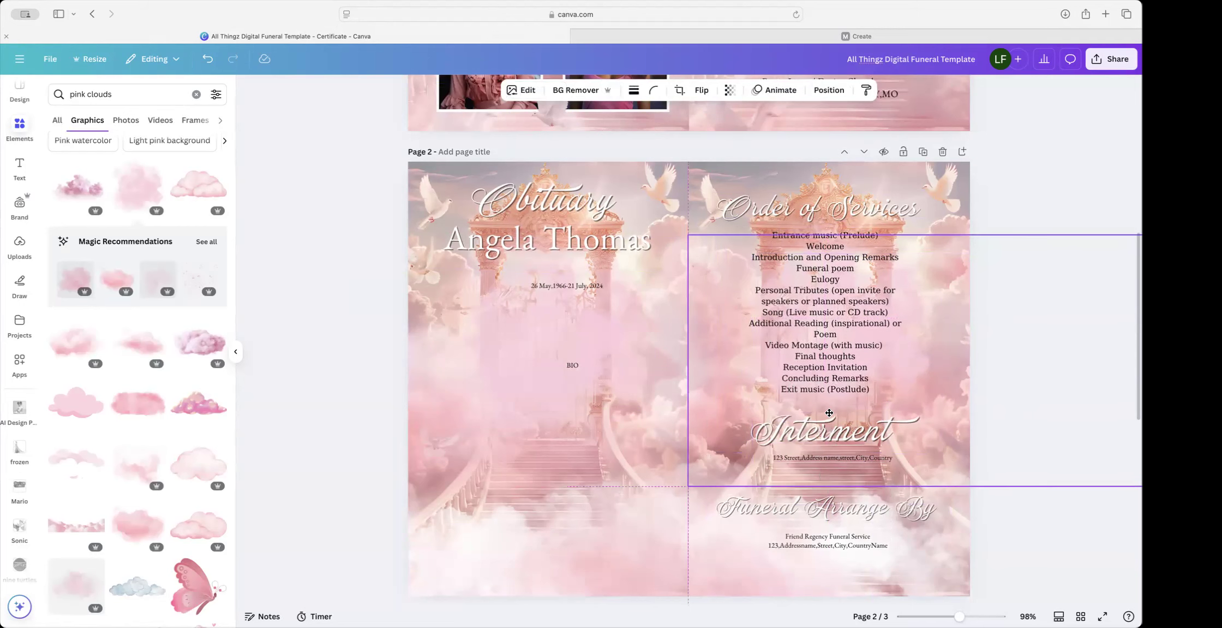
{"action": "left_click", "coordinate": [807, 437]}
{"action": "left_click_drag", "start_coordinate": [787, 426], "coordinate": [636, 381]}
{"action": "left_click", "coordinate": [846, 457]}
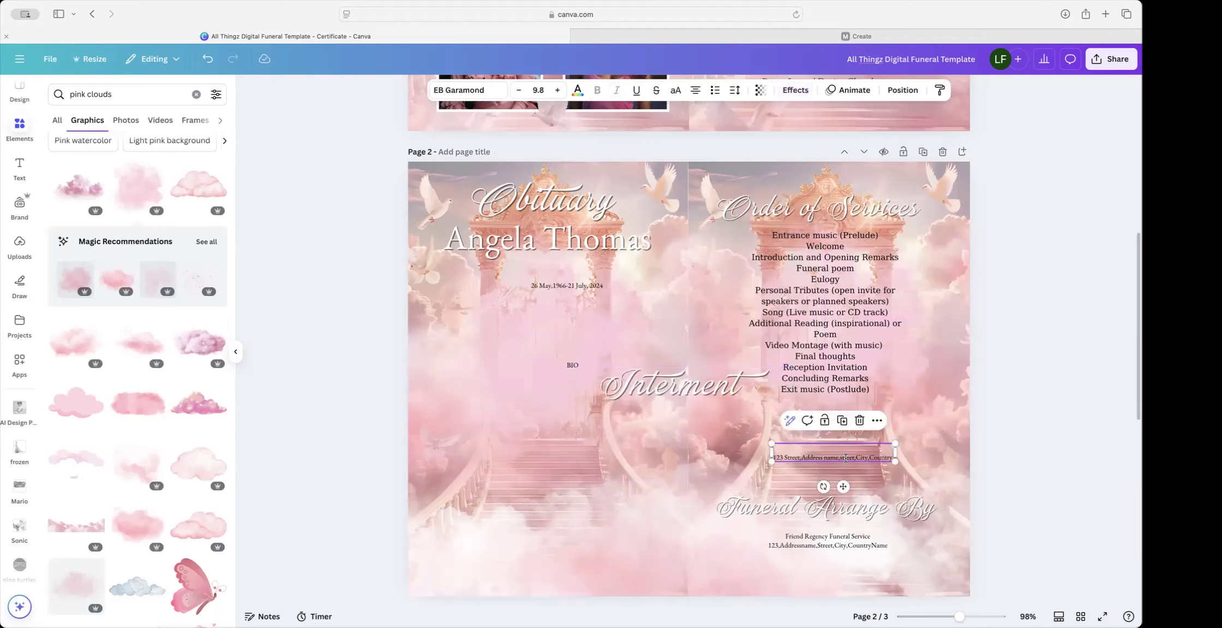
{"action": "left_click", "coordinate": [461, 90]}
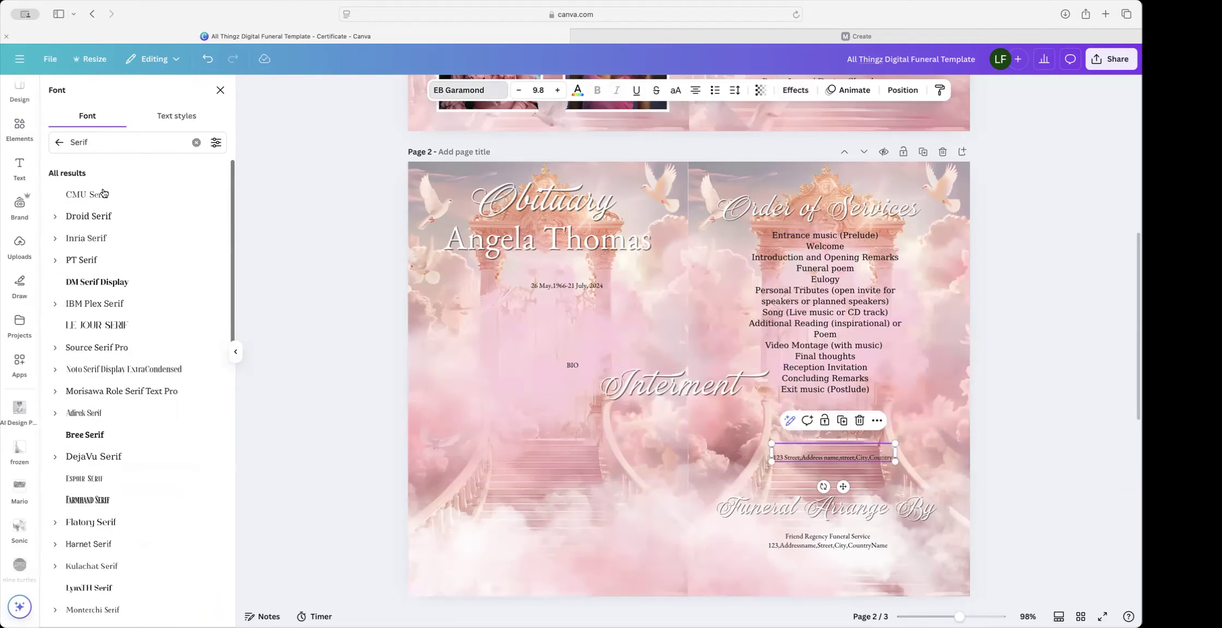
{"action": "left_click", "coordinate": [87, 457]}
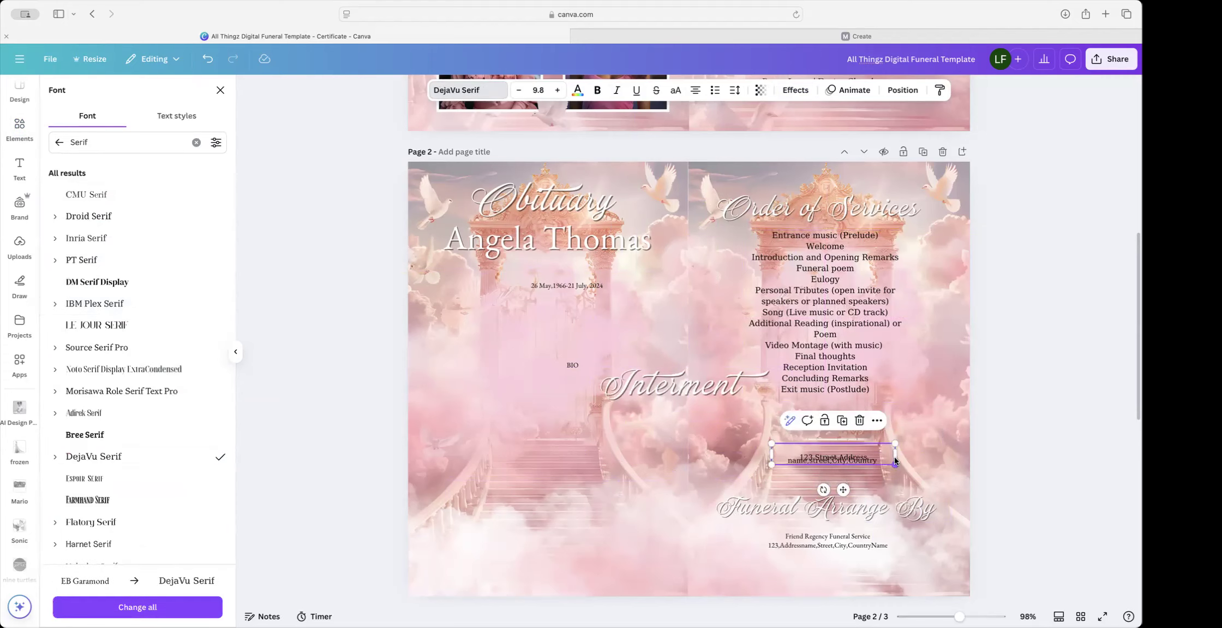
{"action": "left_click_drag", "start_coordinate": [897, 454], "coordinate": [945, 449]}
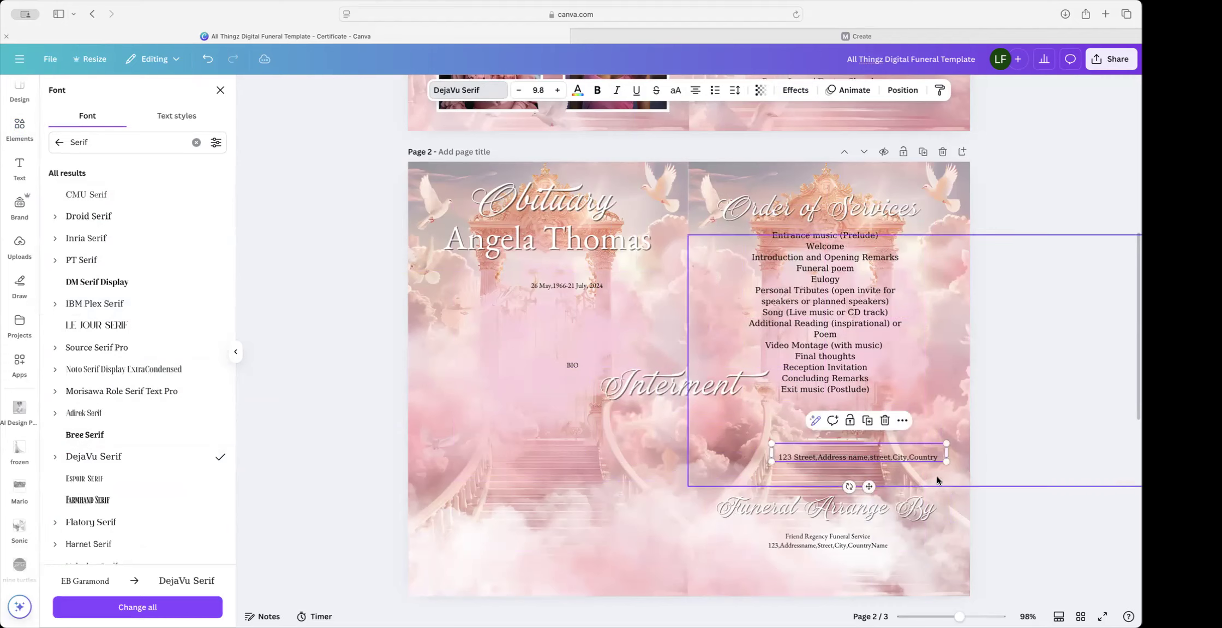
{"action": "left_click_drag", "start_coordinate": [870, 486], "coordinate": [836, 494]}
Step: Switch the Friend Regency Funeral Service details to DejaVu Serif on two centred lines, restoring the Interment heading
{"action": "left_click", "coordinate": [828, 539]}
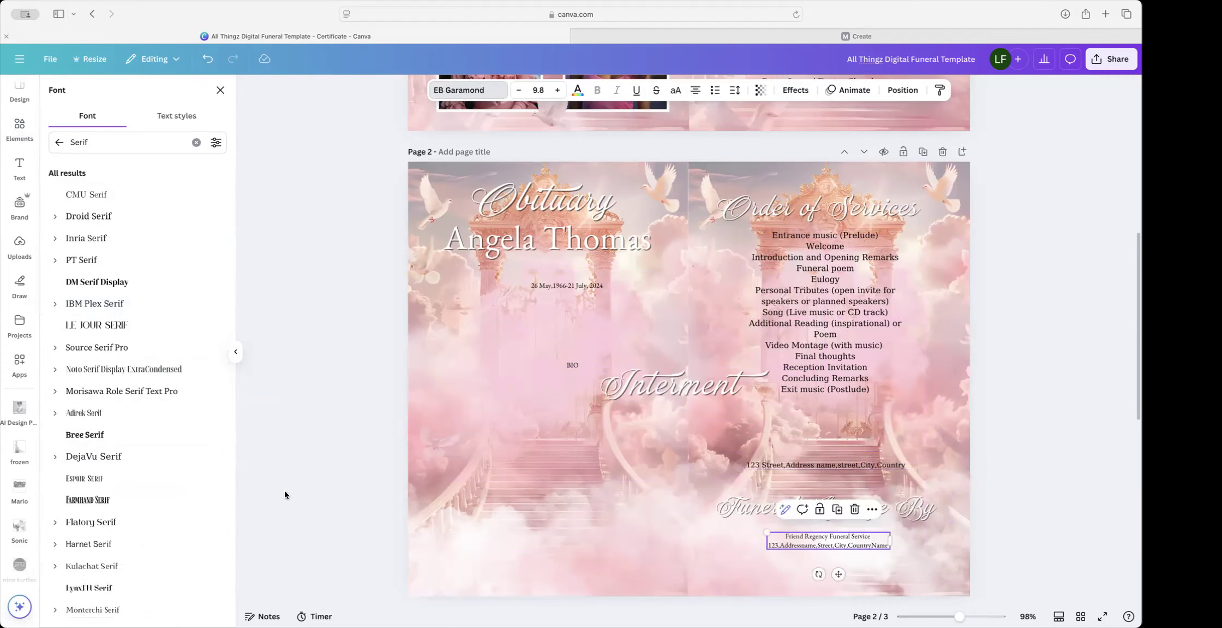
{"action": "left_click", "coordinate": [135, 464]}
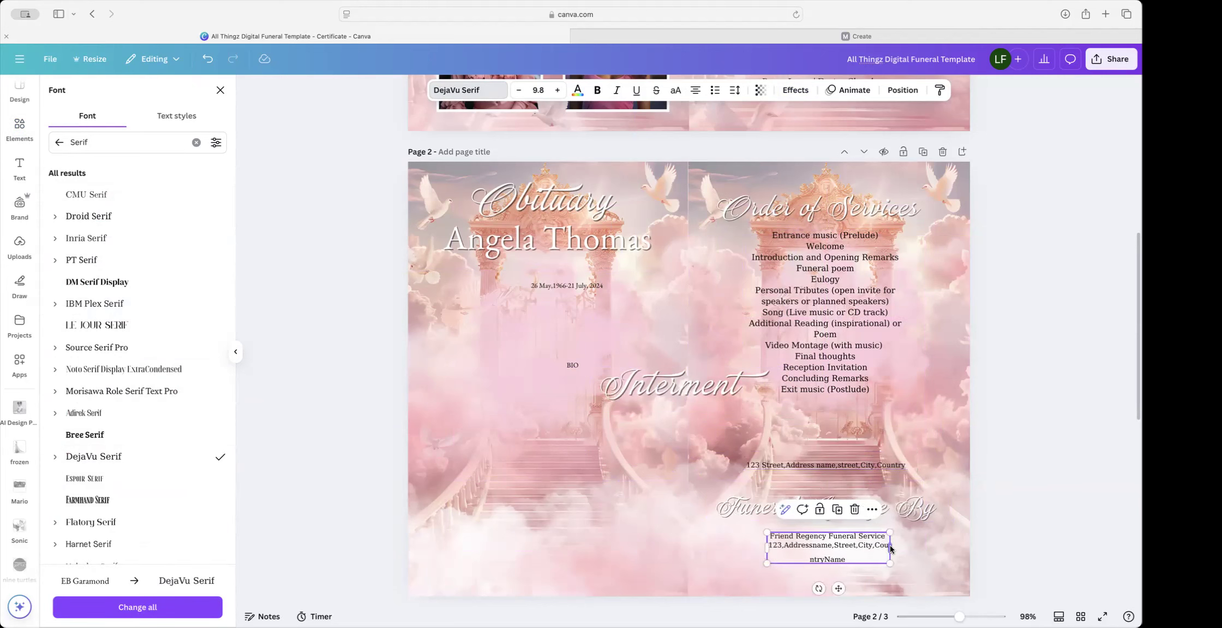
{"action": "left_click_drag", "start_coordinate": [902, 549], "coordinate": [942, 549]}
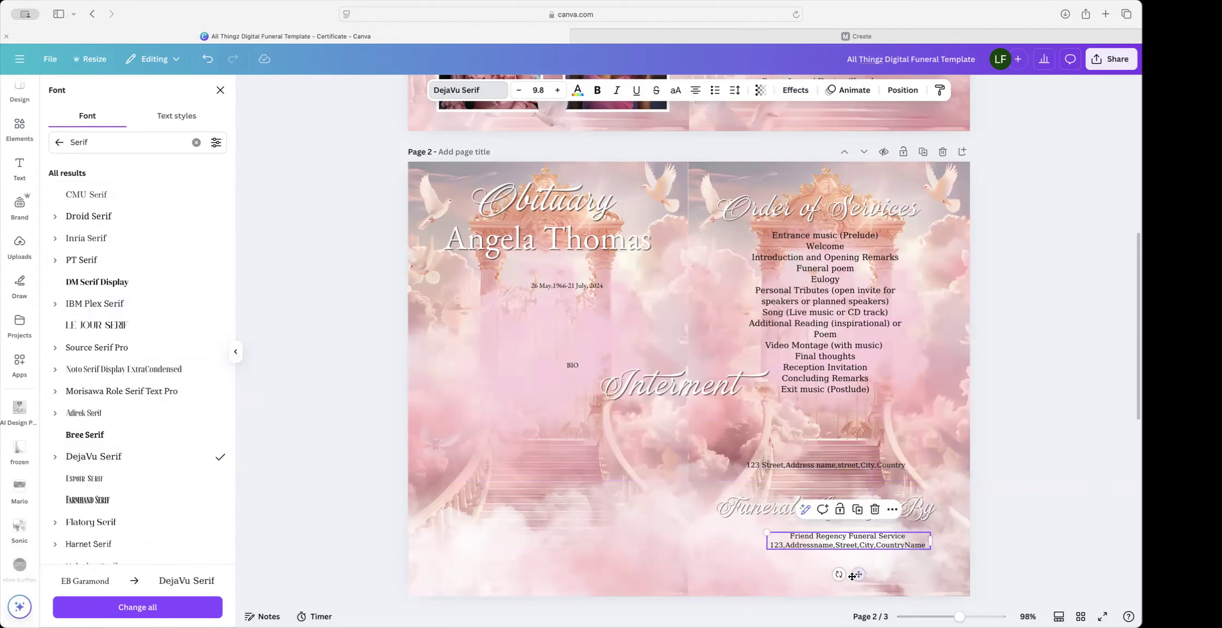
{"action": "left_click_drag", "start_coordinate": [860, 574], "coordinate": [843, 574]}
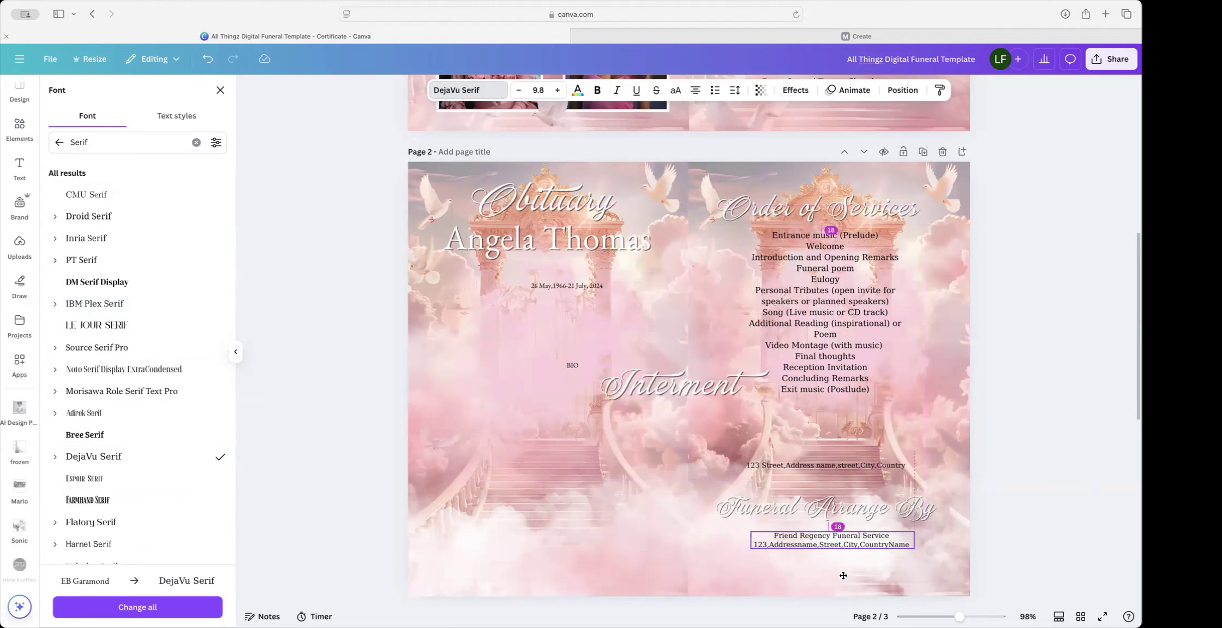
{"action": "left_click", "coordinate": [709, 400]}
{"action": "left_click_drag", "start_coordinate": [708, 400], "coordinate": [829, 438]}
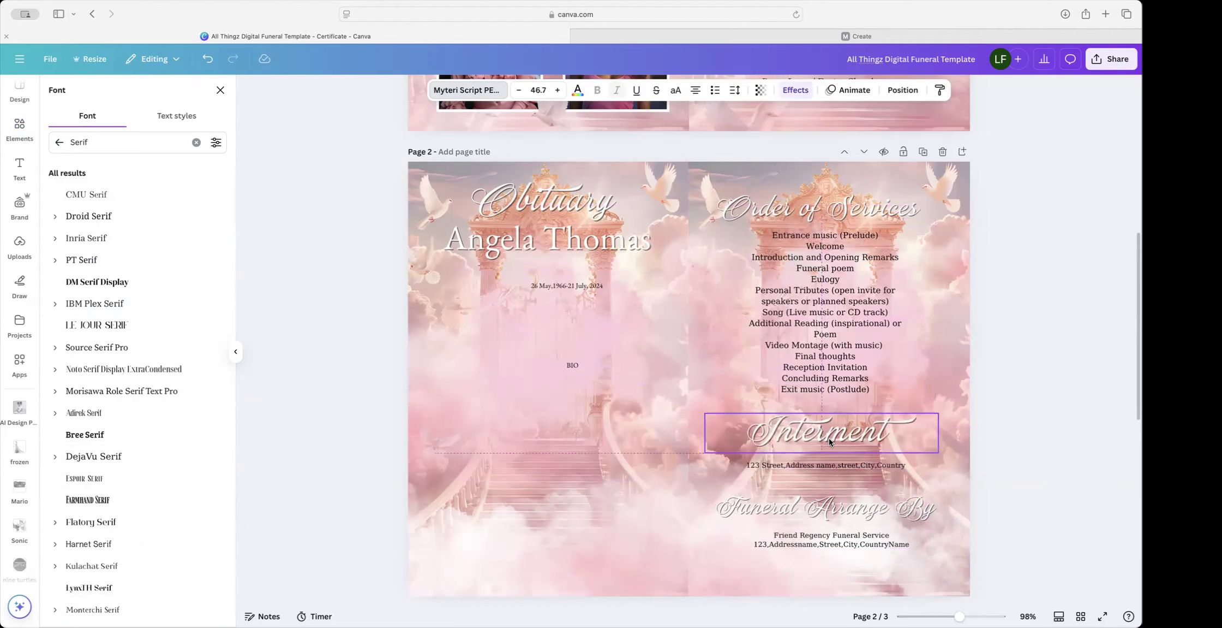
Step: Apply DejaVu Serif to the BIO text and date line, widening the dates onto one centred line
{"action": "left_click", "coordinate": [575, 365]}
{"action": "left_click", "coordinate": [117, 465]}
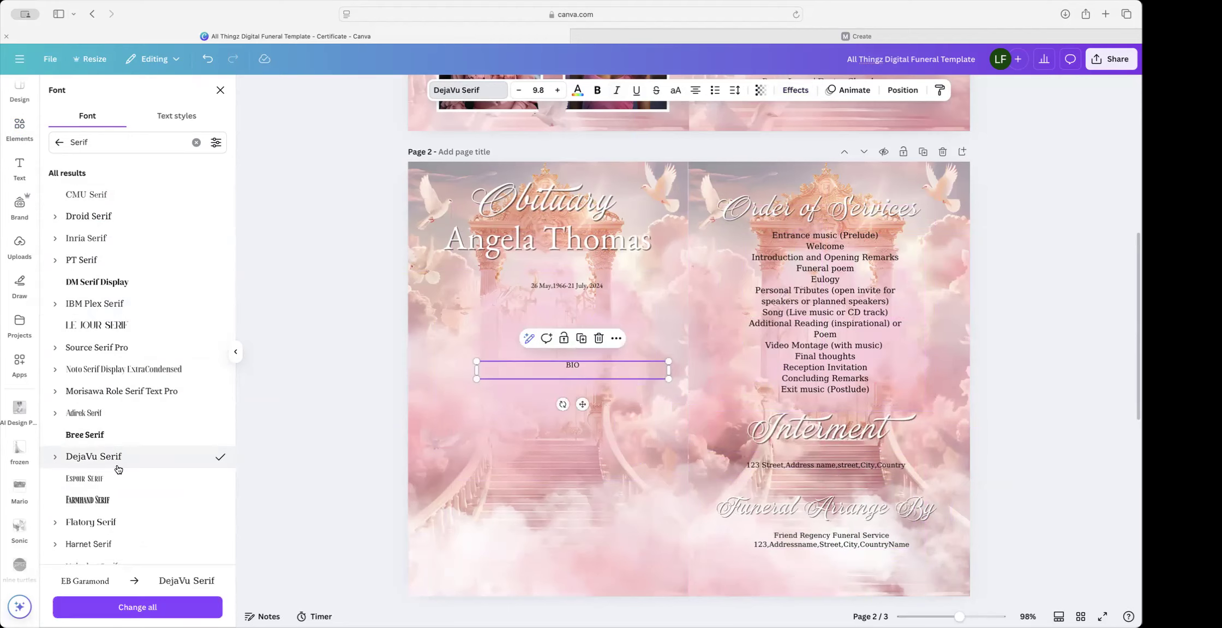
{"action": "left_click", "coordinate": [551, 285]}
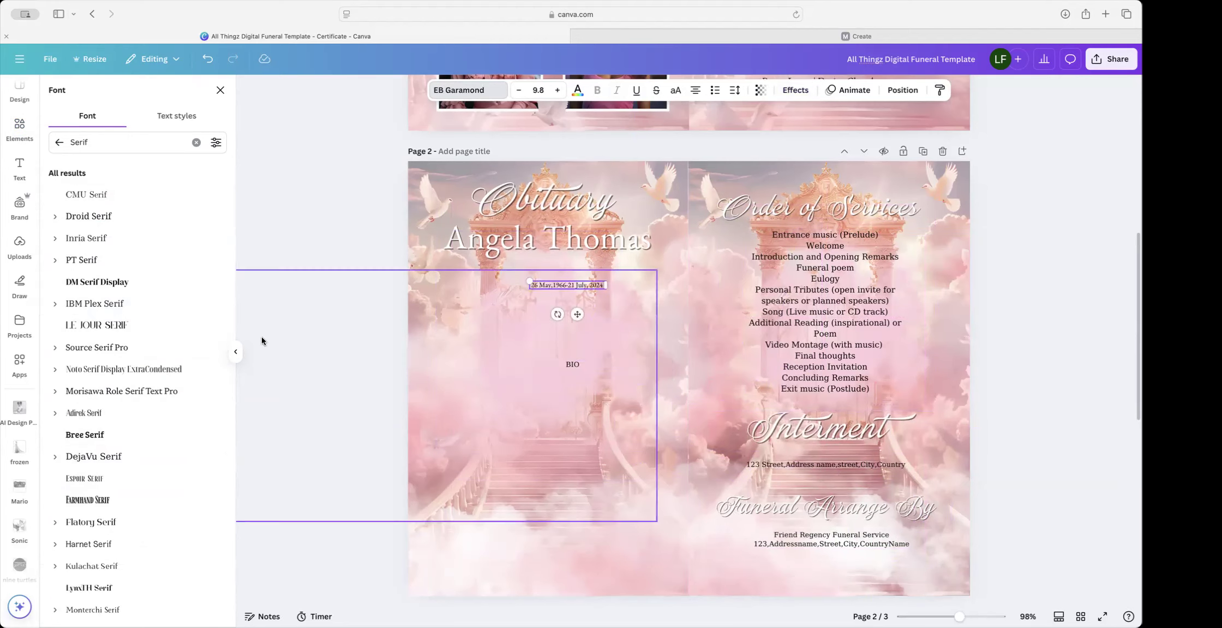
{"action": "left_click", "coordinate": [145, 454]}
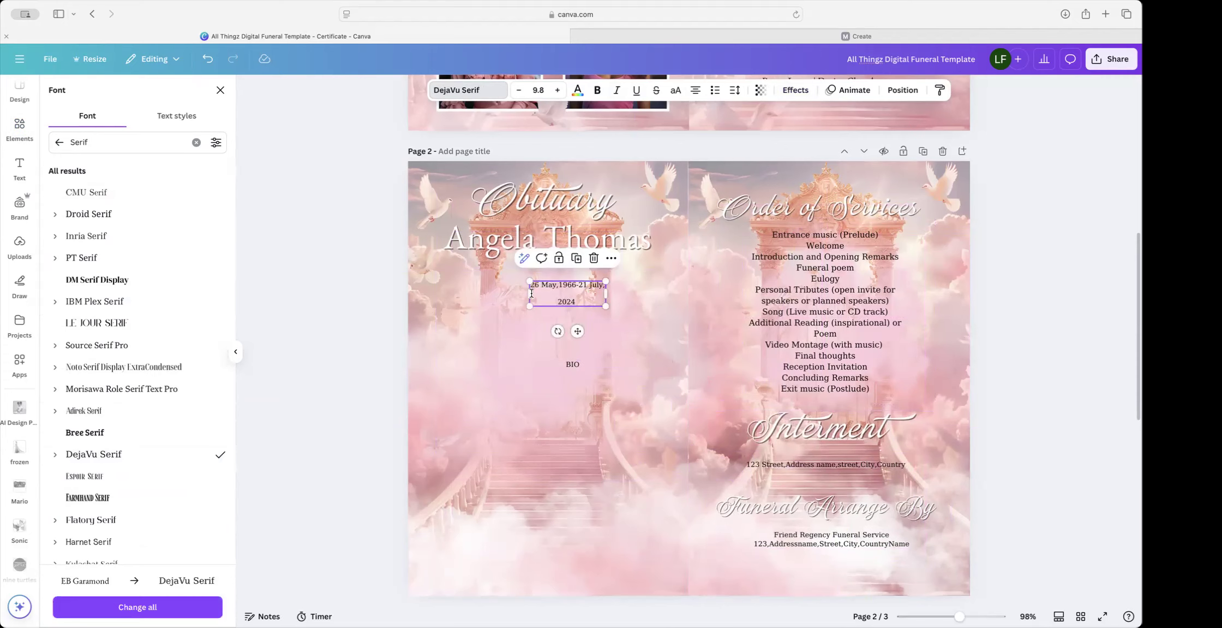
{"action": "left_click_drag", "start_coordinate": [529, 298], "coordinate": [497, 295]}
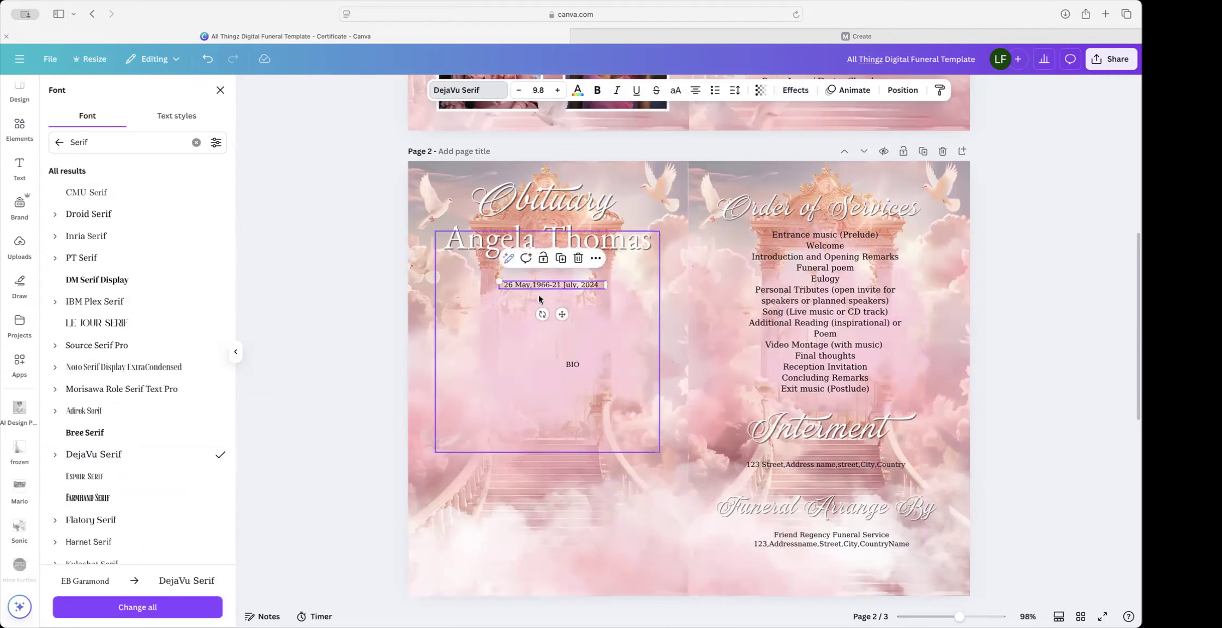
{"action": "left_click_drag", "start_coordinate": [562, 314], "coordinate": [554, 309]}
{"action": "left_click", "coordinate": [864, 464]}
{"action": "left_click_drag", "start_coordinate": [865, 463], "coordinate": [862, 457]}
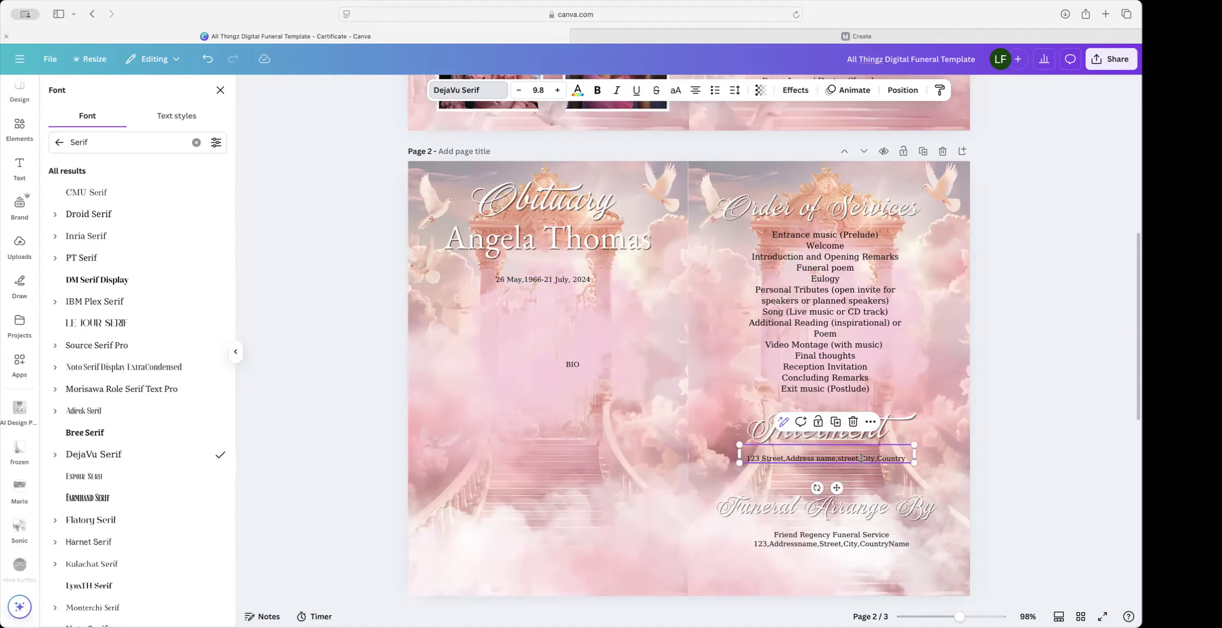
{"action": "left_click", "coordinate": [1015, 443]}
{"action": "scroll", "coordinate": [888, 459], "scroll_direction": "down", "scroll_amount": 1}
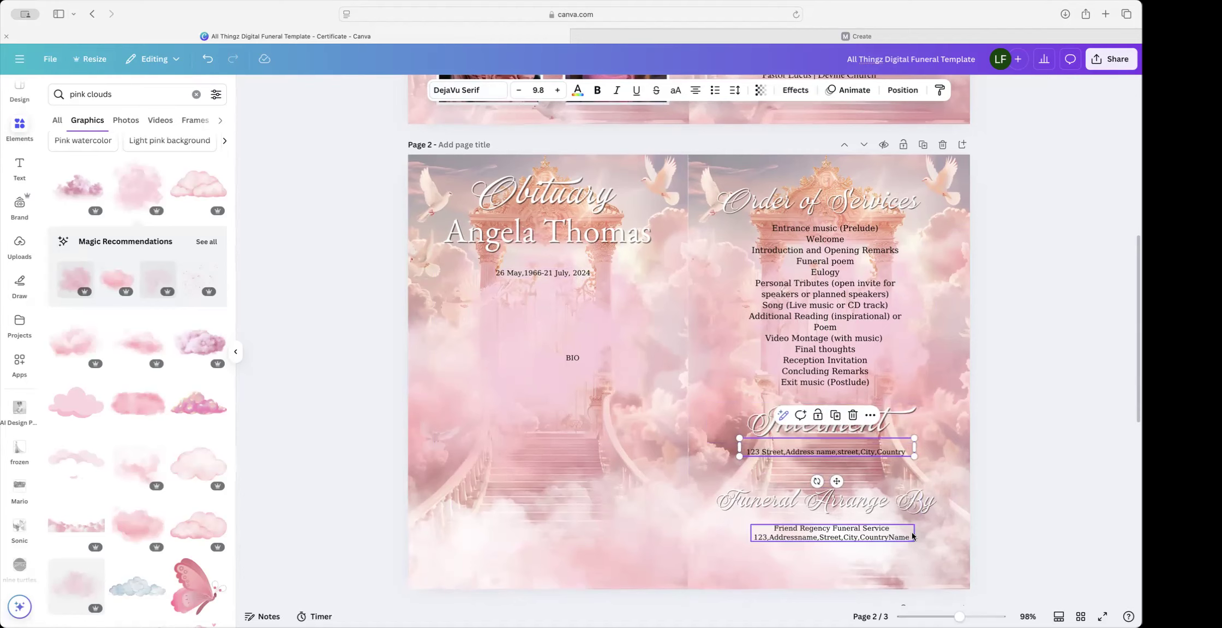
{"action": "scroll", "coordinate": [913, 536], "scroll_direction": "up", "scroll_amount": 1}
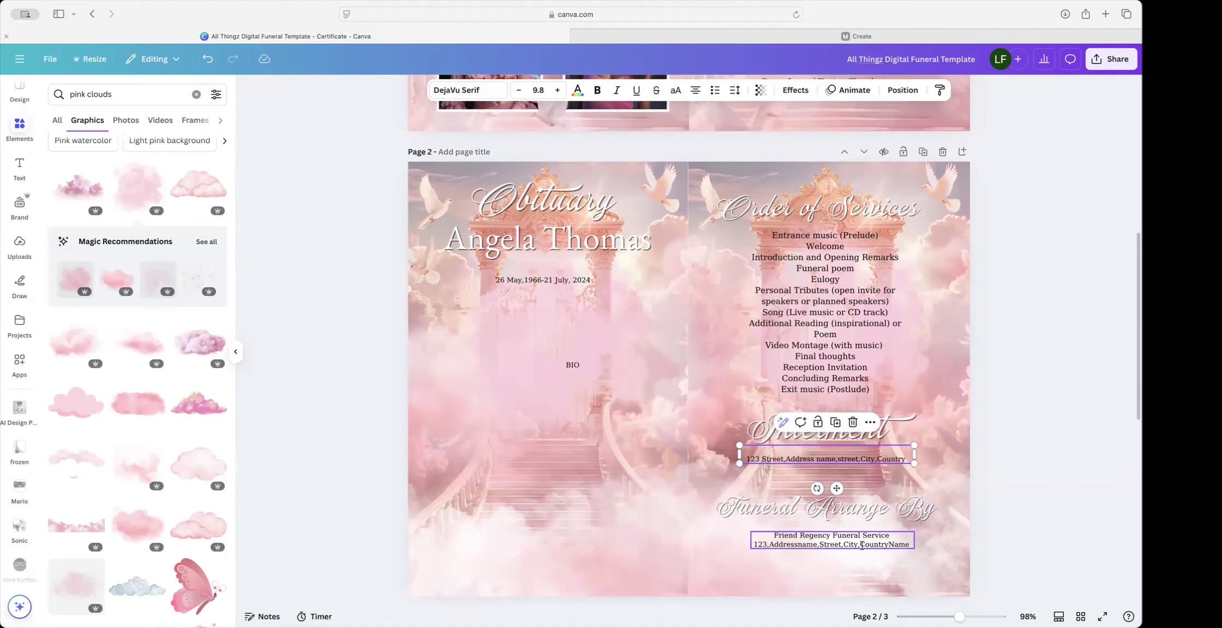
{"action": "scroll", "coordinate": [857, 545], "scroll_direction": "down", "scroll_amount": 1}
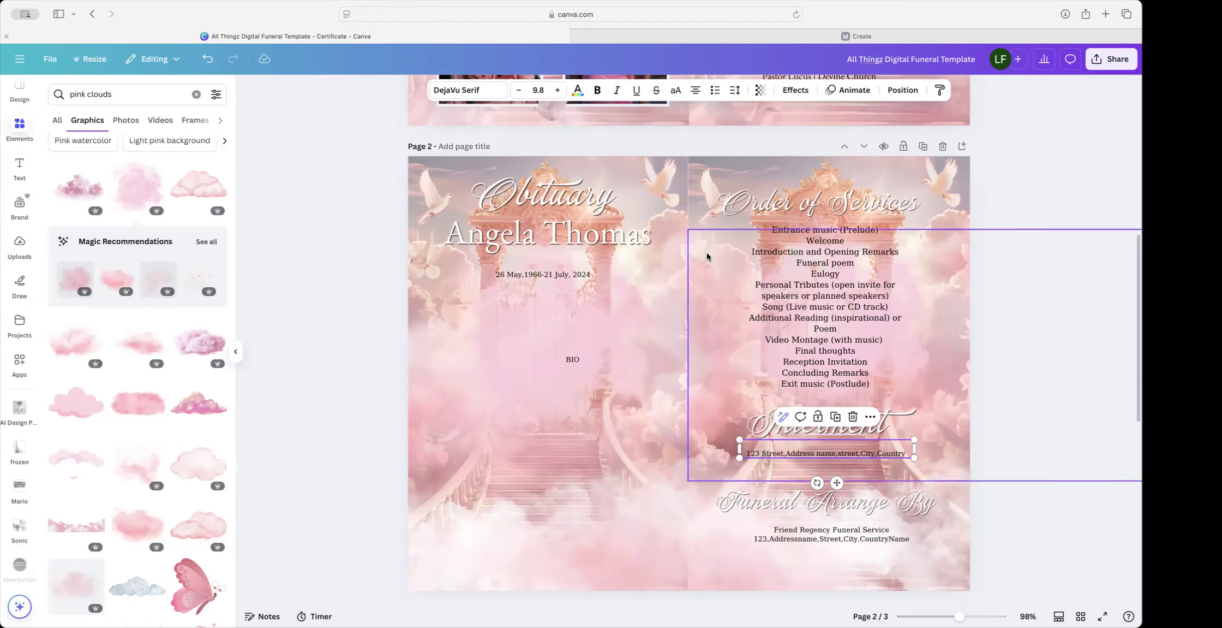
{"action": "left_click", "coordinate": [598, 91]}
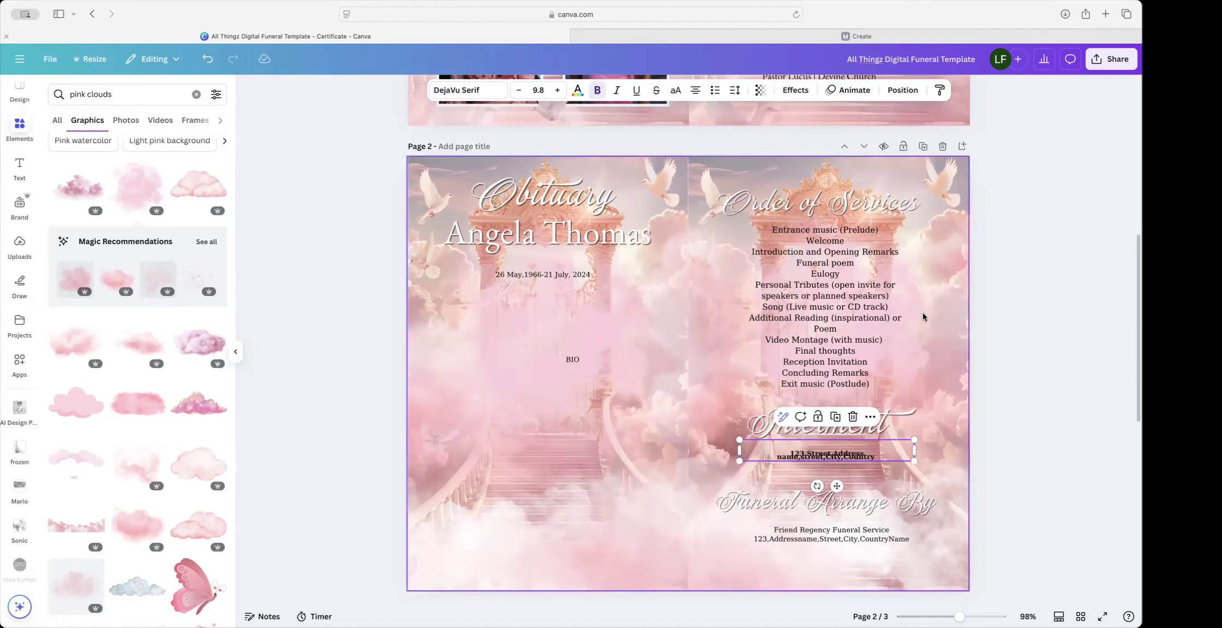
{"action": "left_click_drag", "start_coordinate": [921, 457], "coordinate": [950, 456]}
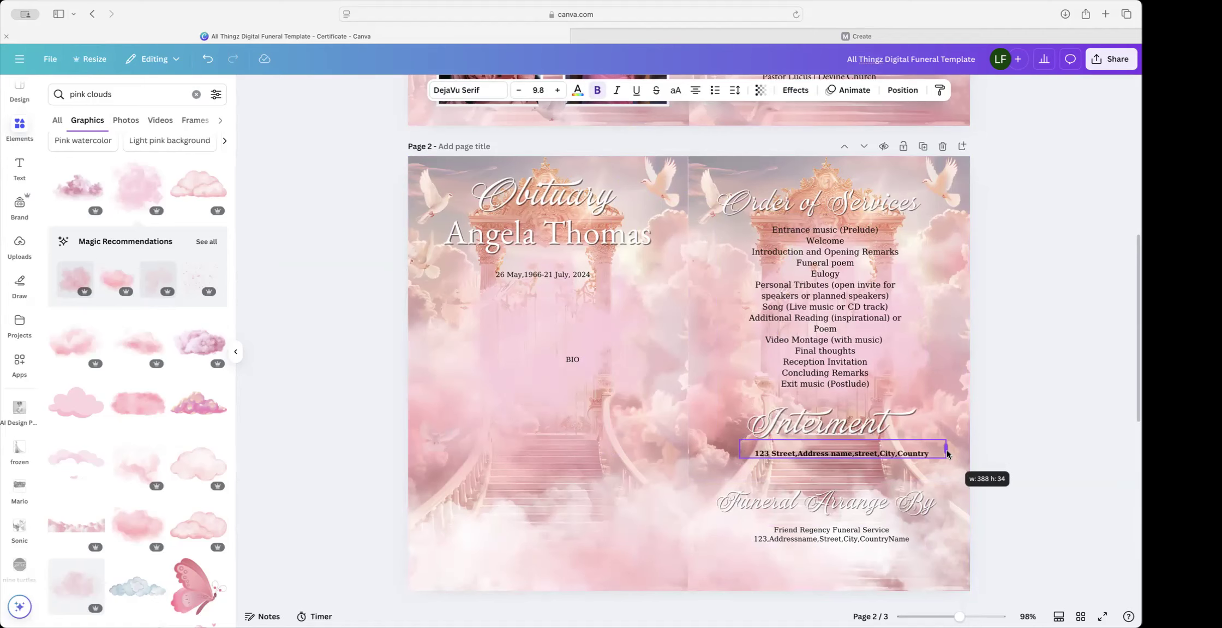
{"action": "left_click_drag", "start_coordinate": [852, 483], "coordinate": [841, 483]}
{"action": "left_click", "coordinate": [865, 536]}
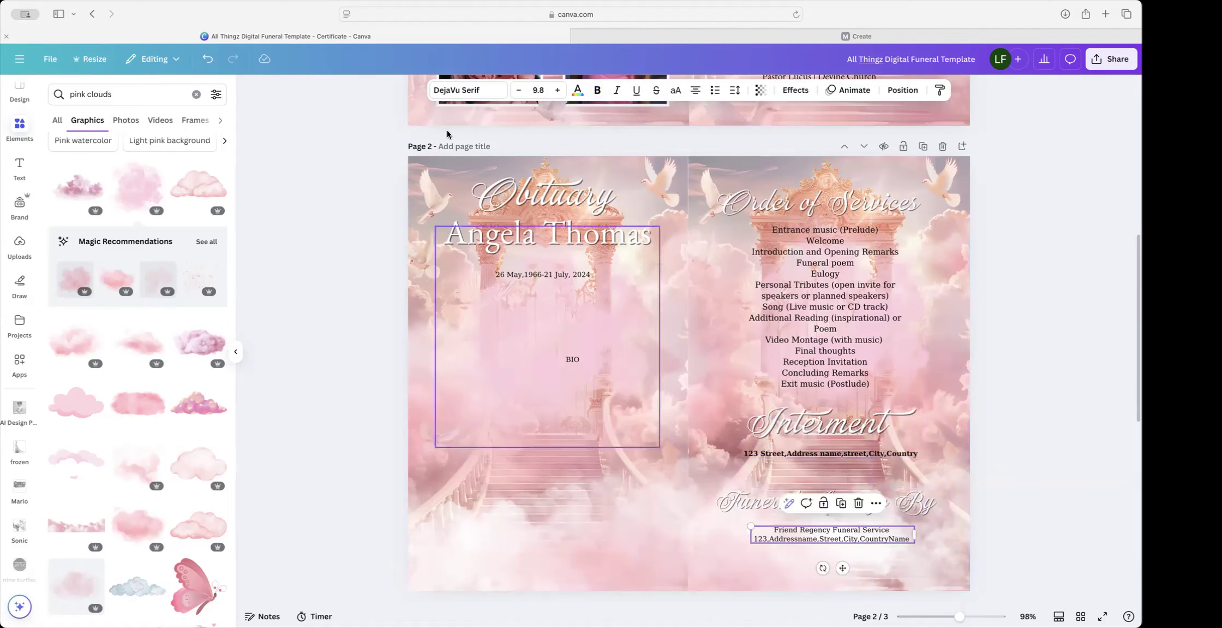
{"action": "left_click", "coordinate": [601, 91]}
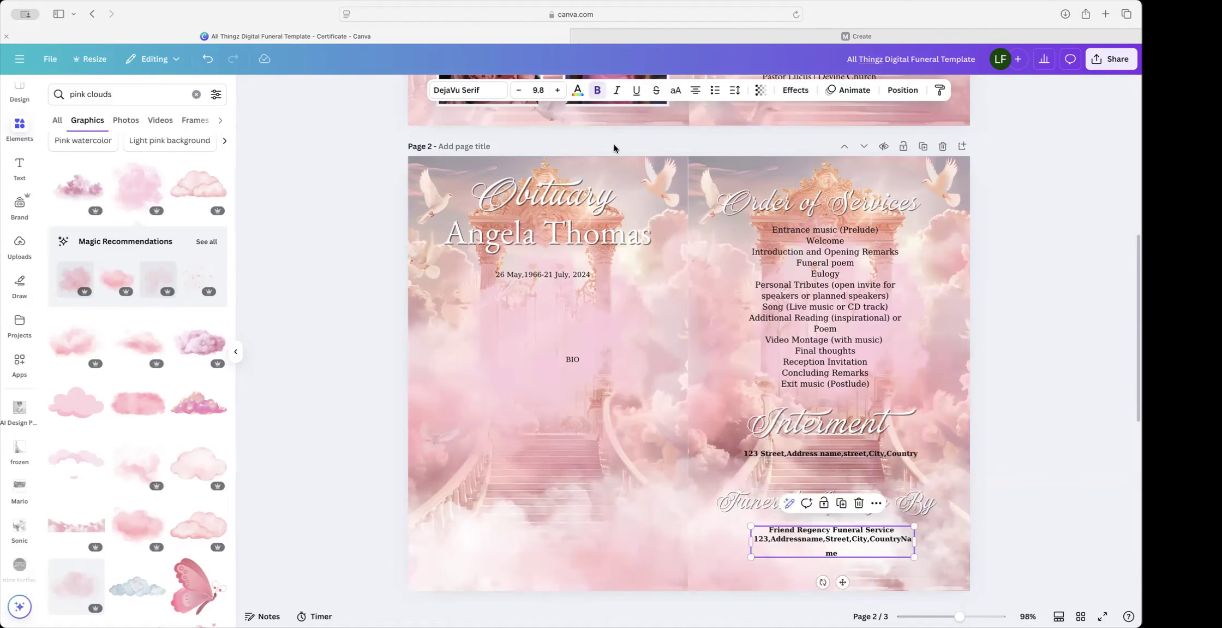
{"action": "left_click_drag", "start_coordinate": [914, 545], "coordinate": [931, 540]}
{"action": "left_click_drag", "start_coordinate": [846, 570], "coordinate": [856, 573]}
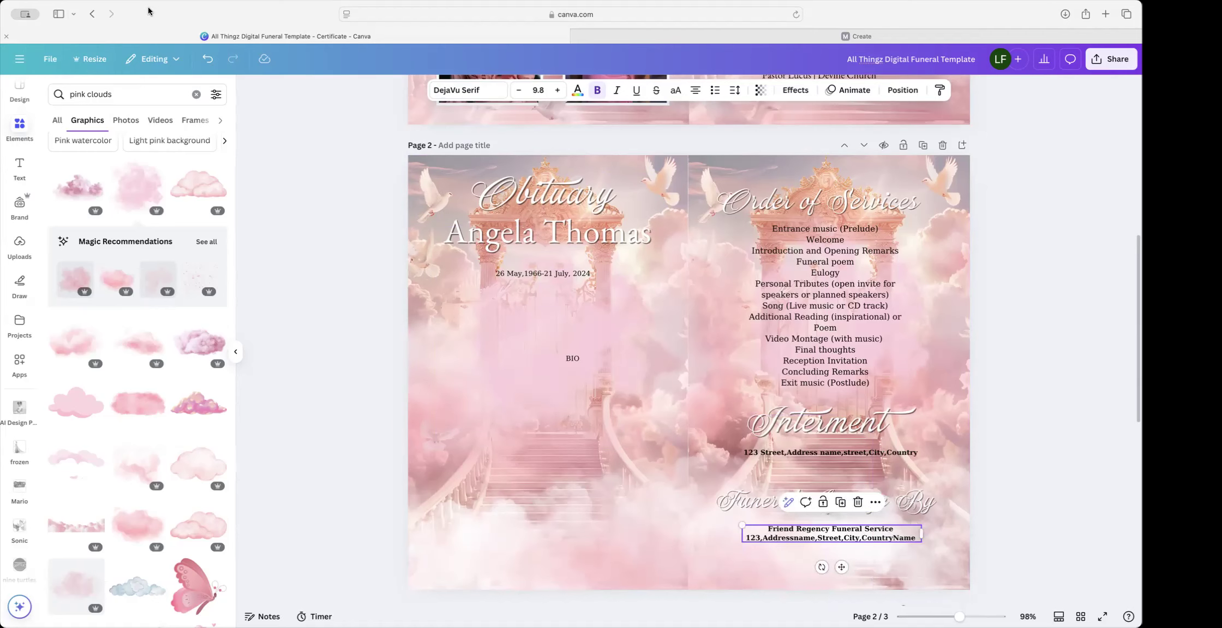
{"action": "left_click", "coordinate": [208, 60]}
{"action": "left_click", "coordinate": [208, 60]}
{"action": "left_click", "coordinate": [208, 60]}
{"action": "left_click", "coordinate": [208, 60]}
{"action": "left_click", "coordinate": [208, 60]}
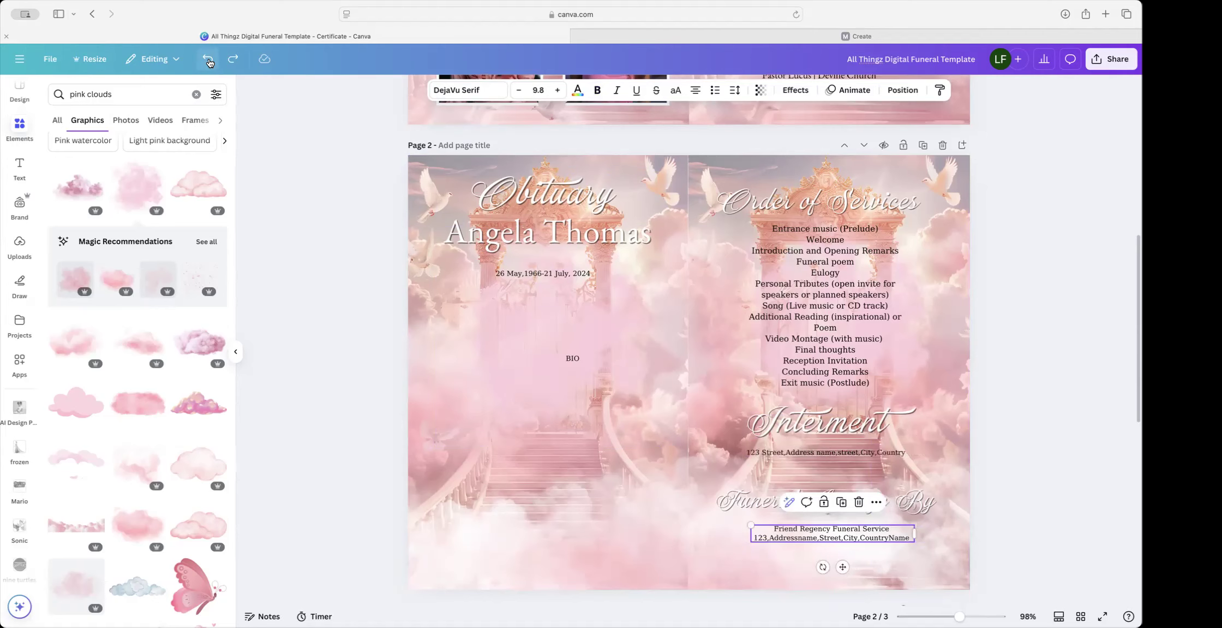
{"action": "left_click", "coordinate": [819, 452]}
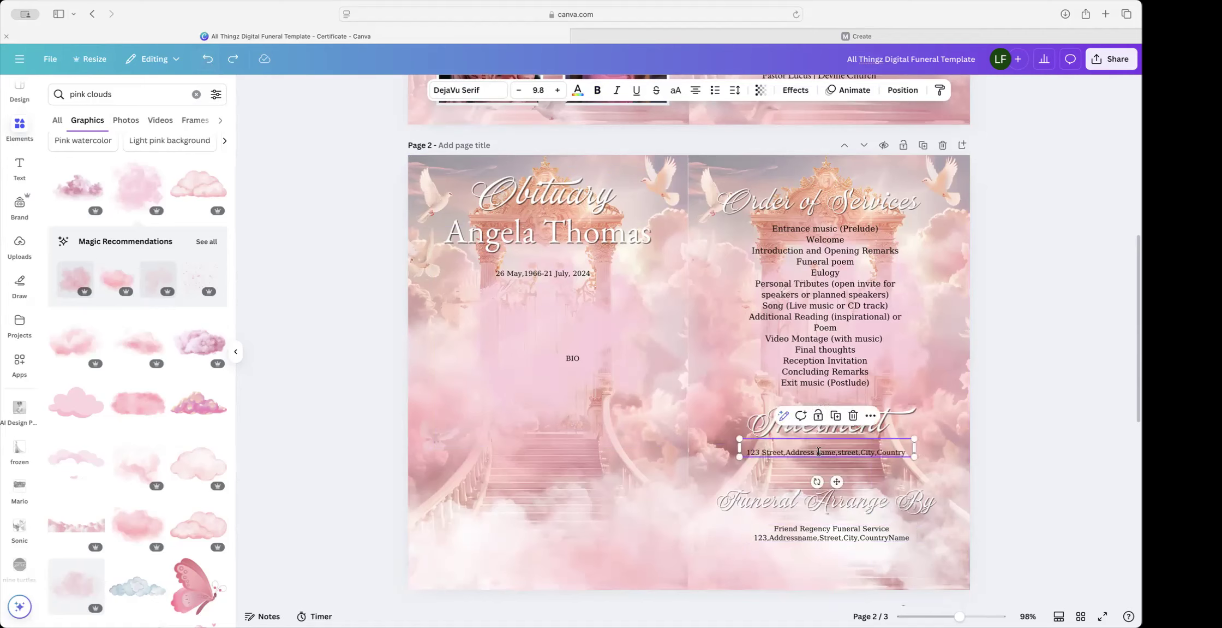
{"action": "left_click", "coordinate": [577, 91]}
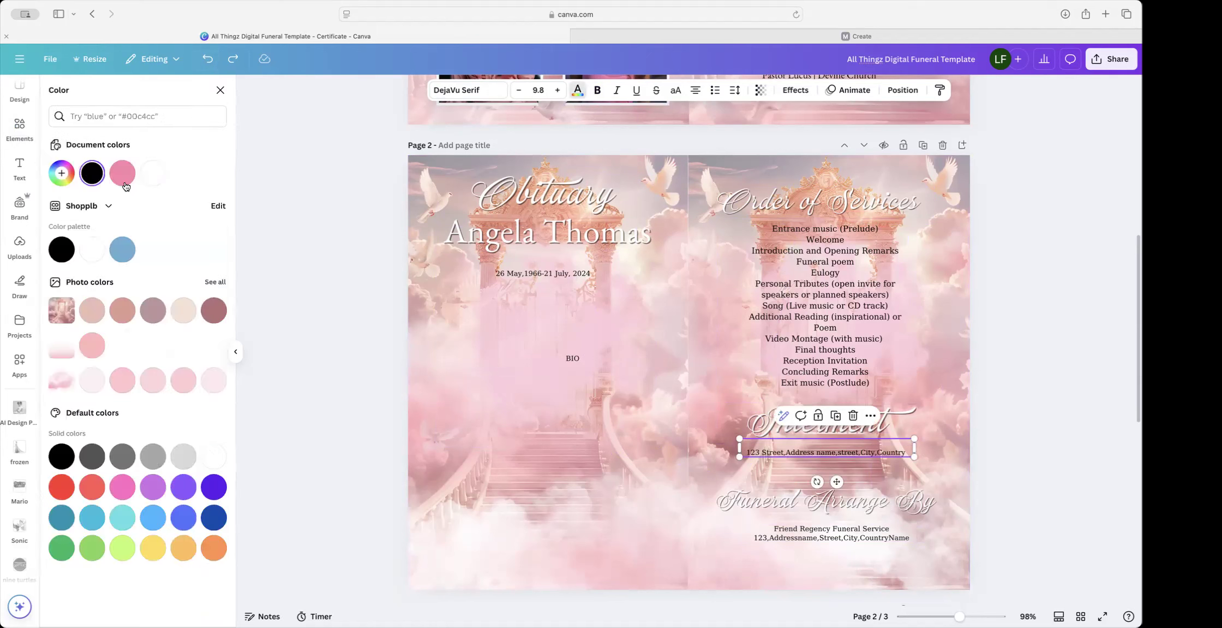
{"action": "left_click", "coordinate": [122, 173]}
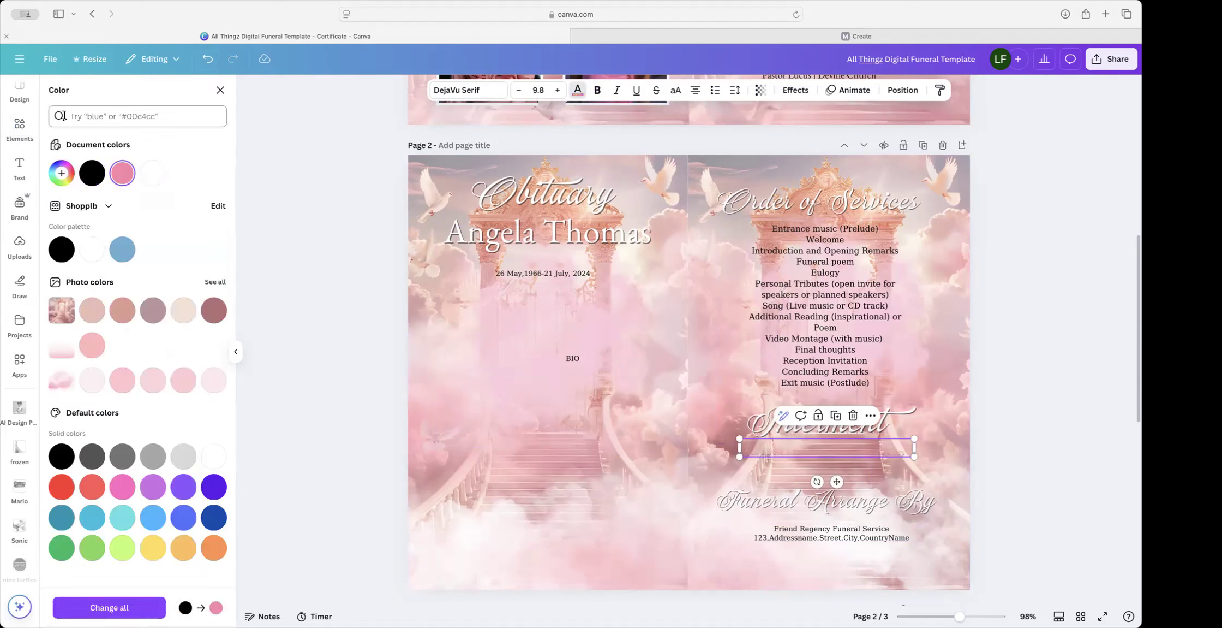
{"action": "left_click", "coordinate": [207, 60]}
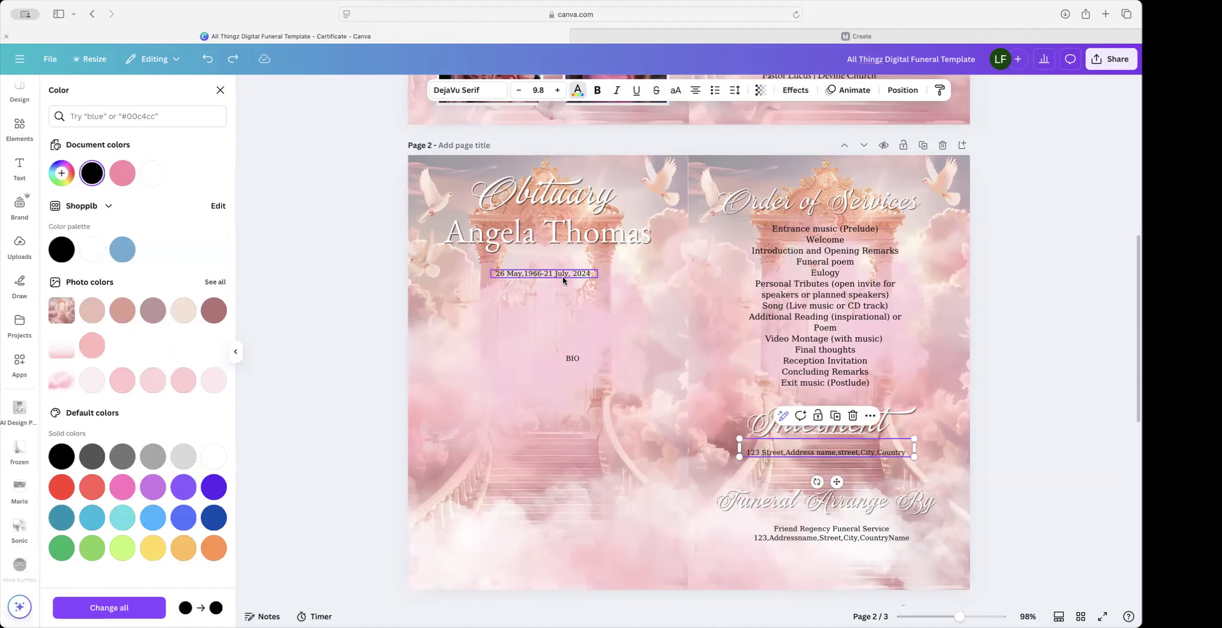
{"action": "scroll", "coordinate": [564, 274], "scroll_direction": "up", "scroll_amount": 5}
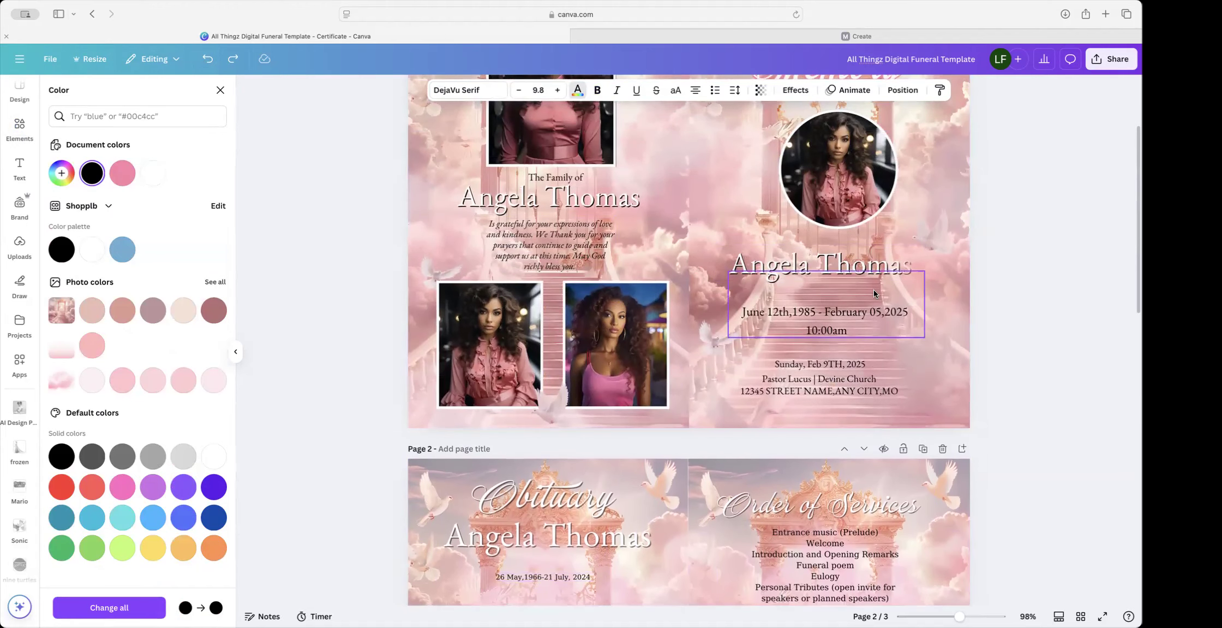
Step: Duplicate page 1's June 12th,1985 - February 05,2025 date box onto page 2's obituary panel
{"action": "left_click", "coordinate": [850, 308]}
{"action": "left_click", "coordinate": [852, 311]}
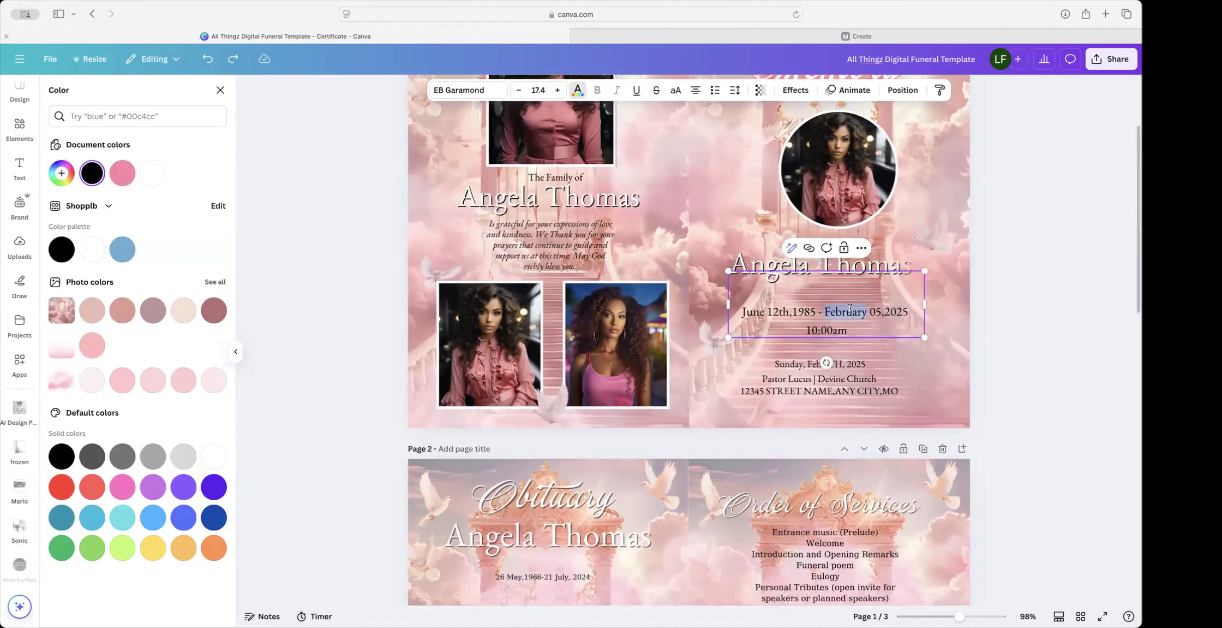
{"action": "left_click_drag", "start_coordinate": [901, 311], "coordinate": [741, 312]}
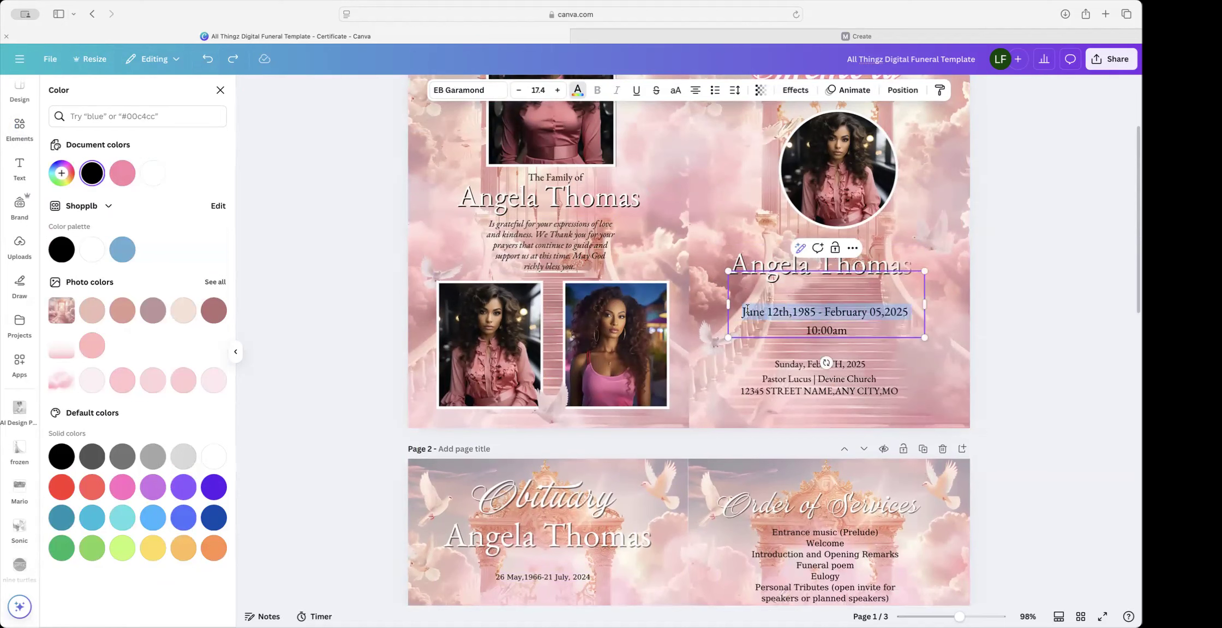
{"action": "key", "text": "Escape"}
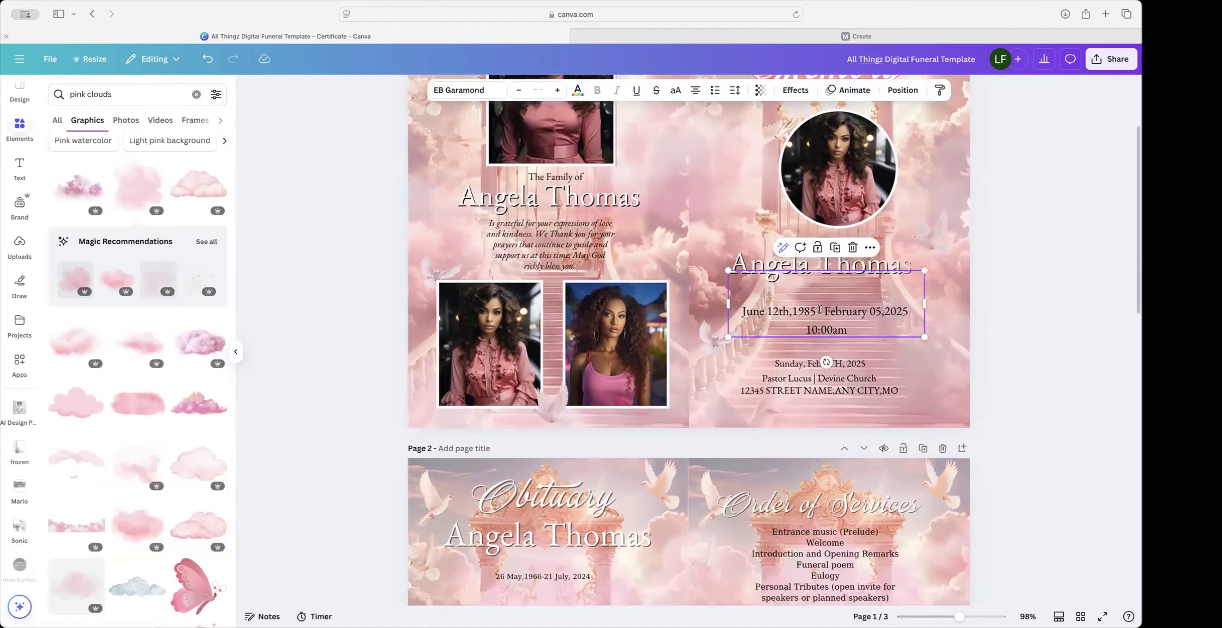
{"action": "left_click", "coordinate": [837, 248]}
{"action": "left_click_drag", "start_coordinate": [835, 332], "coordinate": [601, 470]}
Step: Remove the 10:00am time from the copied date line
{"action": "left_click", "coordinate": [544, 406]}
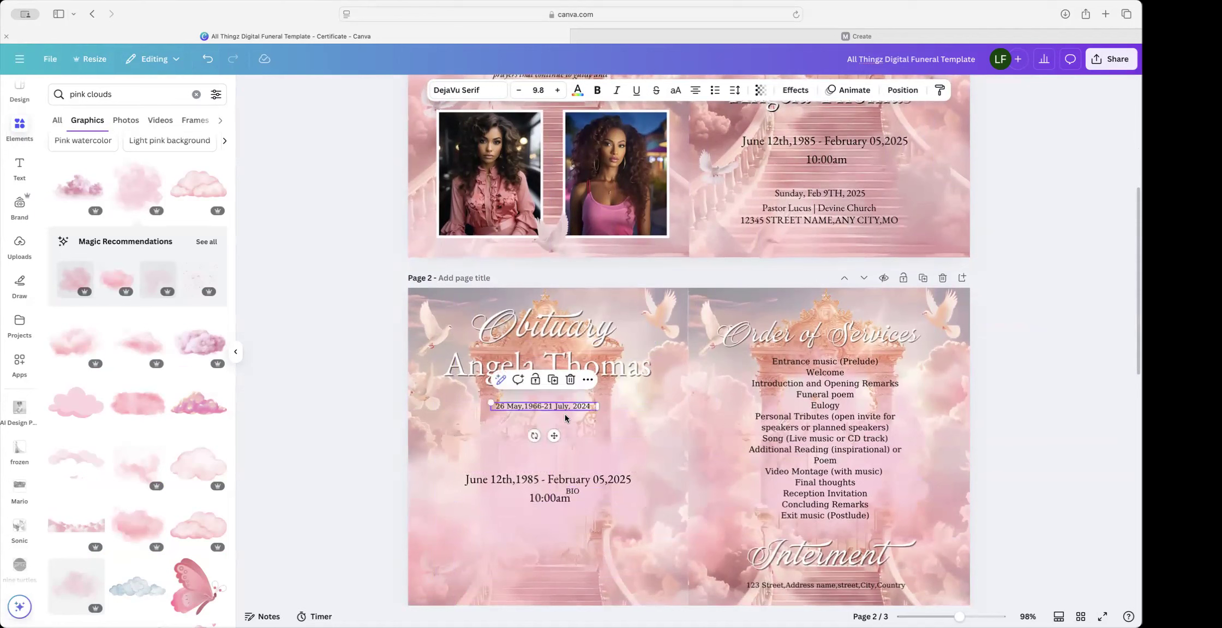
{"action": "left_click", "coordinate": [563, 499]}
{"action": "double_click", "coordinate": [563, 498]}
{"action": "left_click", "coordinate": [562, 498]}
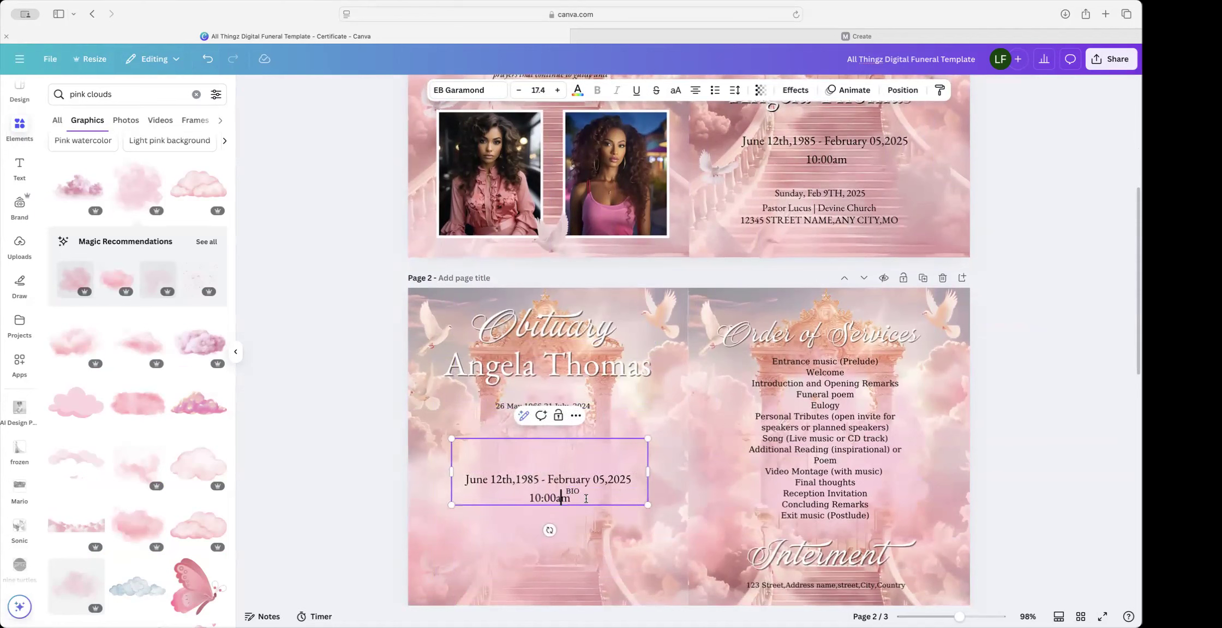
{"action": "double_click", "coordinate": [544, 501]}
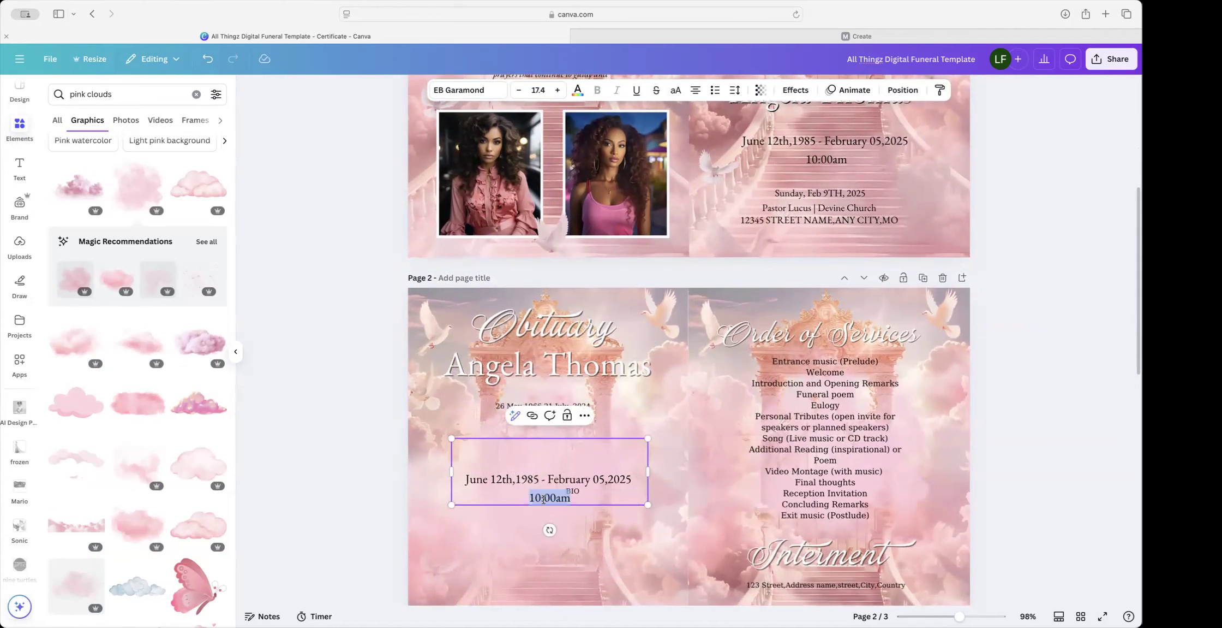
{"action": "key", "text": "BackSpace"}
Step: Delete the old 26 May dates and move the June 12th line up below the name
{"action": "left_click", "coordinate": [595, 405]}
{"action": "key", "text": "BackSpace"}
{"action": "left_click", "coordinate": [585, 483]}
{"action": "left_click_drag", "start_coordinate": [586, 483], "coordinate": [589, 413]}
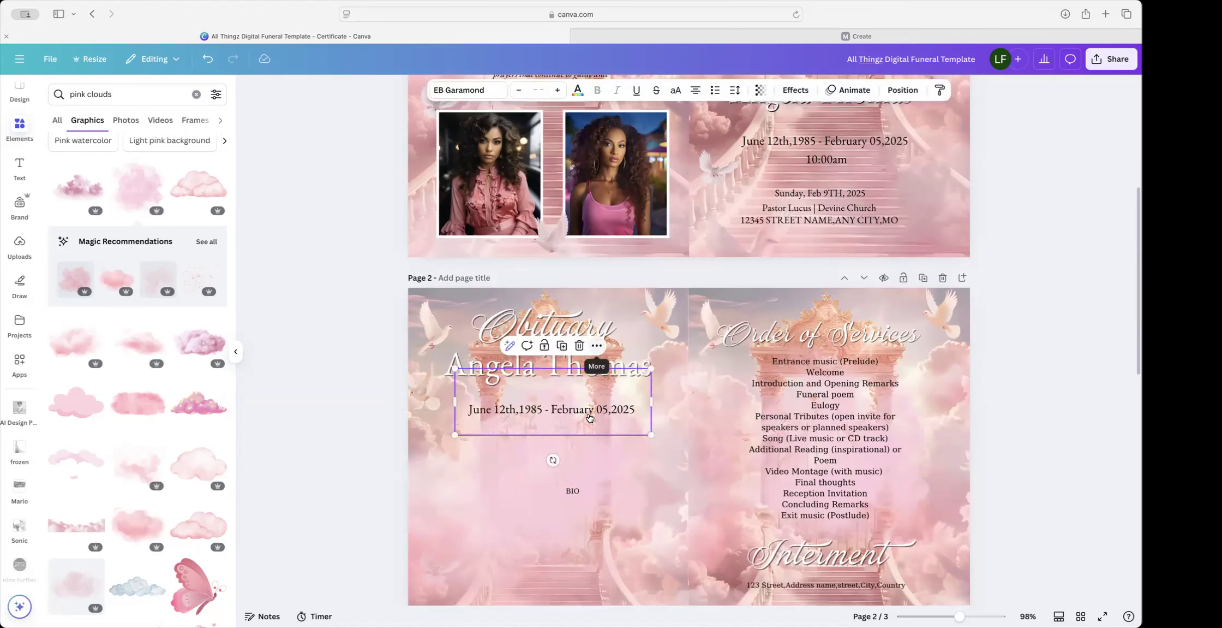
{"action": "left_click", "coordinate": [937, 418]}
{"action": "scroll", "coordinate": [939, 437], "scroll_direction": "down", "scroll_amount": 4}
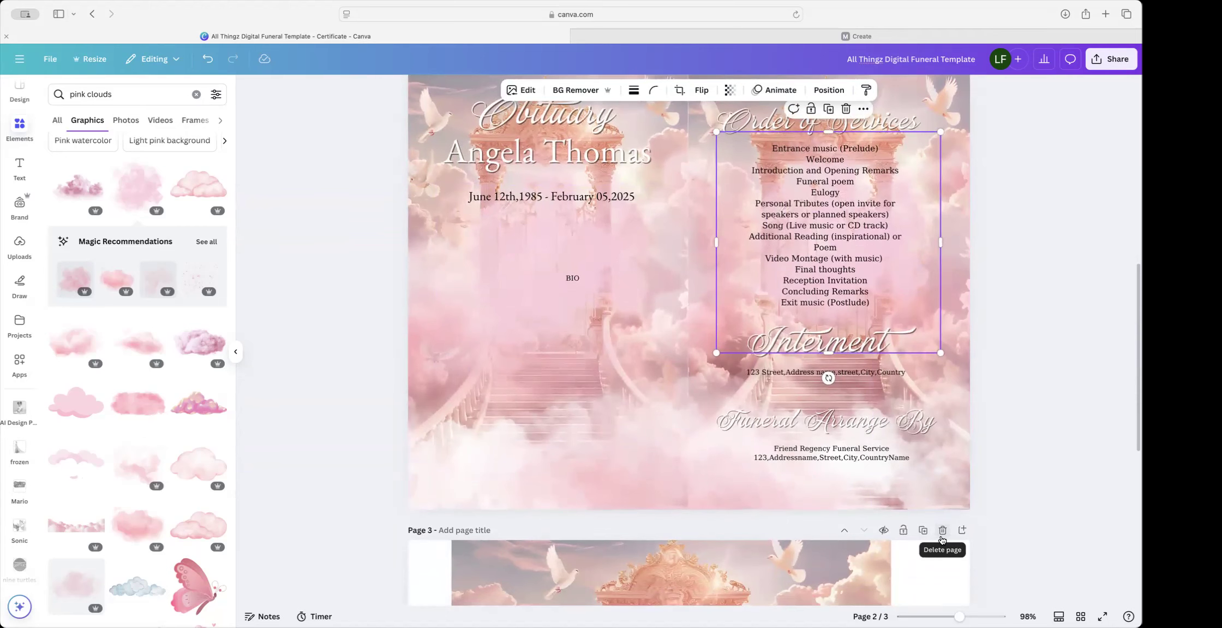
Step: Delete the unused page 3 and drag the BIO placeholder up under the 1985–2025 dates
{"action": "left_click", "coordinate": [942, 532]}
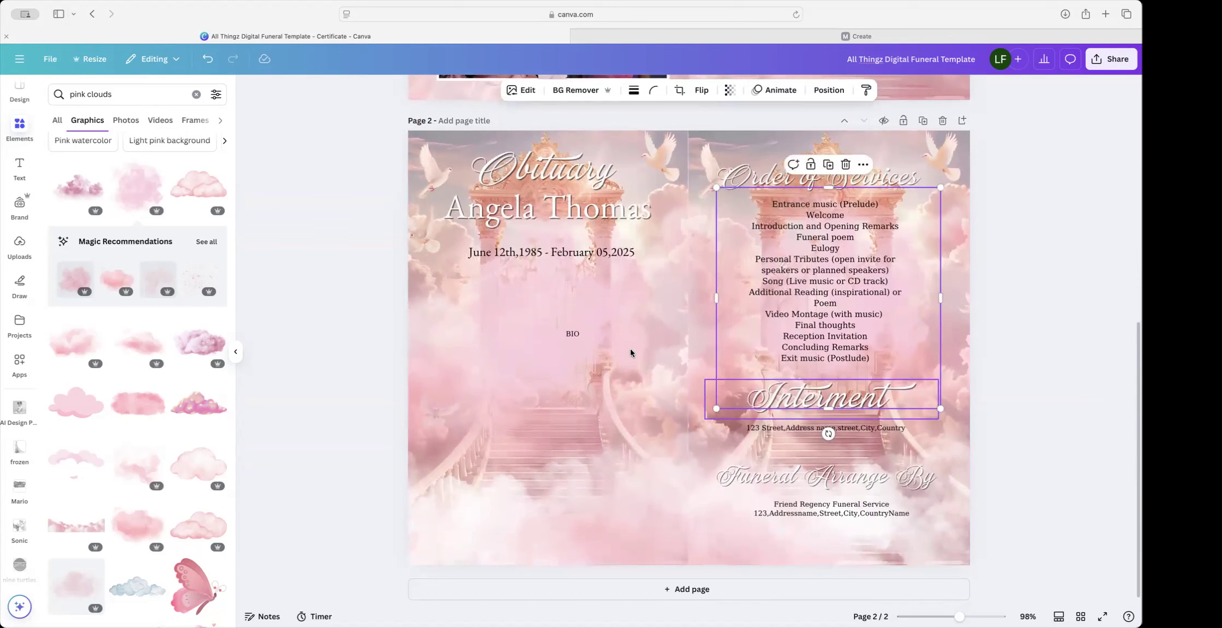
{"action": "left_click", "coordinate": [570, 334]}
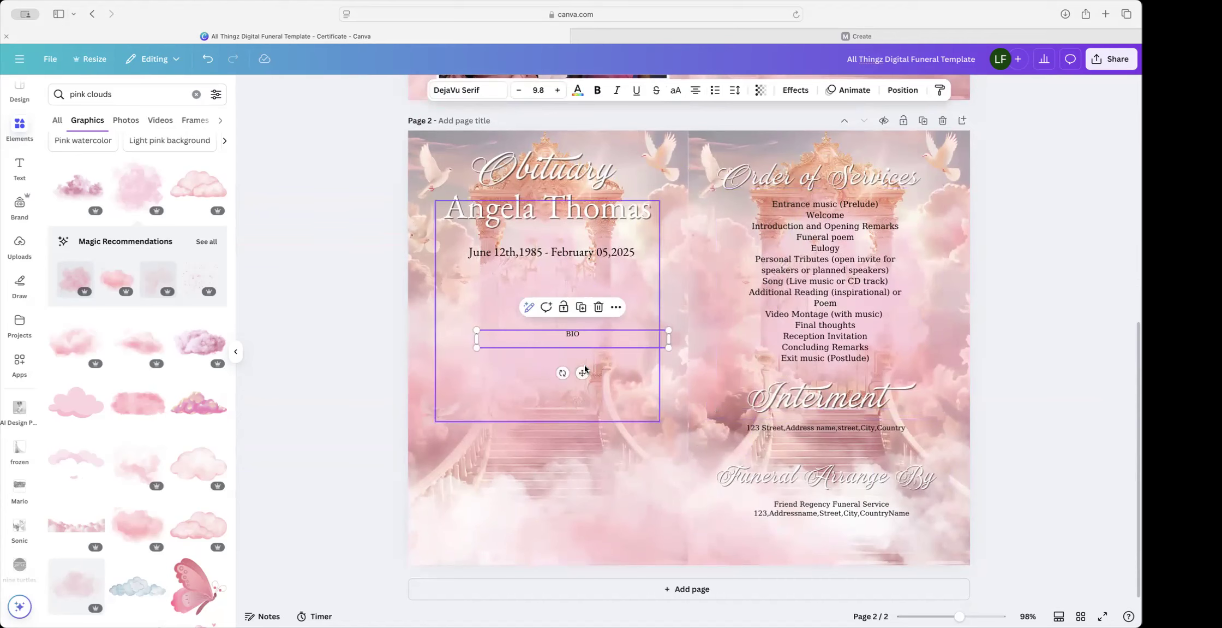
{"action": "left_click_drag", "start_coordinate": [583, 375], "coordinate": [546, 311]}
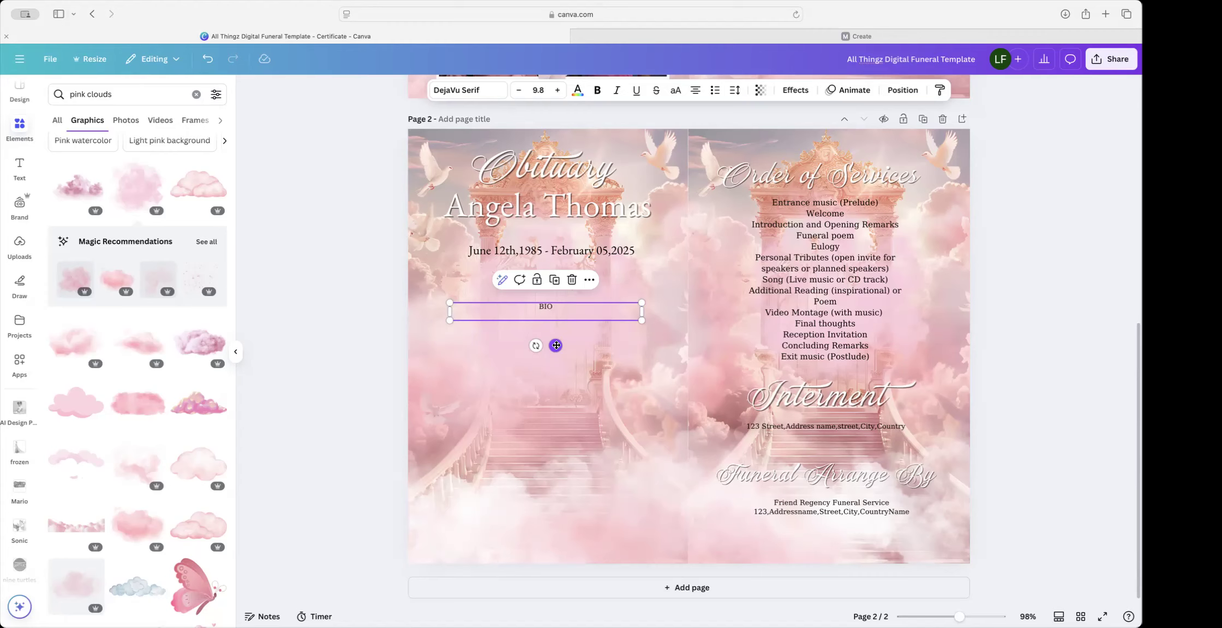
Step: Paste the four-paragraph obituary over BIO and enlarge the text box to fill the left panel
{"action": "double_click", "coordinate": [574, 308]}
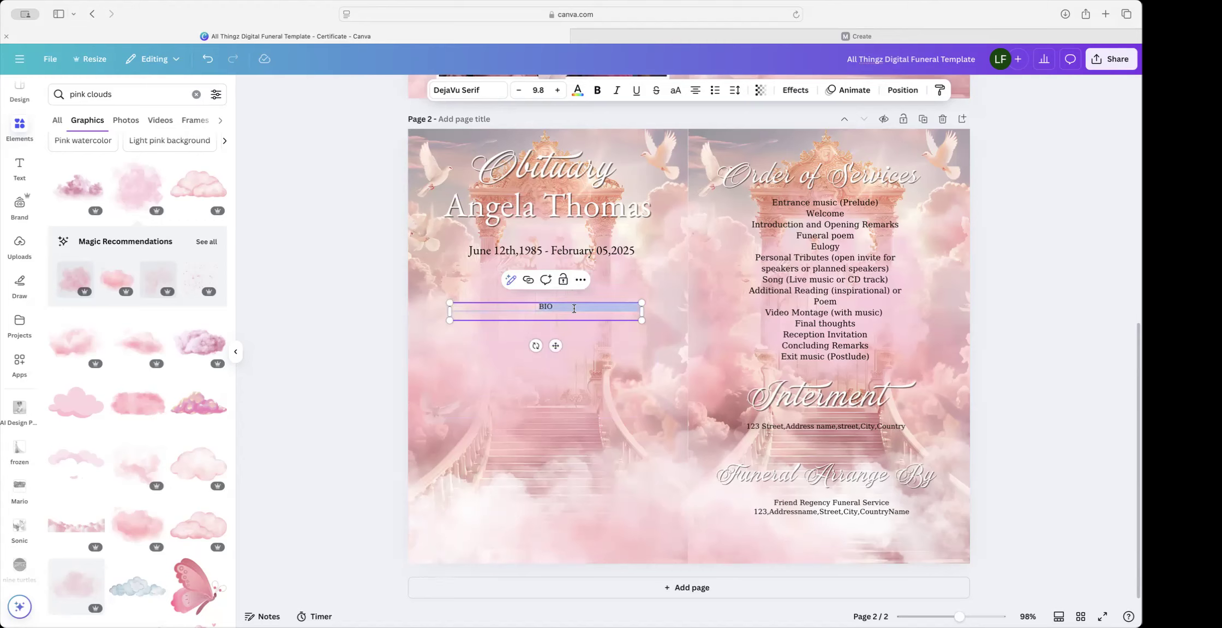
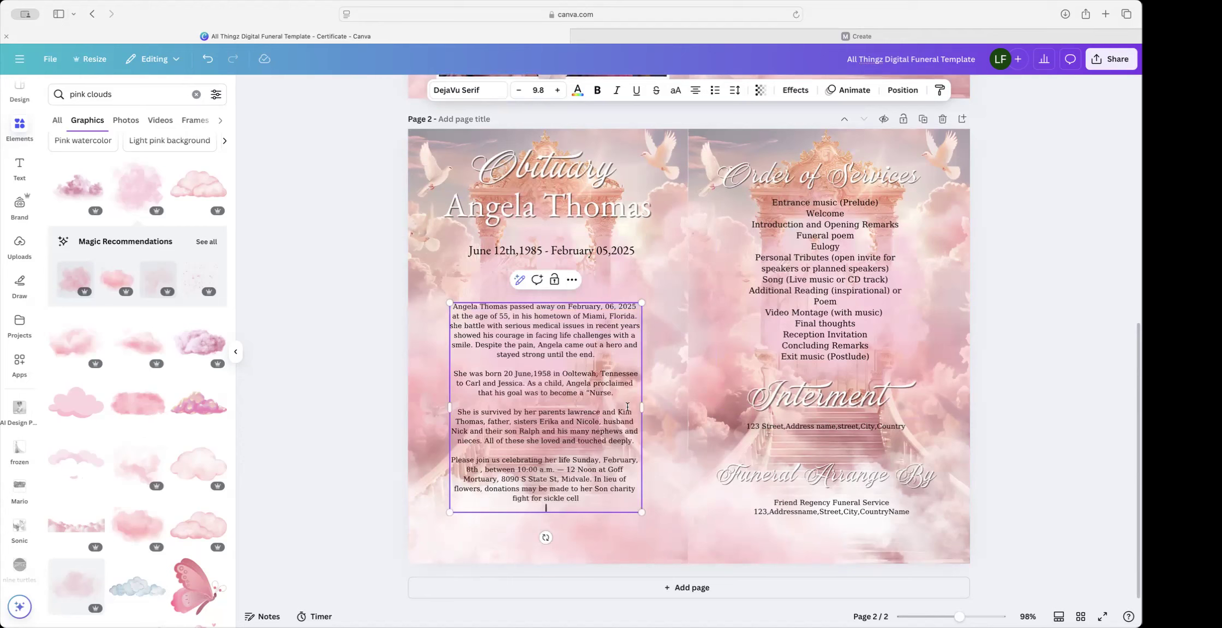
{"action": "left_click_drag", "start_coordinate": [641, 302], "coordinate": [681, 271]}
{"action": "left_click", "coordinate": [735, 416]}
{"action": "left_click_drag", "start_coordinate": [568, 461], "coordinate": [563, 467]}
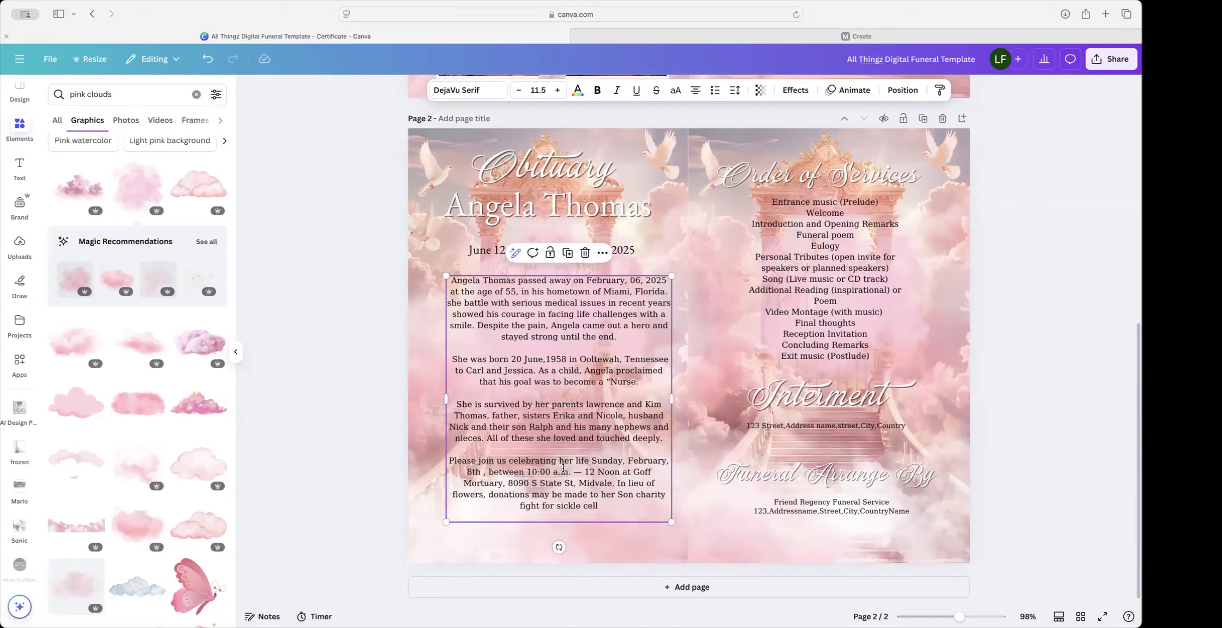
{"action": "key", "text": "Delete"}
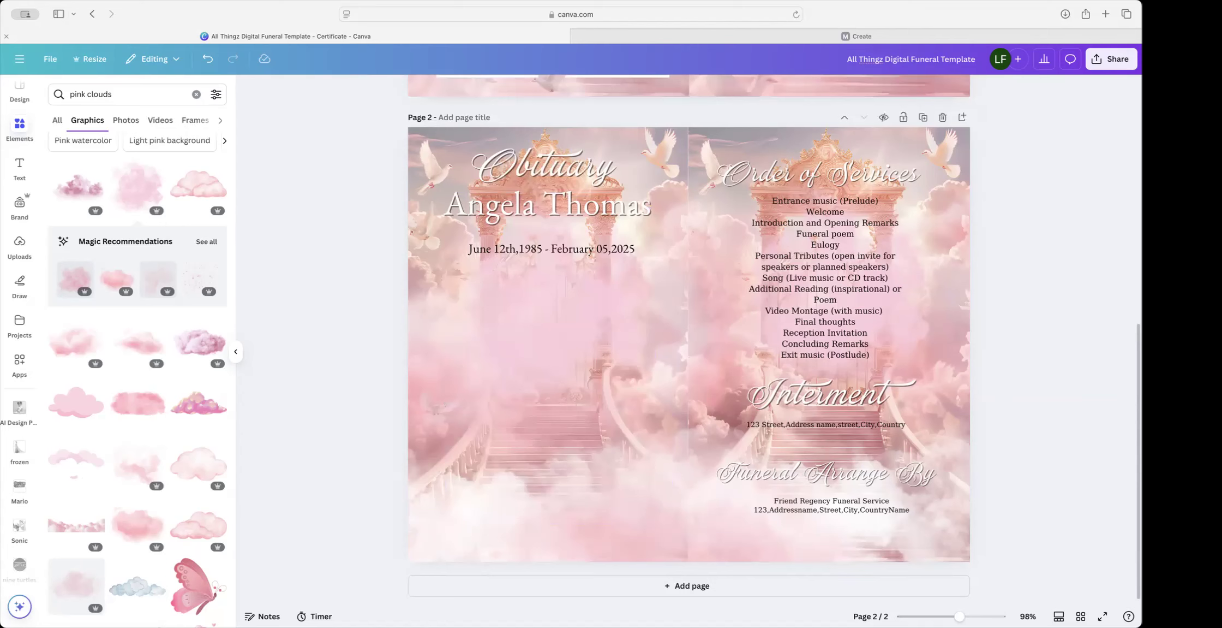
{"action": "left_click", "coordinate": [207, 58]}
{"action": "left_click", "coordinate": [640, 280]}
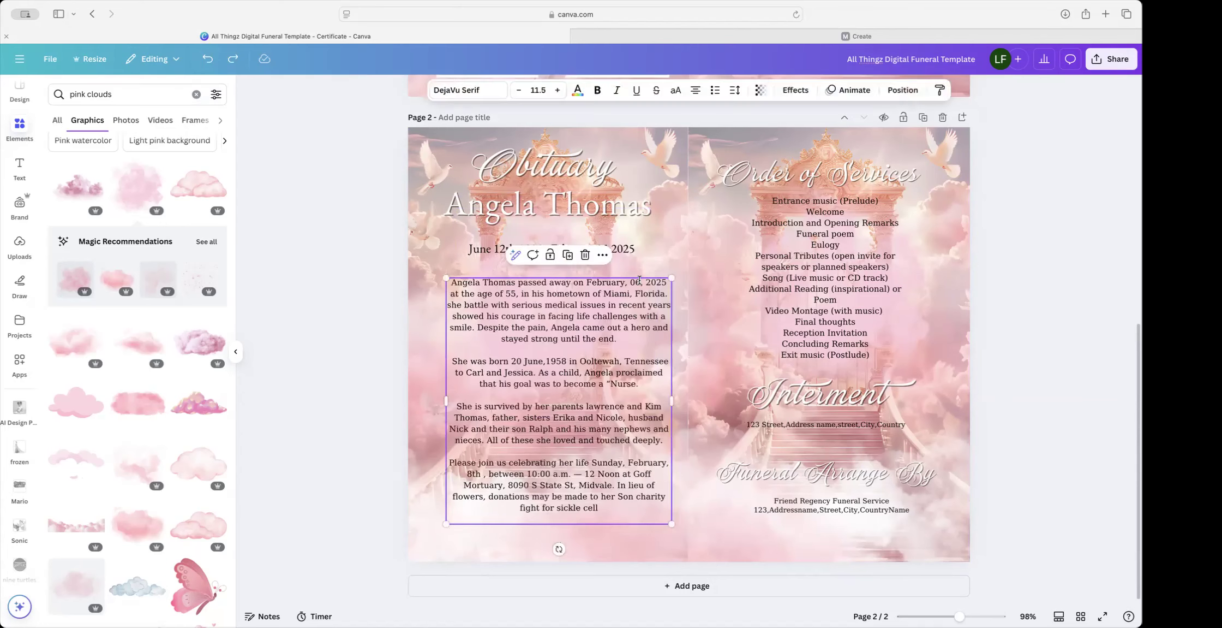